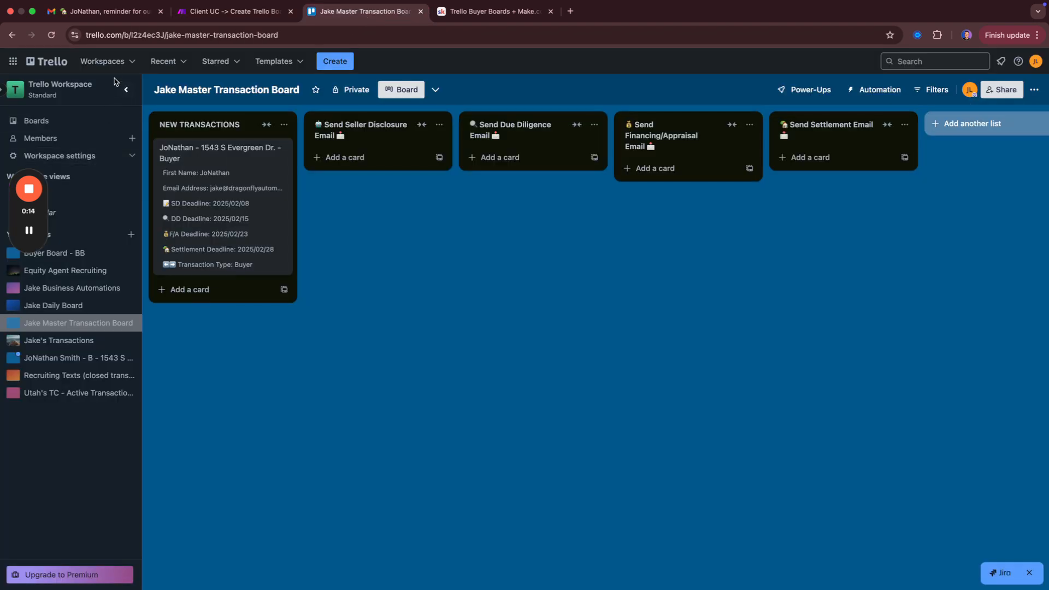
Open the client's buyer transaction board from the Trello Workspace boards overview.
left_click(107, 61)
left_click(106, 171)
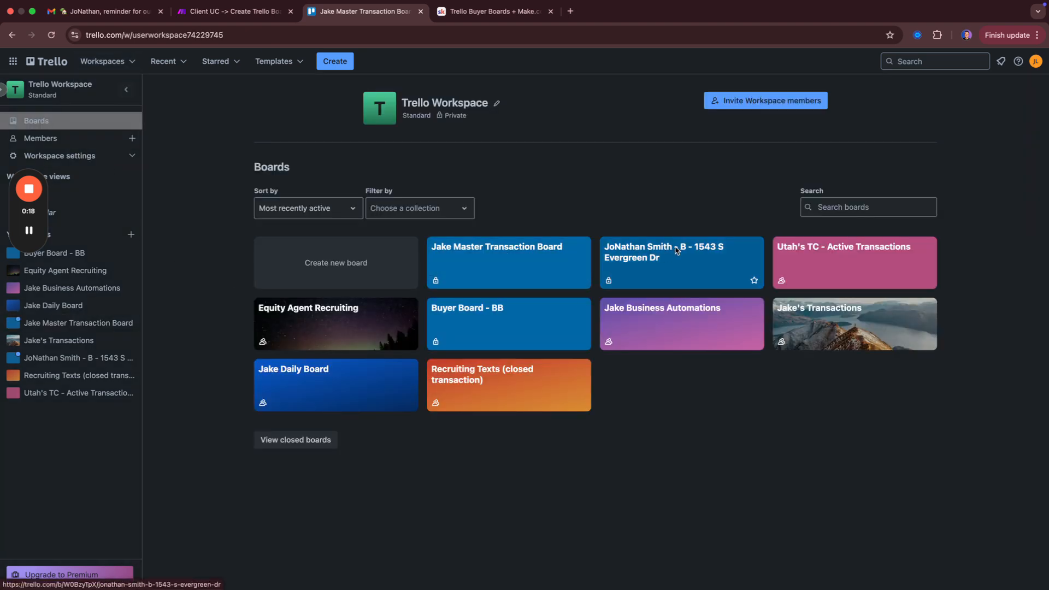
left_click(665, 253)
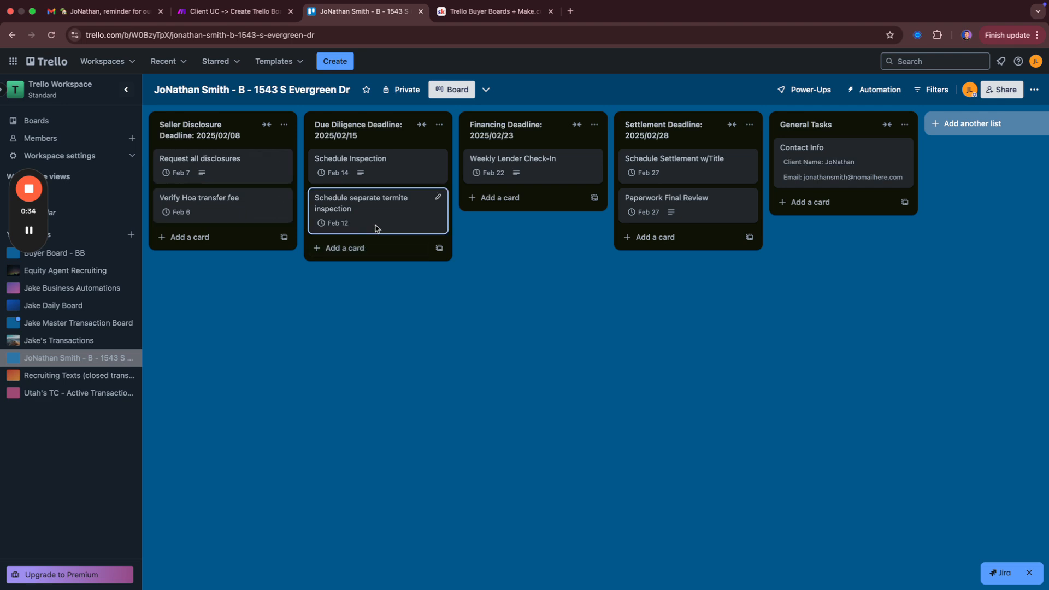
Mark the due dates of the Schedule Inspection and Schedule separate termite inspection cards as complete.
left_click(321, 172)
left_click(324, 224)
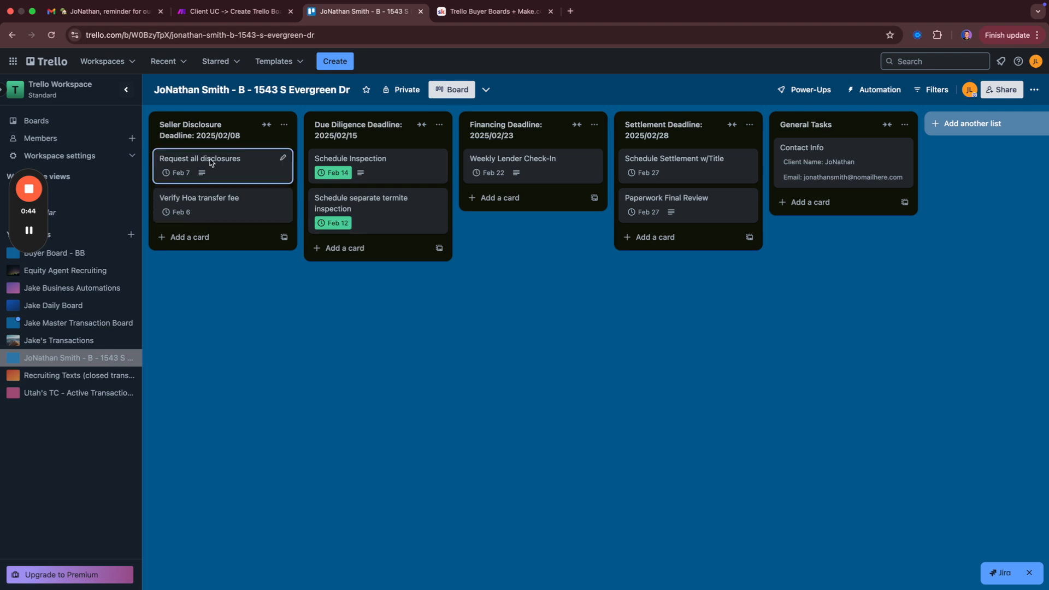
Check the details of the Request all disclosures card and clear the completion marks on both inspection cards.
left_click(231, 170)
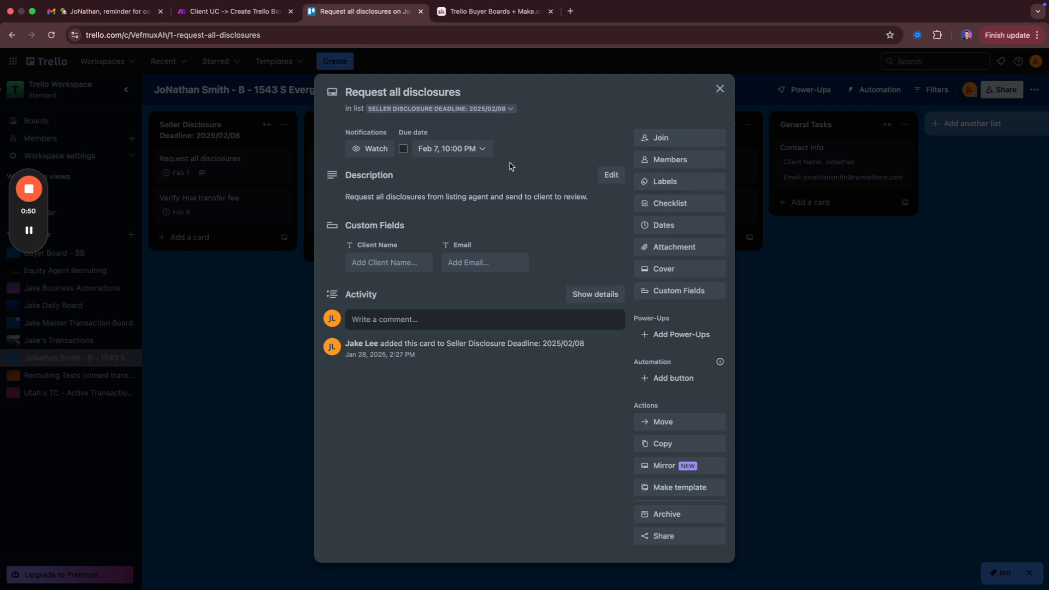
left_click(720, 88)
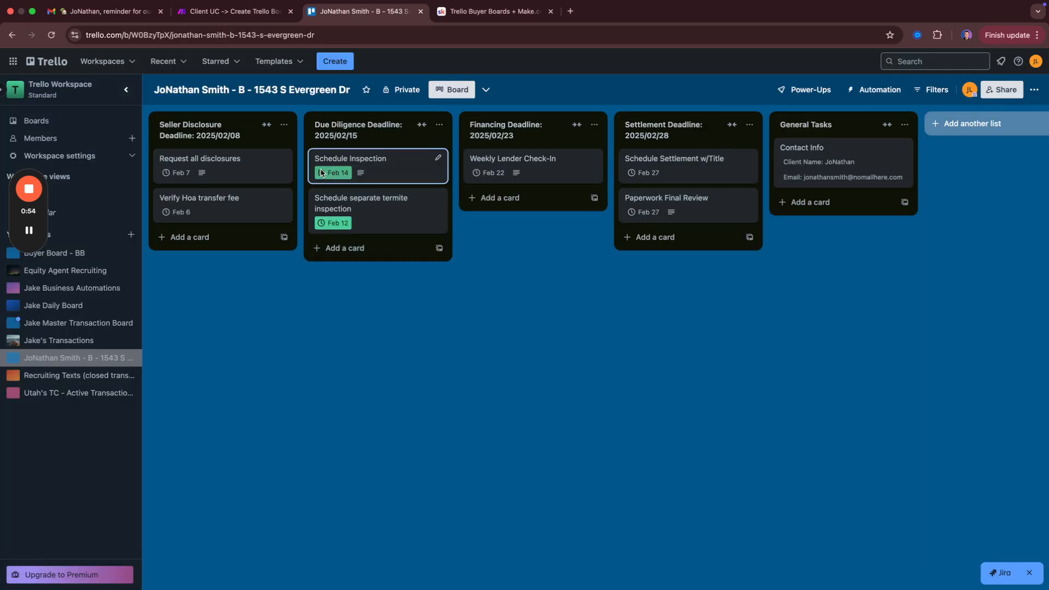
left_click(322, 224)
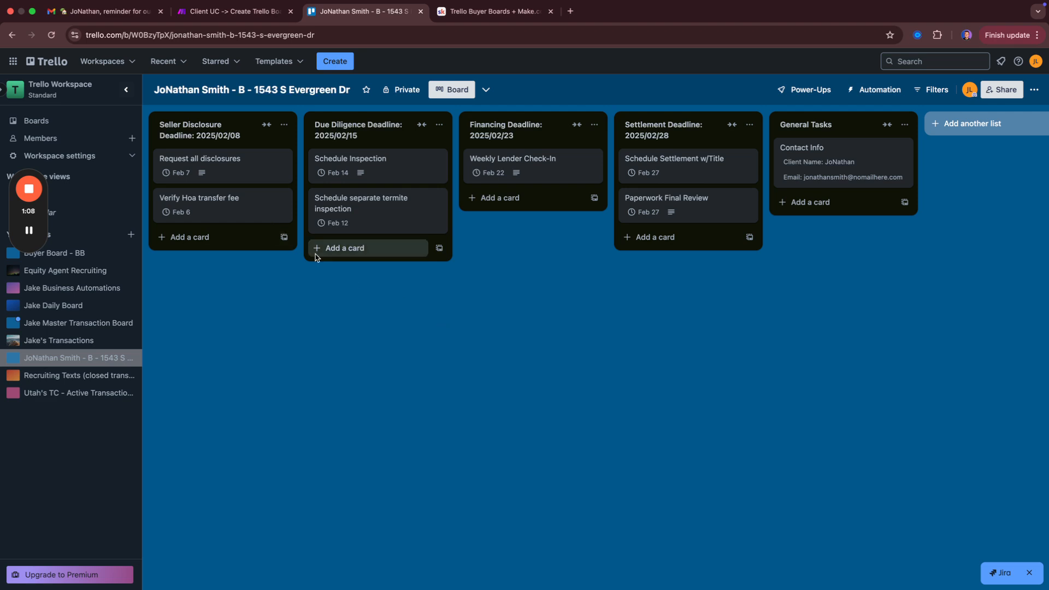
Switch to Gmail and review the drafted listing email's seller disclosure, due diligence, financing and settlement deadlines.
key("super+1")
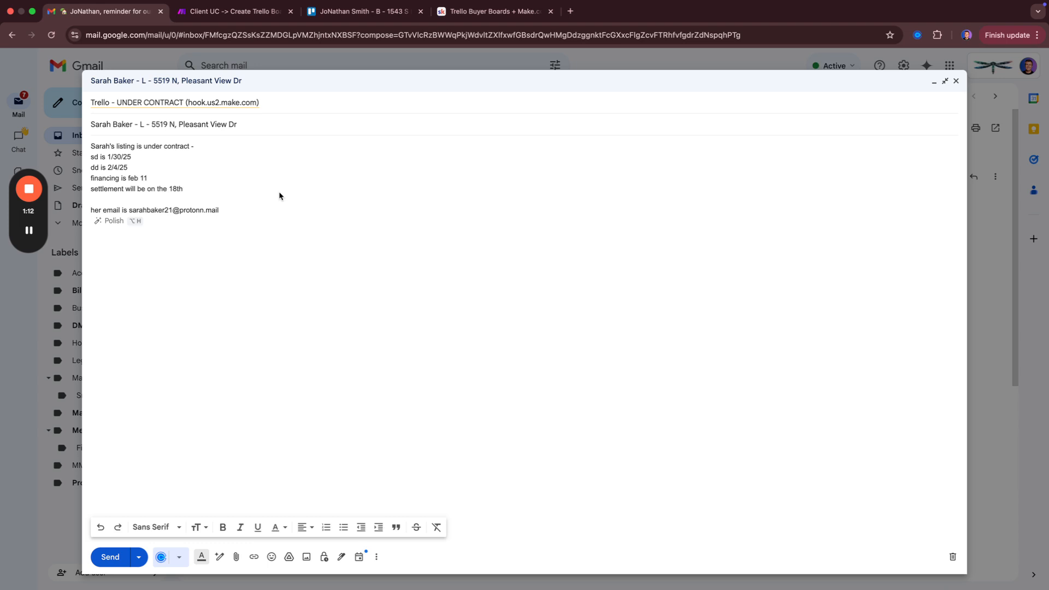
left_click(149, 168)
left_click(136, 161)
left_click_drag(197, 191, 88, 143)
left_click(236, 212)
left_click_drag(144, 159, 92, 164)
double_click(93, 158)
left_click_drag(95, 164, 95, 186)
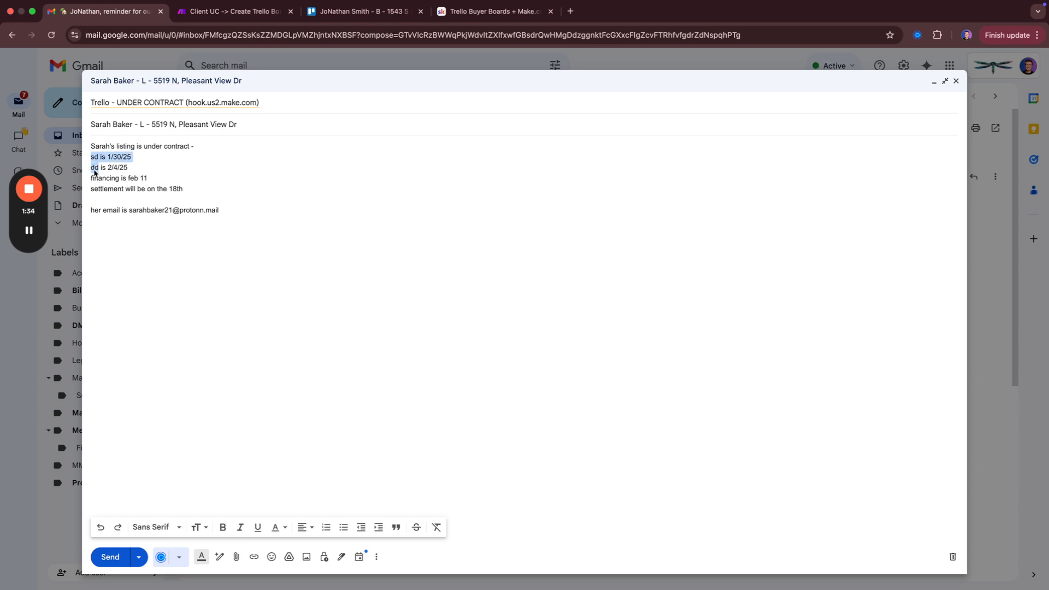
double_click(95, 169)
double_click(99, 179)
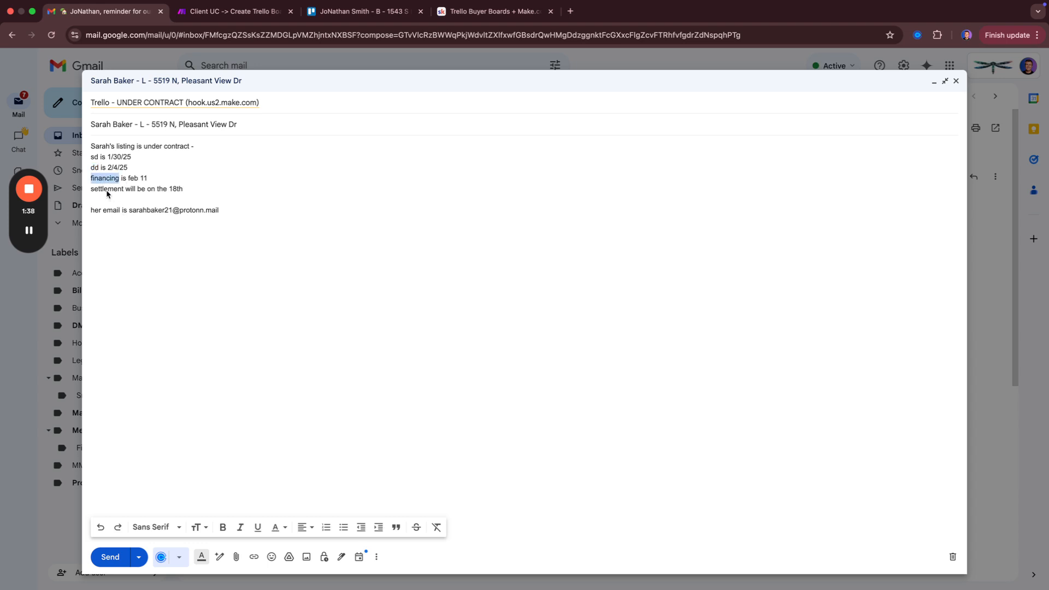
double_click(109, 190)
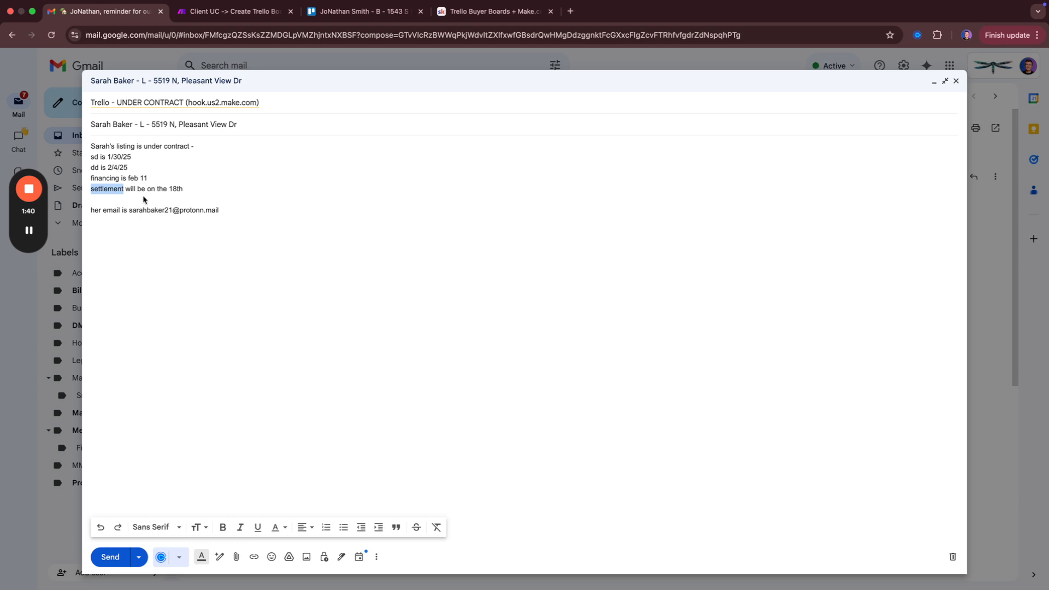
left_click_drag(131, 166, 108, 173)
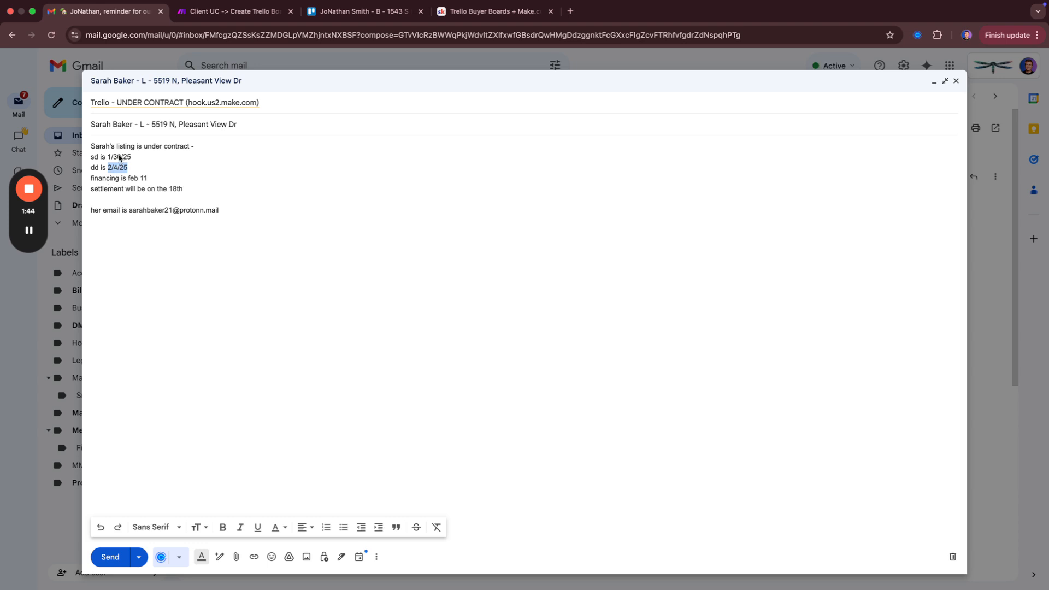
left_click(118, 159)
left_click_drag(152, 184, 227, 192)
left_click(227, 193)
Send the drafted listing email to the Trello - UNDER CONTRACT webhook contact.
left_click(110, 558)
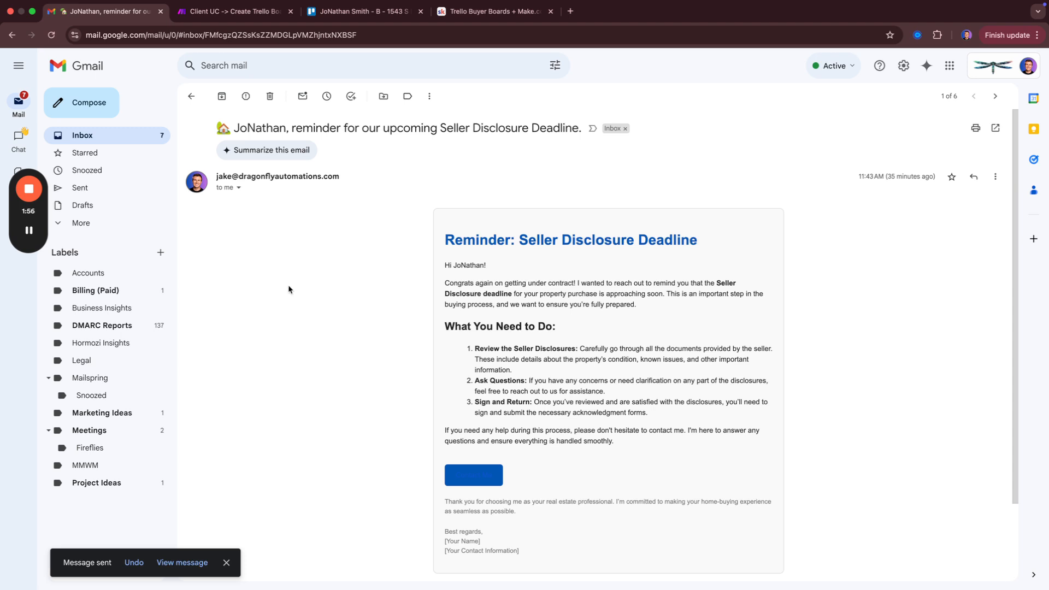
scroll(286, 297, "down", 2)
scroll(337, 322, "up", 2)
View the Client UC -> Create Trello Board scenario in Make and the Trello Buyer Boards + Make.com Blueprint lesson in Skool.
left_click(252, 7)
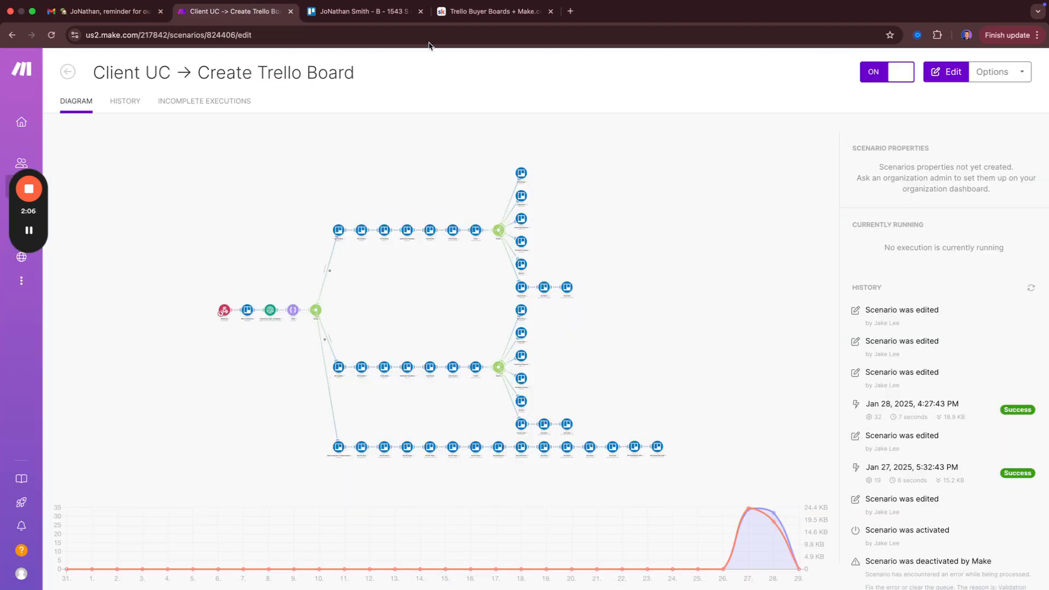
left_click(482, 16)
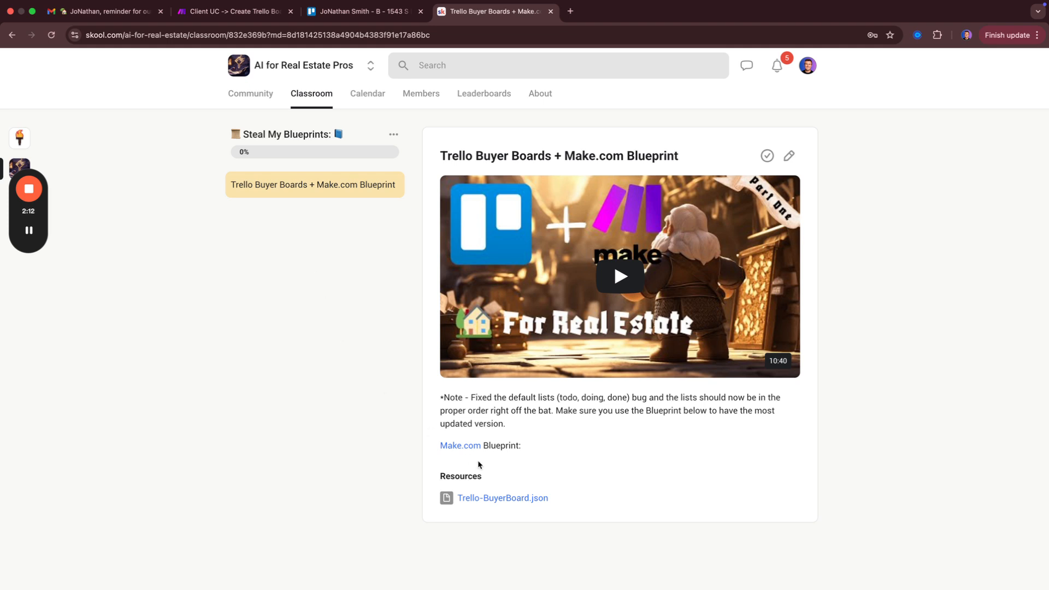
key("super+2")
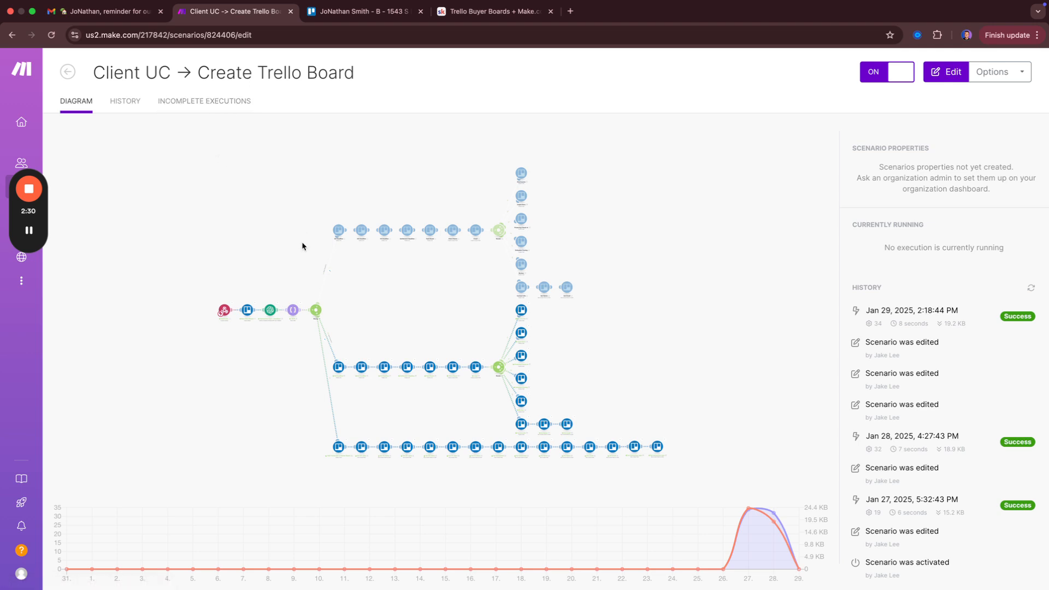
Switch to Trello and open the new seller listing board from the workspace's boards overview.
key("ctrl+Tab")
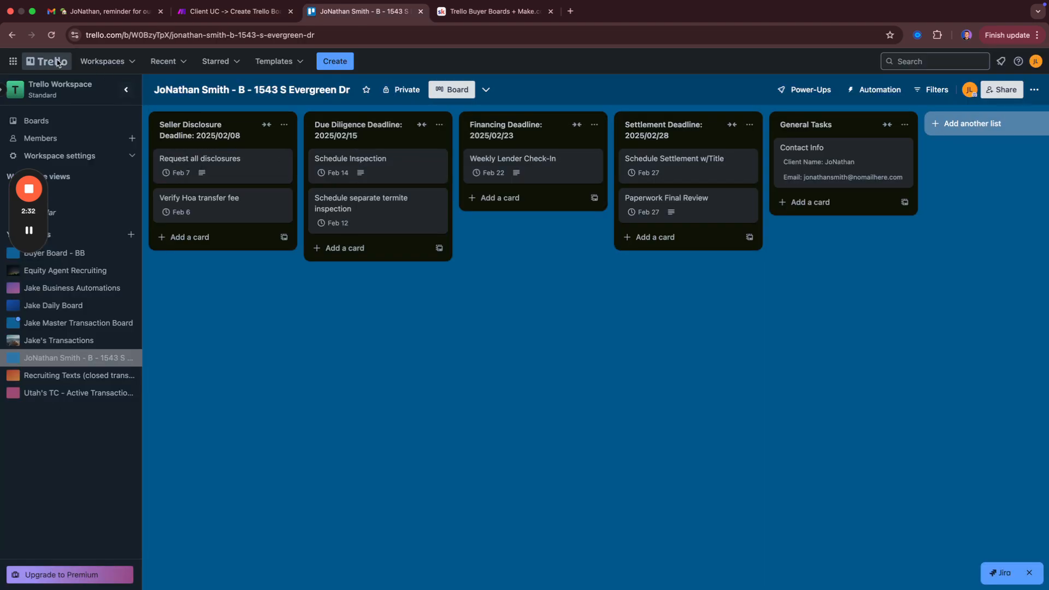
left_click(41, 61)
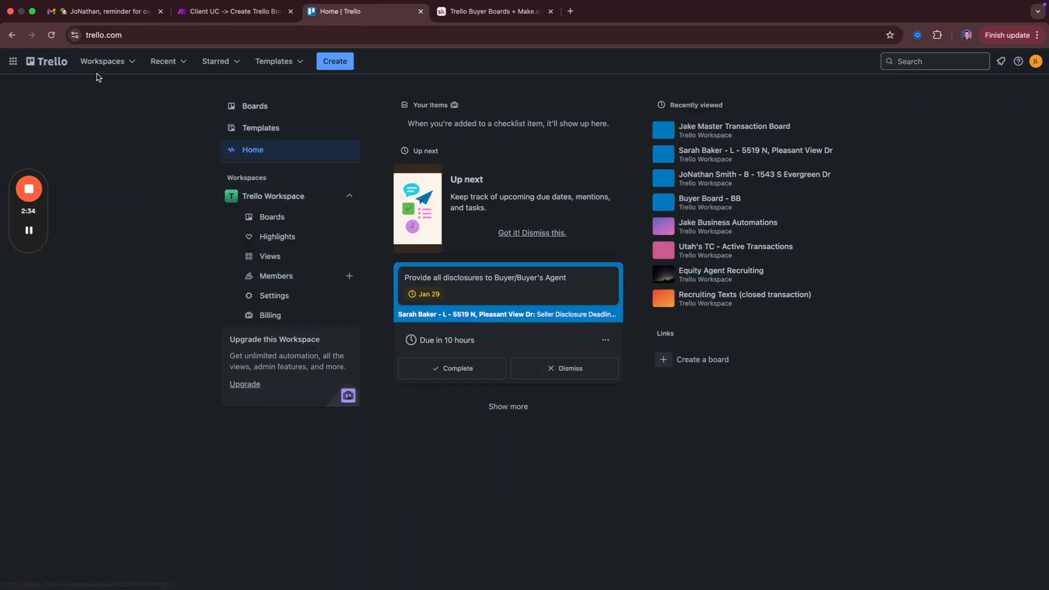
left_click(94, 62)
left_click(119, 113)
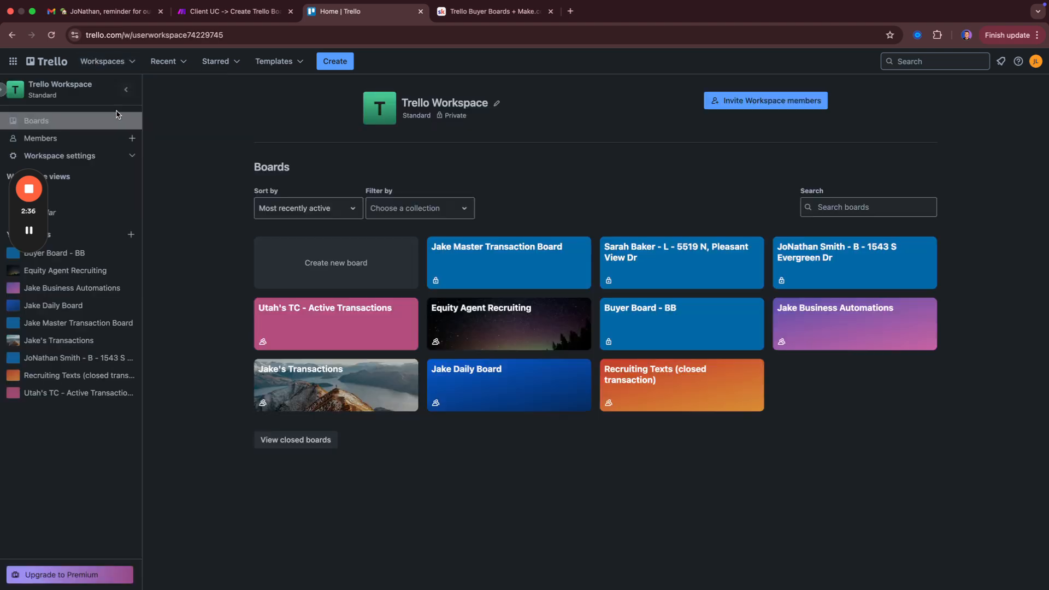
left_click(674, 274)
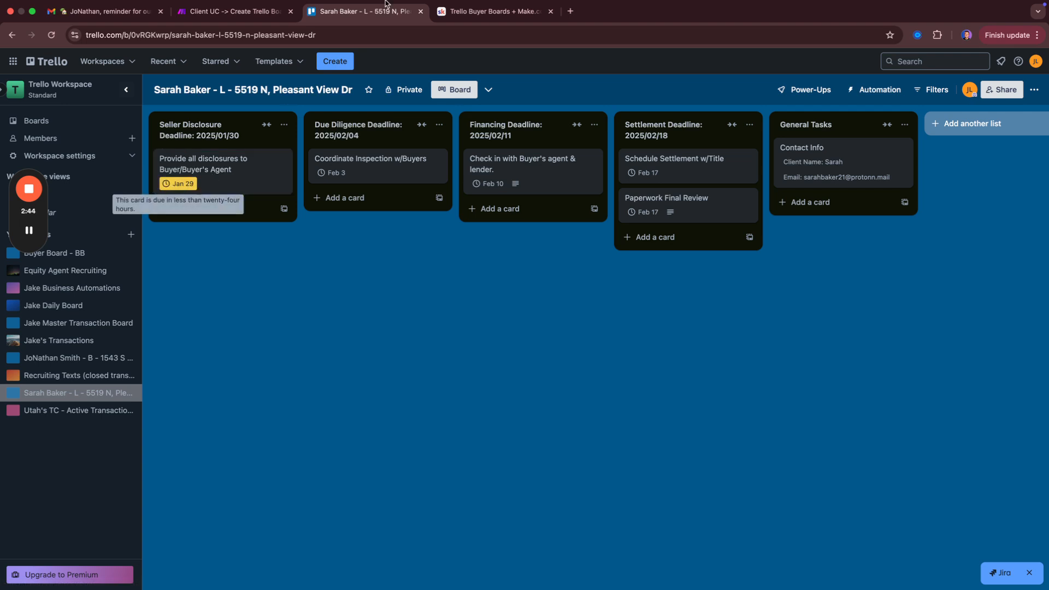
Set the due date of the Provide all disclosures to Buyer/Buyer's Agent card to 1/31/2025.
mouse_move(422, 3)
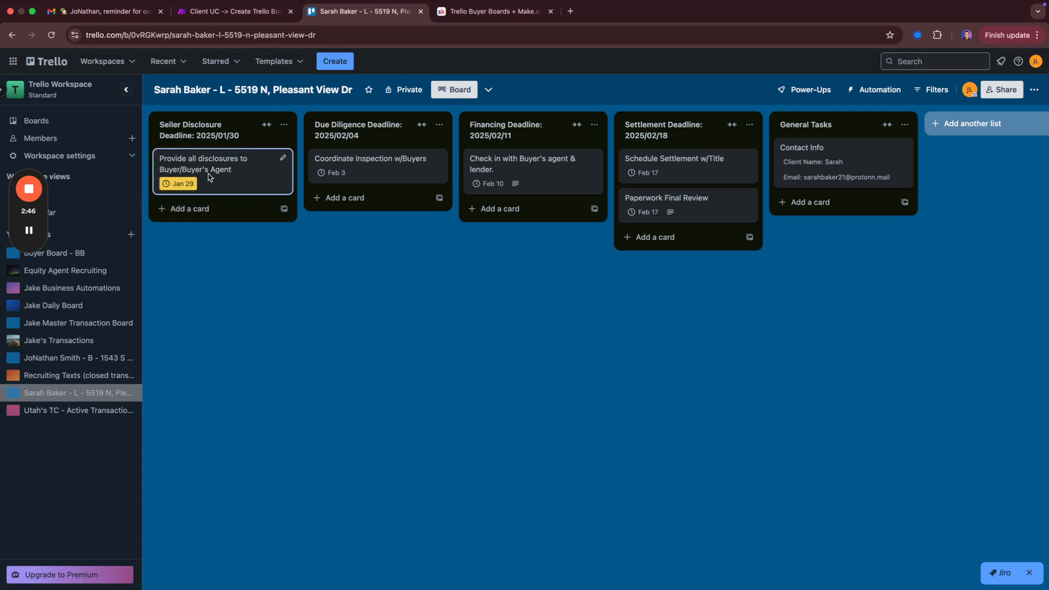
mouse_move(180, 186)
left_click(219, 181)
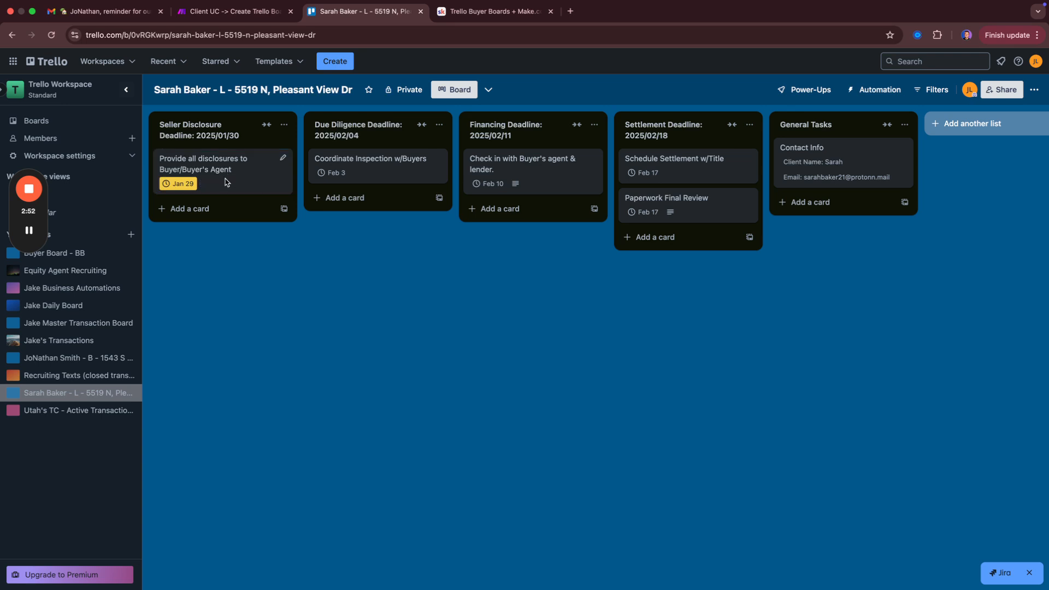
left_click(671, 226)
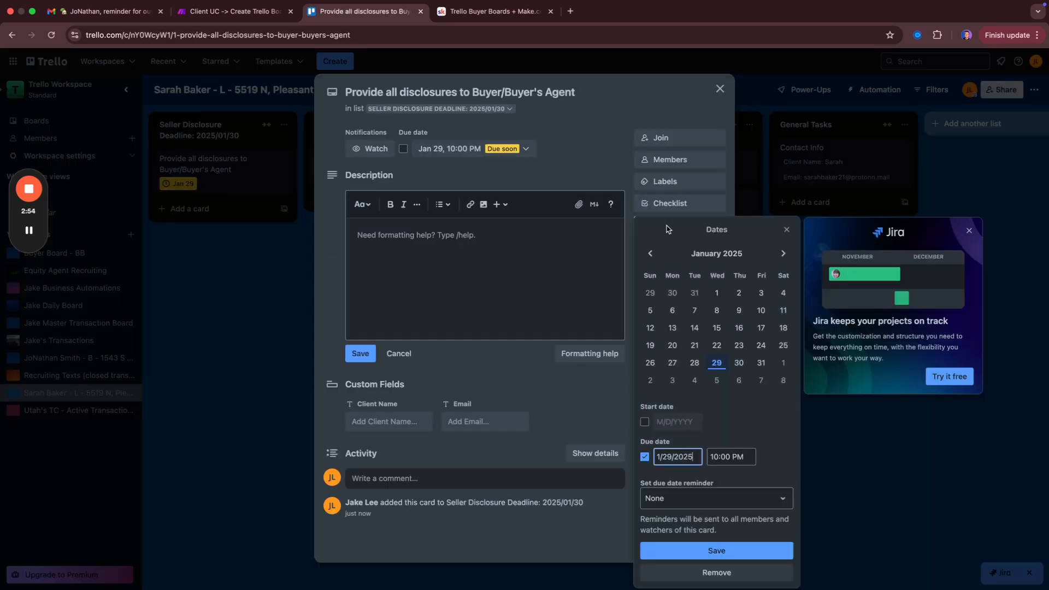
left_click(757, 363)
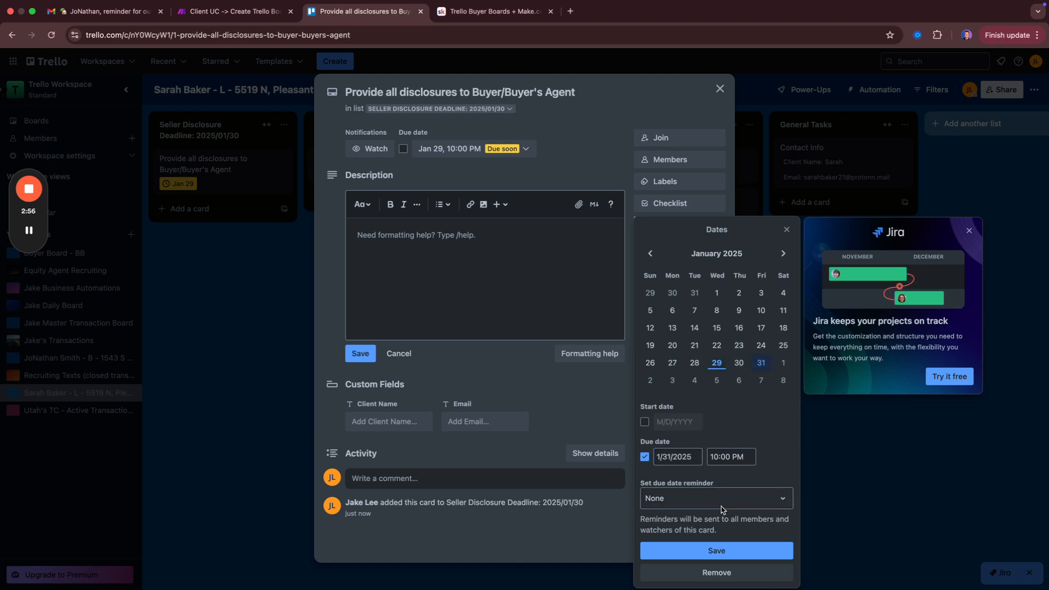
left_click(716, 551)
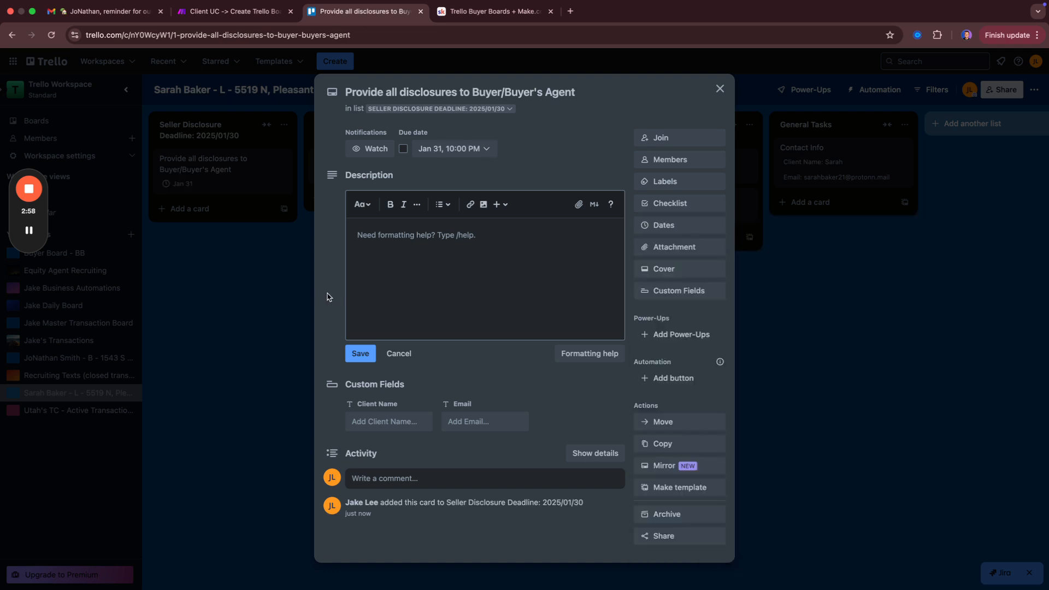
left_click(280, 300)
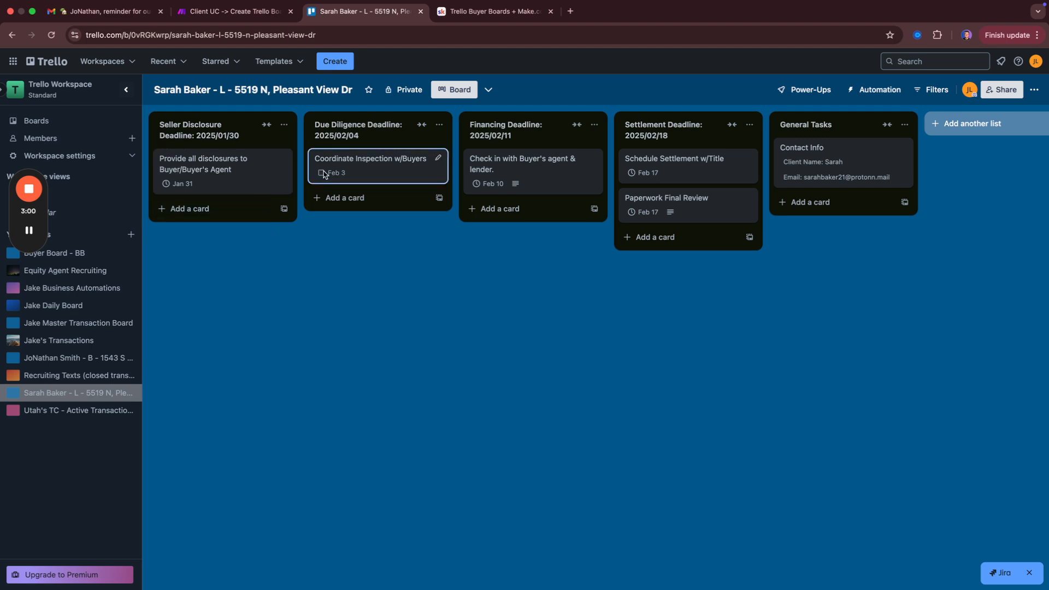
Open the Master Transaction Board from the workspace's boards overview.
left_click(125, 63)
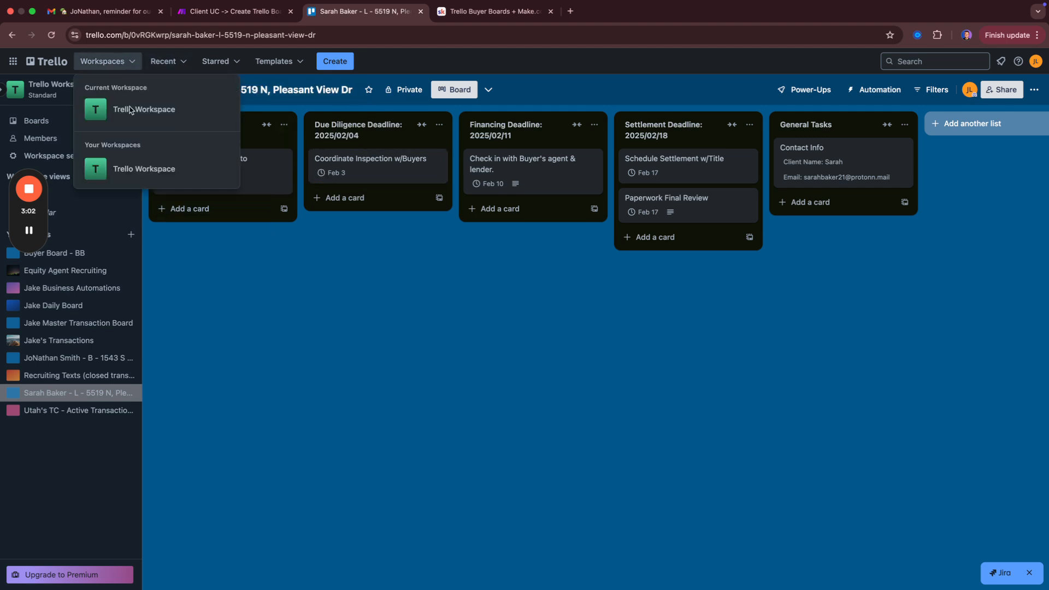
left_click(131, 166)
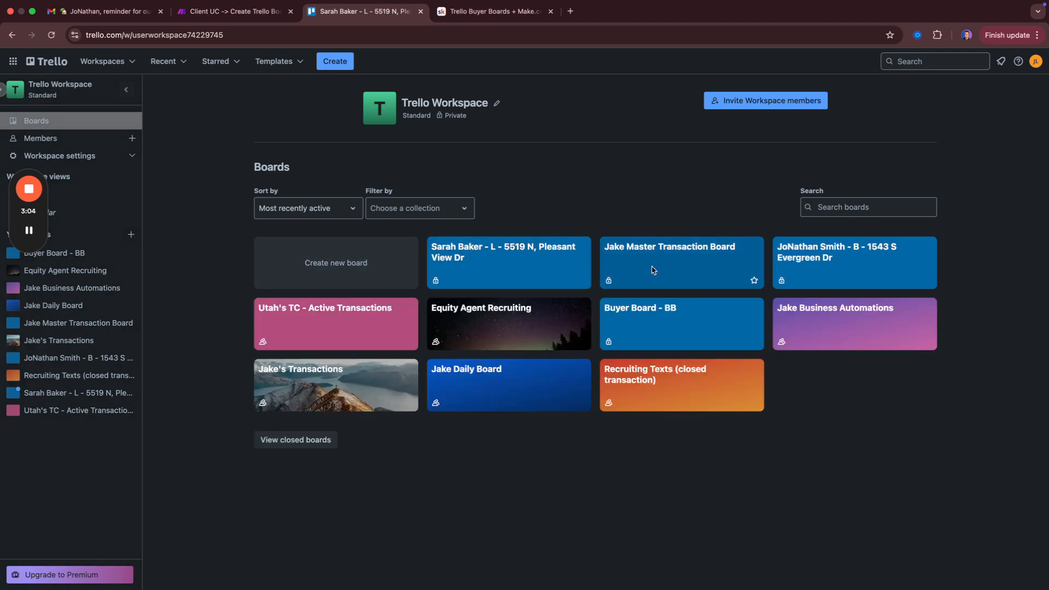
left_click(669, 270)
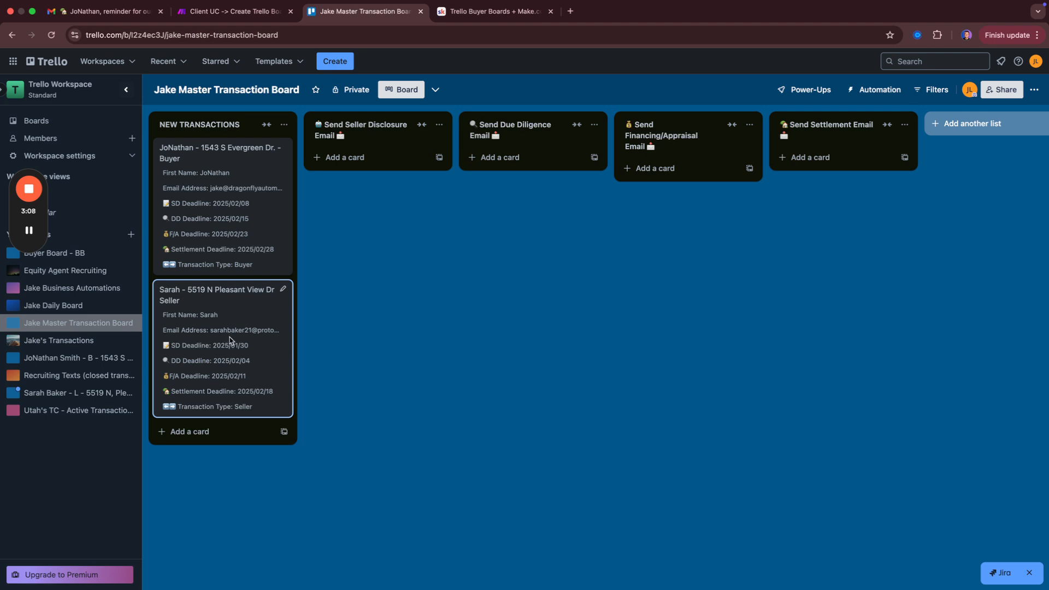
Move both transaction cards to the Send Seller Disclosure Email list, and the seller's card on to Send Due Diligence Email.
left_click_drag(213, 344, 344, 326)
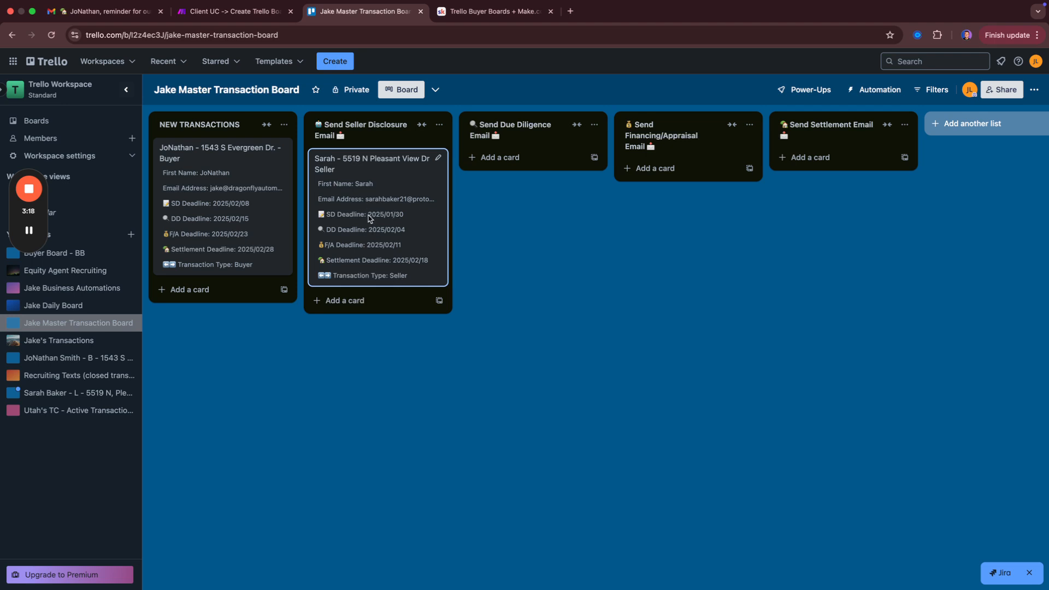
left_click_drag(191, 213, 358, 357)
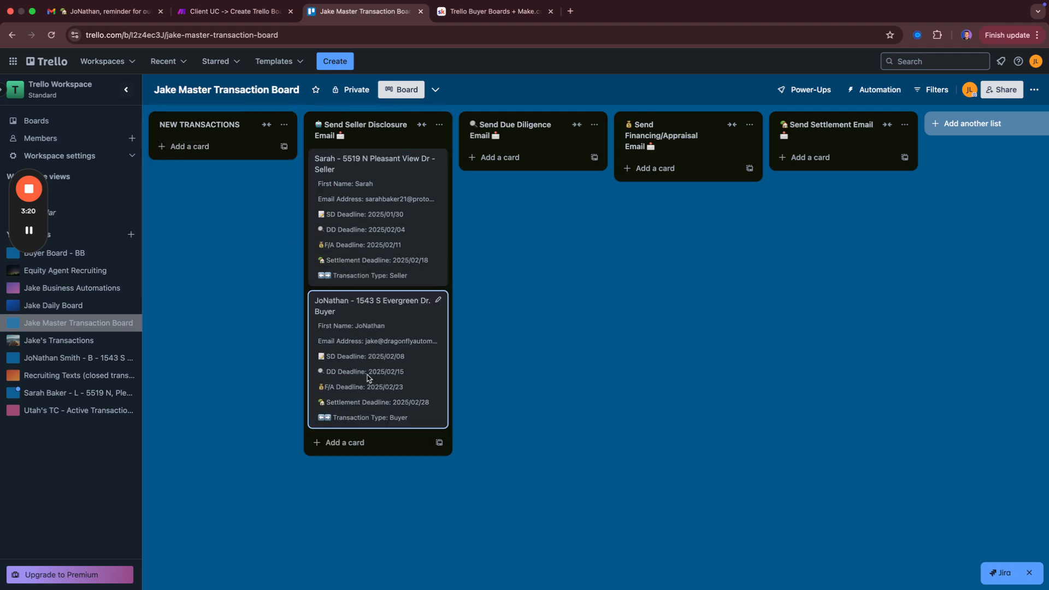
left_click_drag(351, 230, 486, 233)
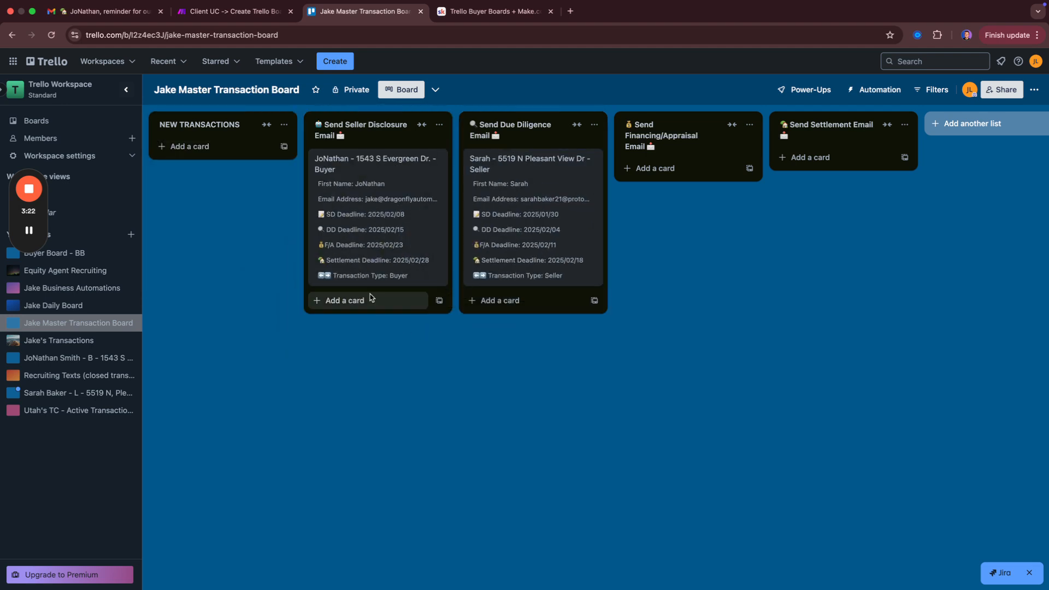
Return the seller's and the buyer's cards to the NEW TRANSACTIONS list.
left_click_drag(548, 229, 241, 230)
left_click_drag(381, 228, 257, 332)
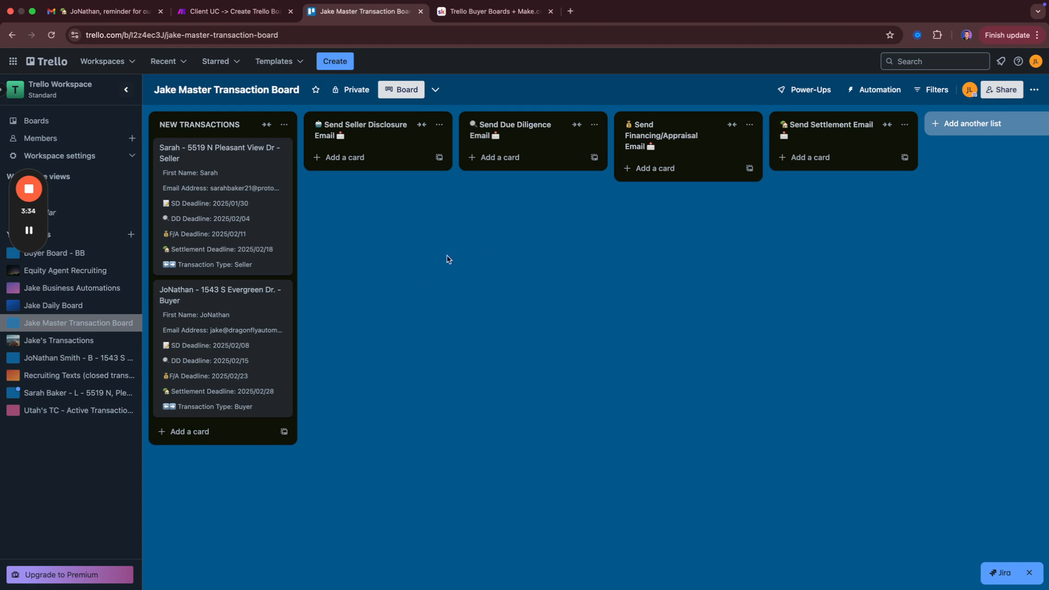
Switch to the other browser window and view Make's Organization dashboard and the Trello boards page.
key("ctrl+Right")
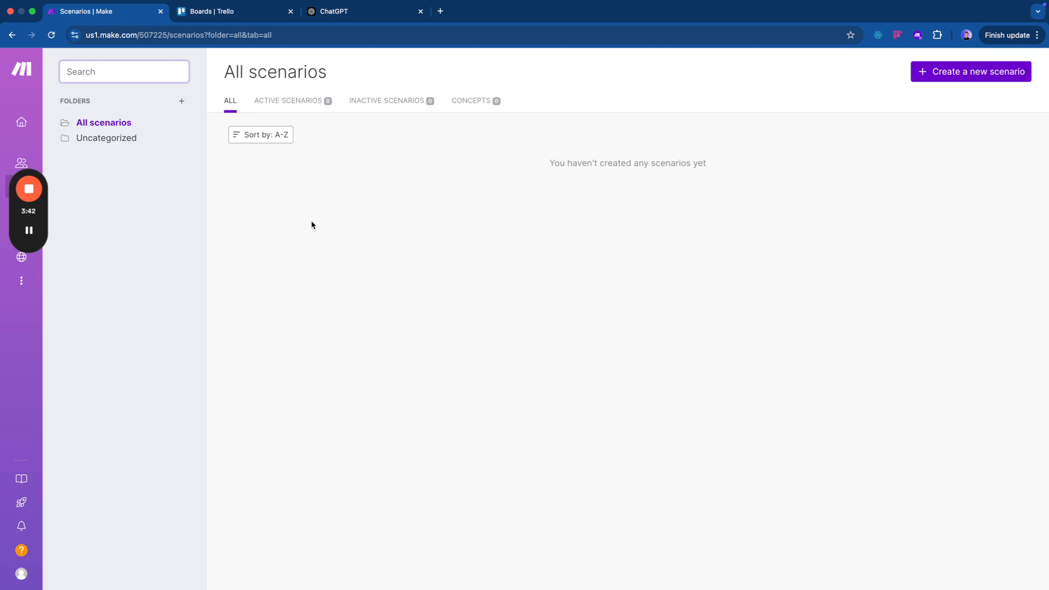
left_click(30, 116)
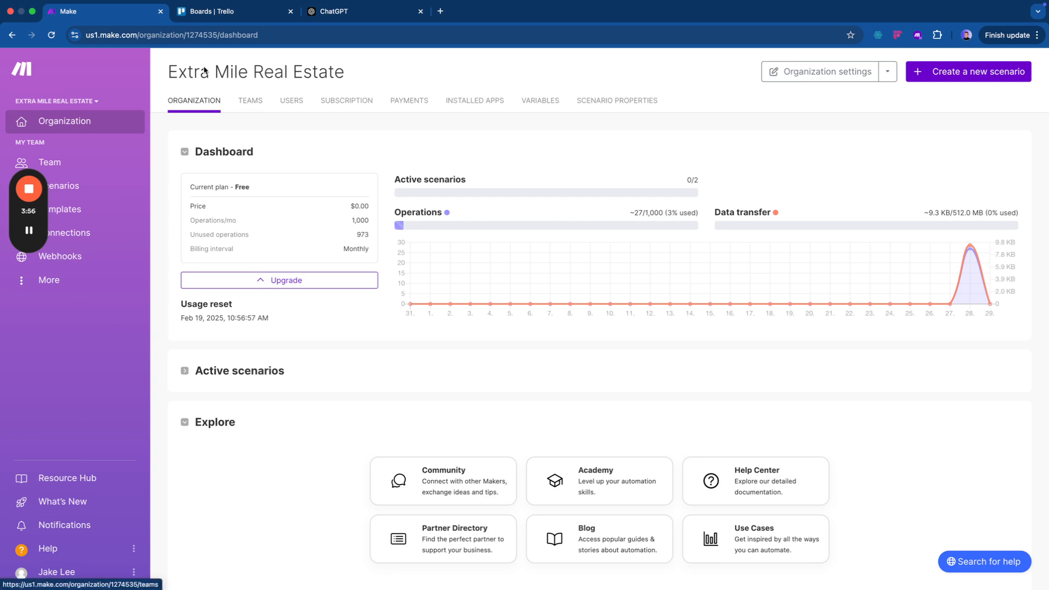
key("ctrl+Tab")
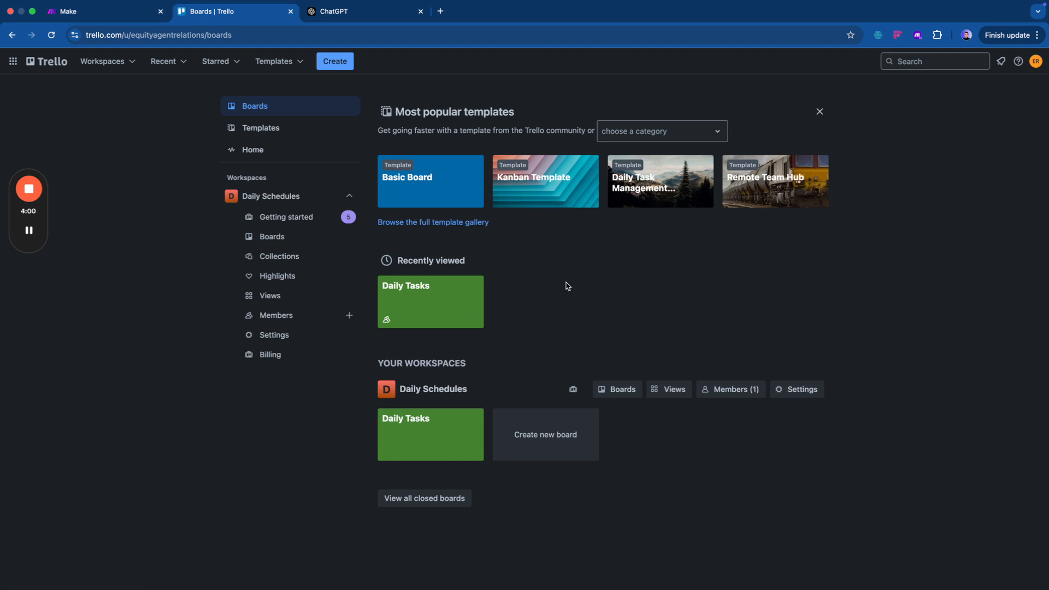
View the Make organization dashboard, the Trello boards page and the ChatGPT page intended for the new setup.
key("ctrl+shift+Tab")
key("ctrl+Left")
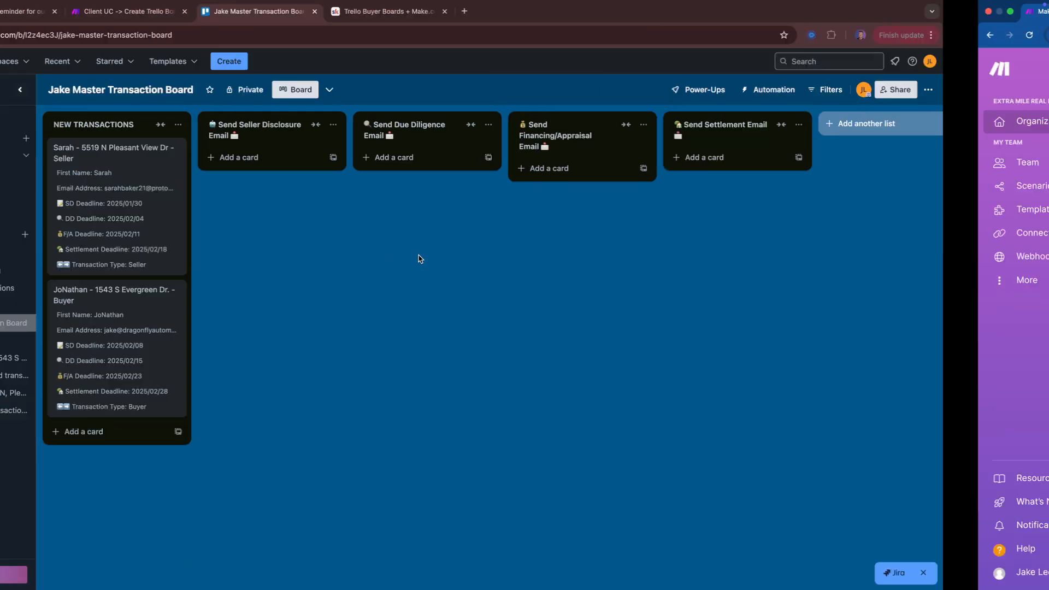
key("ctrl+Right")
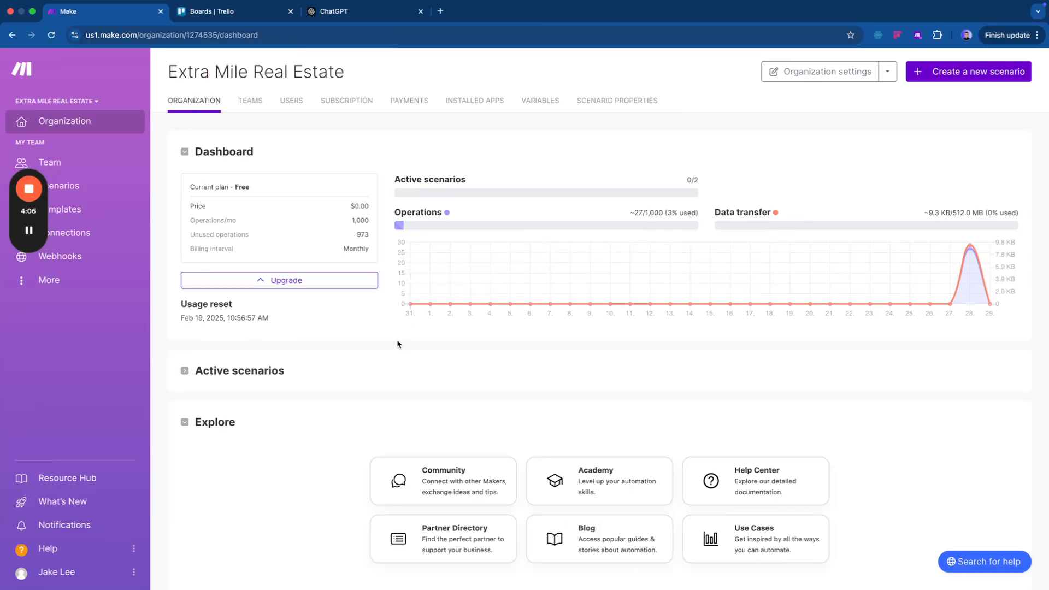
key("ctrl+Tab")
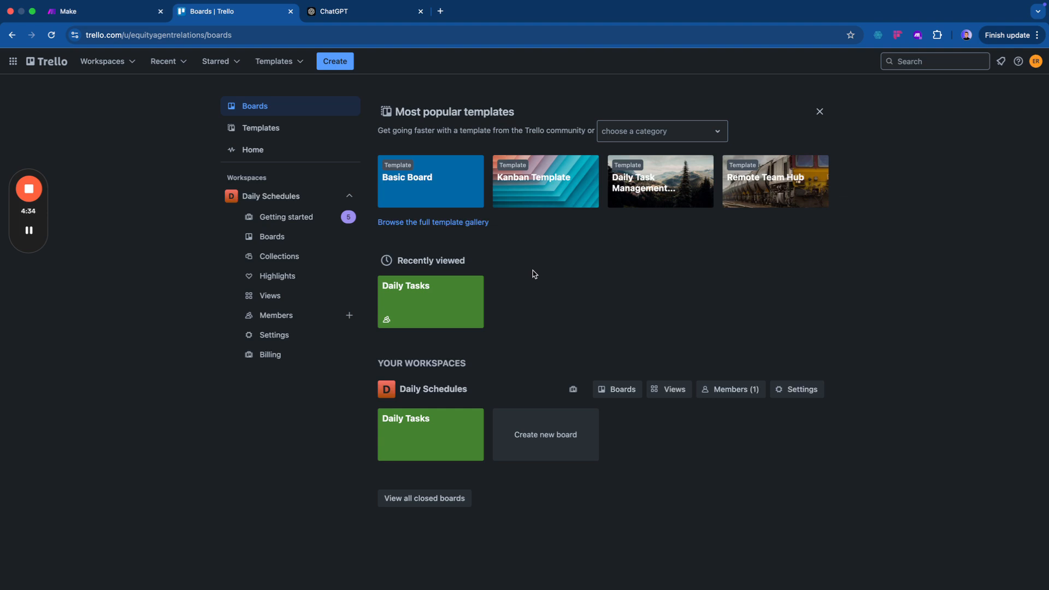
key("ctrl+Tab")
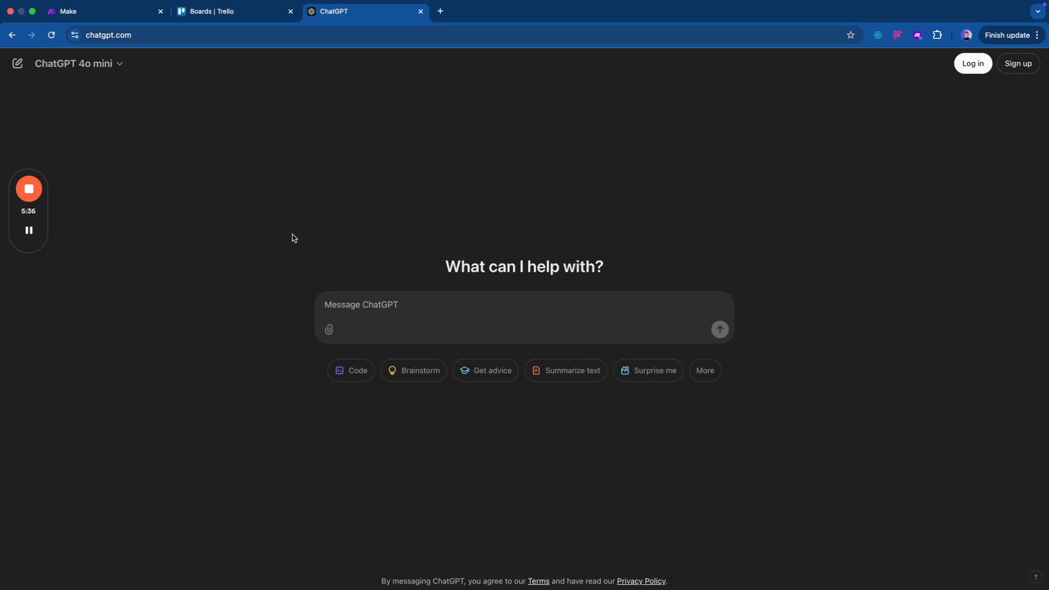
key("ctrl+Tab")
key("ctrl+Tab")
key("ctrl+Tab")
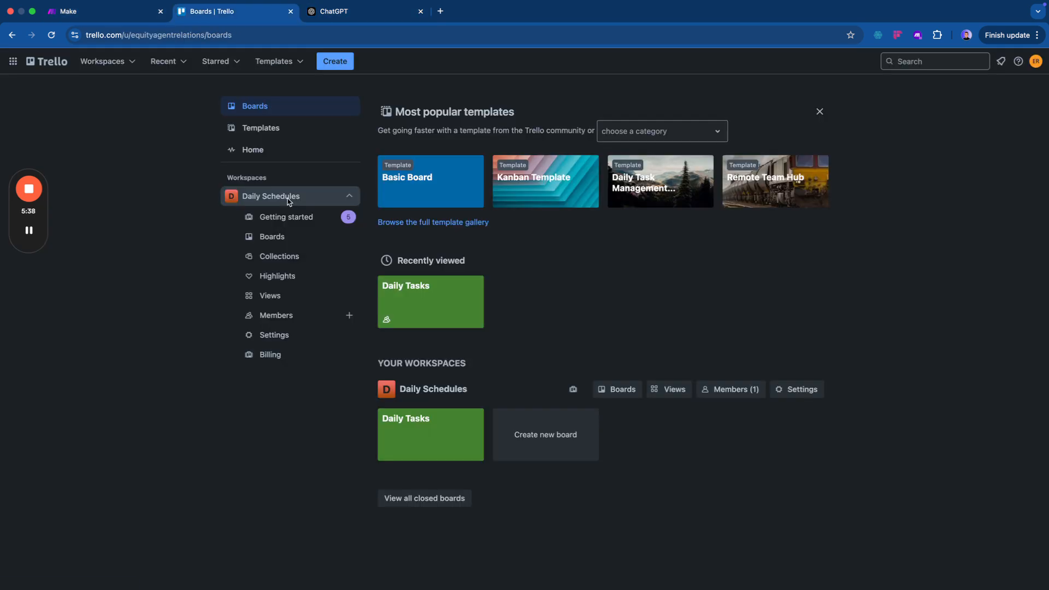
key("ctrl+shift+Tab")
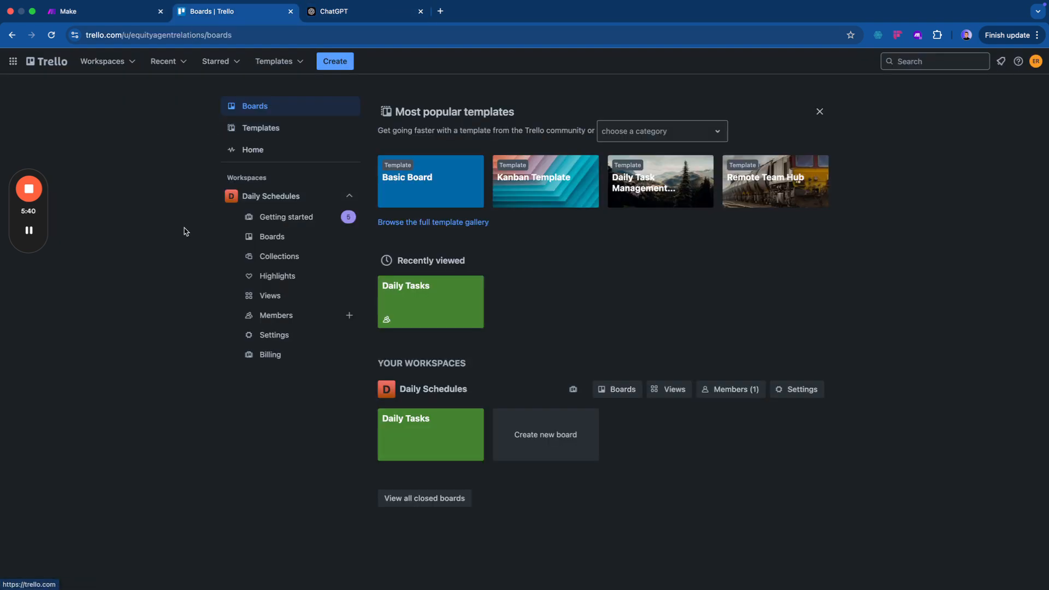
key("ctrl+shift+Tab")
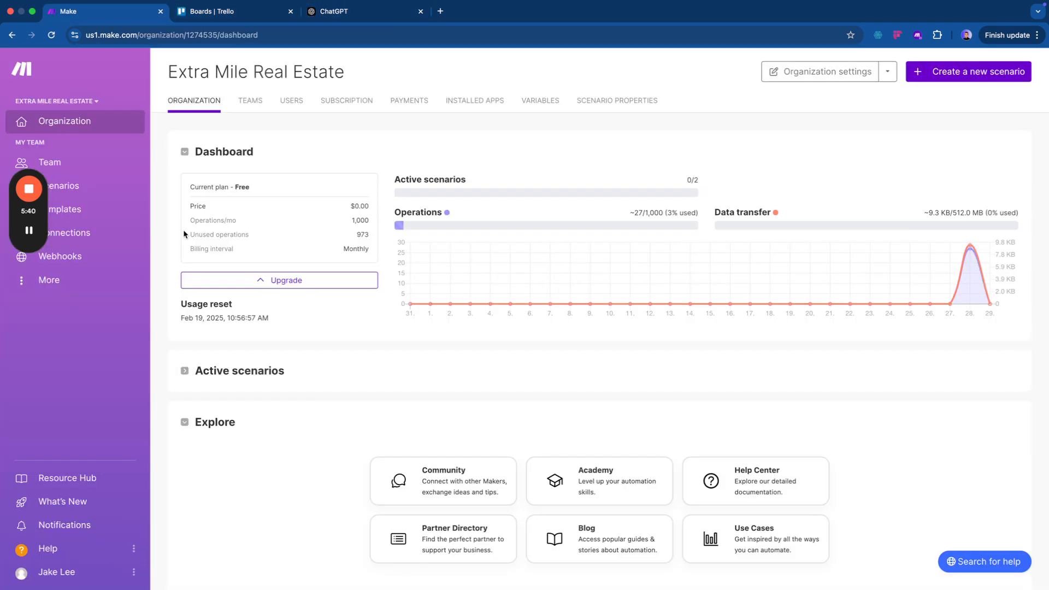
left_click(256, 17)
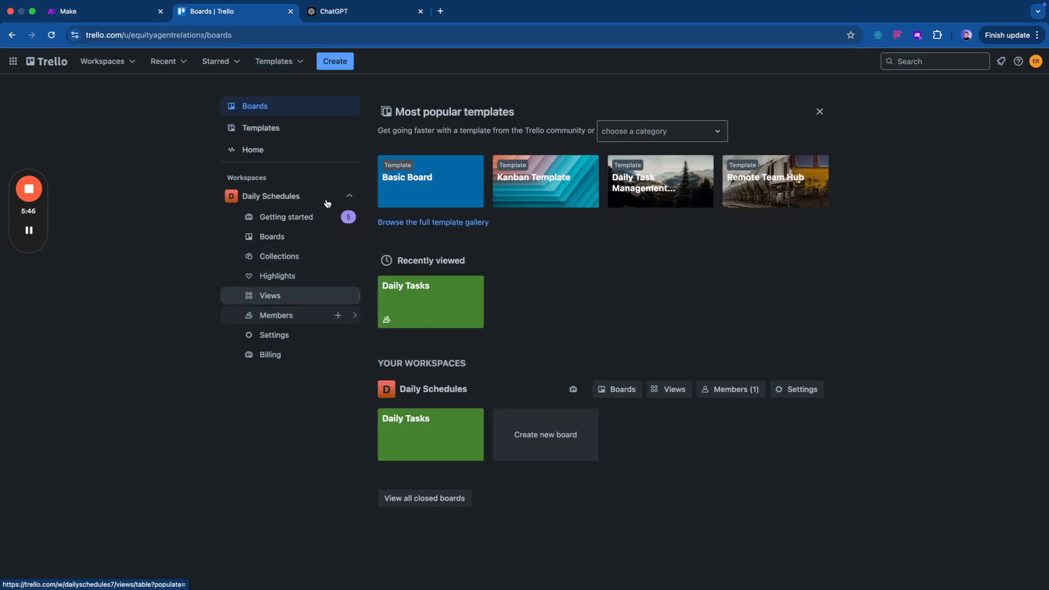
key("ctrl+Tab")
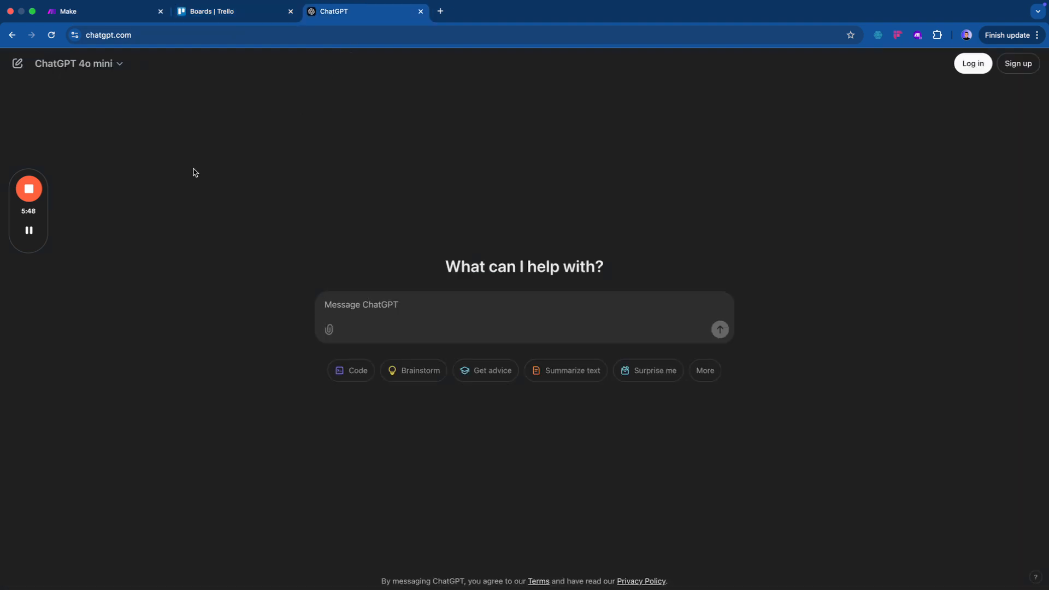
key("ctrl+Tab")
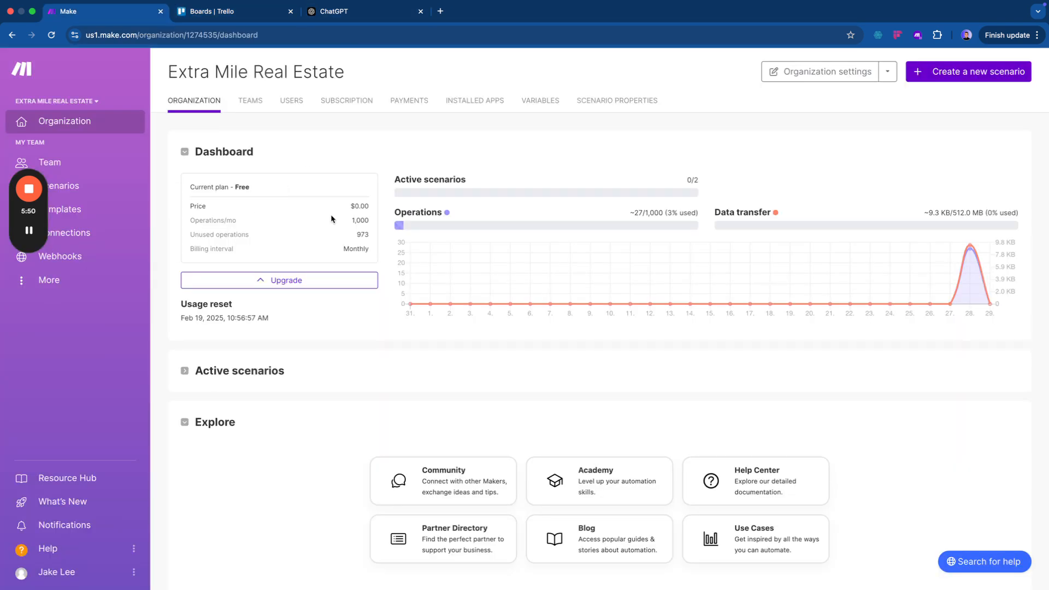
View the Trello Buyer Boards + Make.com Blueprint lesson in the other browser window, then return to Make.
left_click_drag(46, 220, 41, 369)
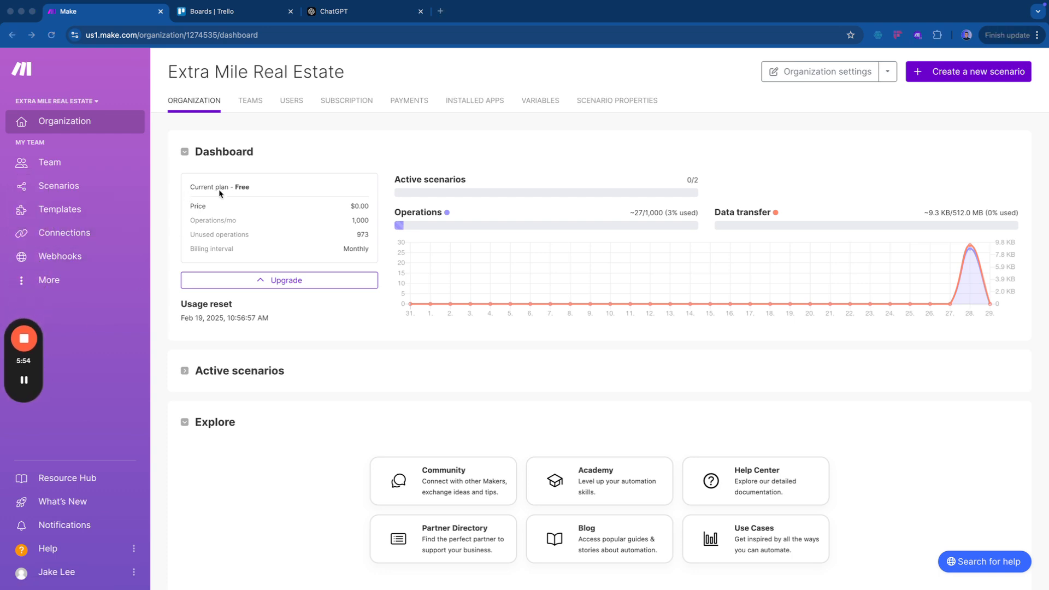
key("ctrl+Left")
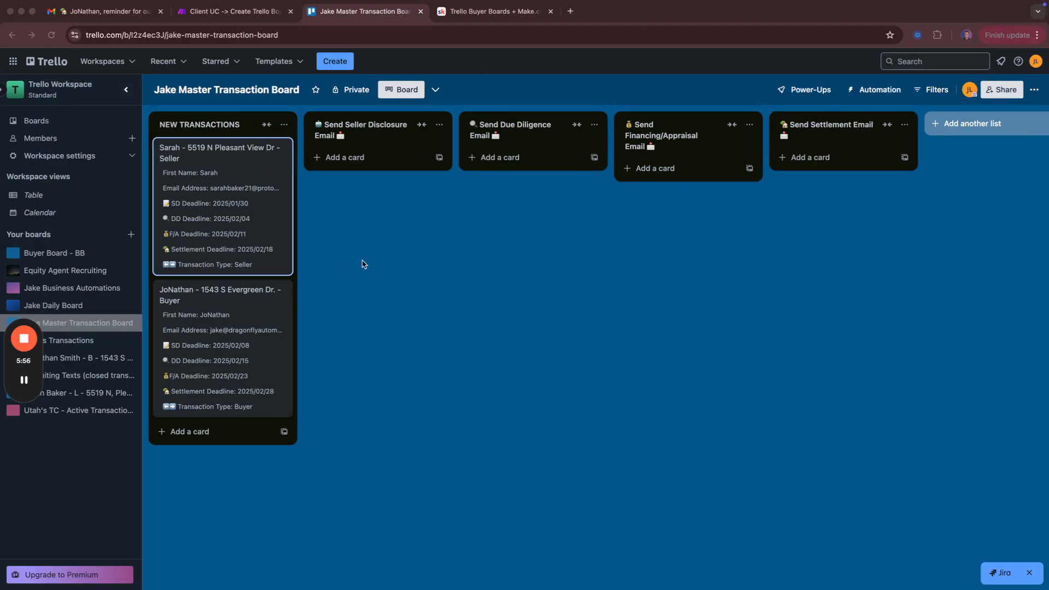
key("ctrl+Tab")
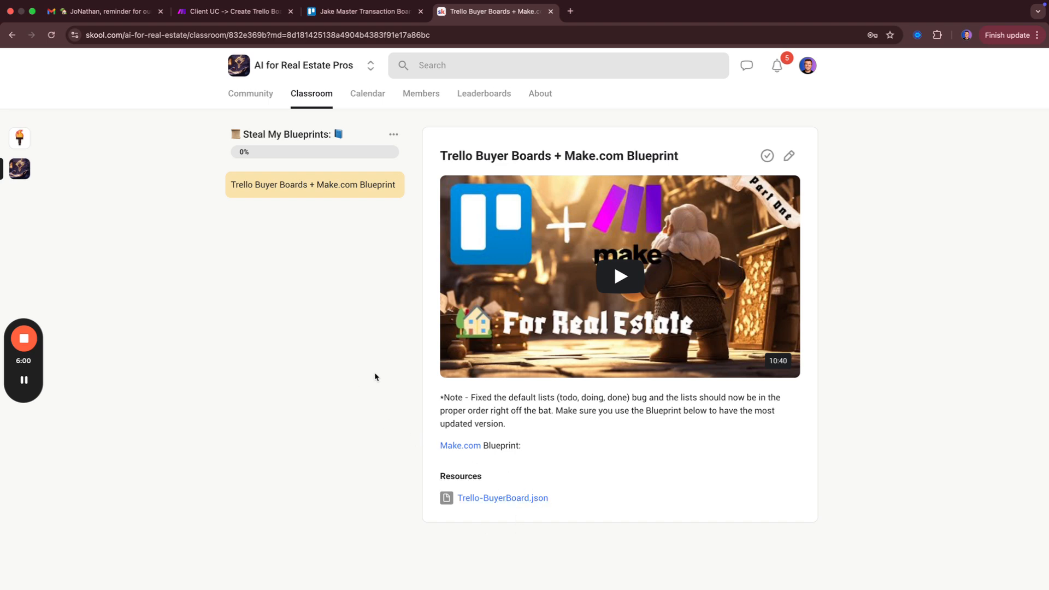
key("ctrl+Right")
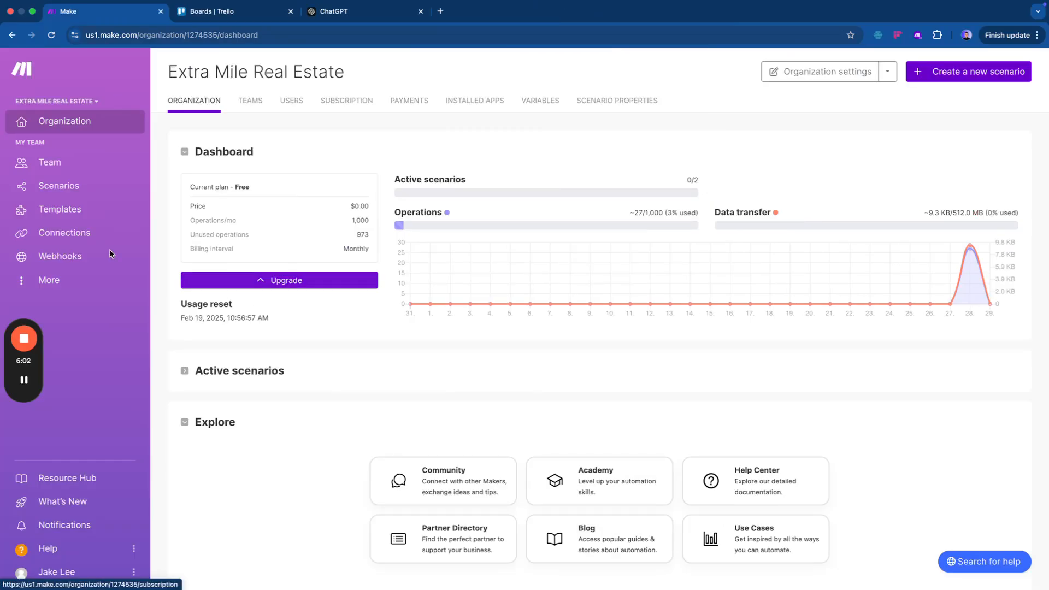
Add a folder named Trello Transaction Mgmt to the Make scenarios.
left_click(76, 186)
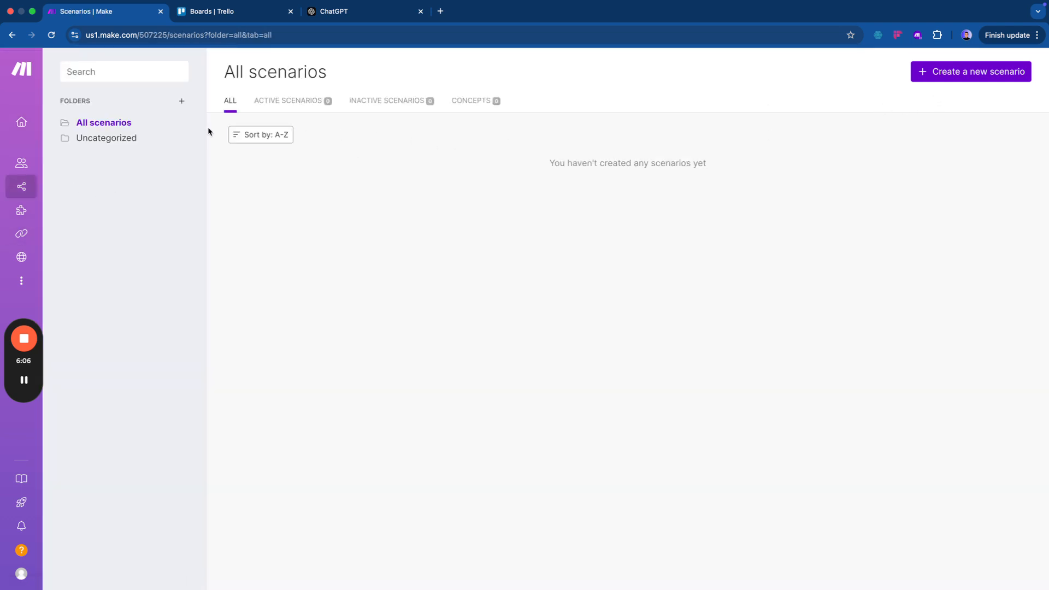
mouse_move(22, 186)
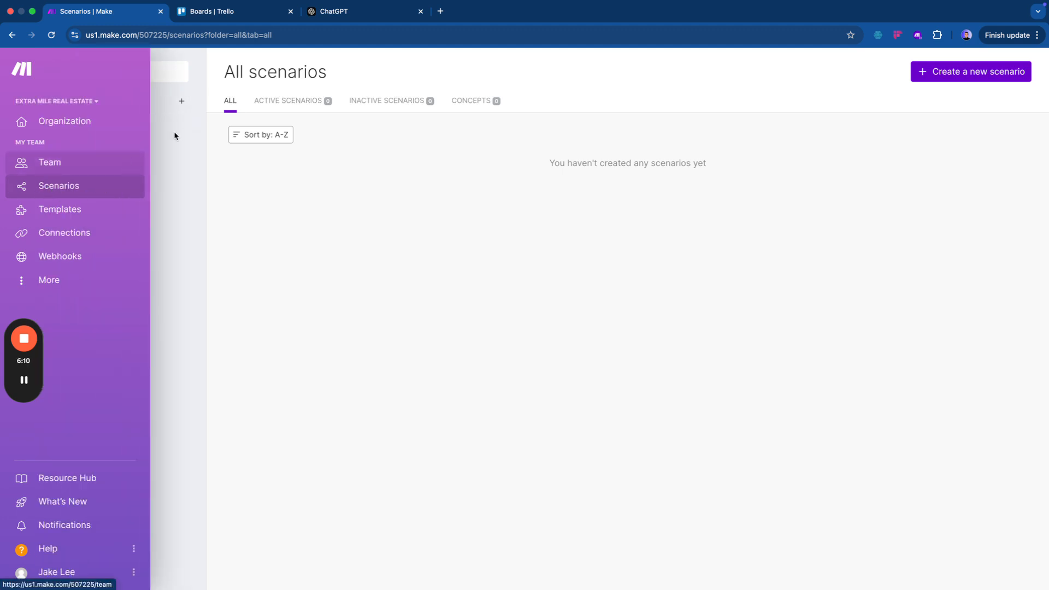
left_click(183, 105)
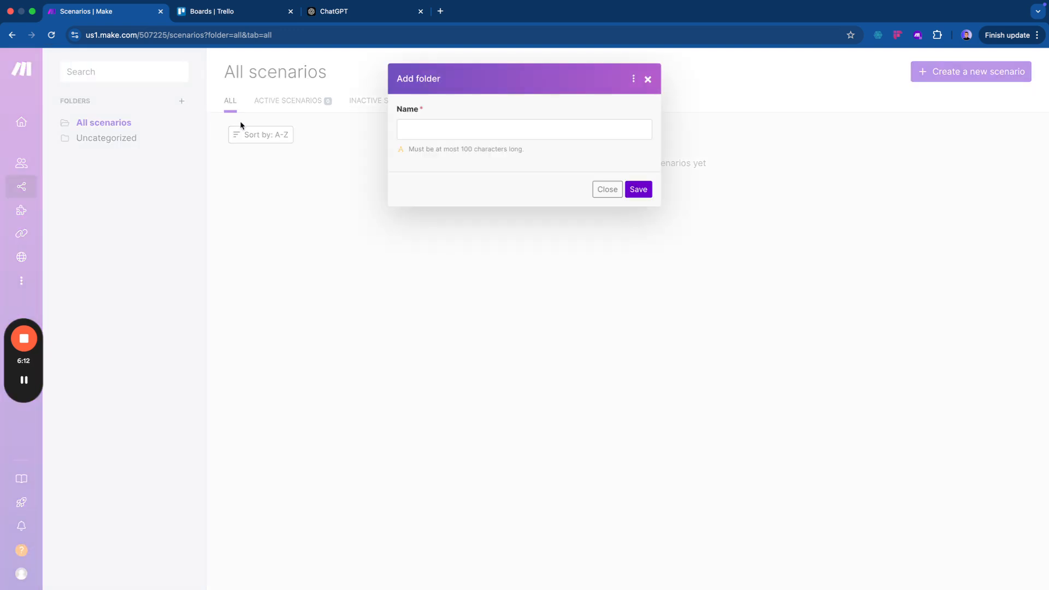
left_click(425, 126)
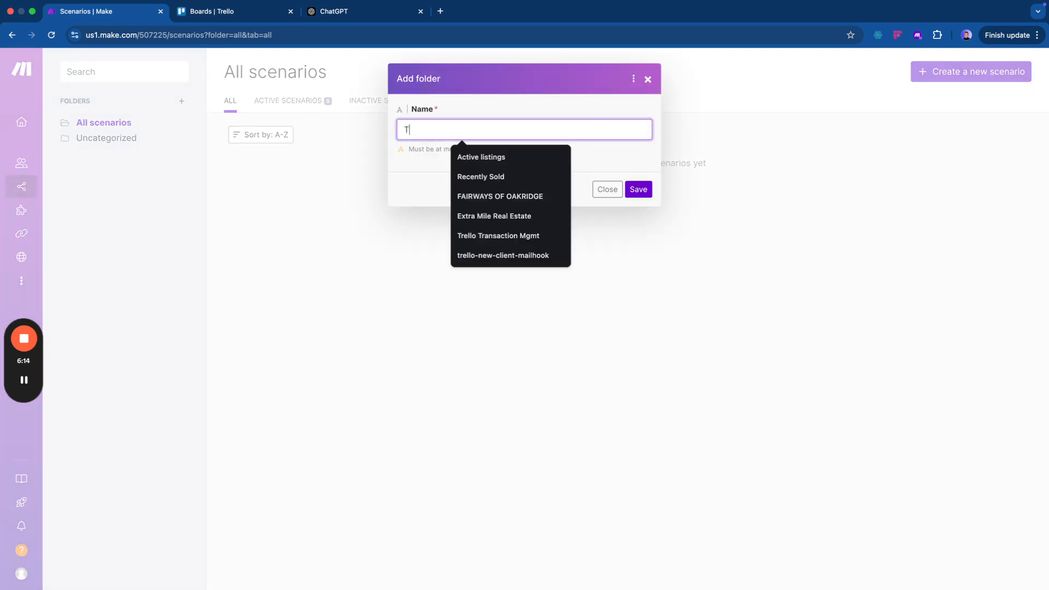
type("Trello")
key("Down")
key("Return")
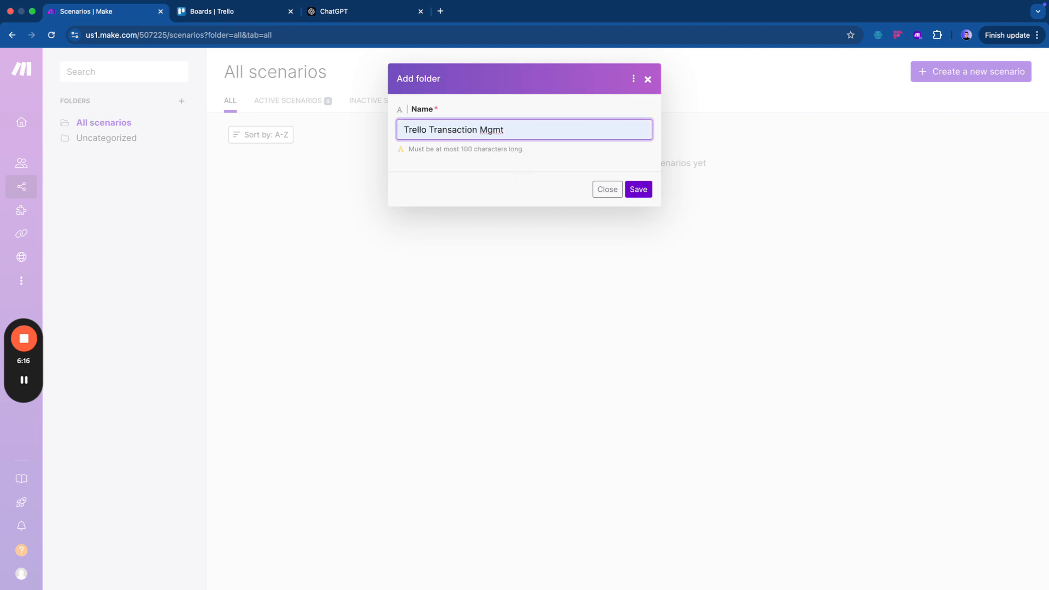
left_click(644, 189)
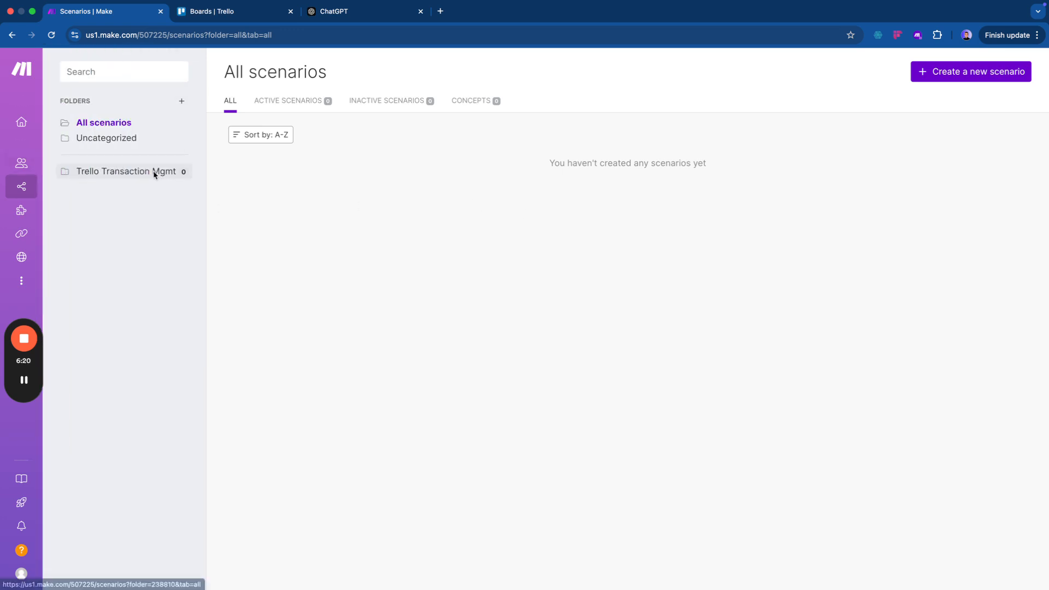
Create a new scenario in the Trello Transaction Mgmt folder and dismiss the app list.
left_click(155, 172)
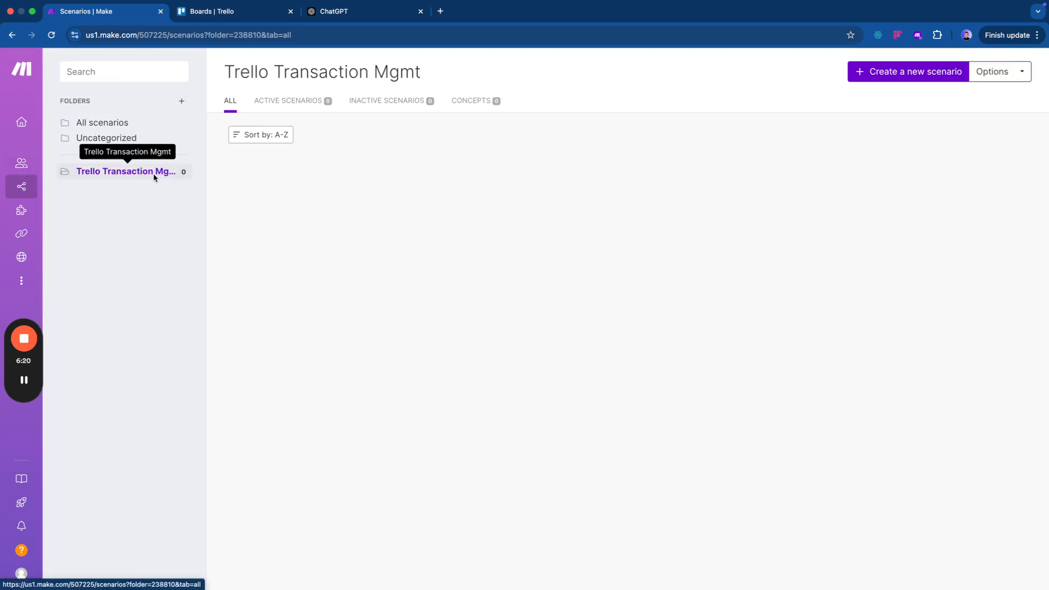
left_click(911, 76)
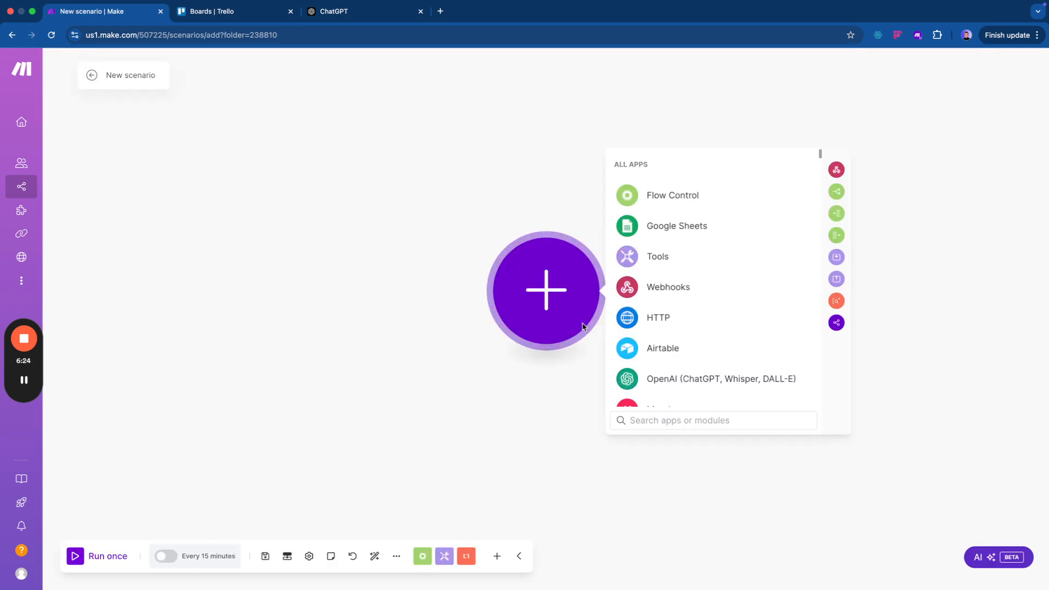
left_click(445, 415)
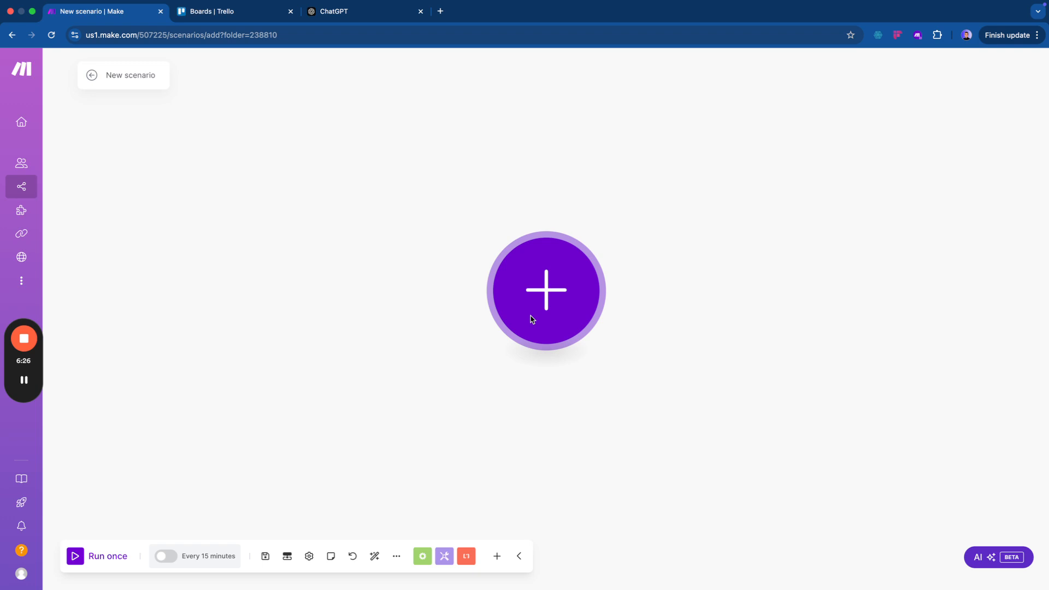
Import the blueprint create master board (single-use).json from the Trello pt 2 folder into the new scenario.
left_click(396, 556)
left_click(351, 531)
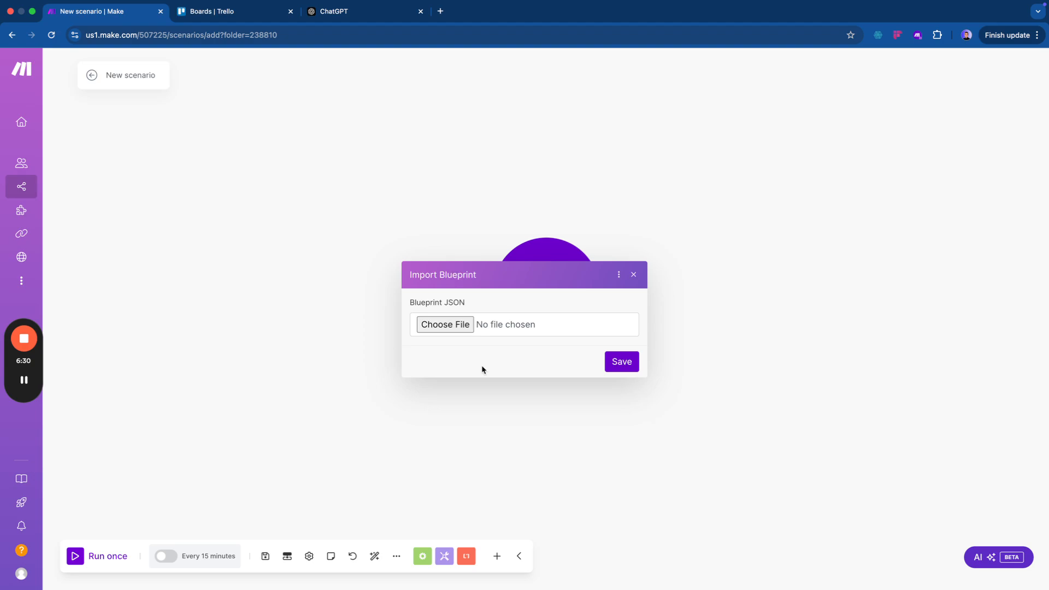
left_click(468, 326)
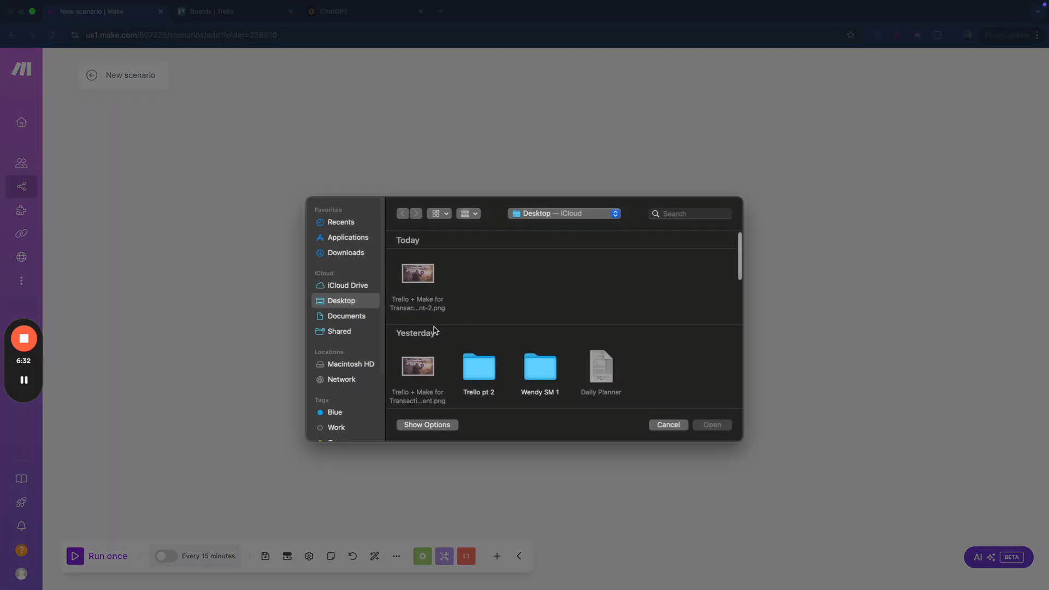
scroll(484, 328, "down", 1)
double_click(483, 343)
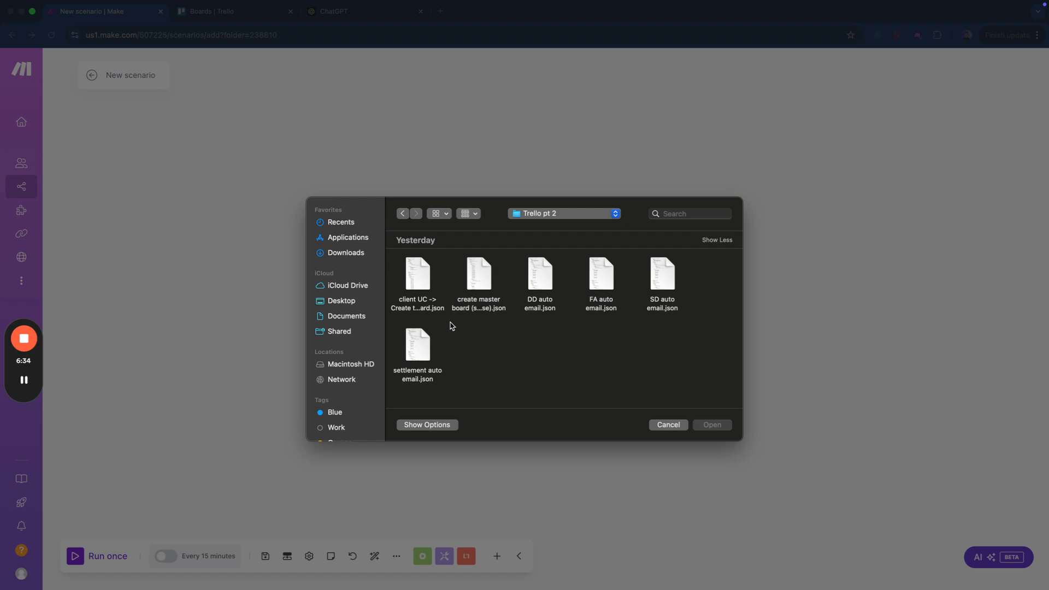
left_click(477, 308)
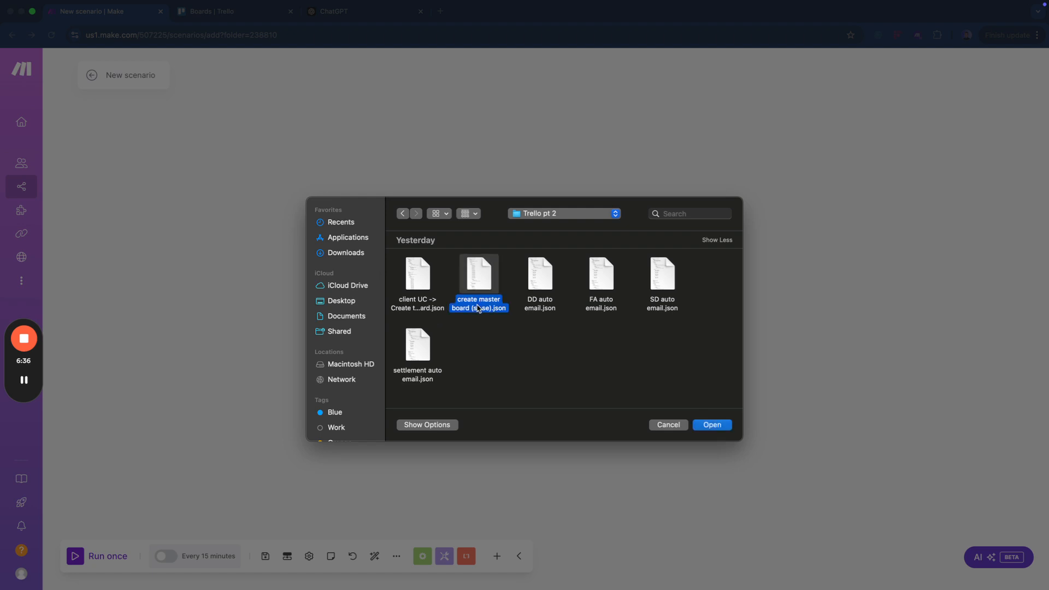
left_click(713, 425)
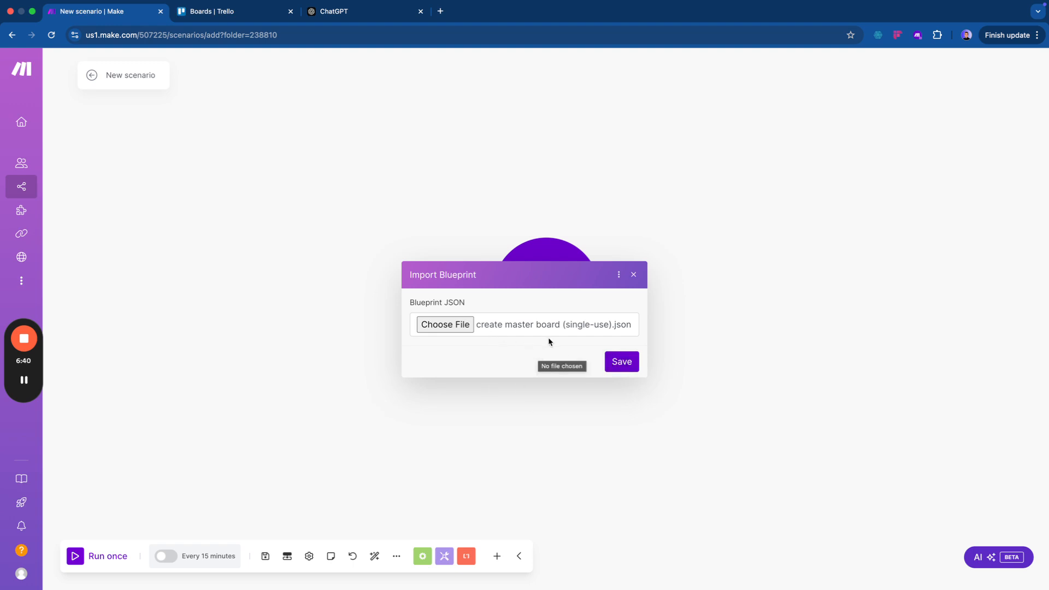
left_click(616, 365)
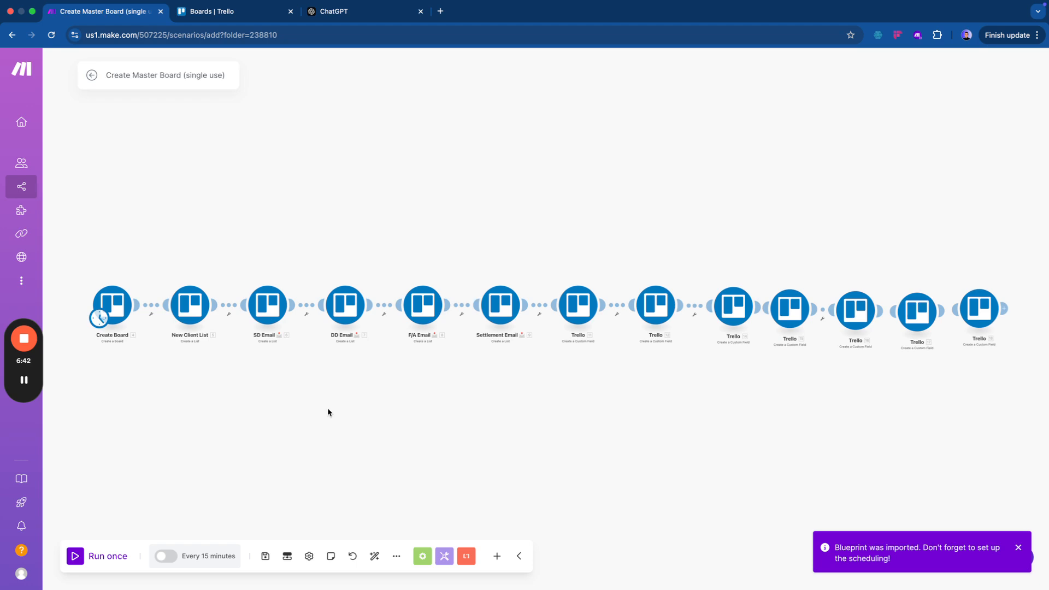
View the finished Master Transaction Board in the other browser window and compare it with the imported scenario.
key("ctrl+Left")
key("super+2")
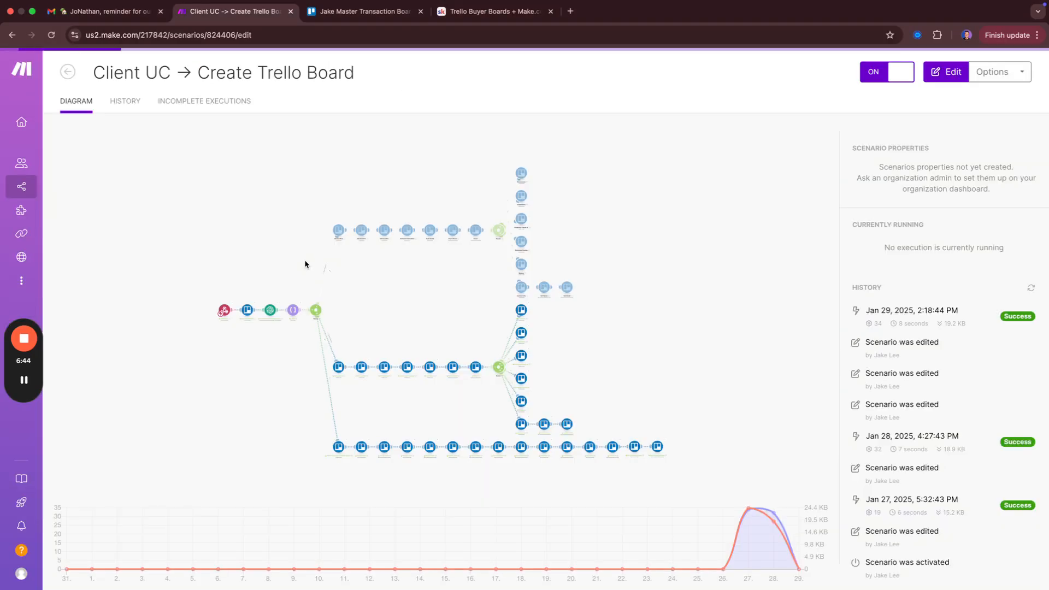
key("super+3")
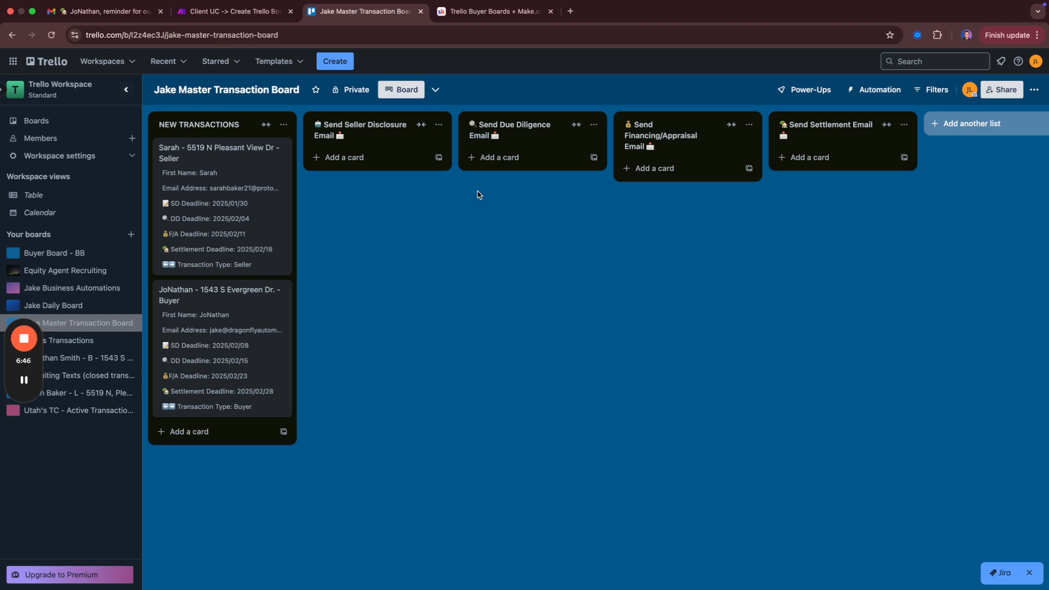
key("ctrl+Right")
key("ctrl+Left")
key("ctrl+Right")
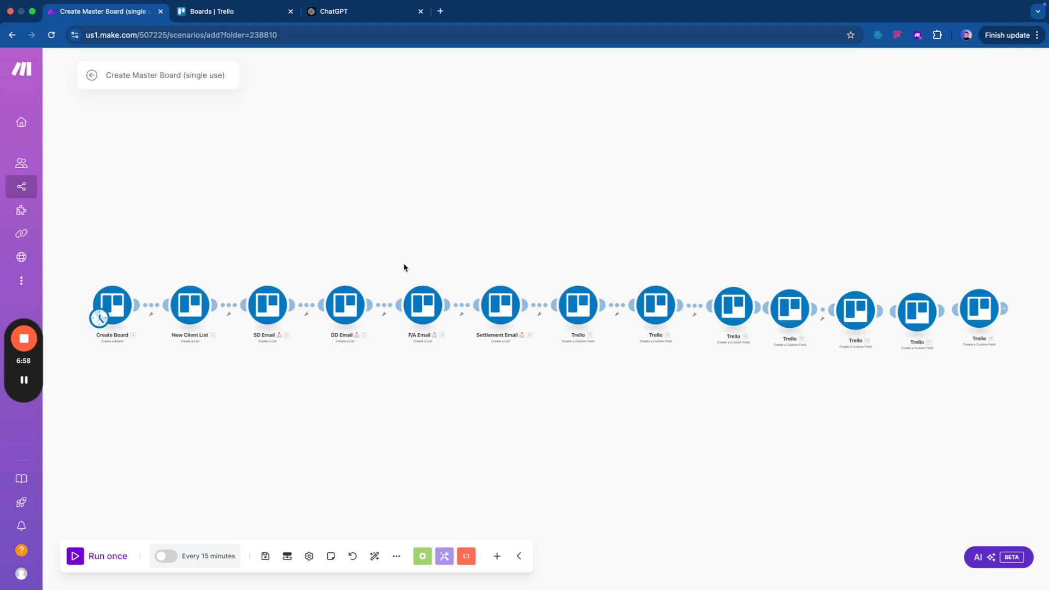
Auto-align the modules of the Create Master Board (single use) scenario.
left_click(374, 556)
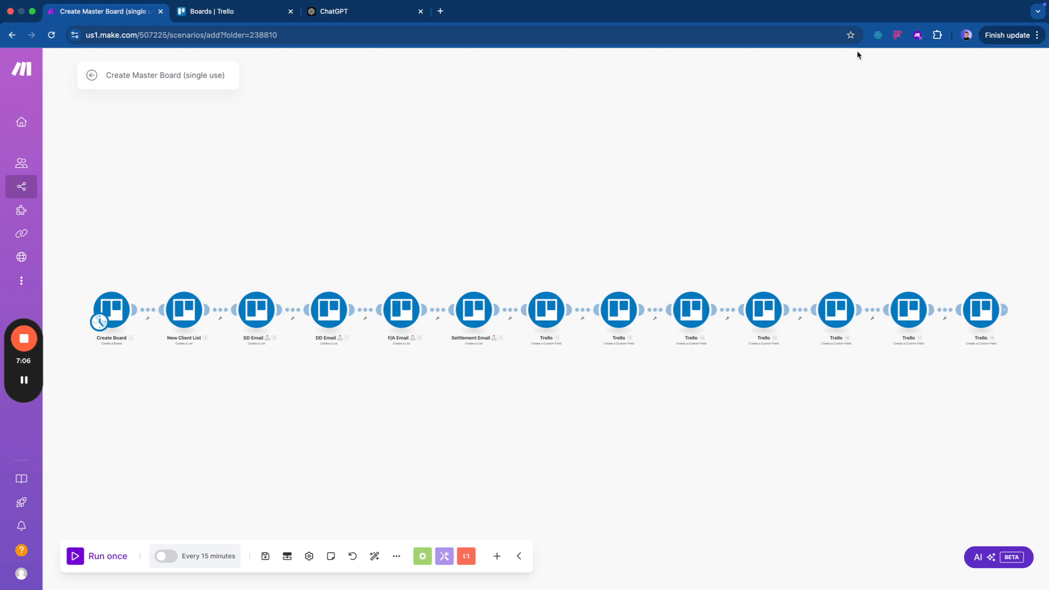
Open the Chrome Web Store home page in a new browser tab.
right_click(919, 35)
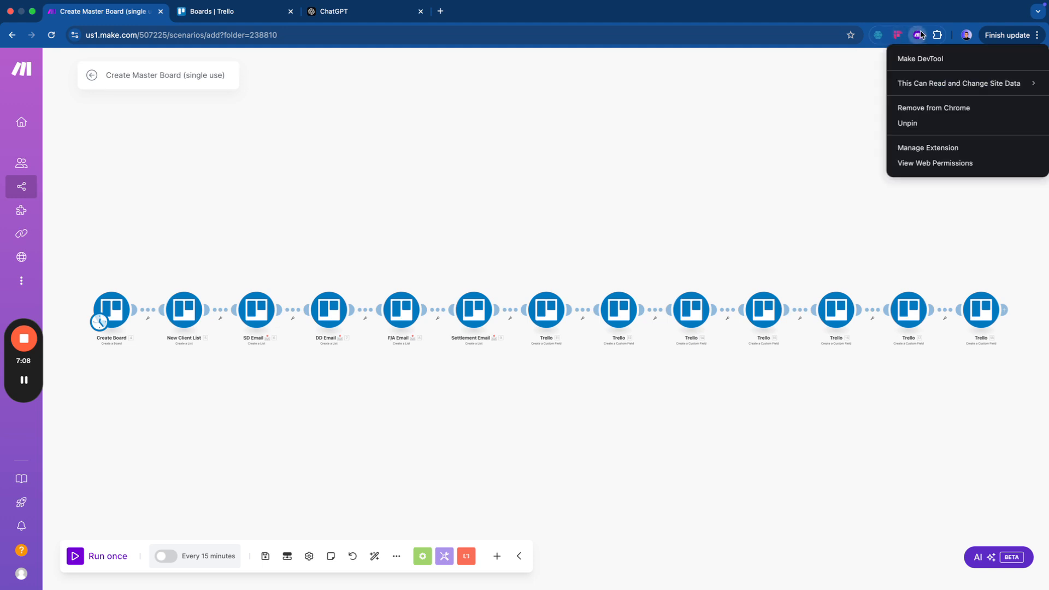
left_click(558, 134)
key("super+t")
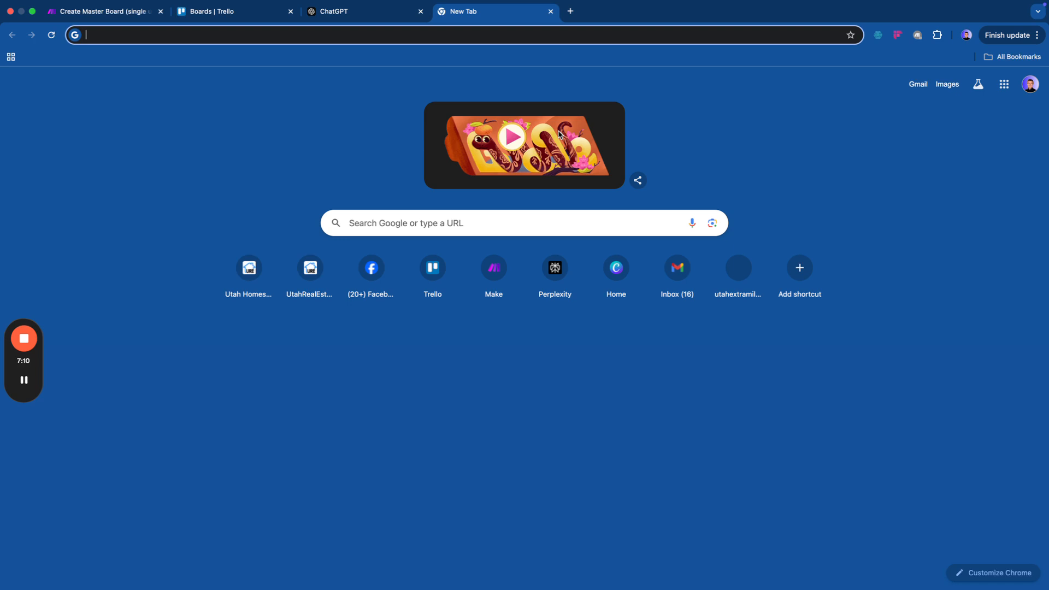
type("chro")
key("Return")
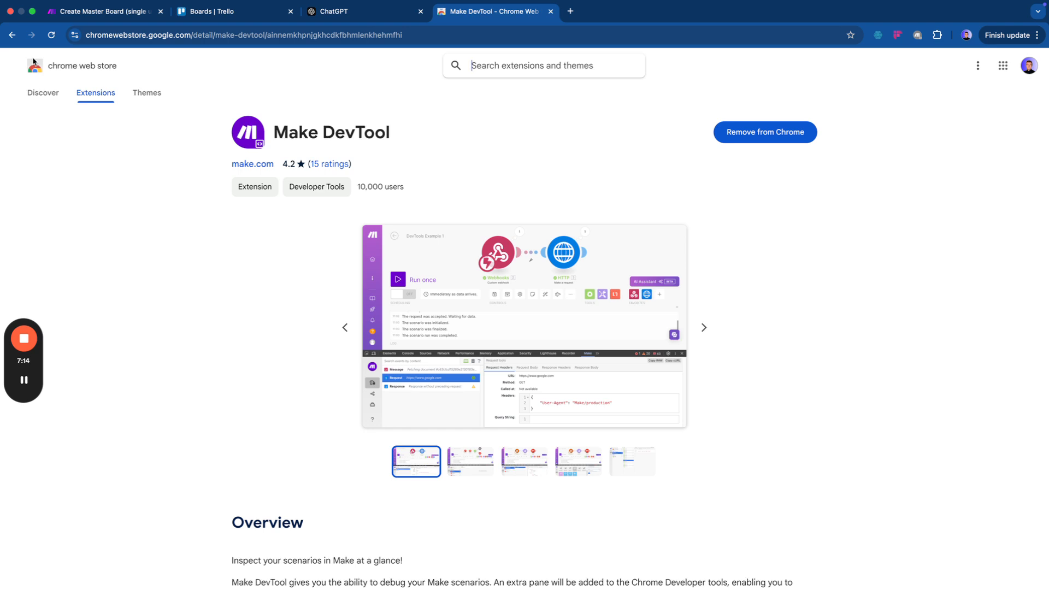
left_click(50, 68)
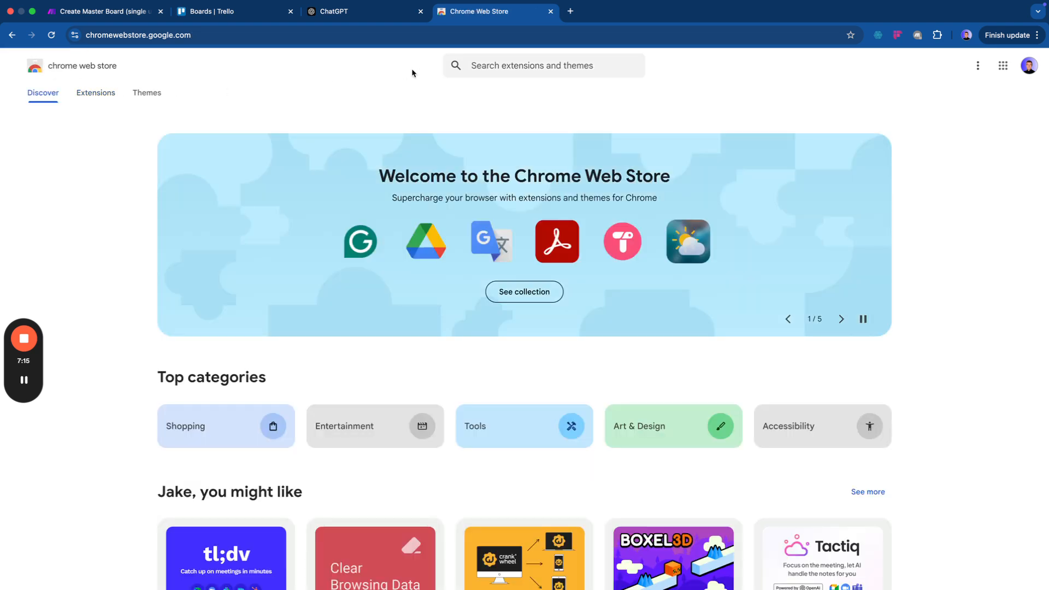
Search the Chrome Web Store for make devtool, view the Make DevTool listing, and return to the Create Master Board scenario.
left_click(492, 70)
type("make devtool")
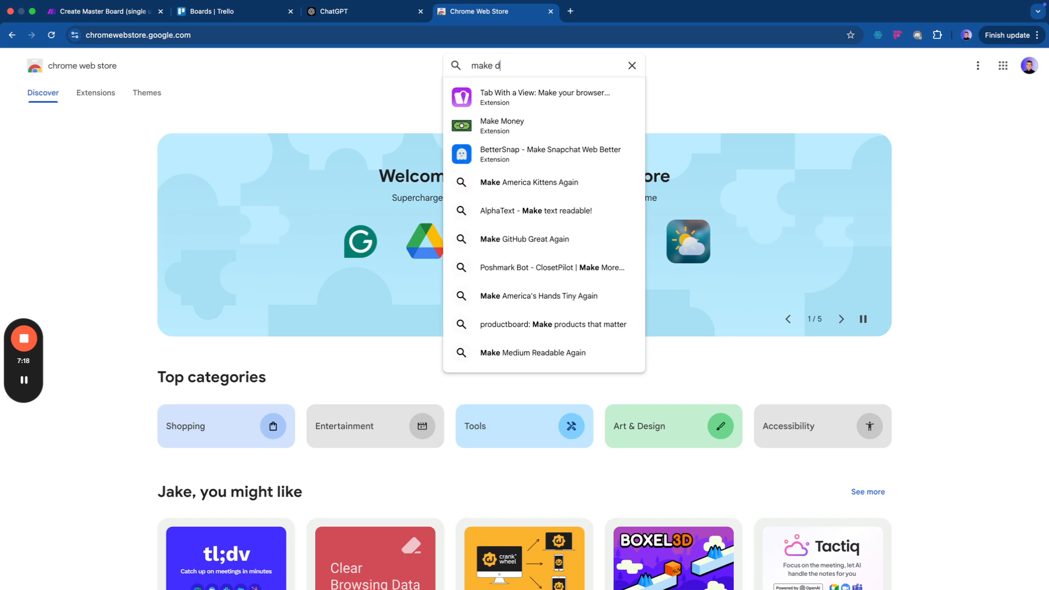
key("Return")
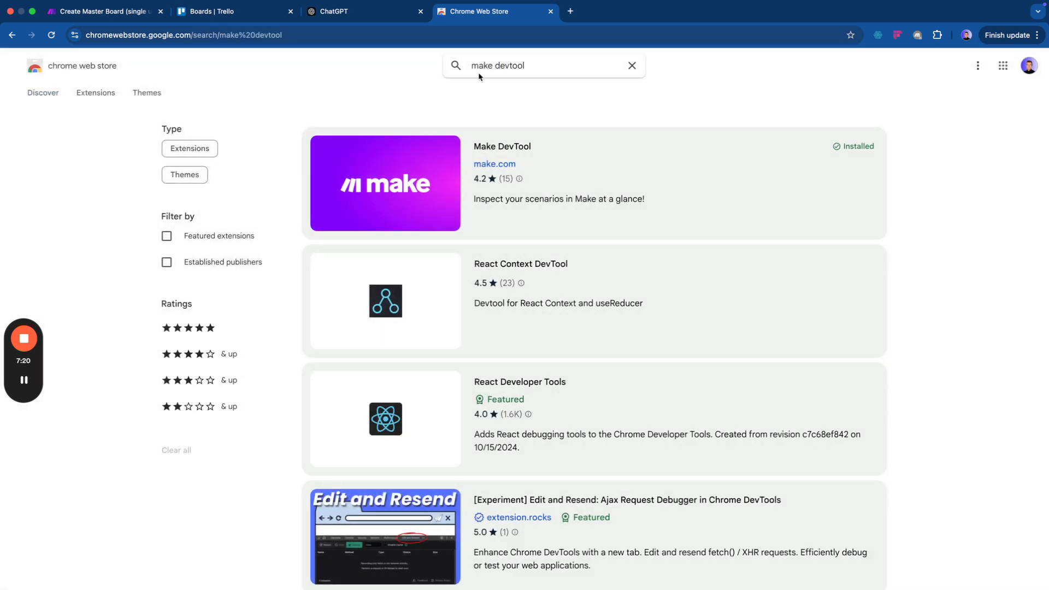
left_click(397, 152)
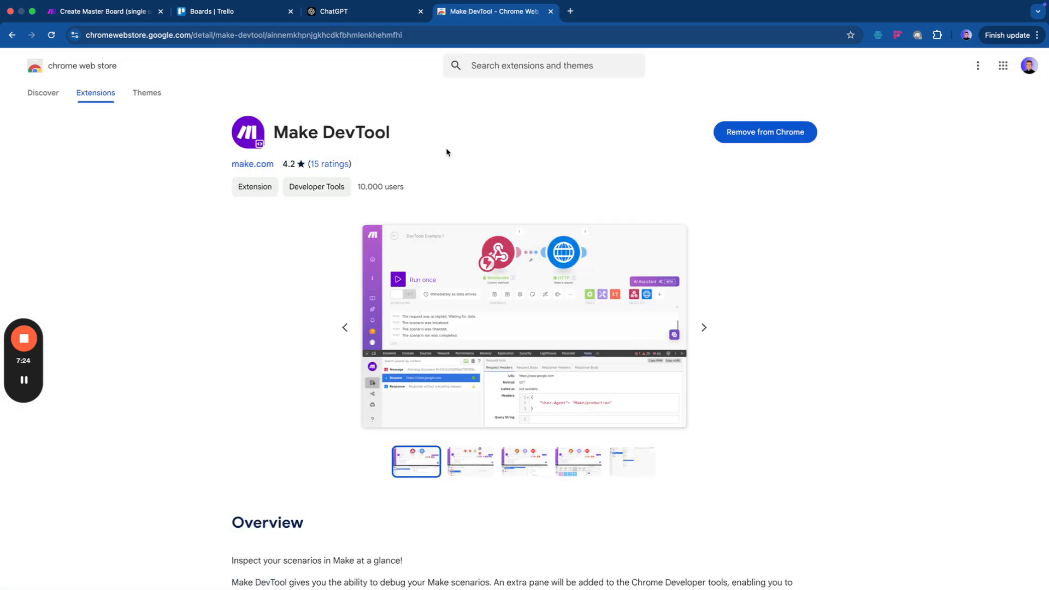
key("super+1")
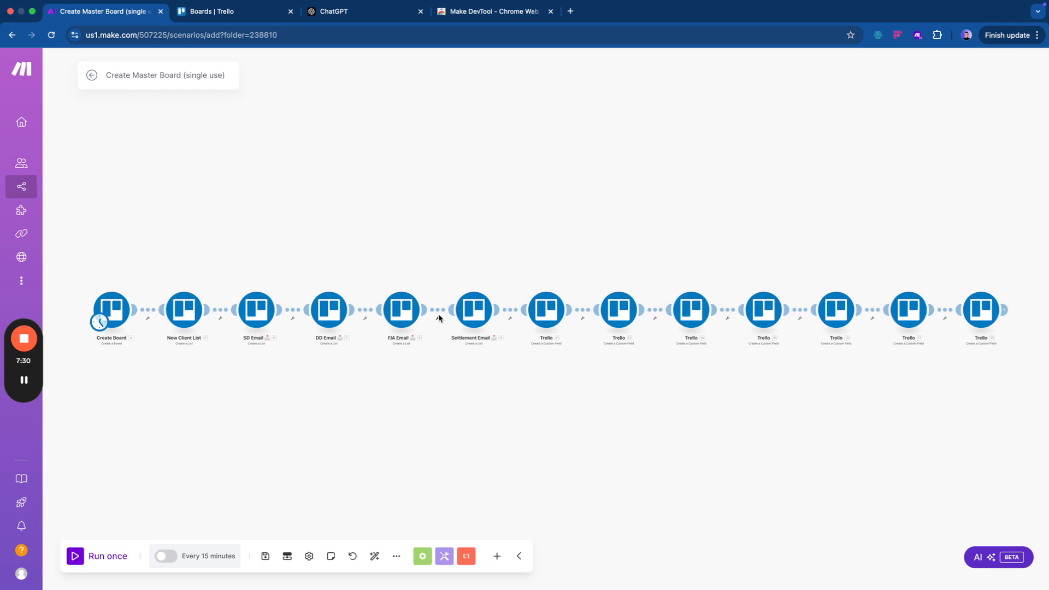
Set the Create Board module's Trello connection to joinequity-trello and save the module.
left_click(125, 307)
left_click(252, 308)
left_click(245, 324)
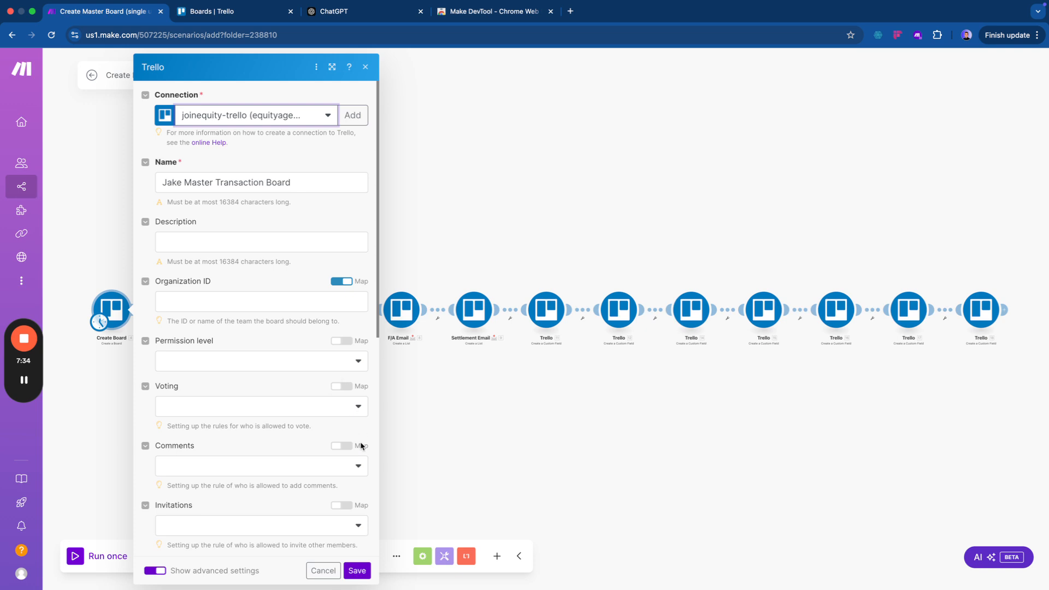
left_click(358, 570)
Set the New Client List module's Trello connection to joinequity-trello and save the module.
left_click(185, 310)
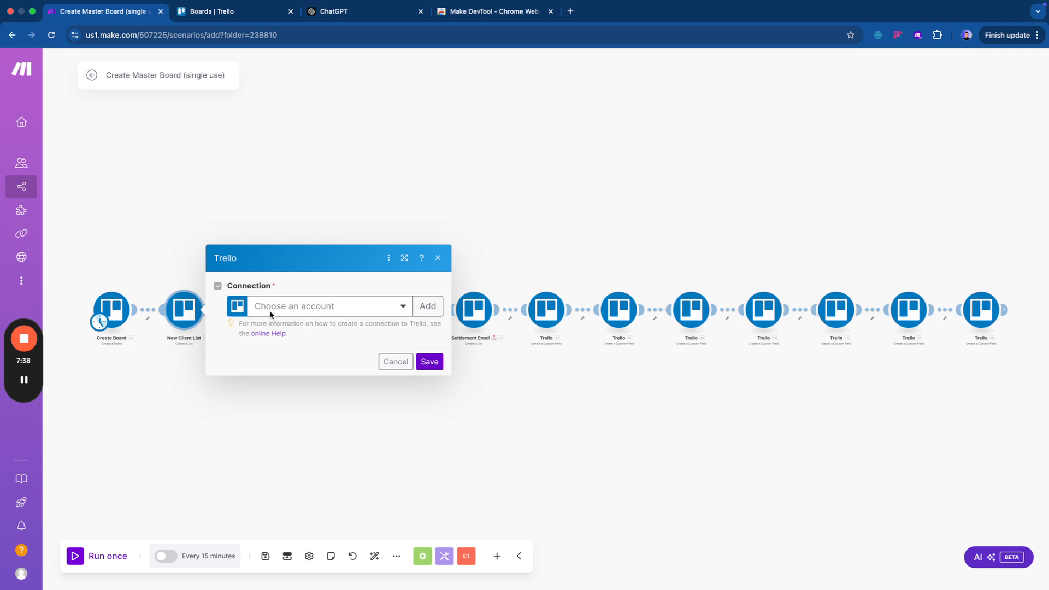
left_click(292, 312)
left_click(347, 326)
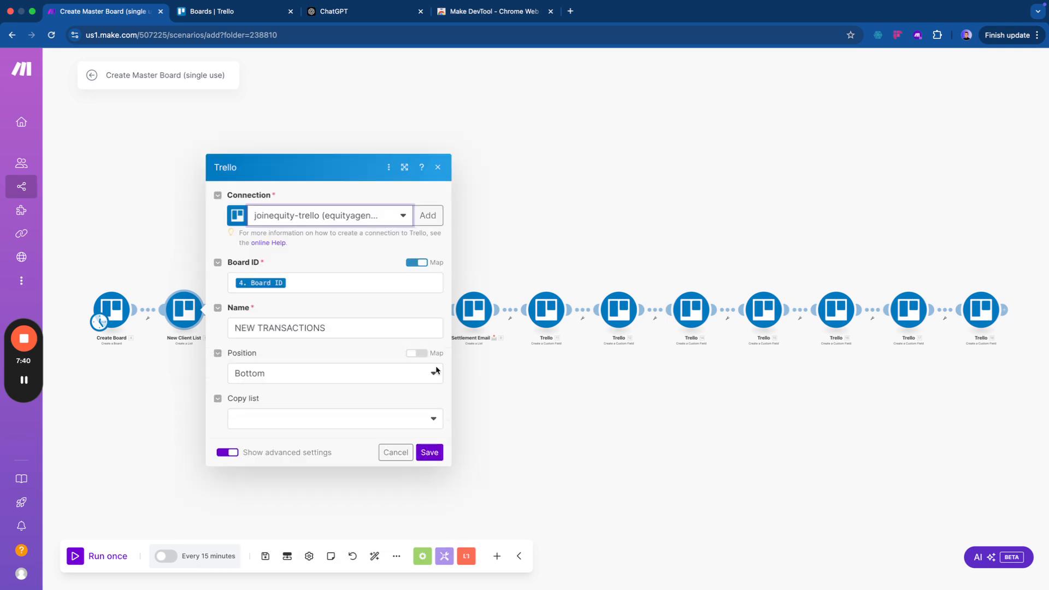
left_click(430, 453)
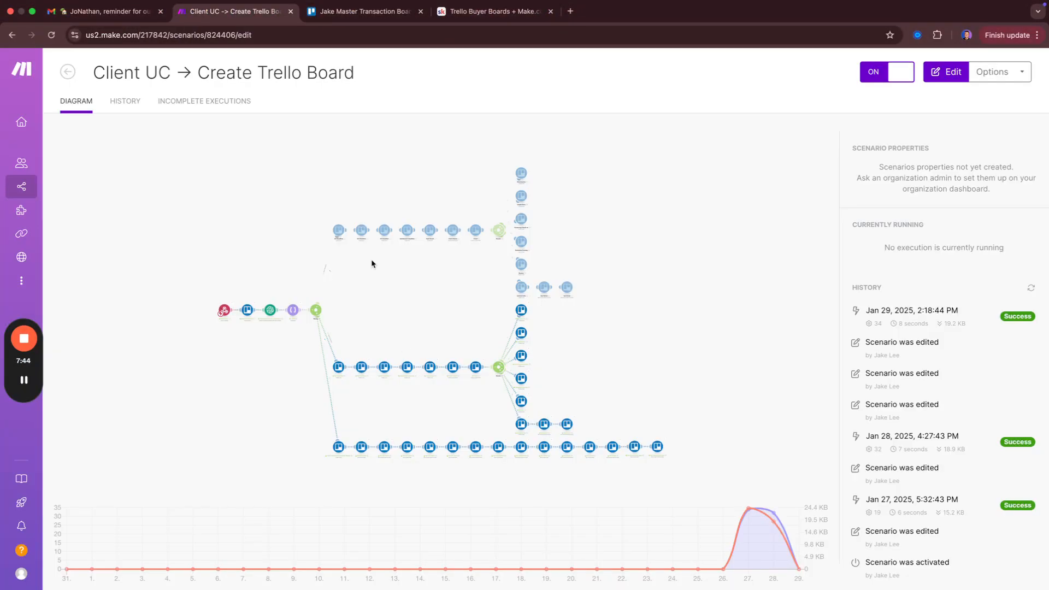
Return to the browser window with the Create Master Board scenario and close the Make DevTool store page.
key("ctrl+Right")
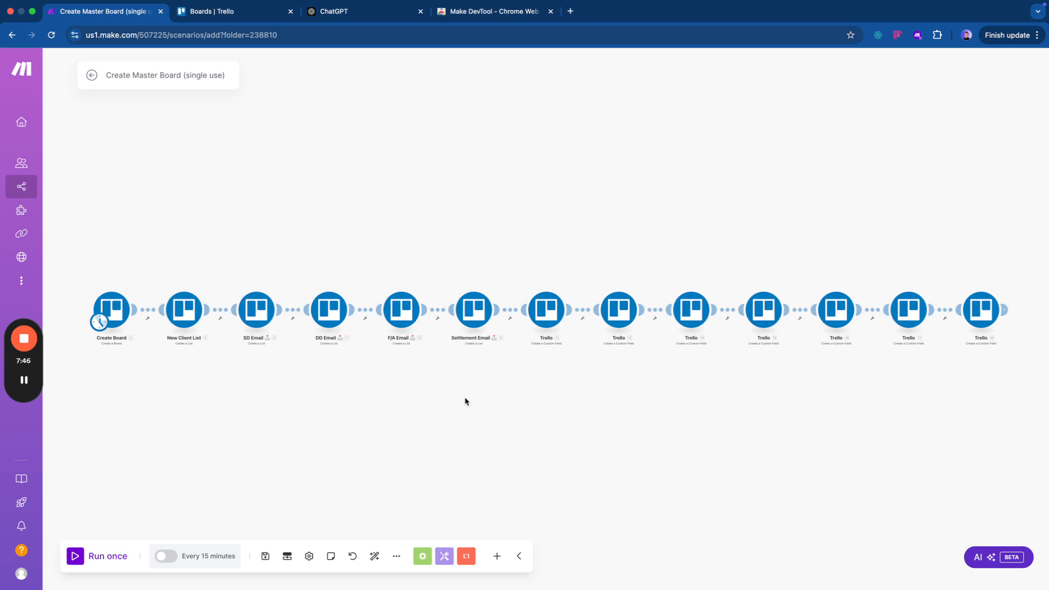
right_click(918, 35)
left_click(821, 102)
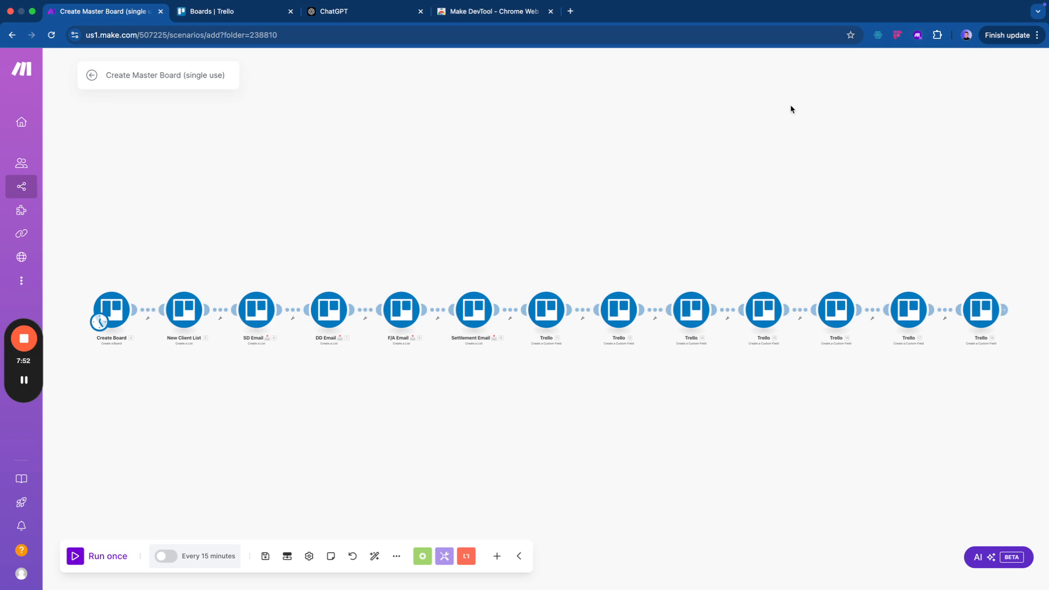
left_click(550, 12)
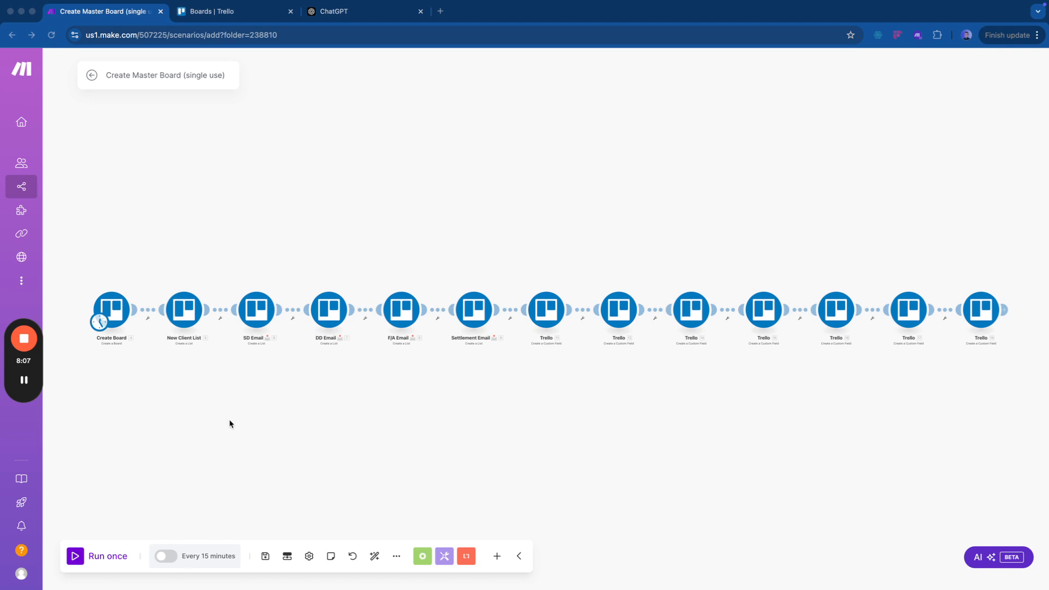
left_click(245, 422)
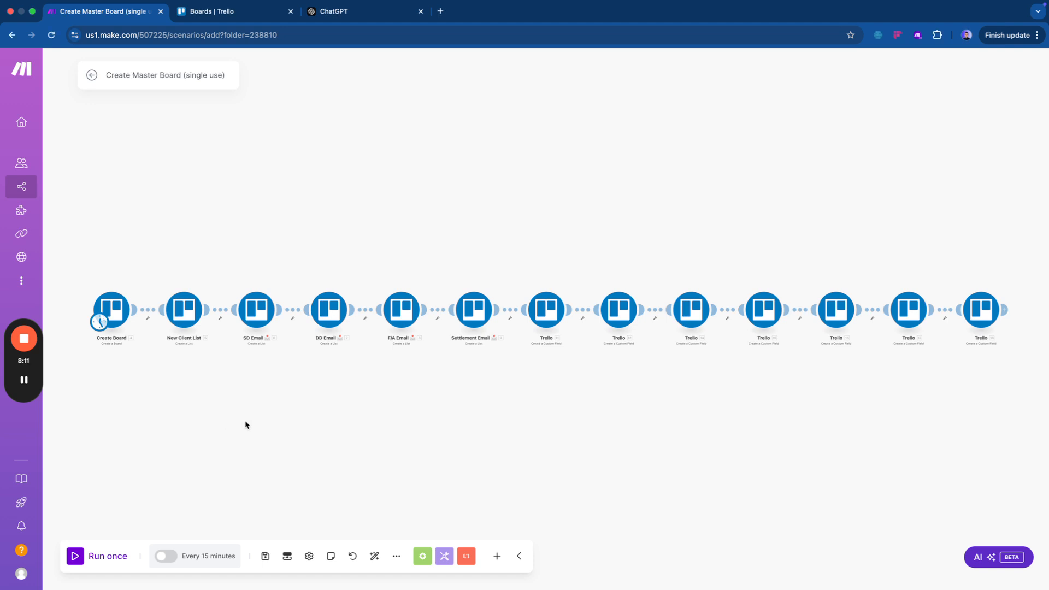
Open Make DevTool in the browser's developer tools and look through the scenario's modules in the Scenario Debugger.
key("super+alt+i")
left_click(643, 434)
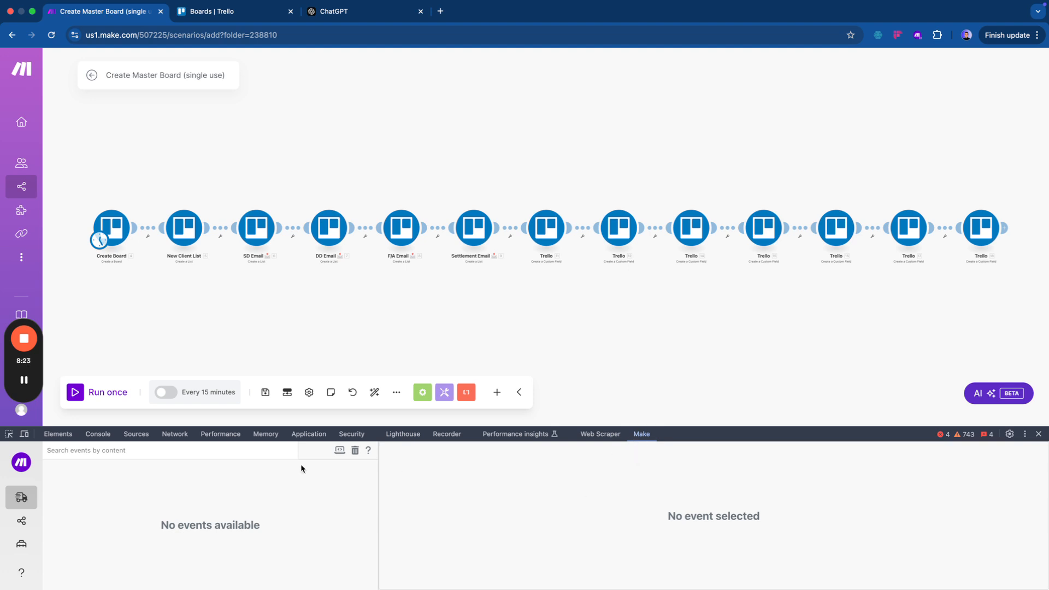
mouse_move(22, 503)
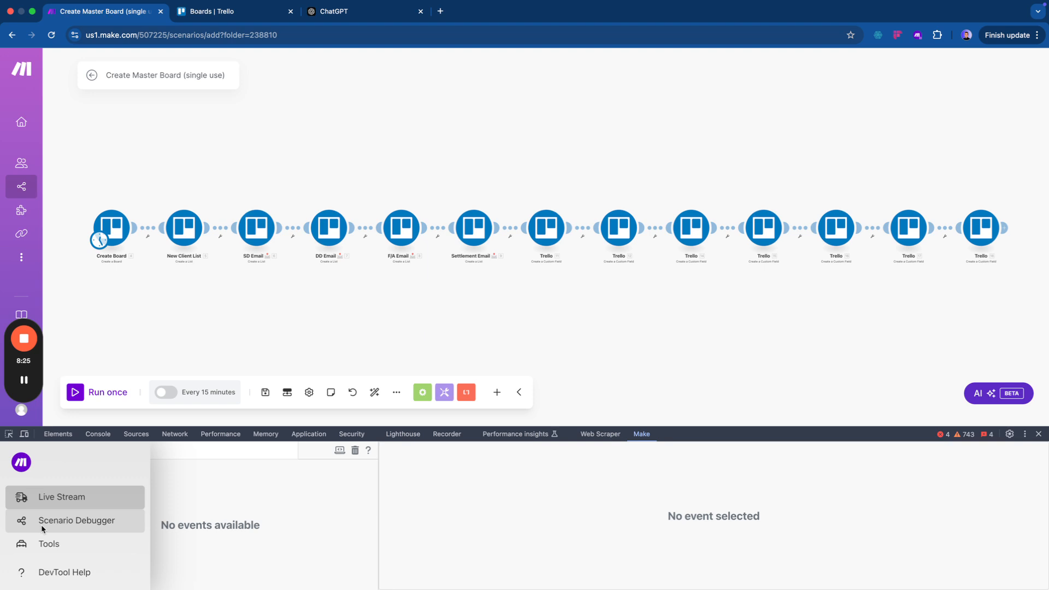
left_click(41, 525)
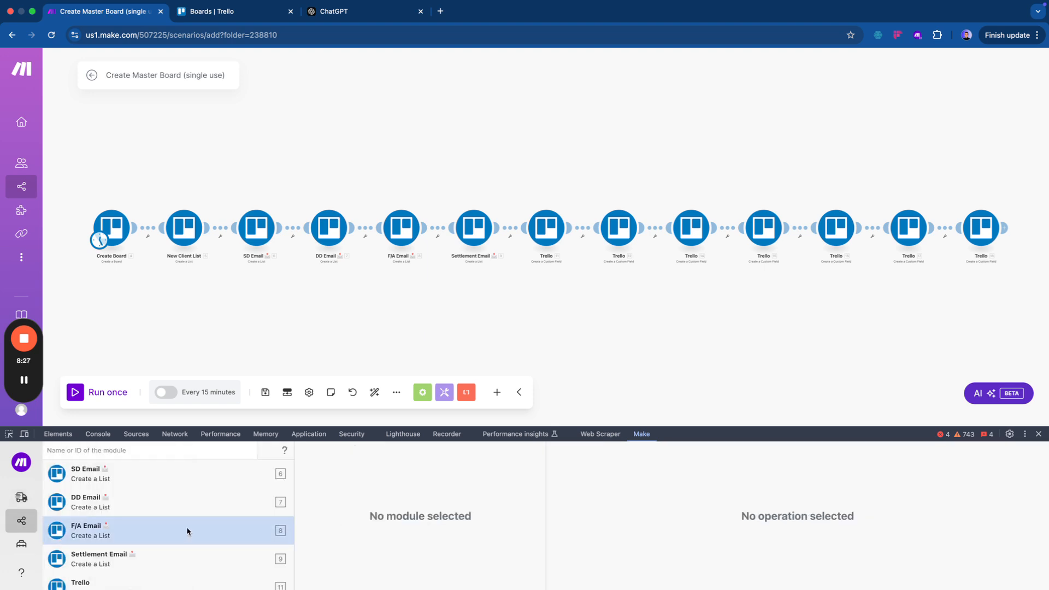
scroll(115, 500, "down", 5)
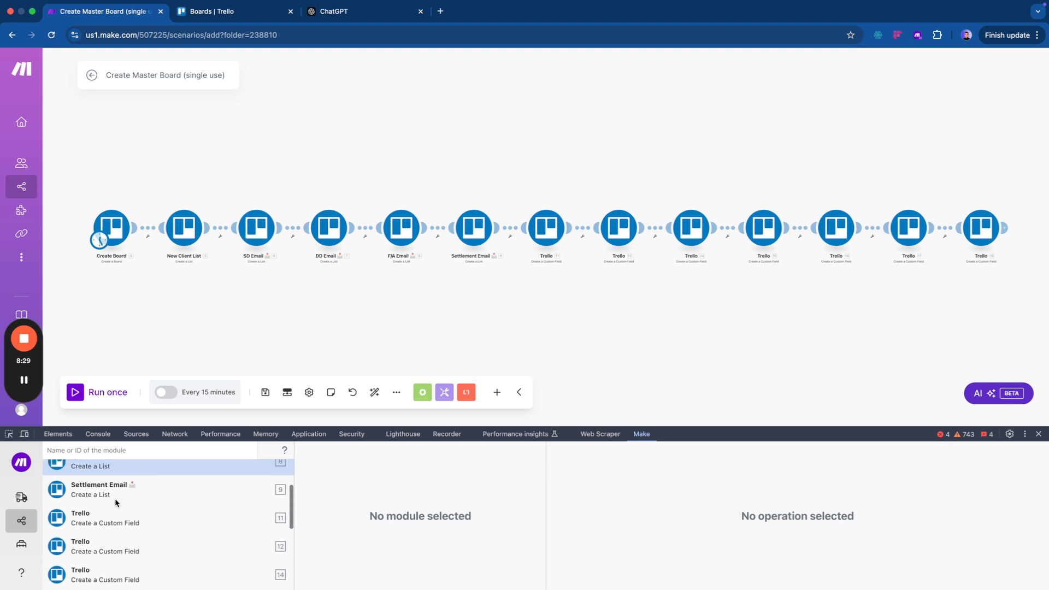
scroll(122, 515, "down", 3)
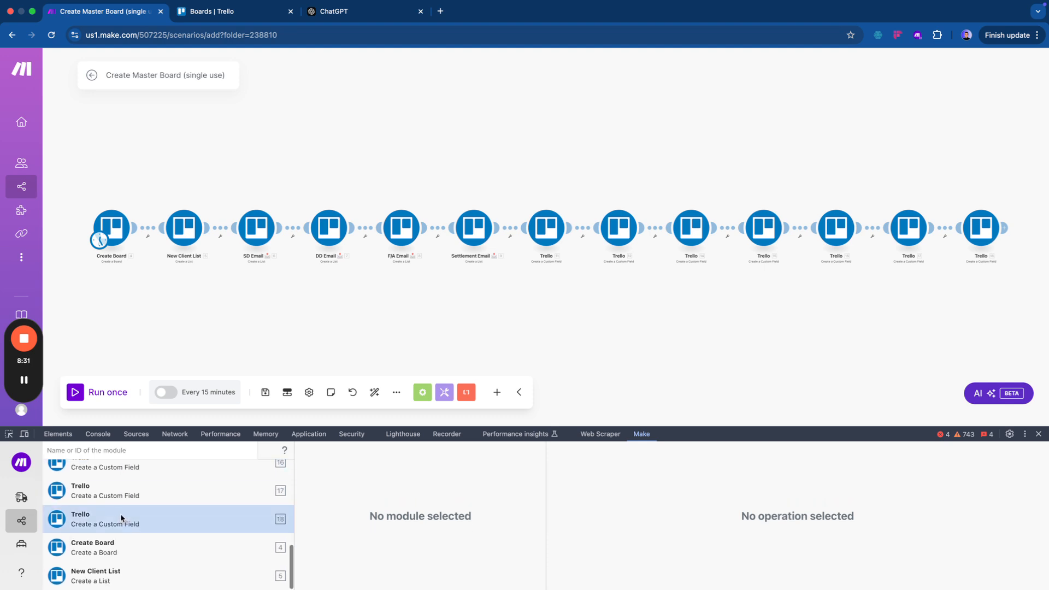
Run the Swap Connection tool with Create a Board (4) as source module and no target module, and close the developer tools.
left_click(27, 544)
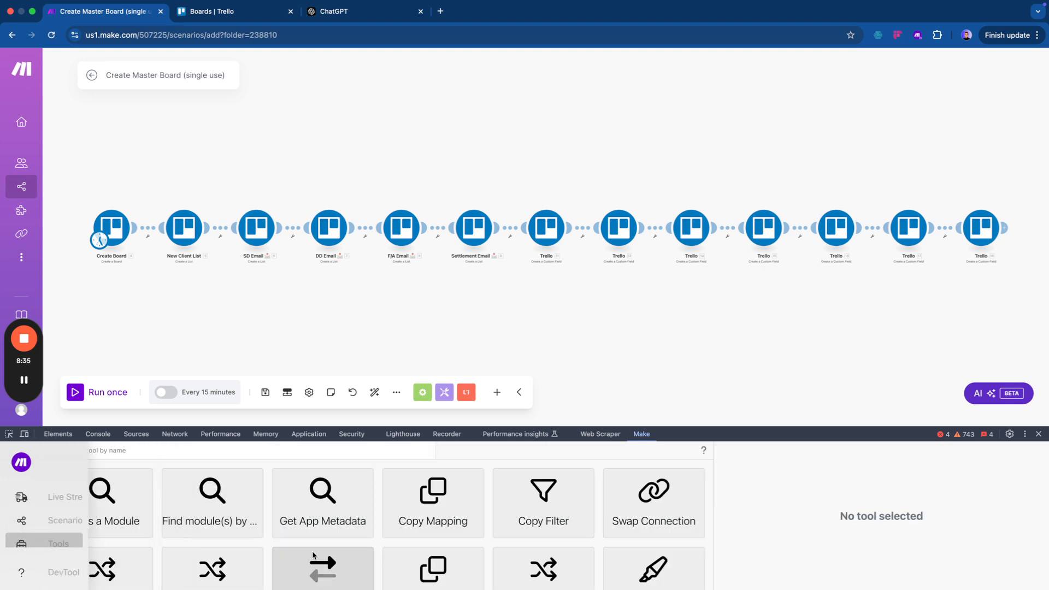
left_click(669, 506)
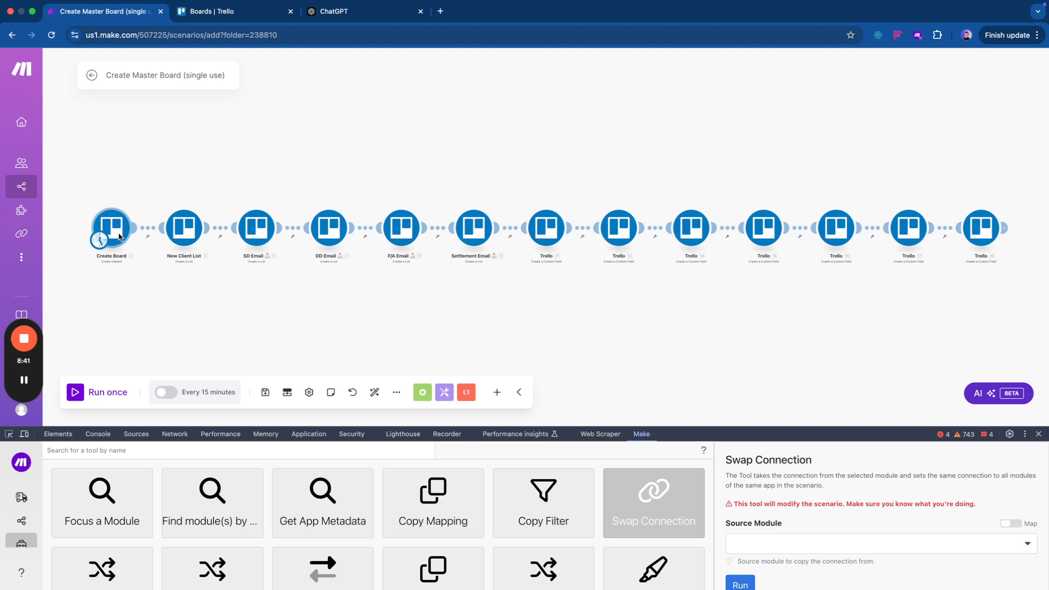
left_click(783, 541)
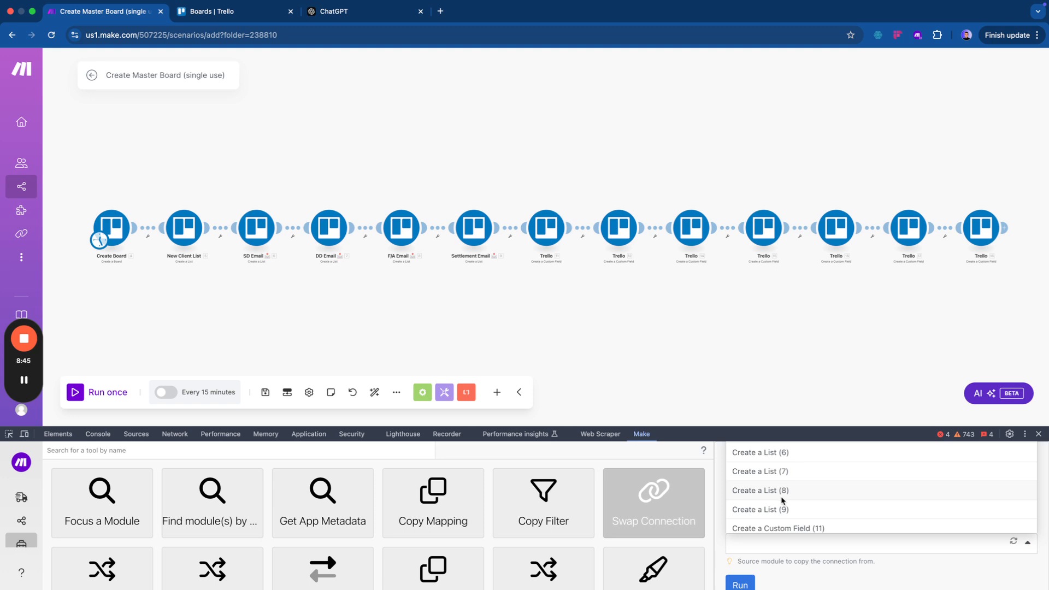
scroll(785, 502, "down", 5)
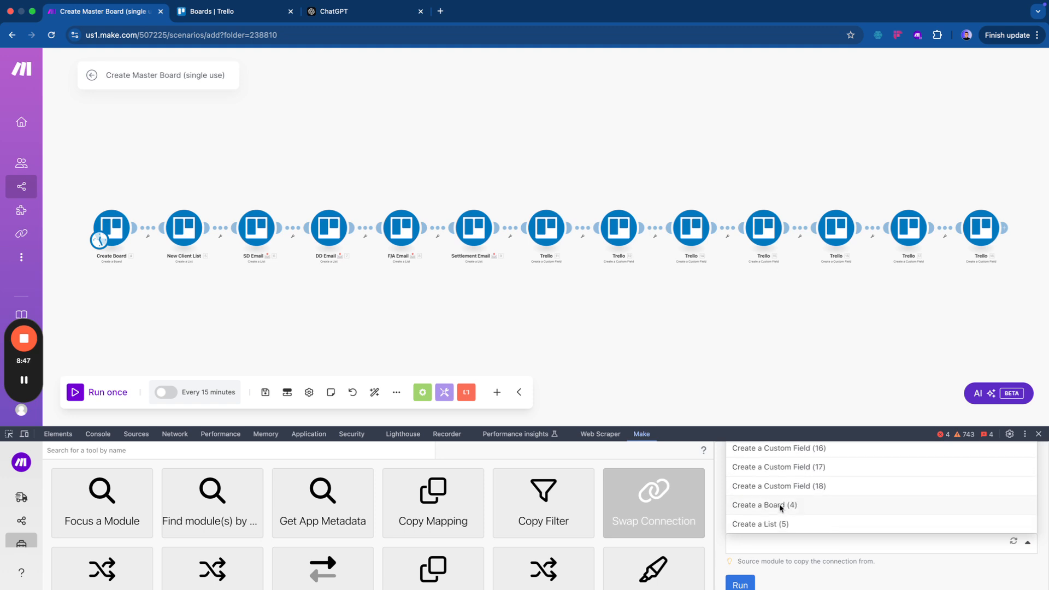
left_click(781, 507)
scroll(785, 479, "down", 2)
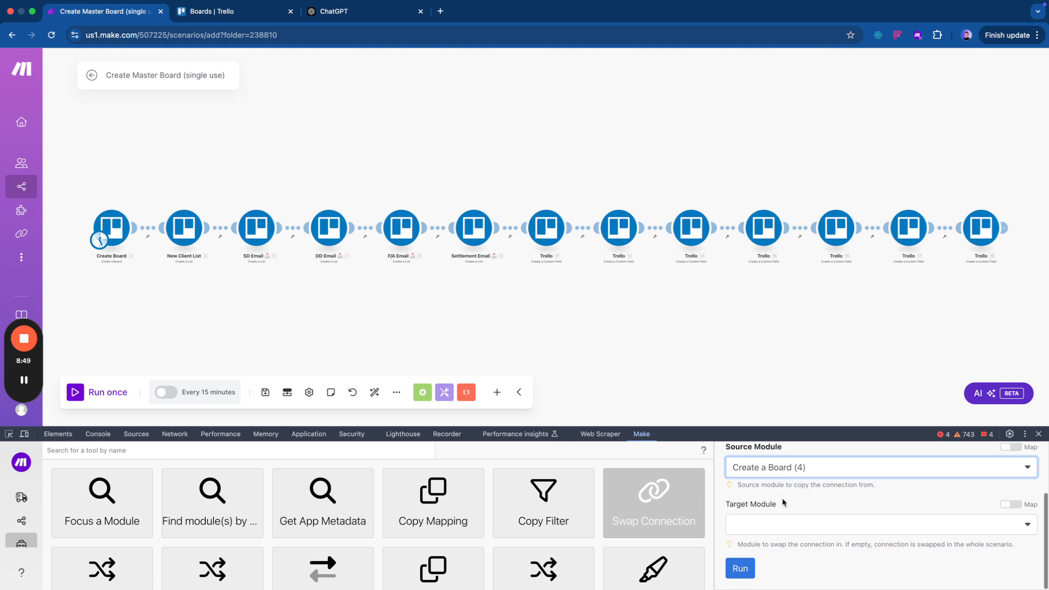
left_click(767, 526)
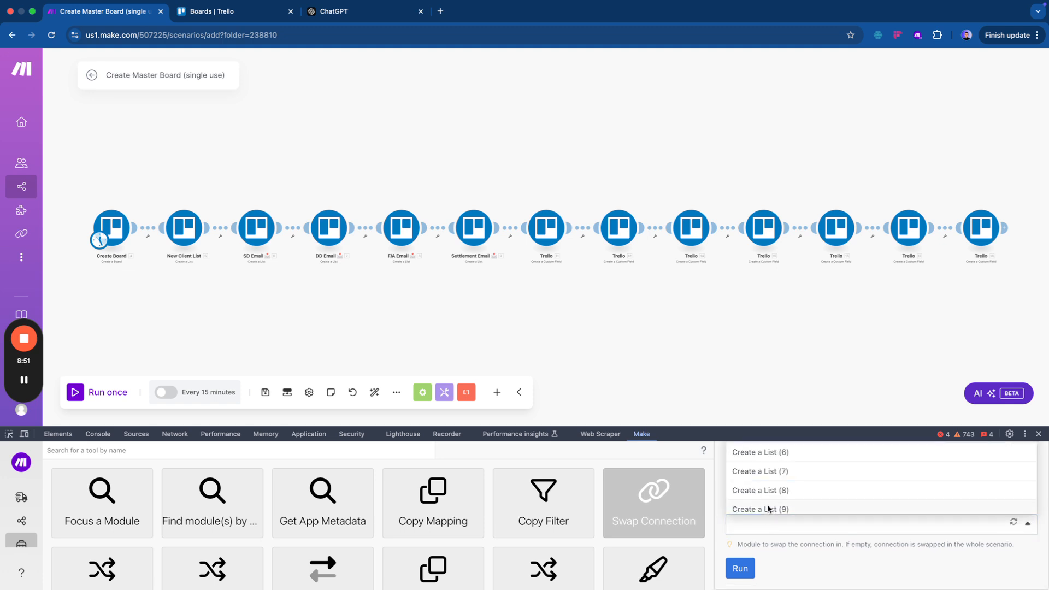
left_click(805, 556)
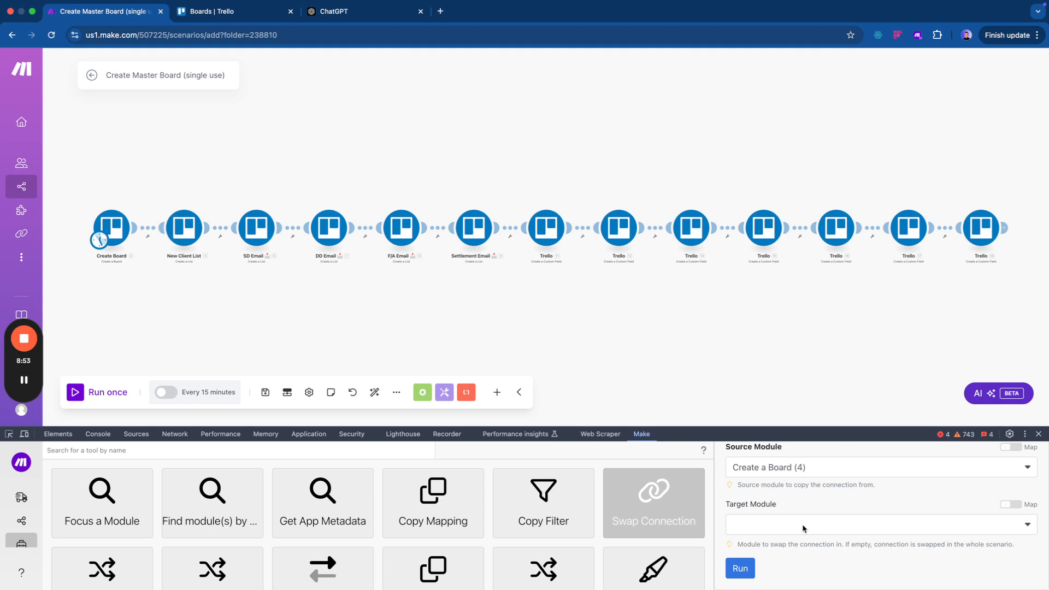
left_click(742, 568)
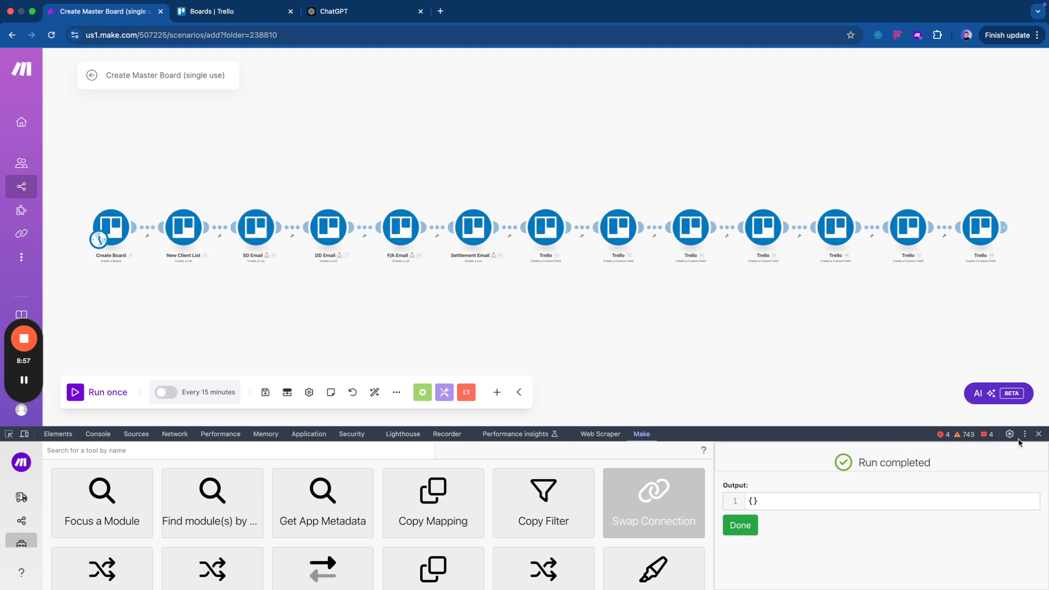
left_click(1039, 434)
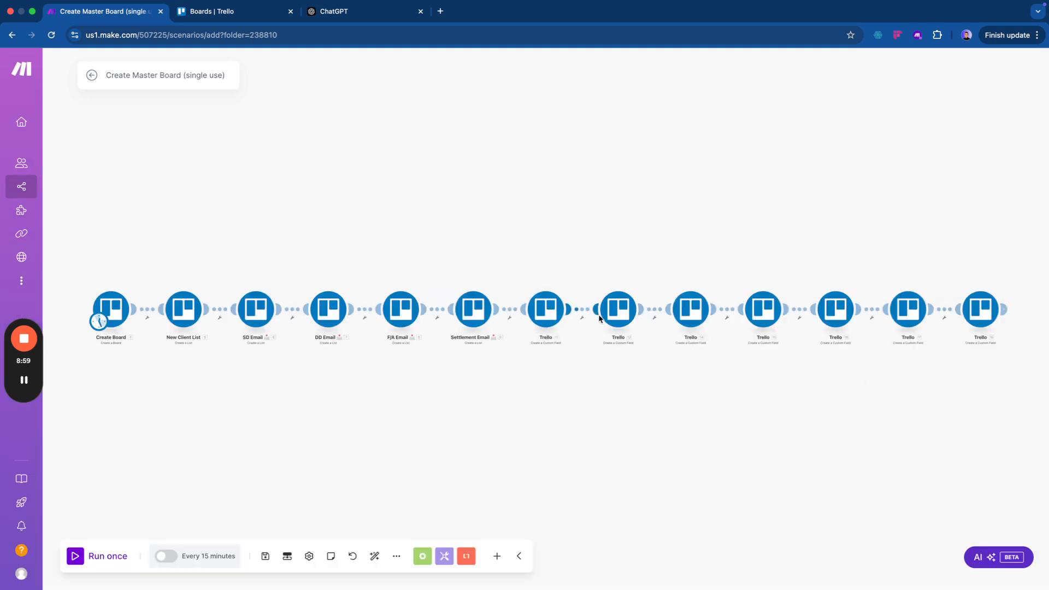
Check the Trello connection in two of the Create a Custom Field modules.
left_click(615, 313)
left_click(569, 428)
left_click(746, 313)
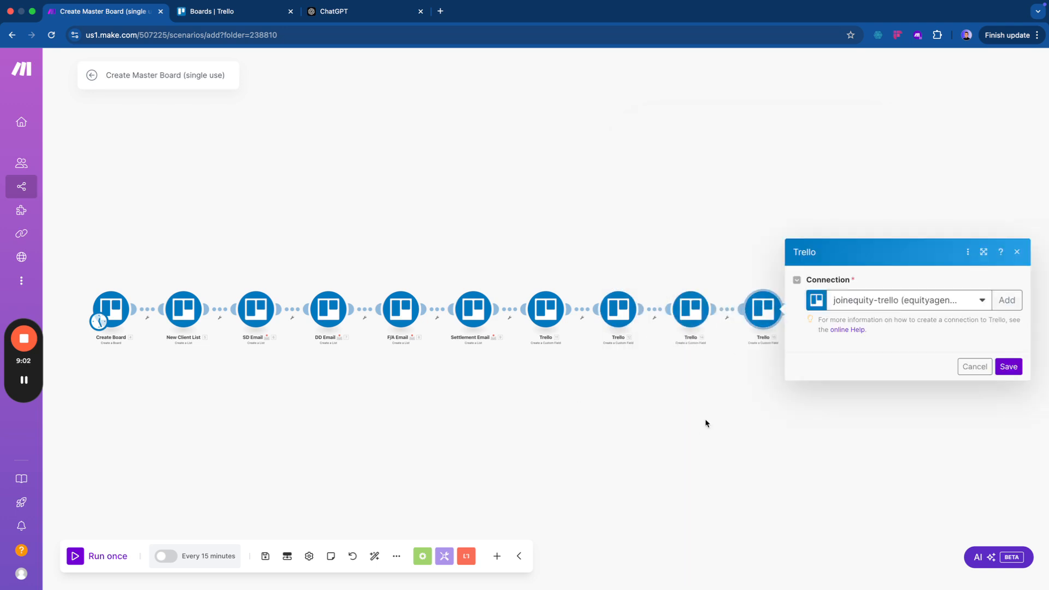
left_click(627, 417)
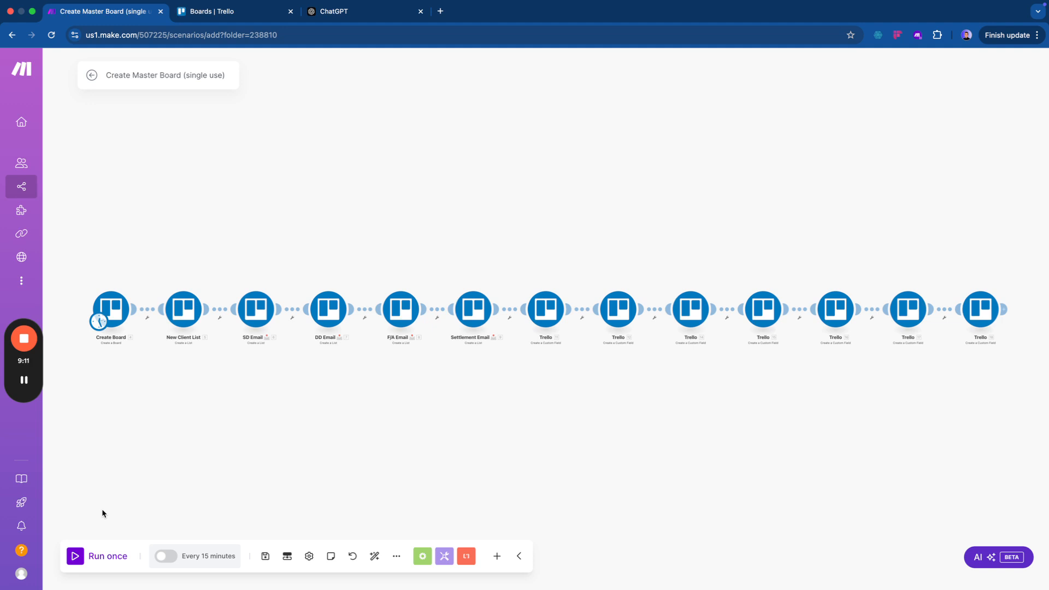
Leave the scenario editor and save the Create Master Board (single use) scenario.
left_click(92, 76)
left_click(618, 152)
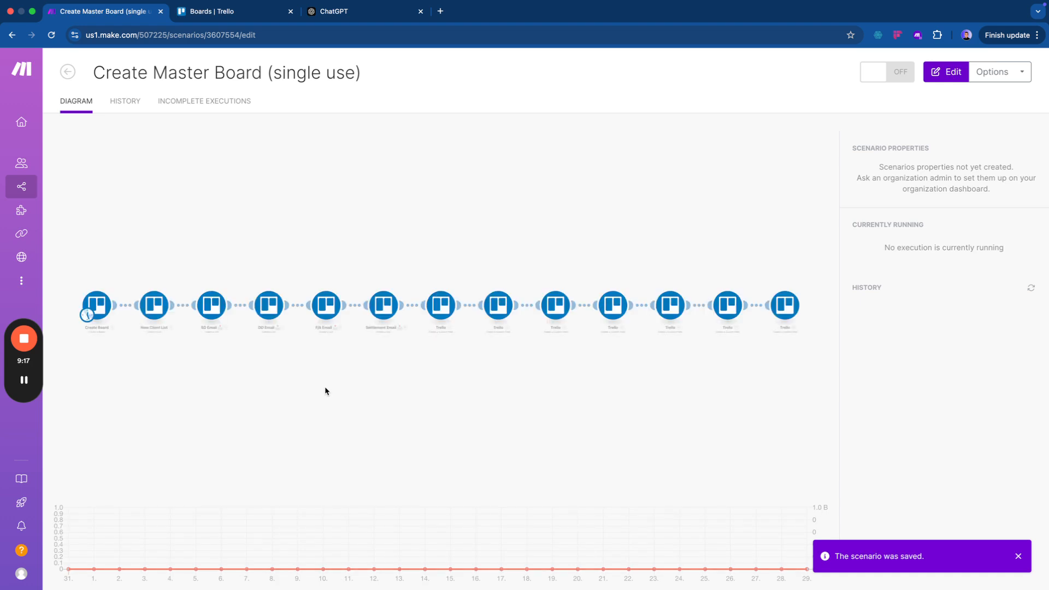
Return to the list of all scenarios and create a new scenario.
left_click(76, 73)
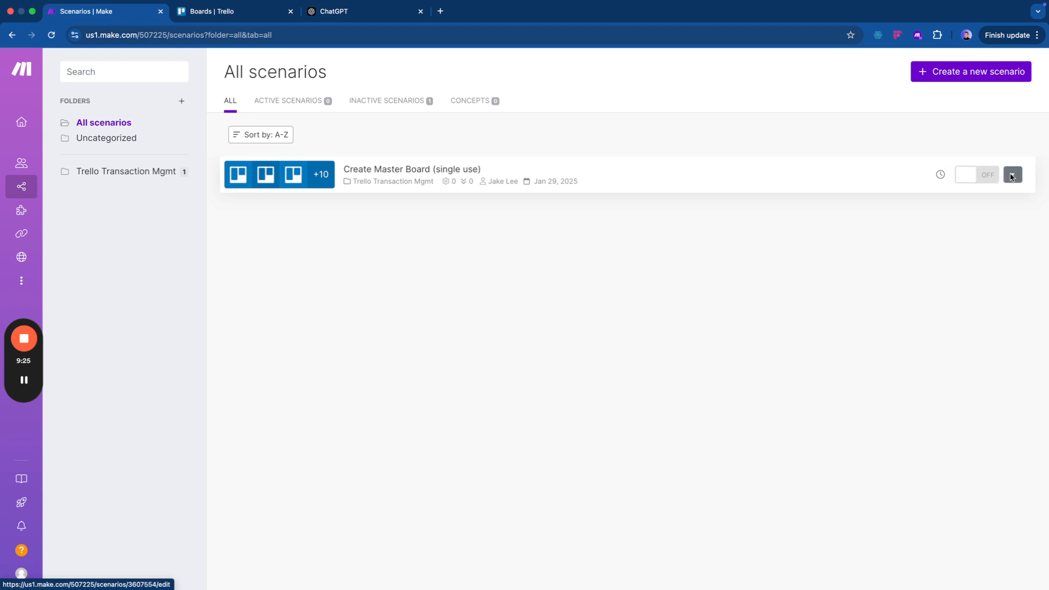
left_click(976, 80)
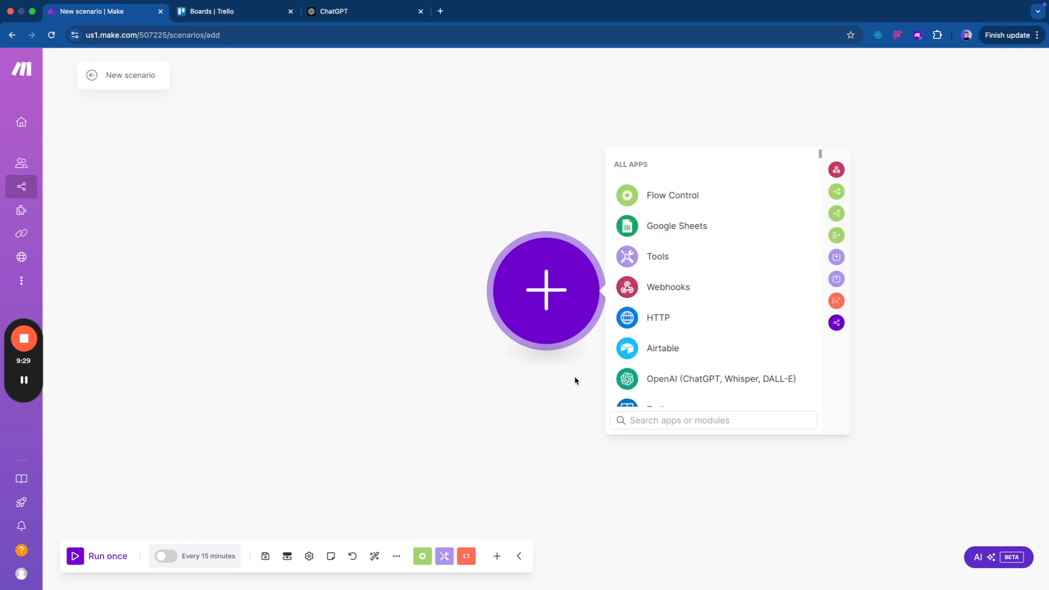
Import the blueprint file "client UC -> Create trello board.json" into the new scenario.
left_click(396, 557)
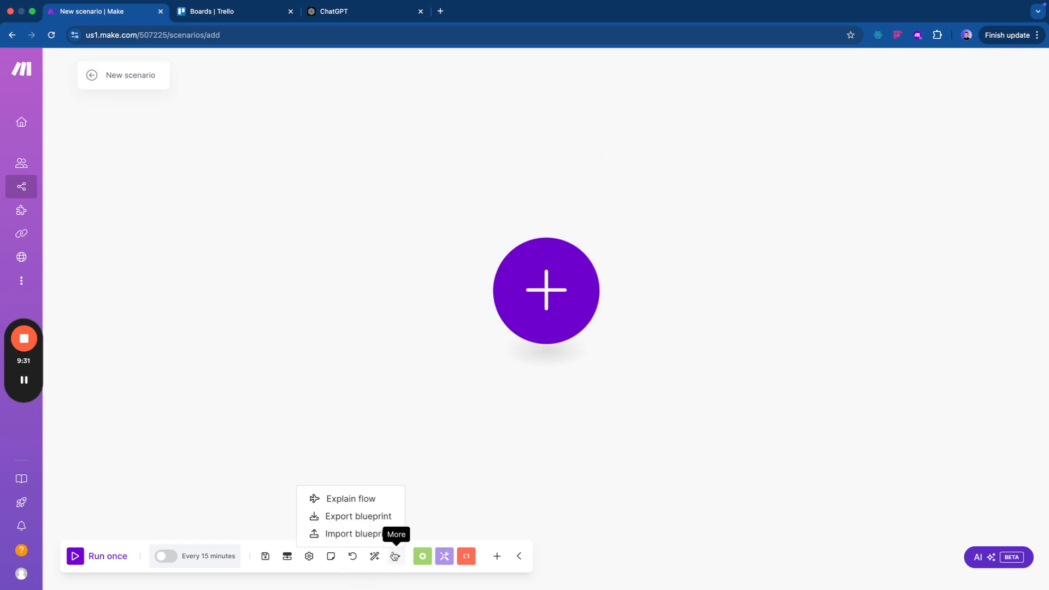
left_click(359, 534)
left_click(445, 329)
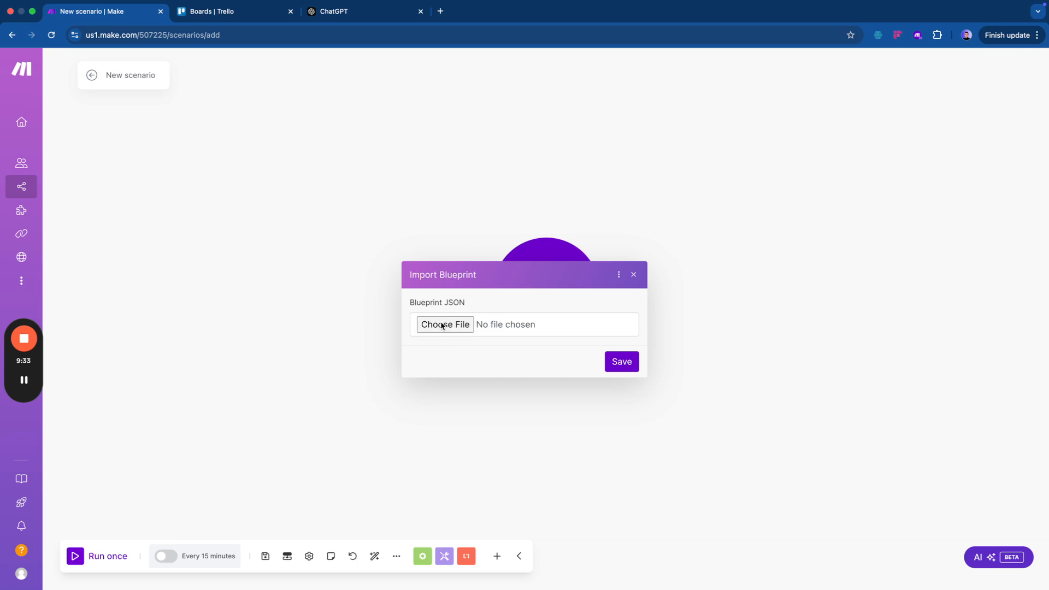
left_click(418, 278)
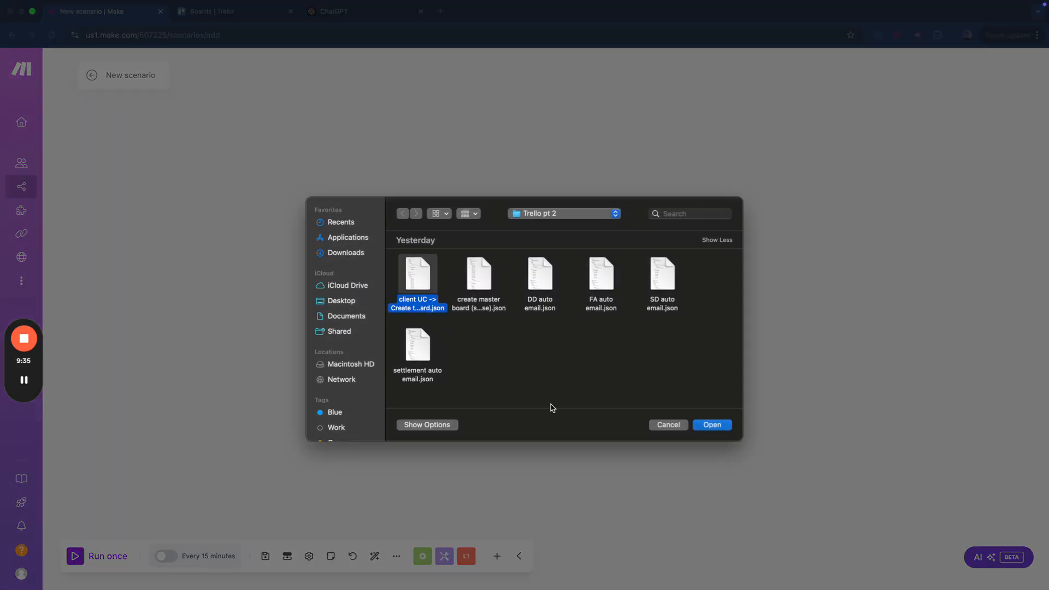
left_click(705, 428)
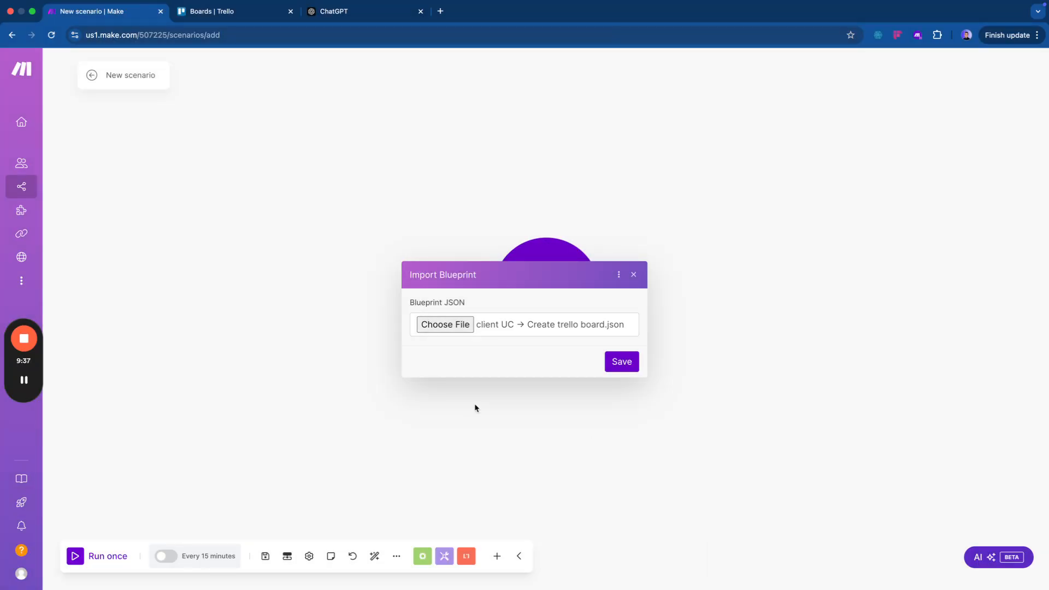
left_click(621, 359)
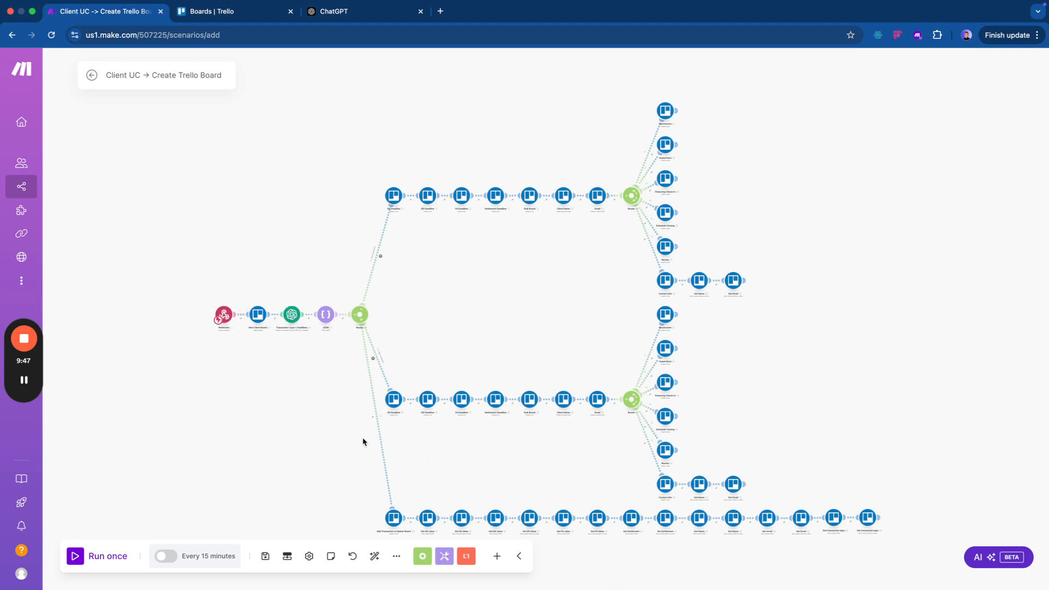
Set the New Client Board module's Trello connection to the joinequity-trello account and save the module.
scroll(255, 383, "up", 3)
left_click_drag(241, 346, 311, 399)
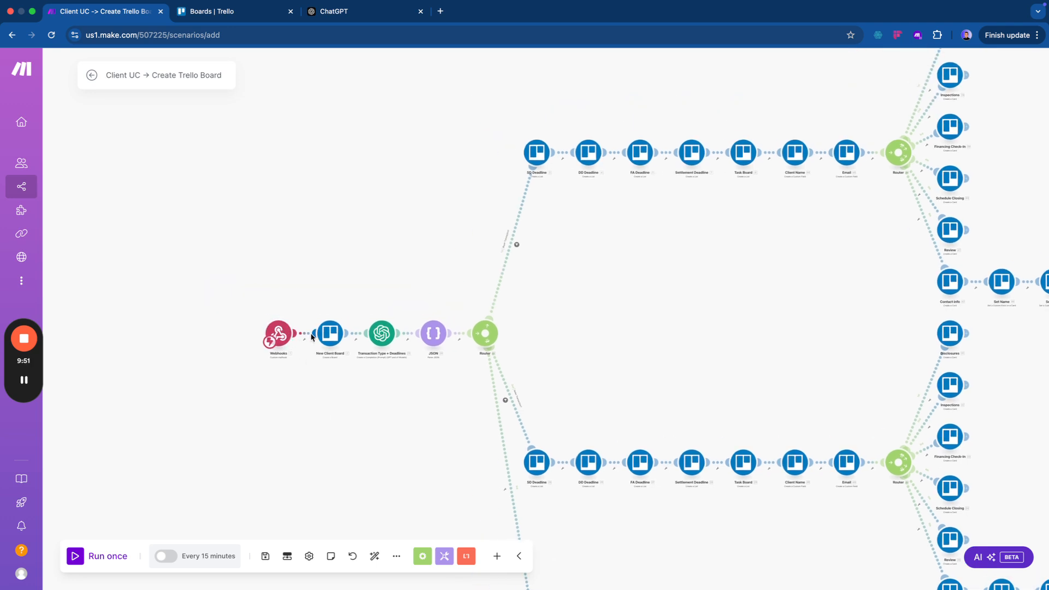
left_click(338, 335)
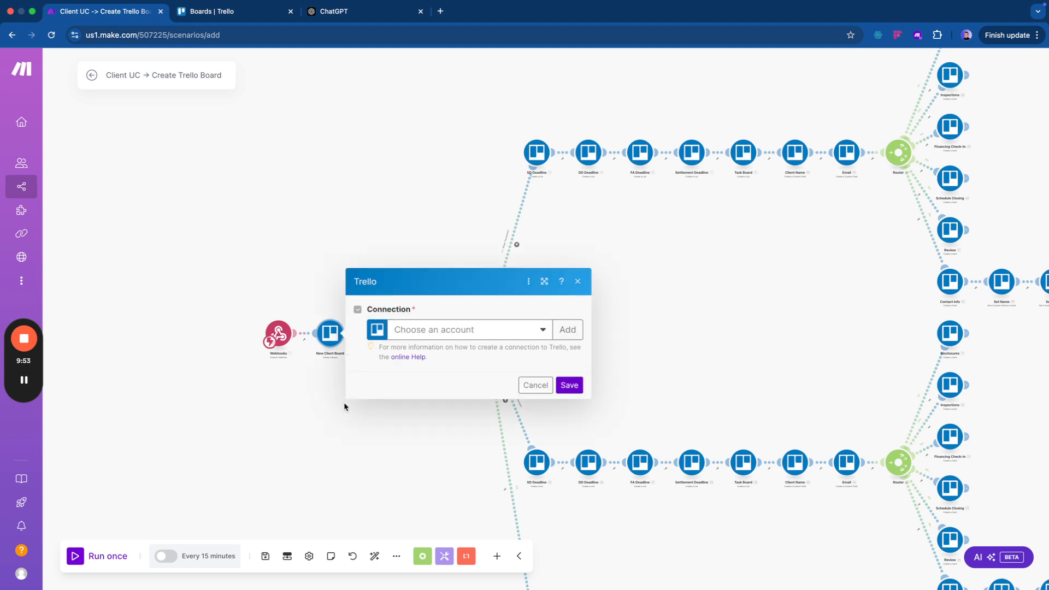
left_click(452, 338)
left_click(454, 348)
left_click(570, 566)
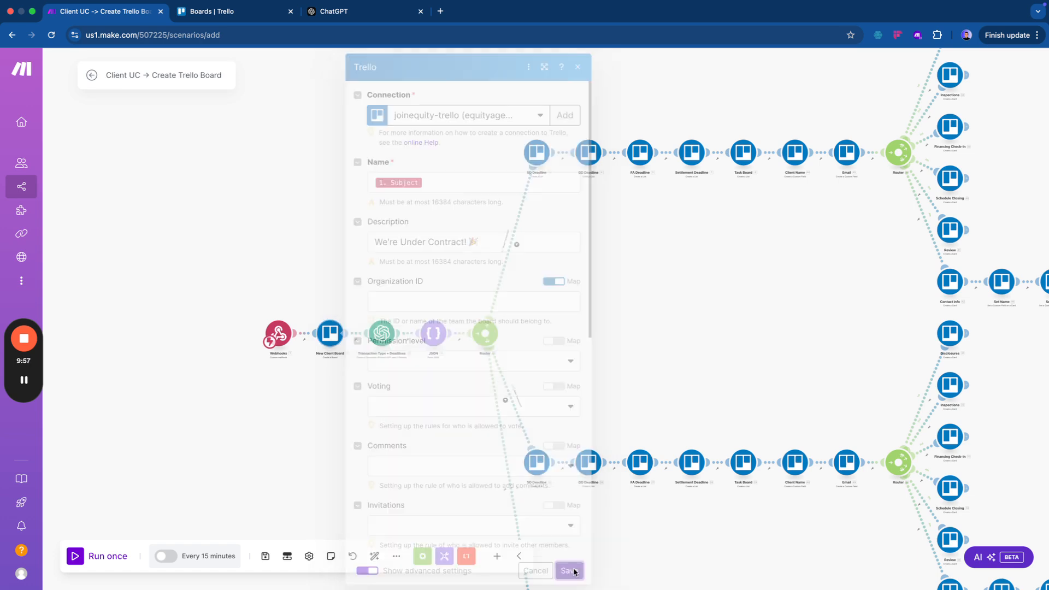
Run the Make developer tool Swap Connection with Create a Board (2) as source module and no target module.
key("super+alt+i")
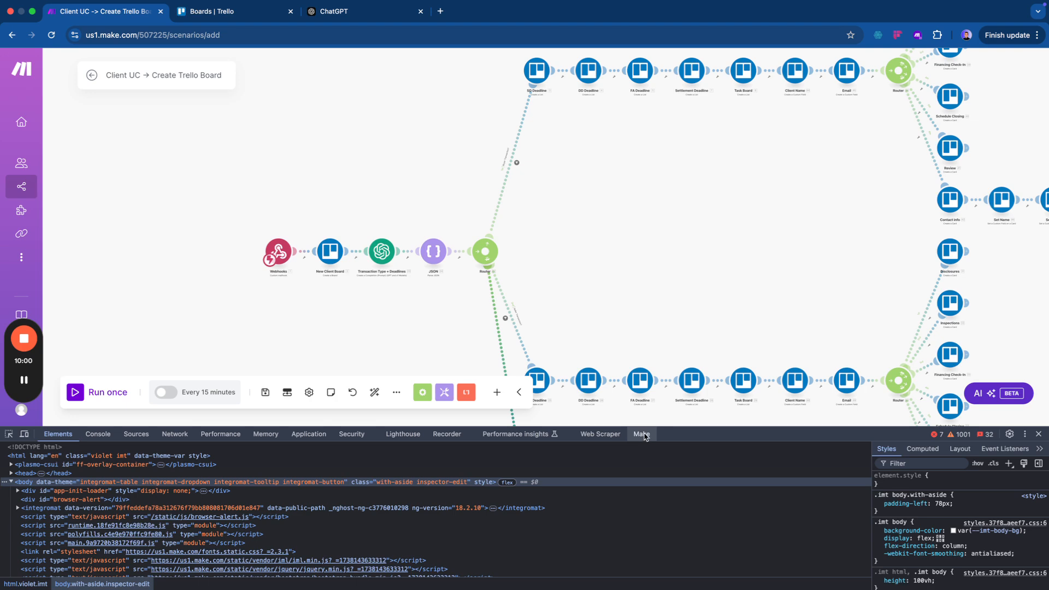
left_click(642, 434)
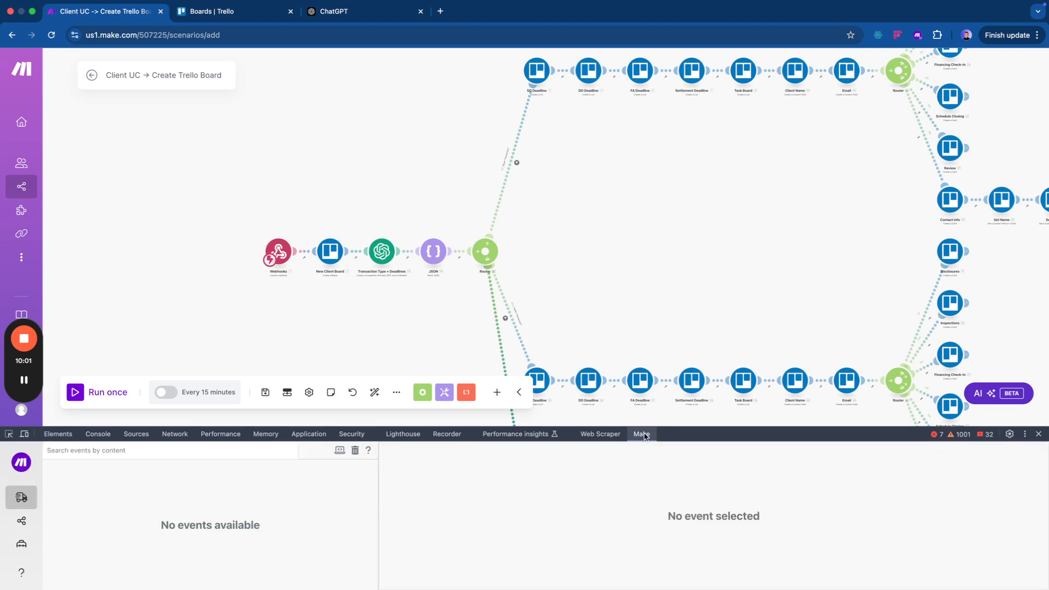
left_click(30, 544)
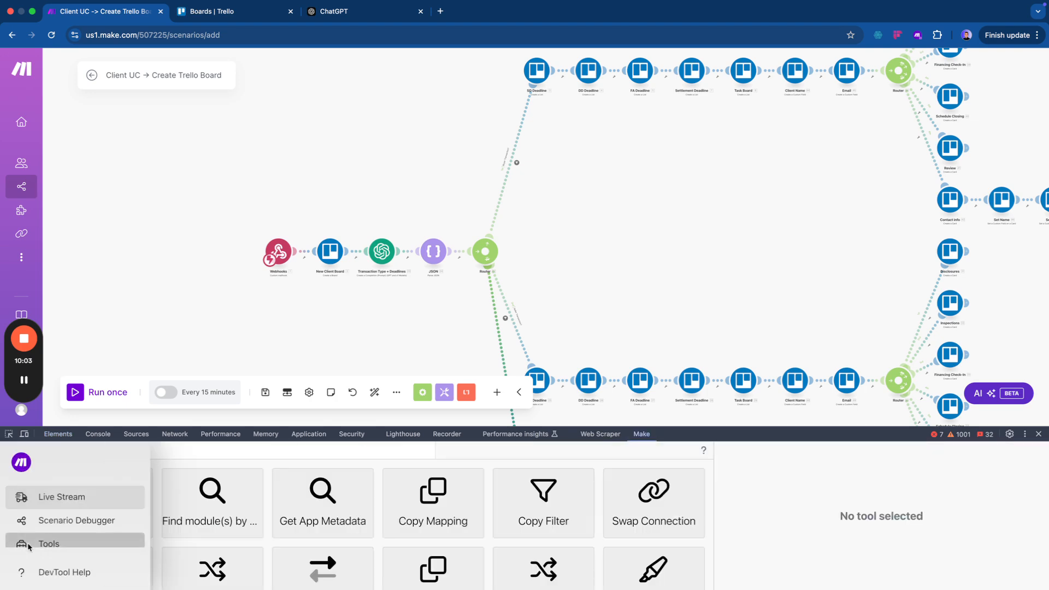
left_click(702, 503)
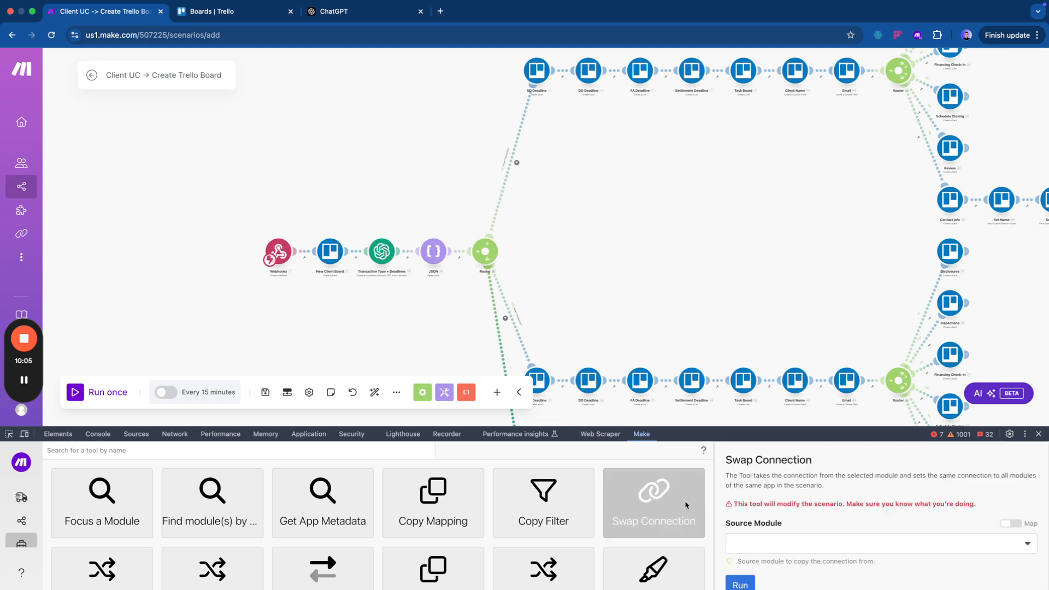
left_click(798, 543)
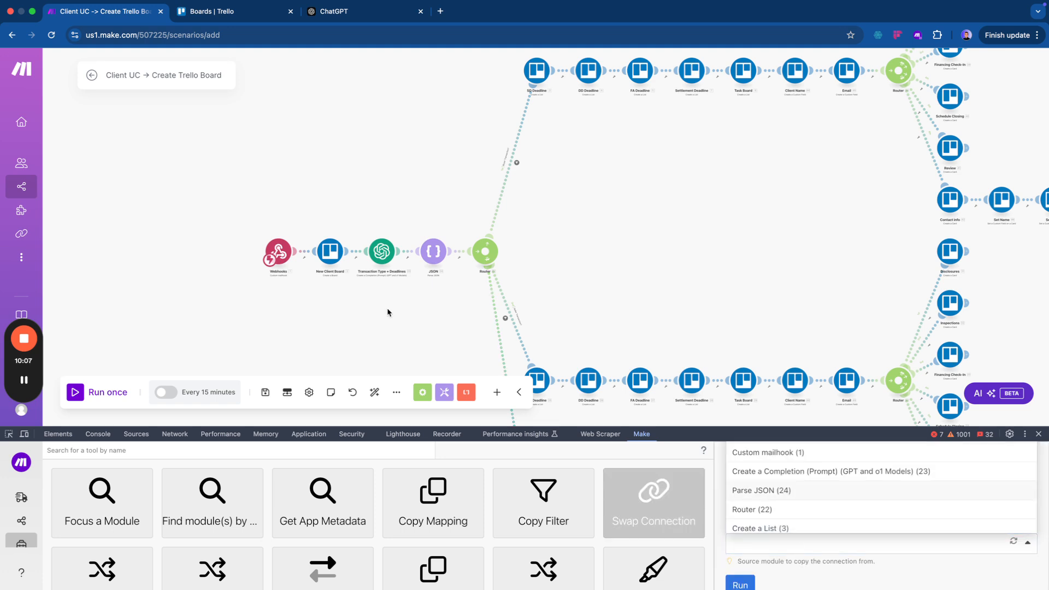
scroll(812, 486, "down", 15)
scroll(785, 513, "up", 2)
scroll(785, 512, "down", 2)
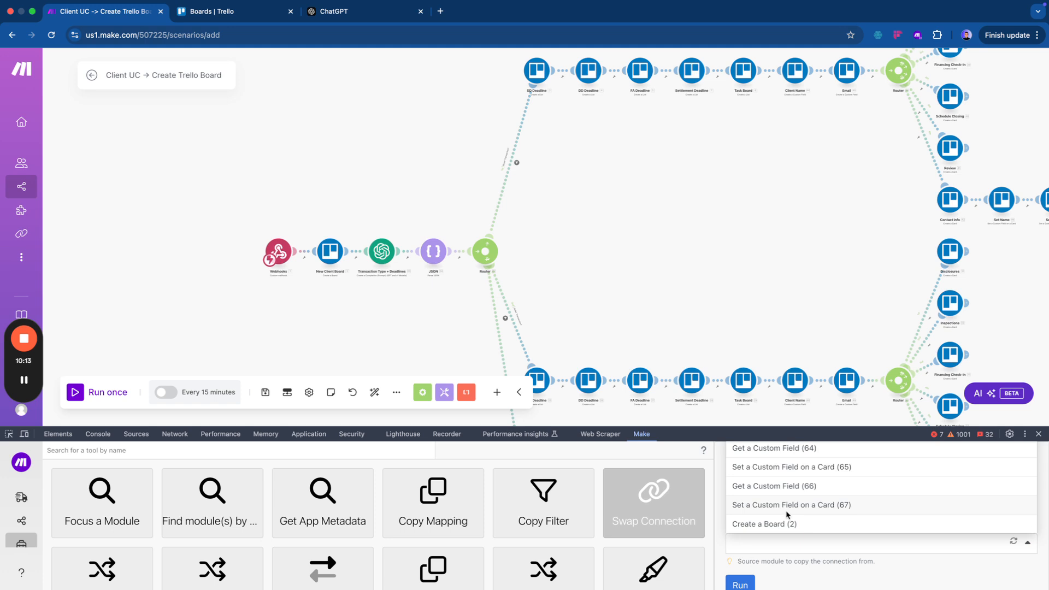
left_click(792, 525)
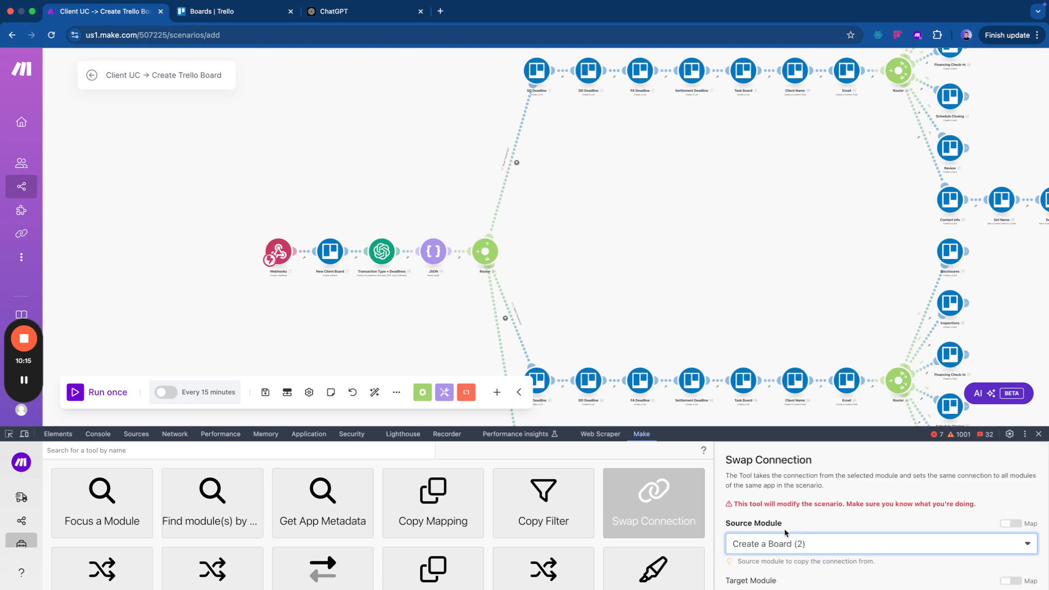
scroll(788, 506, "down", 3)
left_click(741, 567)
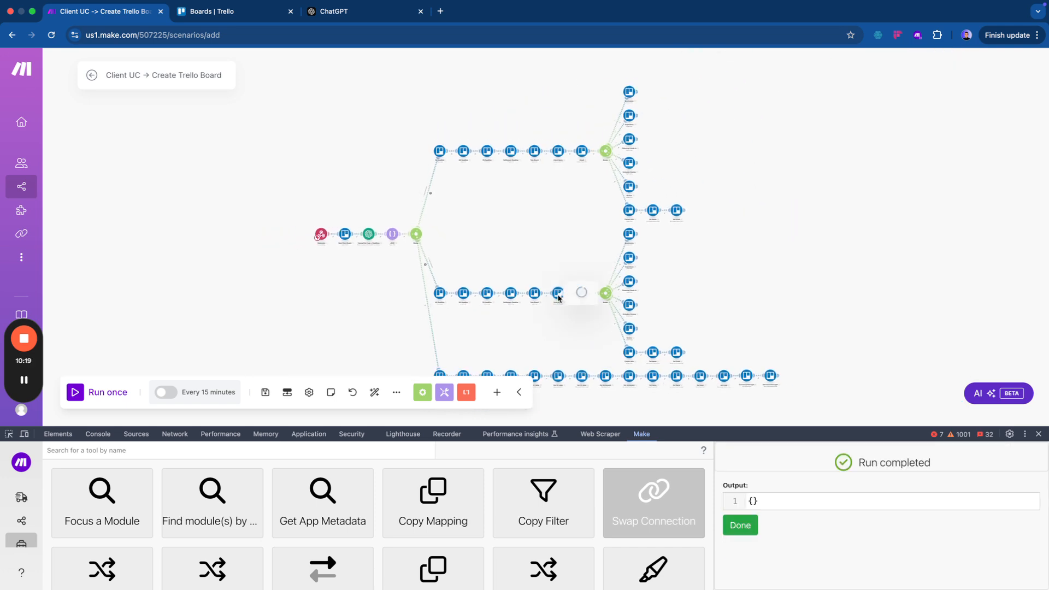
Check the Trello connection in one module of the second route and one of the third, and close the developer tools.
left_click(580, 294)
left_click(554, 362)
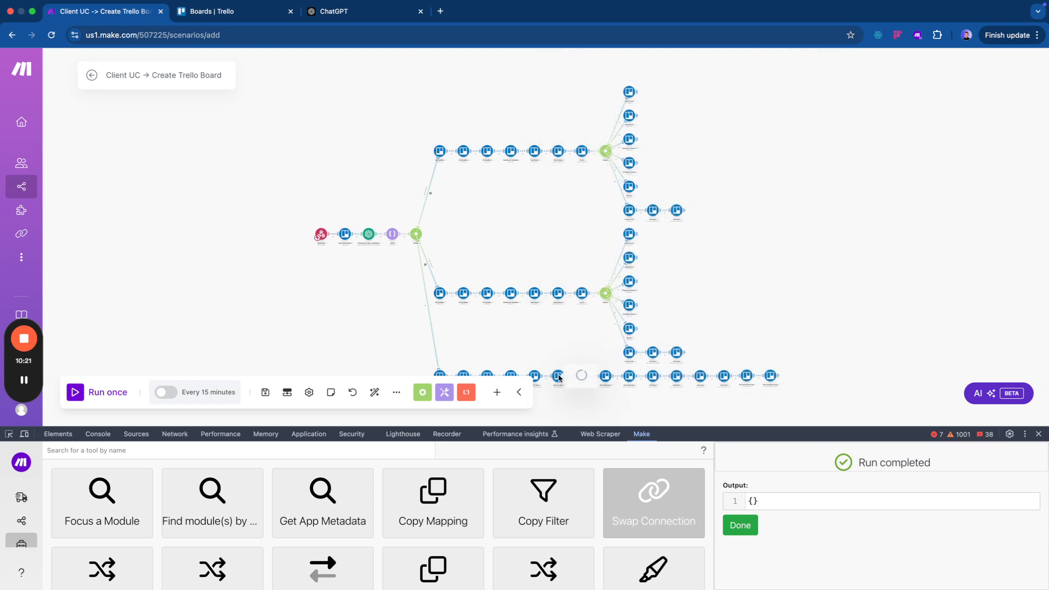
left_click(558, 376)
left_click(534, 330)
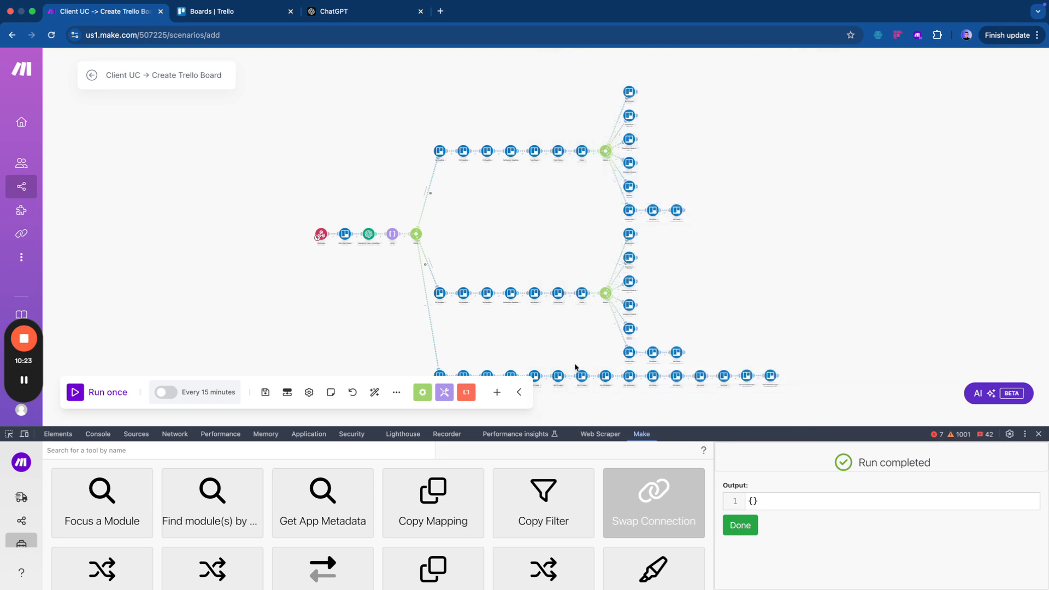
scroll(332, 234, "up", 5)
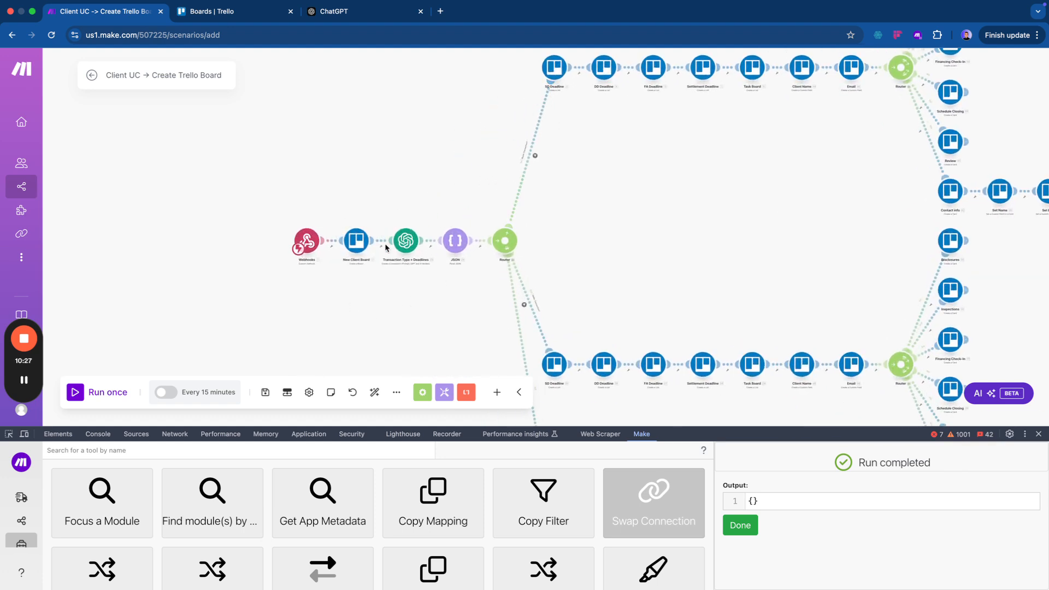
left_click(1039, 434)
Start creating an OpenAI connection in the Transaction Type + Deadlines module, up to its API key entry.
scroll(415, 401, "up", 2)
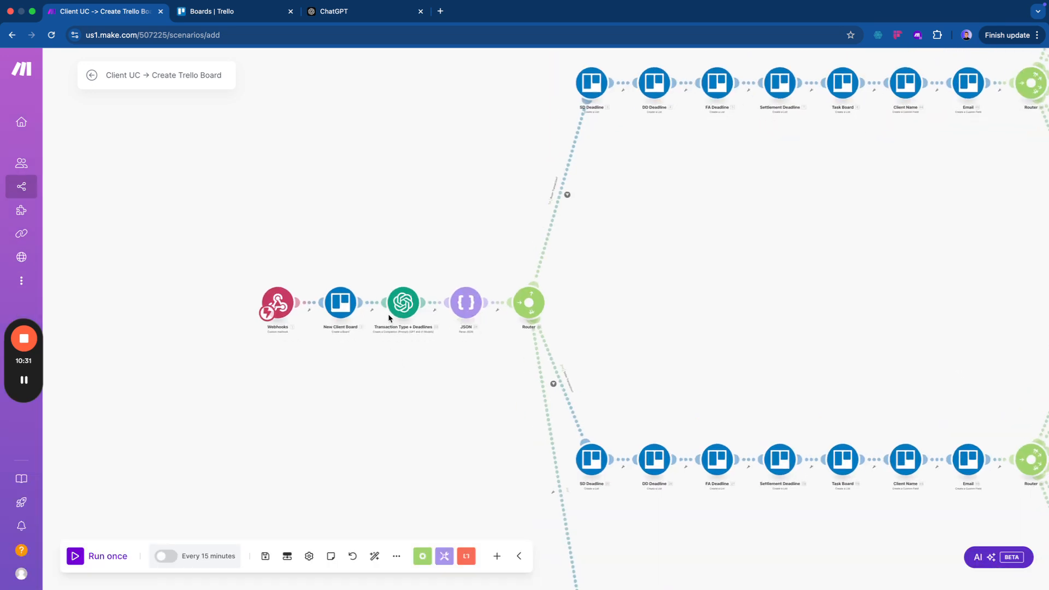
left_click(400, 300)
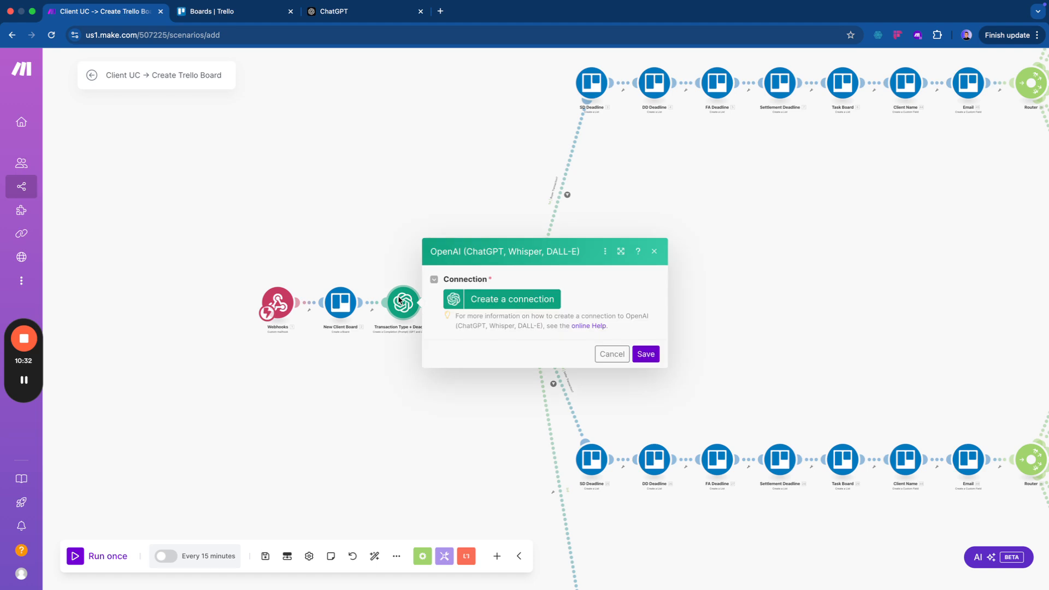
left_click(494, 302)
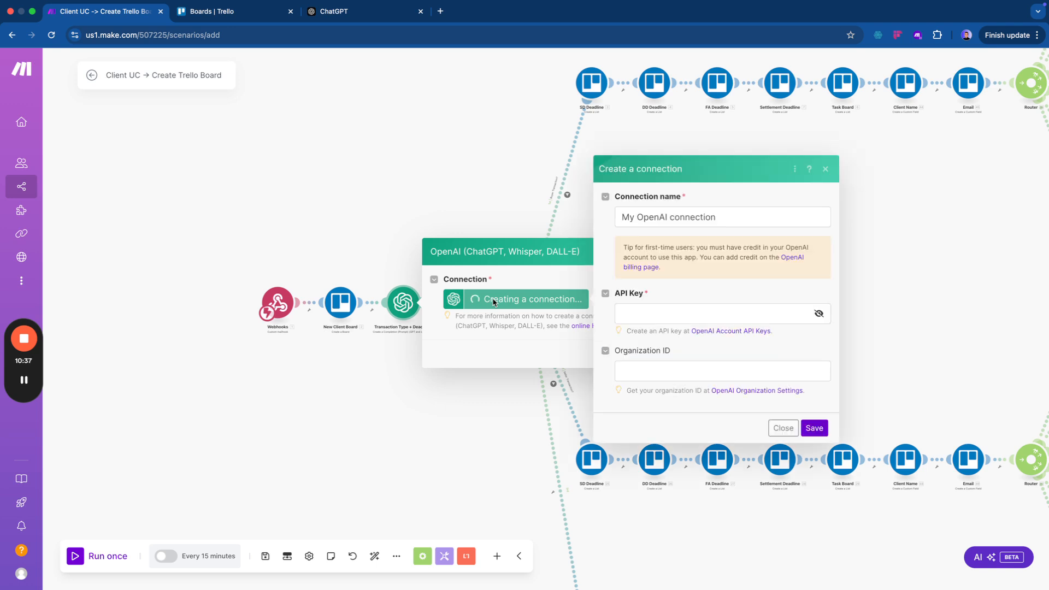
left_click(683, 312)
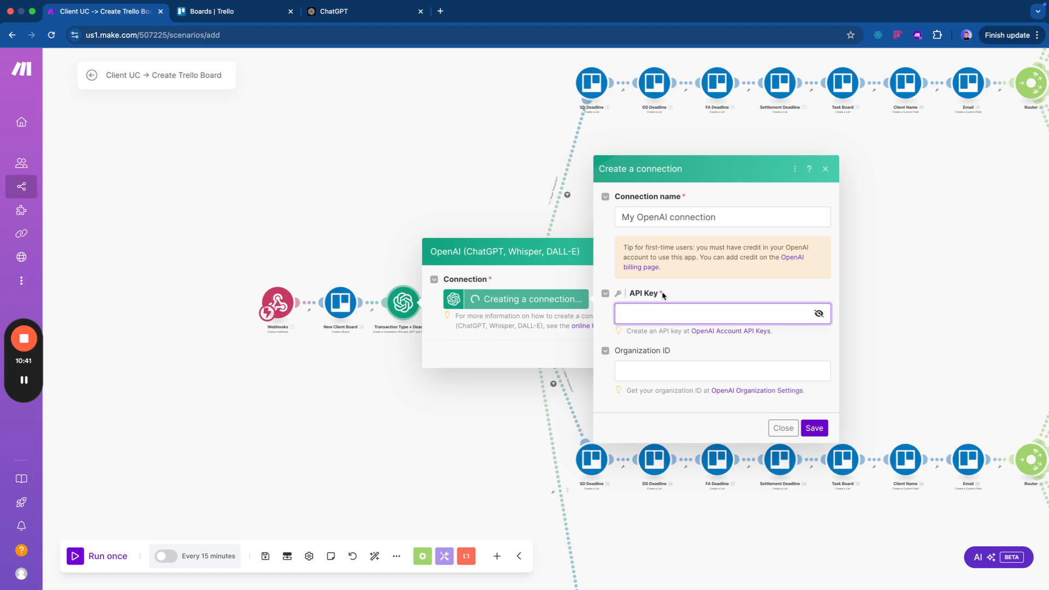
Search the web for "platform.openai" in a new browser tab and open the OpenAI API overview site.
key("super+t")
type("plat")
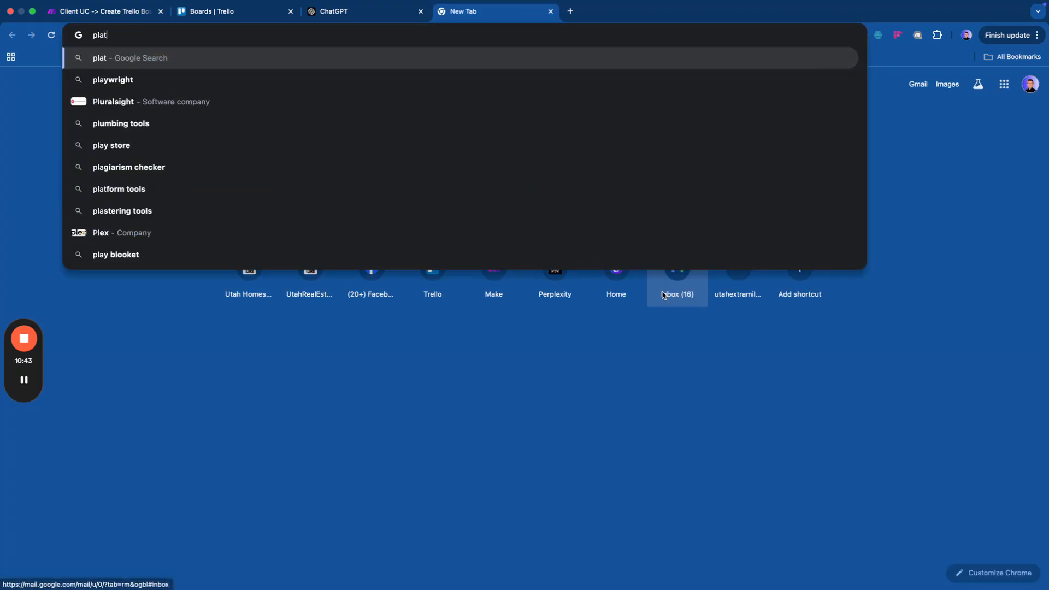
type("form.openai")
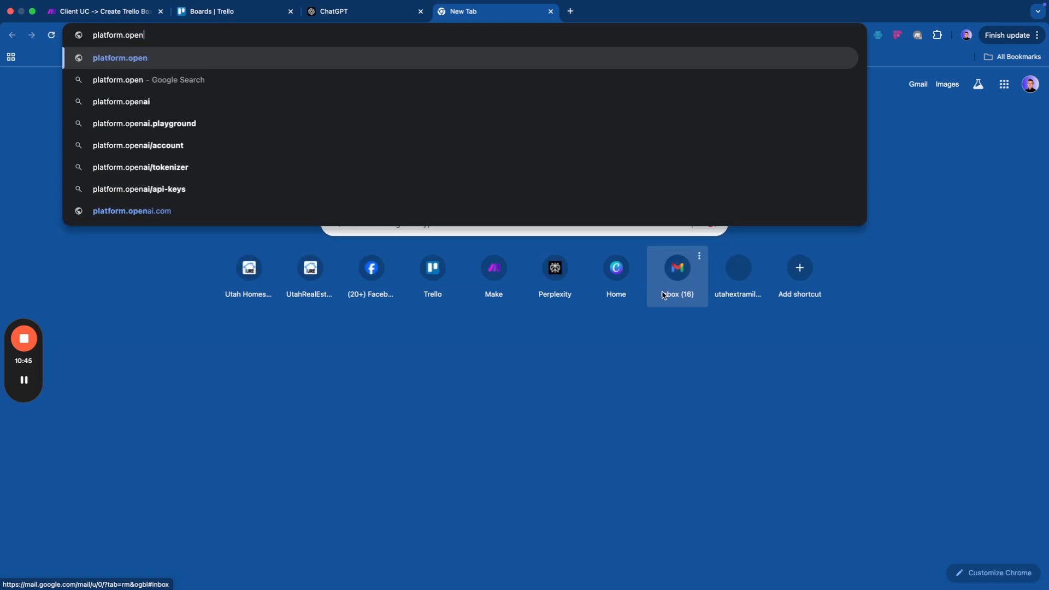
key("Return")
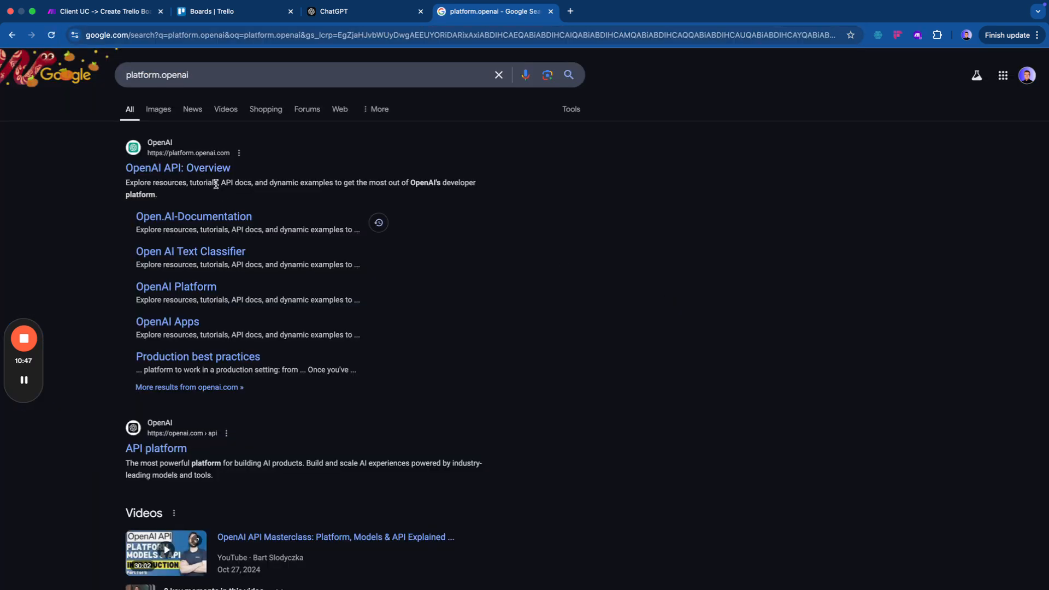
left_click(208, 171)
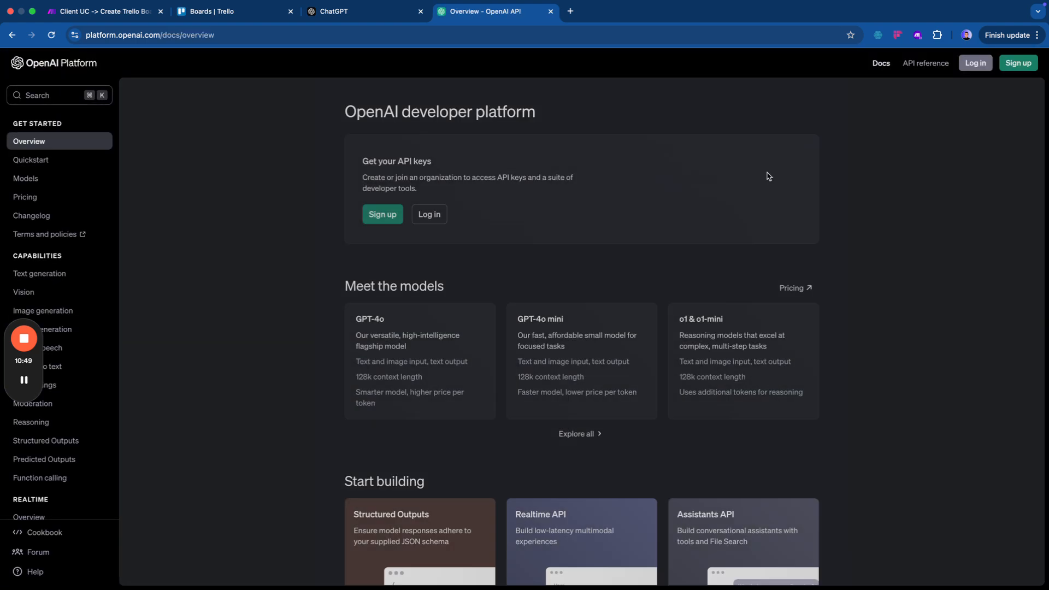
Log in to the OpenAI Platform with the Google account and approve the sign-in.
left_click(989, 65)
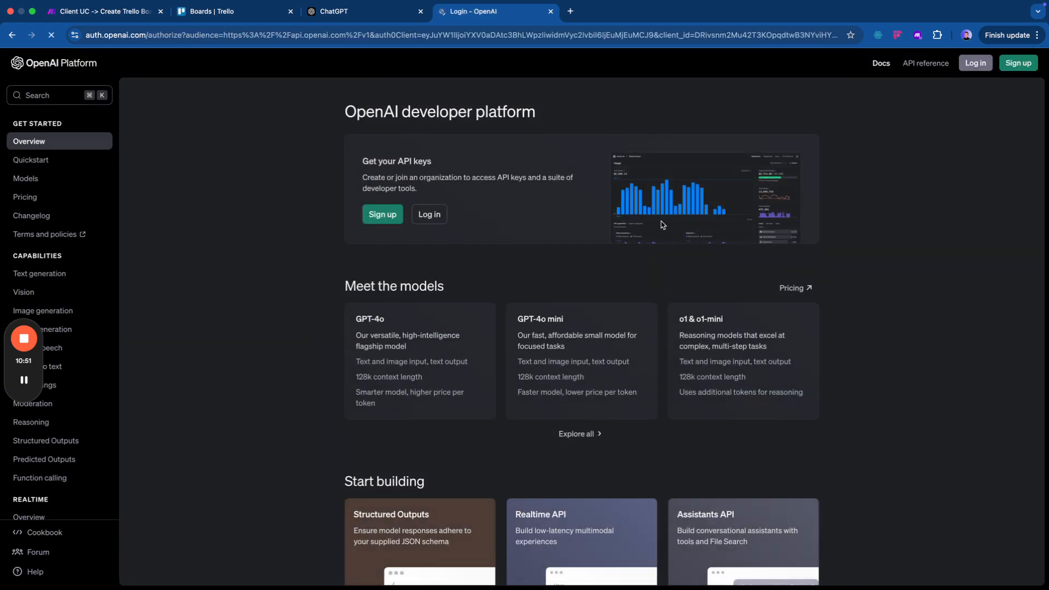
left_click(513, 341)
left_click(613, 298)
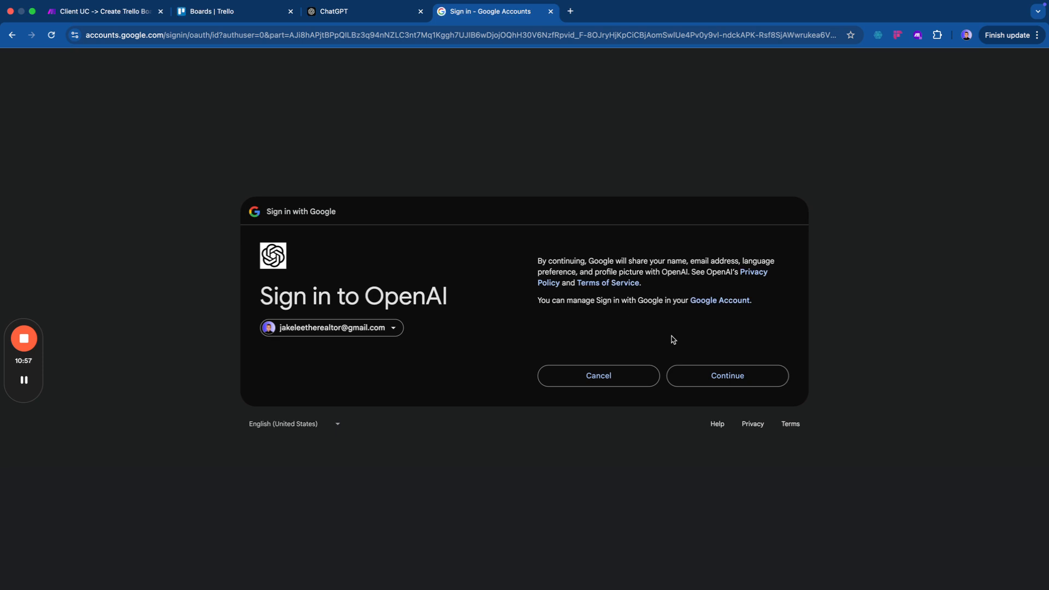
left_click(702, 367)
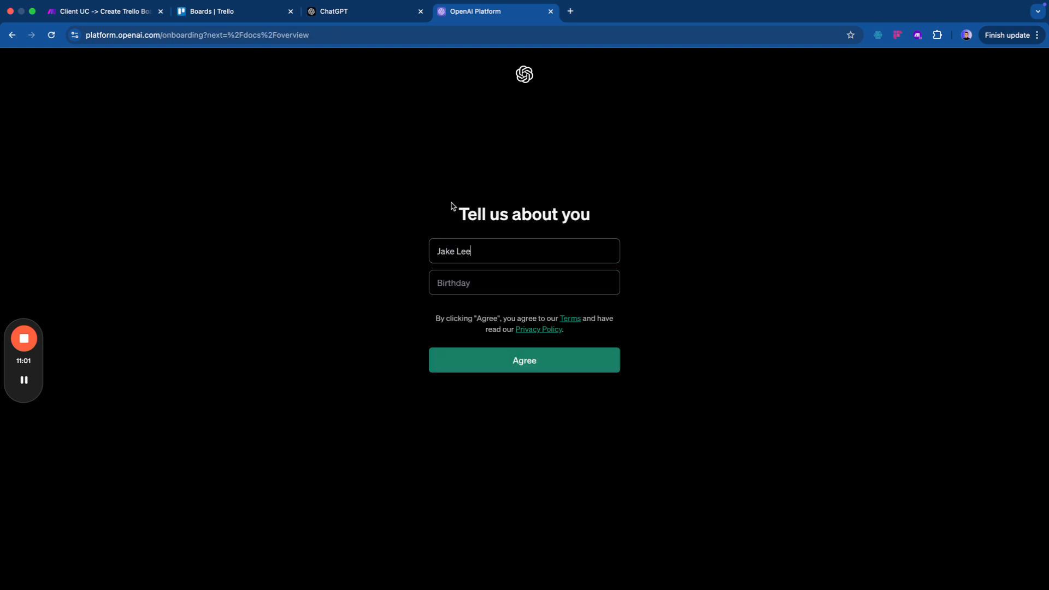
Enter the date of birth in the OpenAI onboarding form and agree to the terms.
left_click(469, 293)
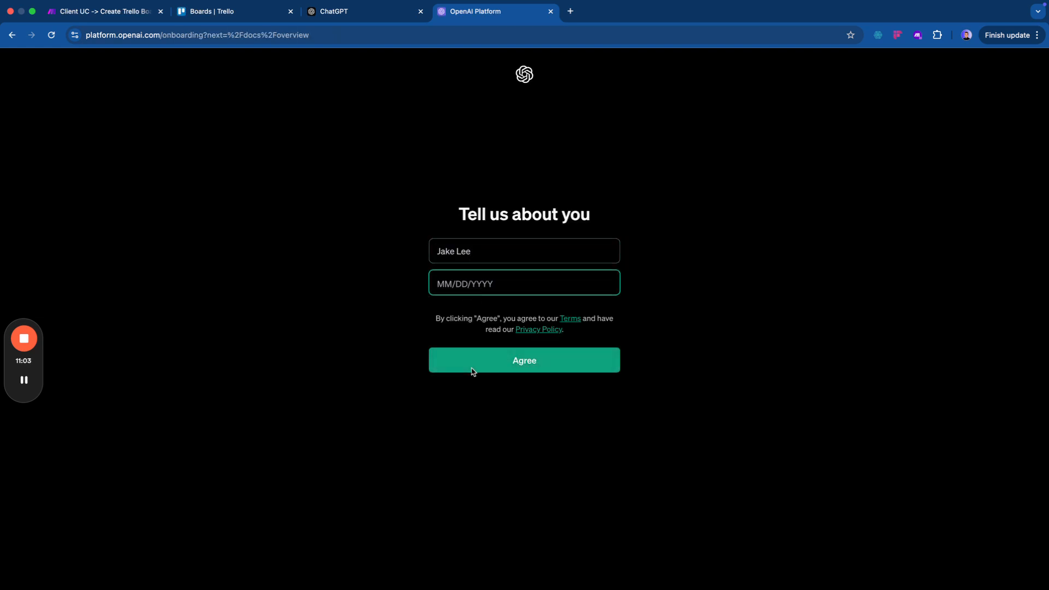
type("11")
type("11")
type("2006")
left_click(475, 366)
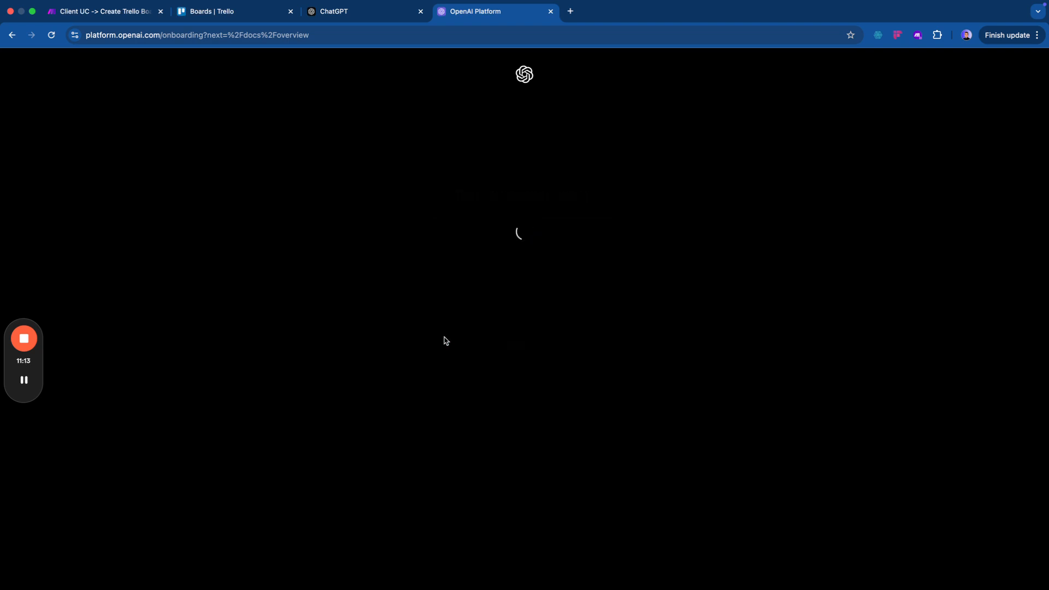
Create an OpenAI organization named Default with "Not technical" as the user description.
mouse_move(606, 5)
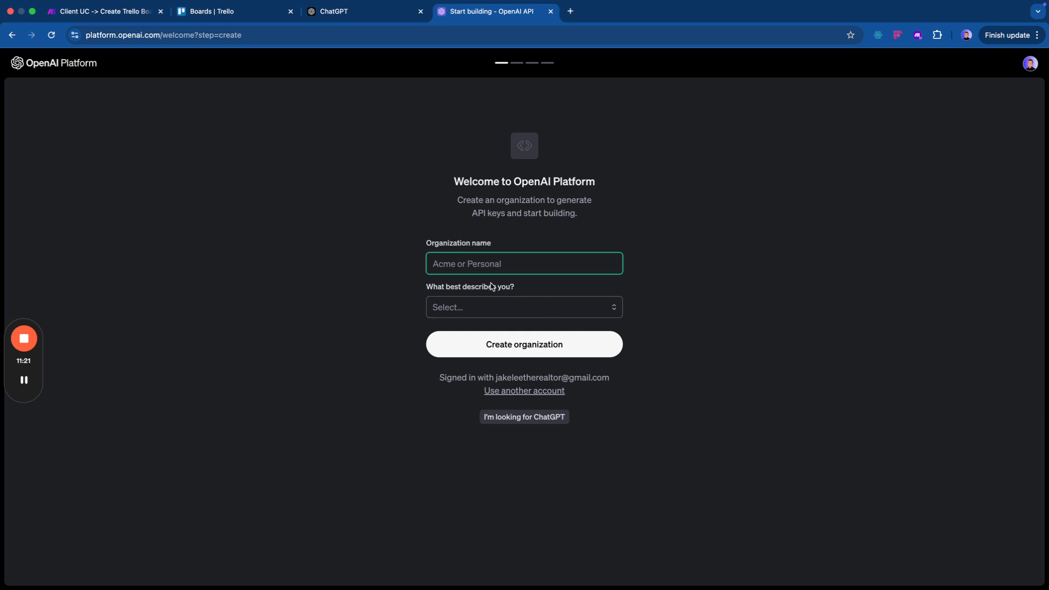
type("Default")
left_click(491, 306)
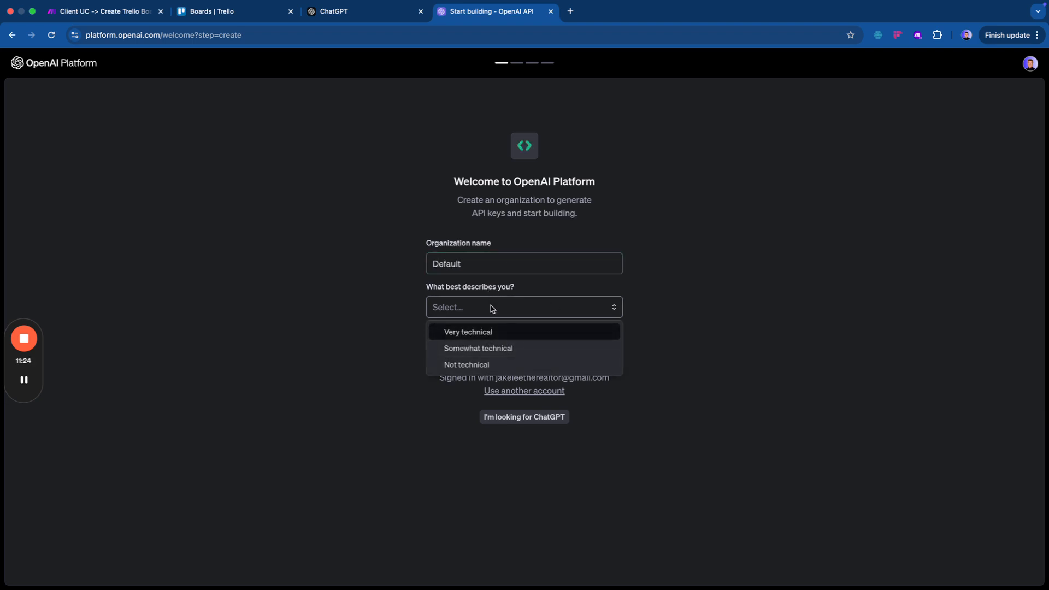
left_click(480, 365)
left_click(503, 350)
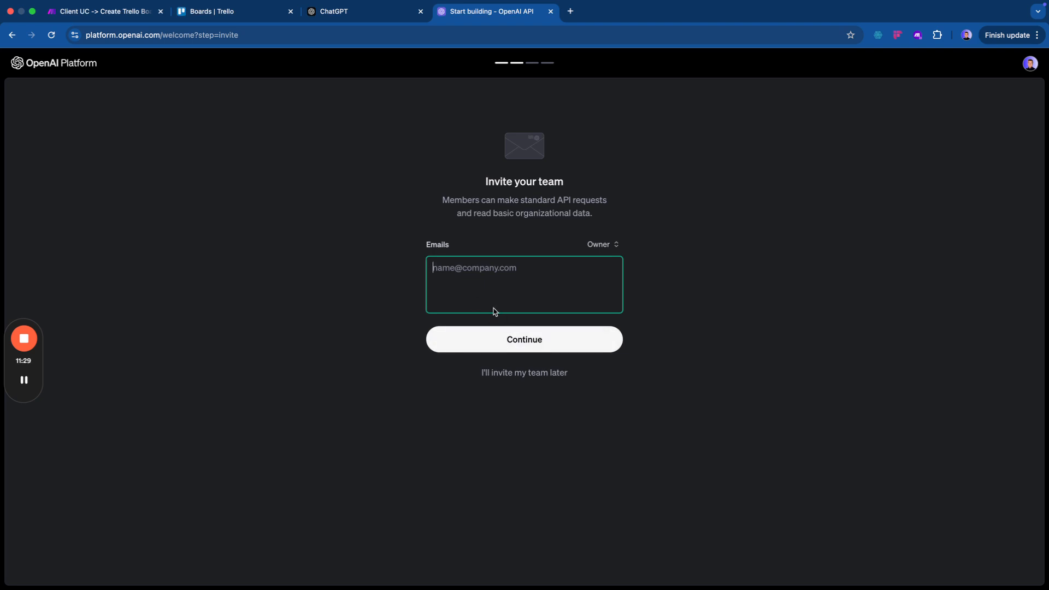
Skip the team invitation, generate an API key with the default key and project names, and copy the key.
left_click(518, 372)
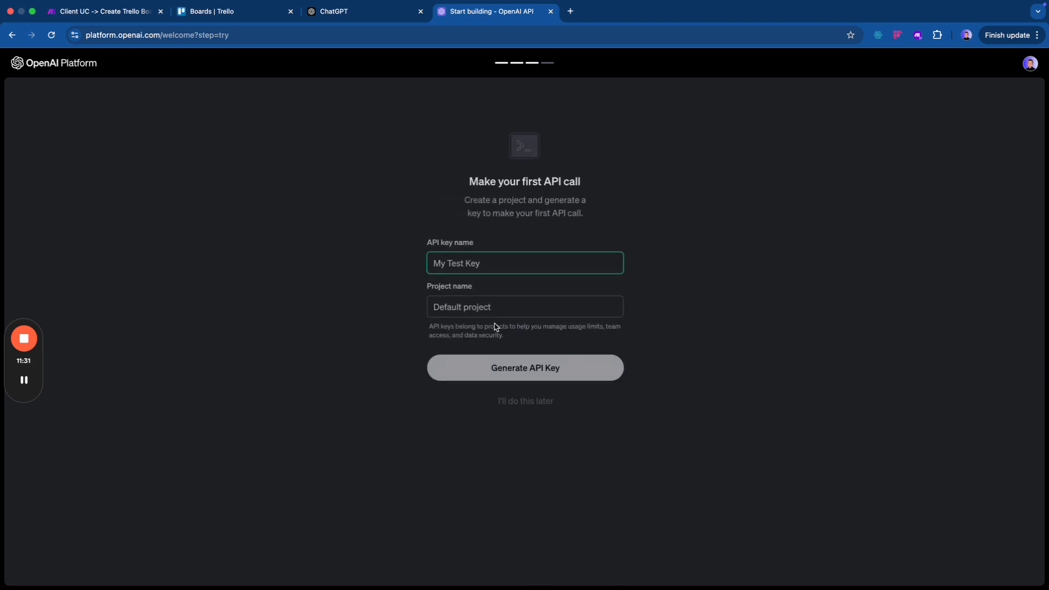
left_click(477, 362)
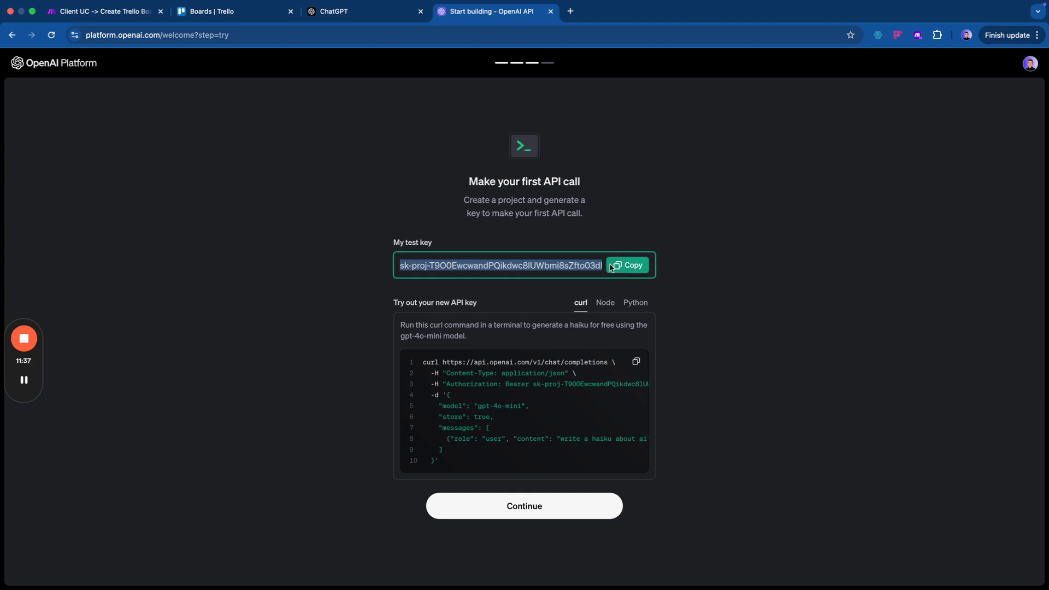
left_click(631, 266)
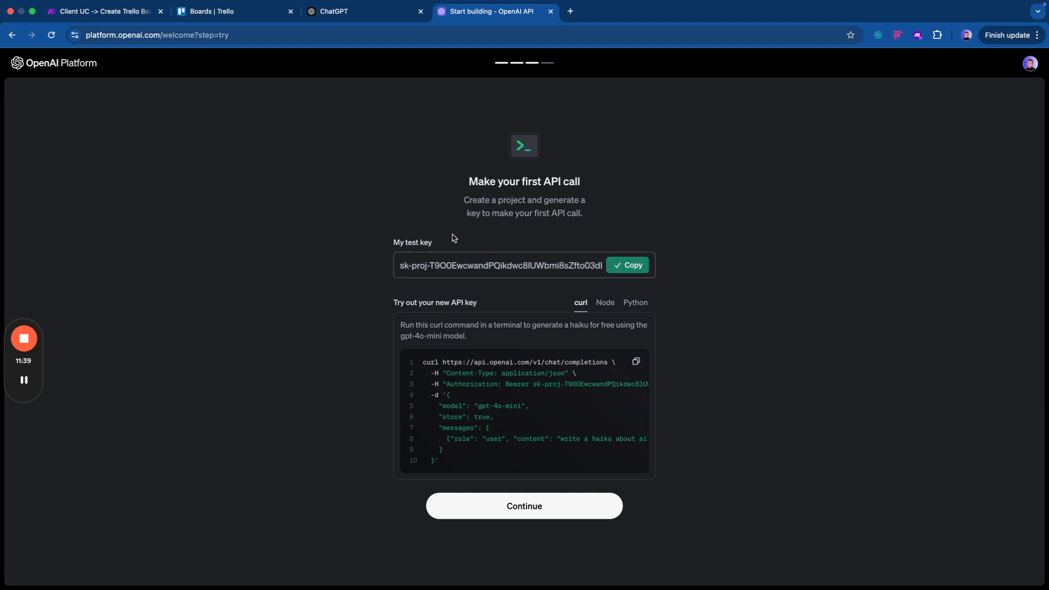
Return to the Make scenario and close the OpenAI connection setup and module settings without saving.
key("super+2")
key("super+1")
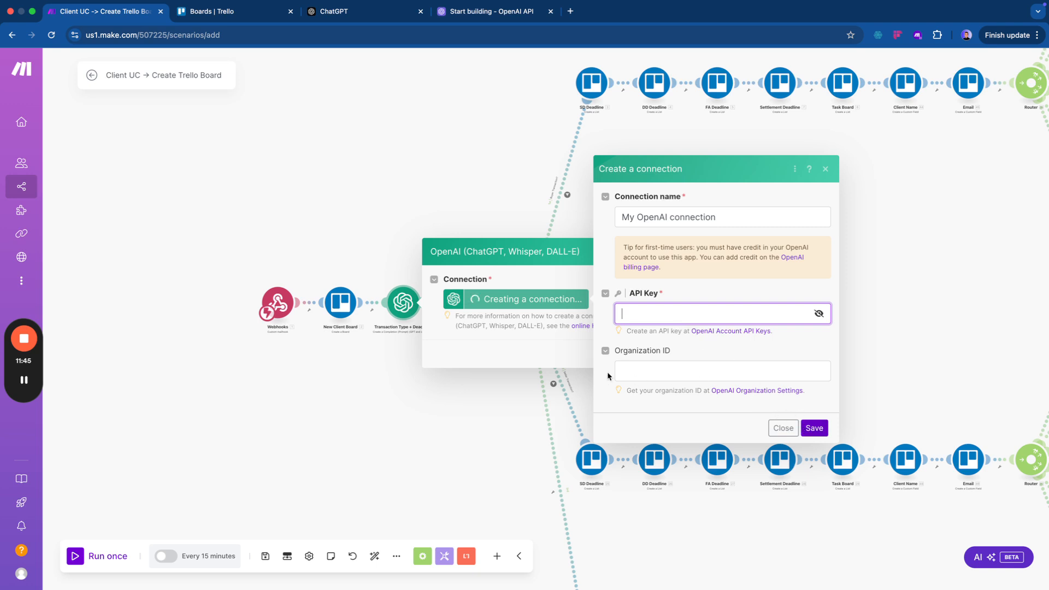
left_click(825, 169)
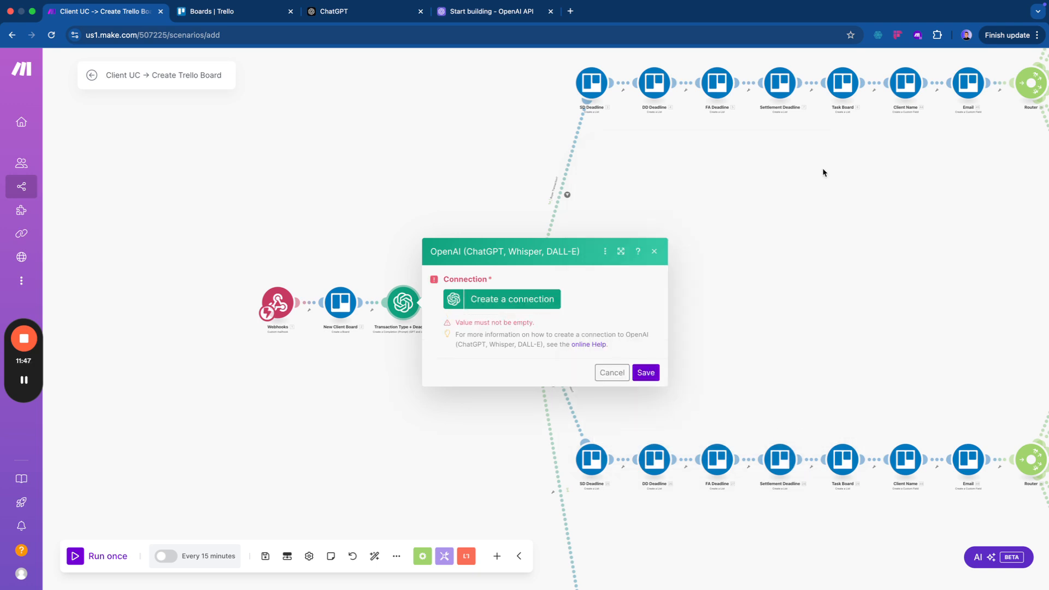
left_click(654, 251)
Create a mailhook named "My gateway-mailhook webhook" in the Webhooks module and copy its address.
left_click_drag(421, 391, 320, 370)
scroll(319, 376, "down", 3)
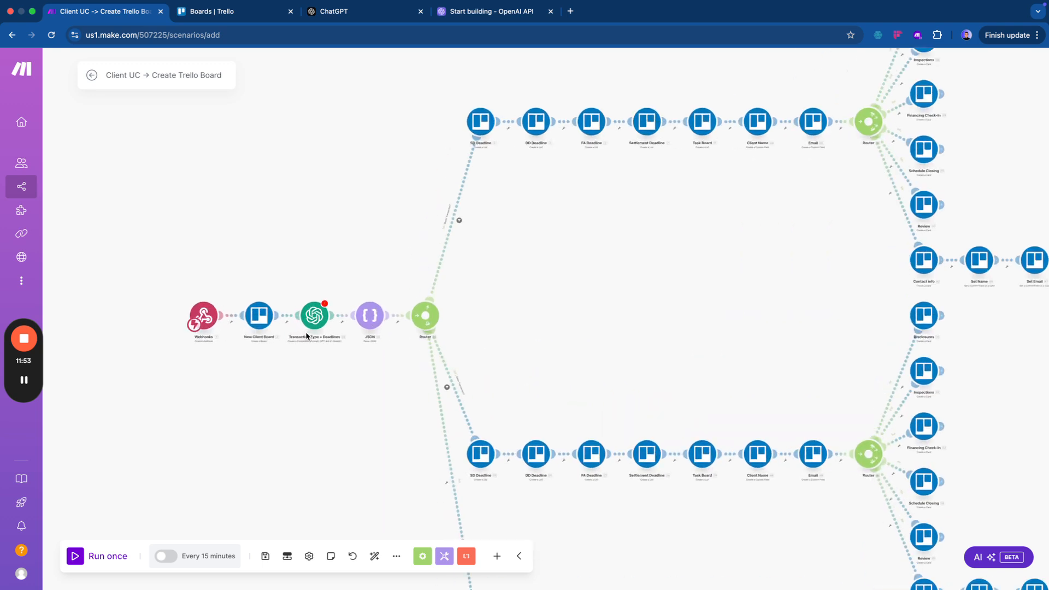
scroll(316, 326, "up", 4)
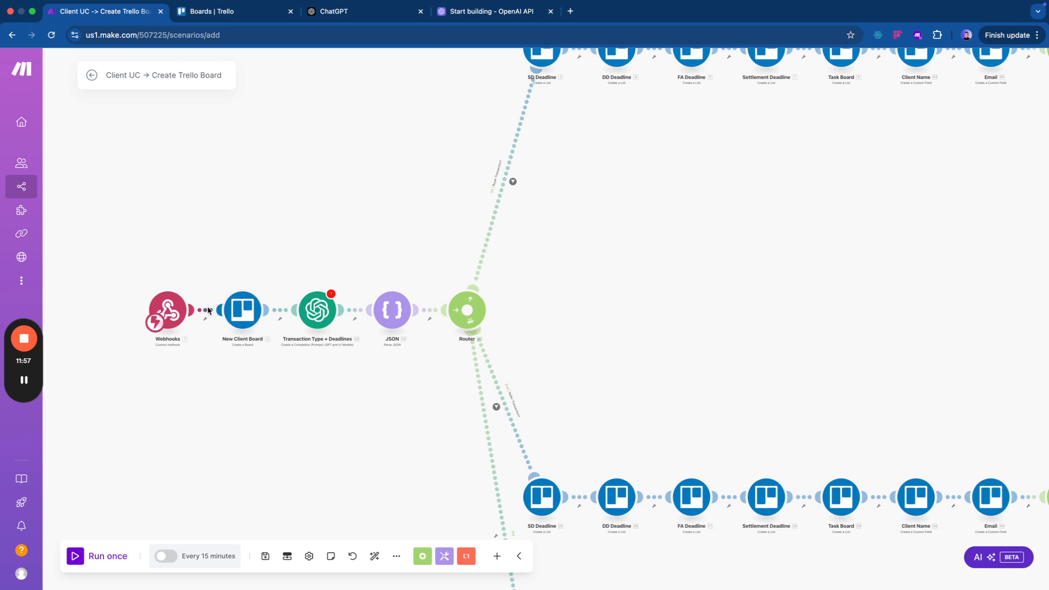
left_click(171, 310)
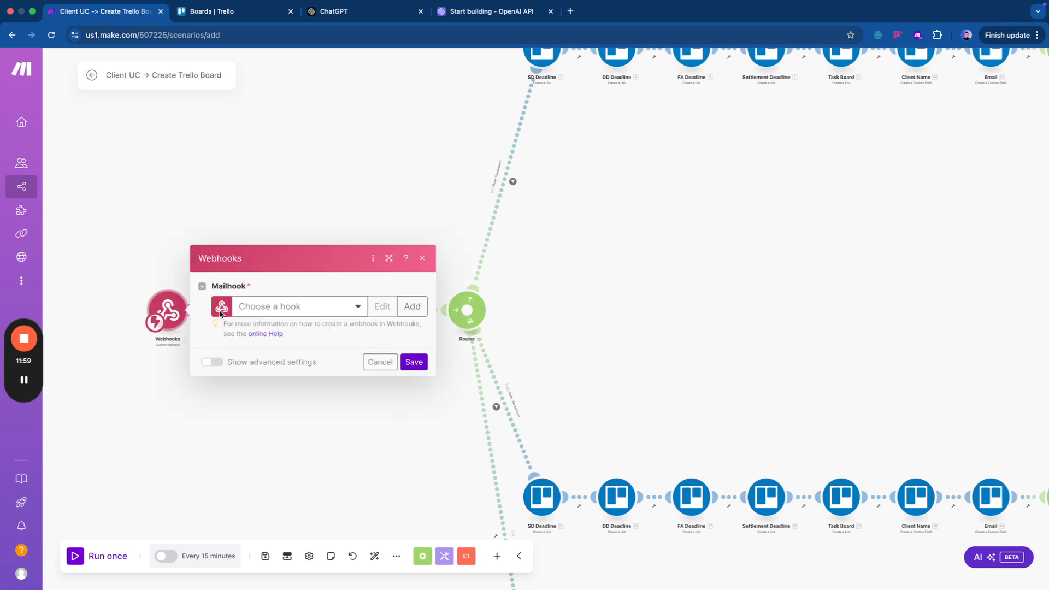
left_click(412, 306)
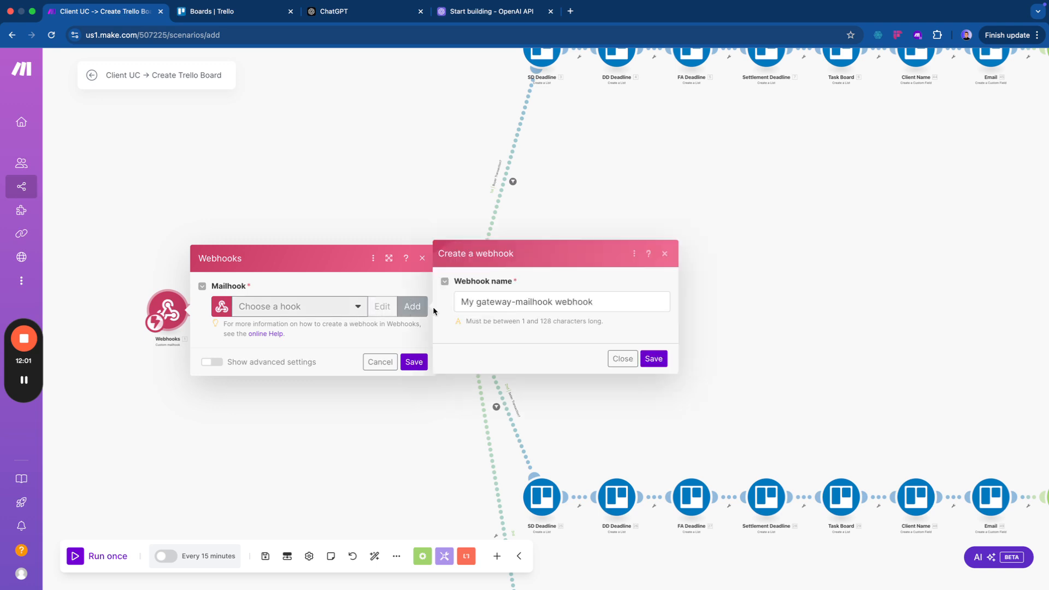
left_click(544, 302)
triple_click(544, 302)
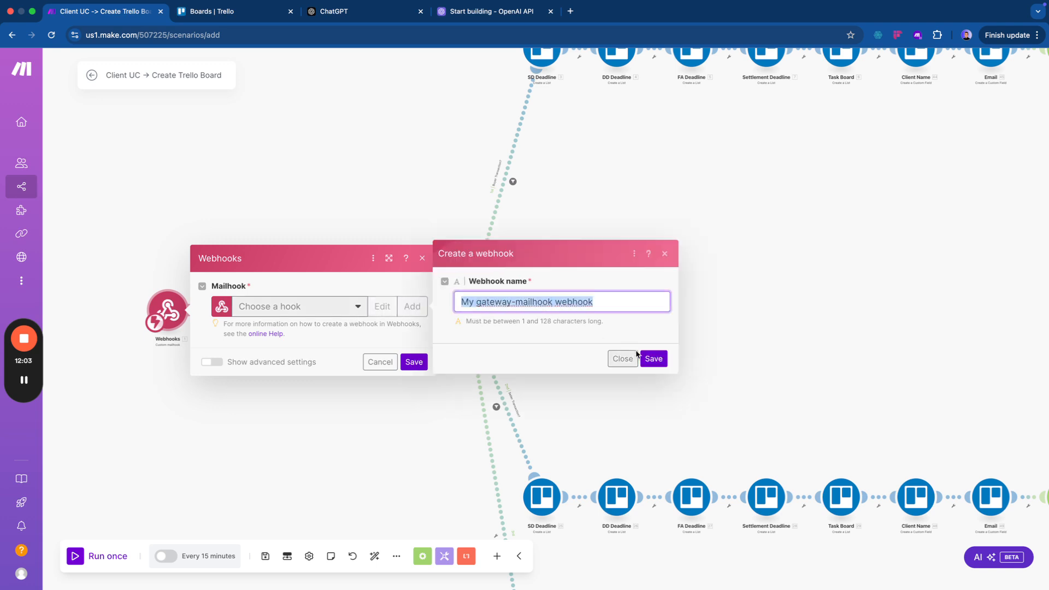
left_click(653, 358)
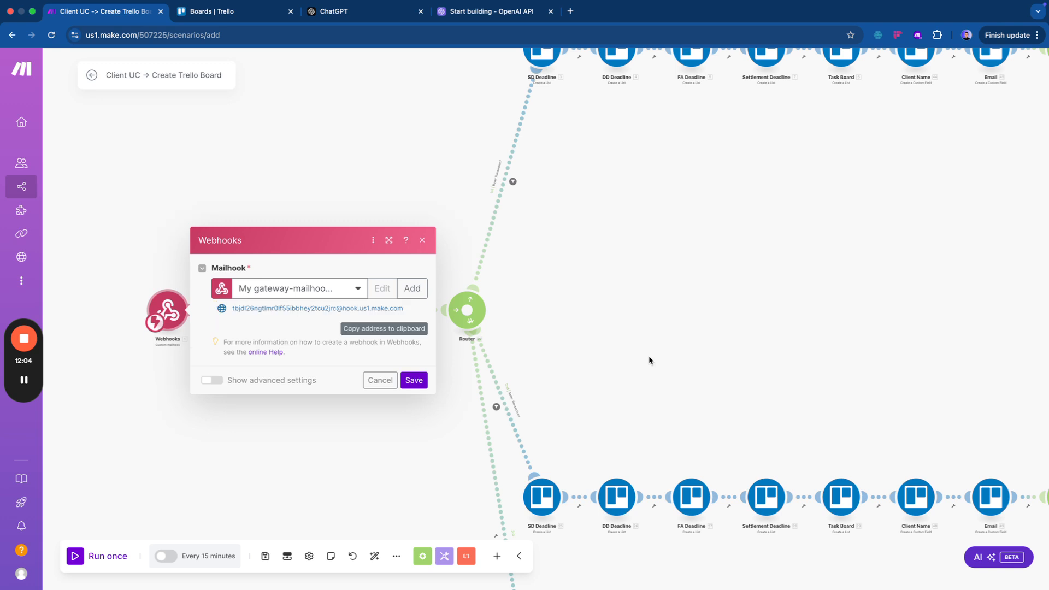
left_click(364, 331)
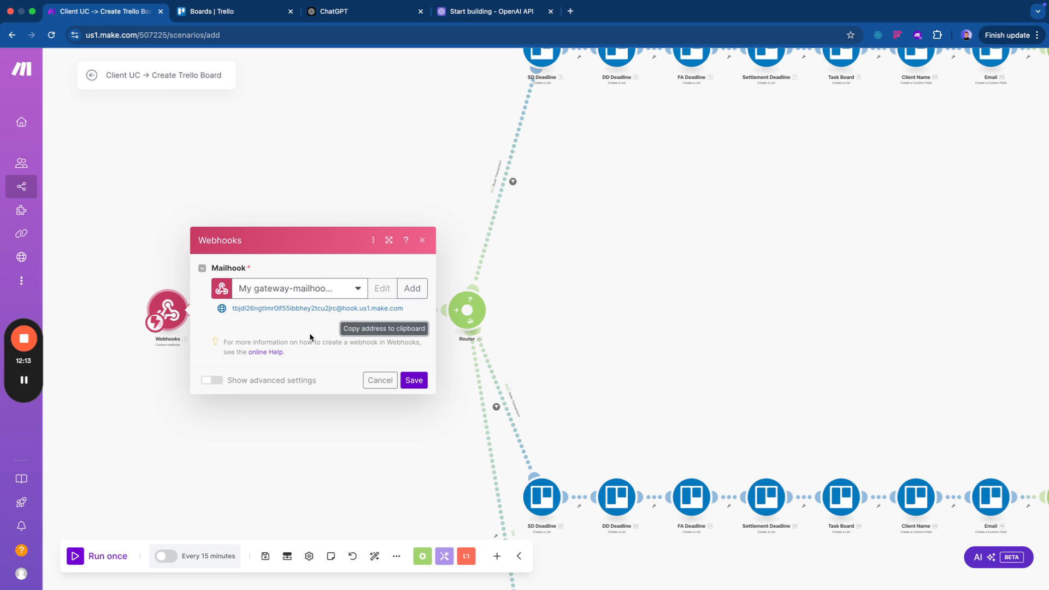
Switch to Gmail and start a new email addressed to the copied mailhook address.
key("ctrl+Left")
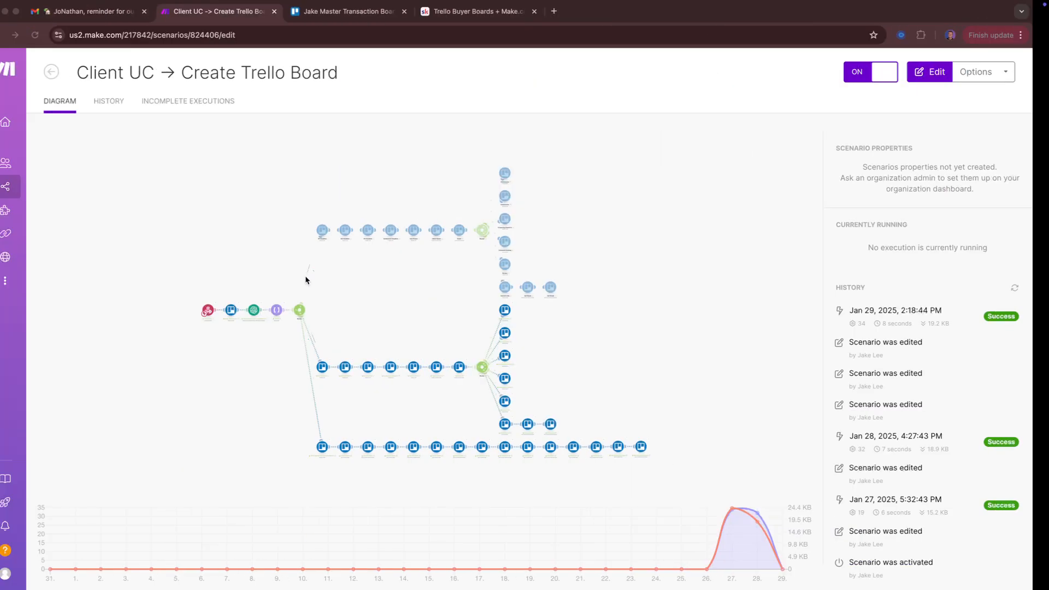
key("ctrl+shift+Tab")
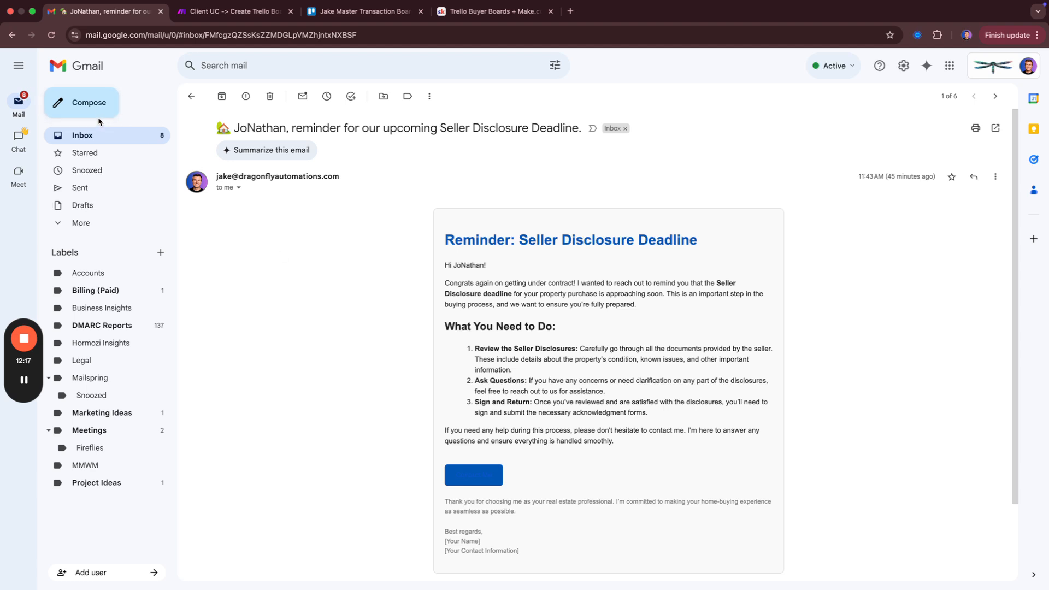
left_click(108, 103)
key("super+v")
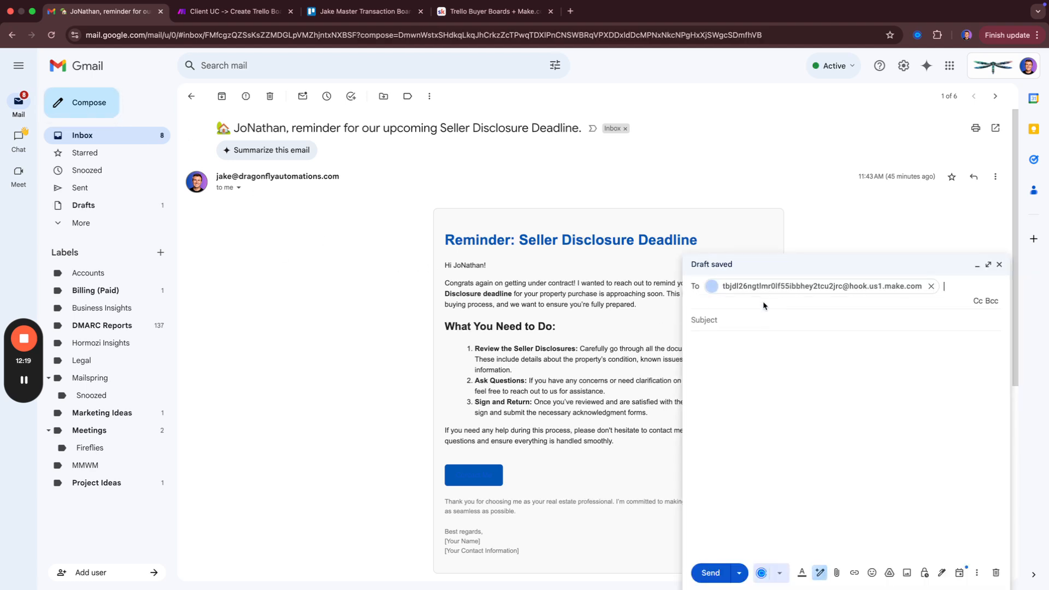
Give the email the subject "test email" and the body "test", and send it.
key("Tab")
type("t")
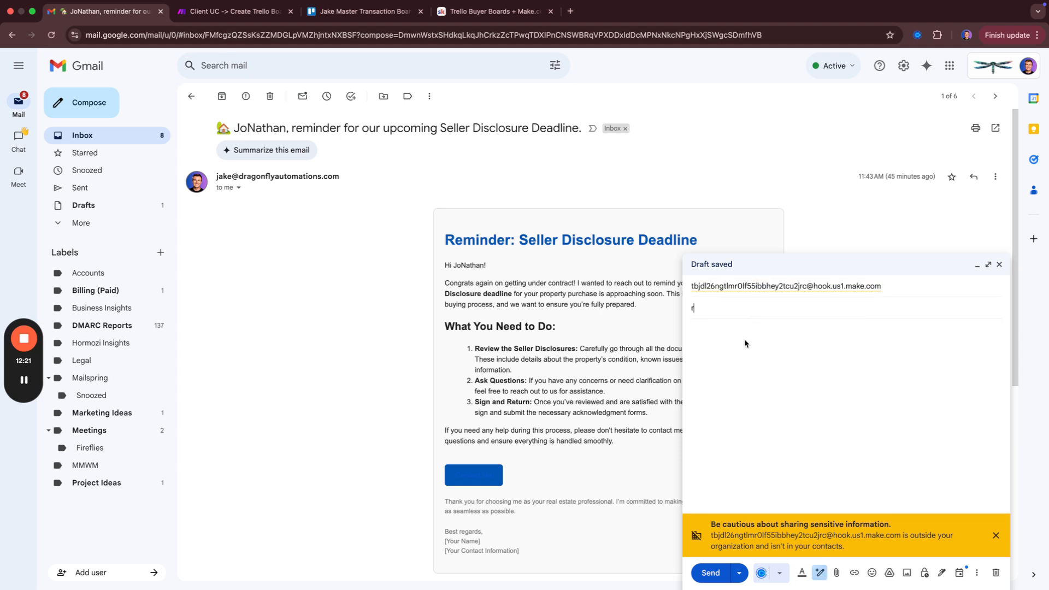
type("est email")
key("Tab")
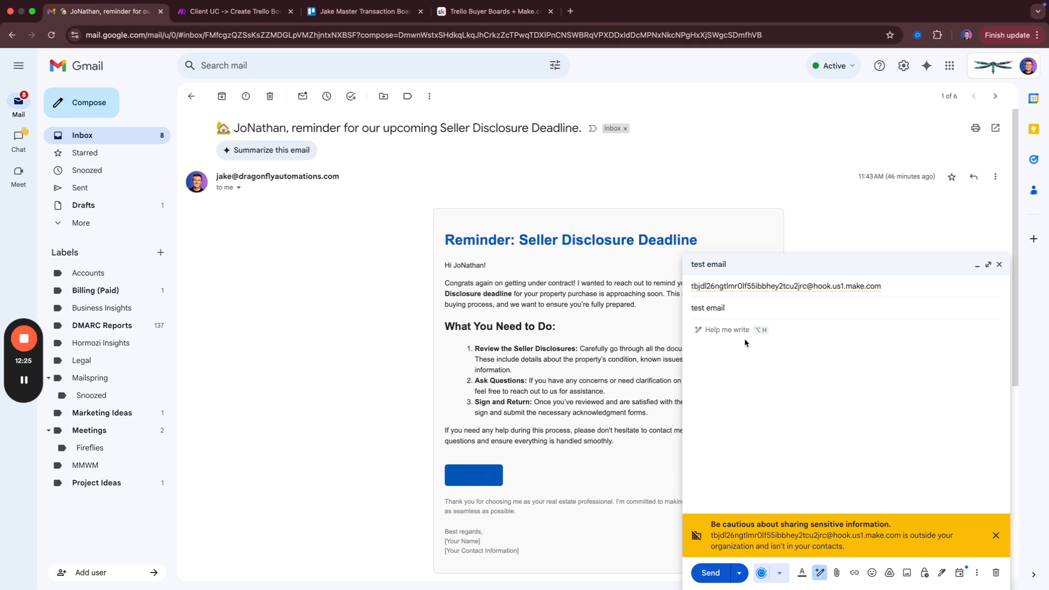
type("test")
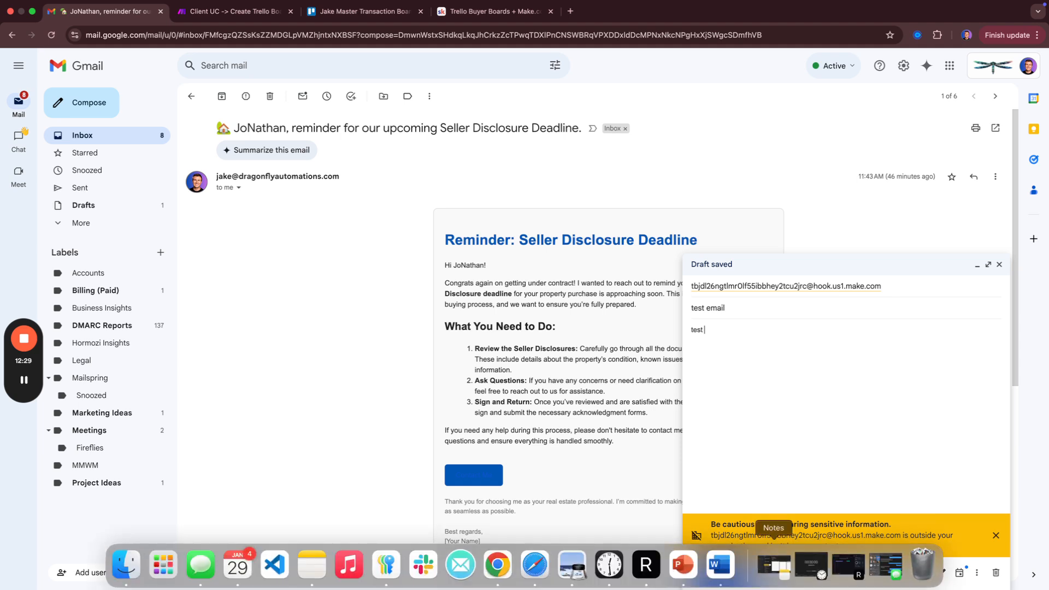
left_click(711, 573)
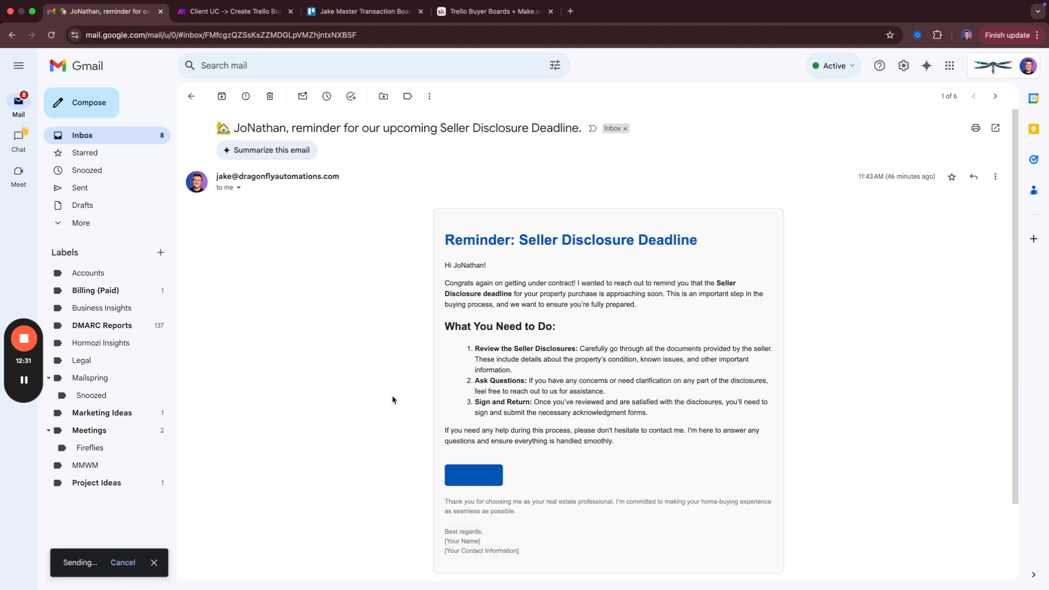
Open the sent test email and add its mailhook recipient to the contacts.
left_click(102, 187)
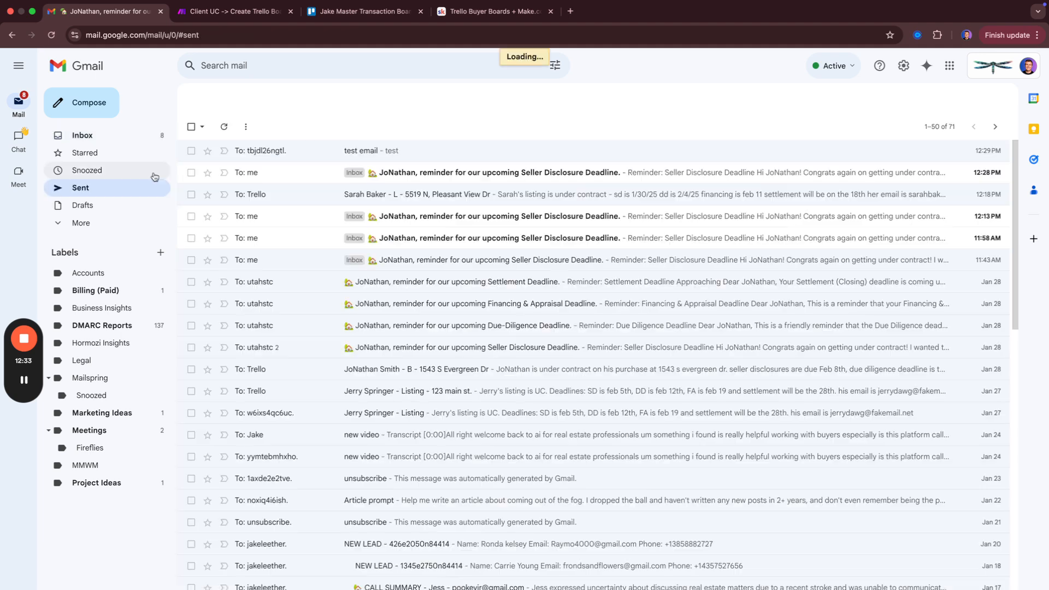
left_click(290, 153)
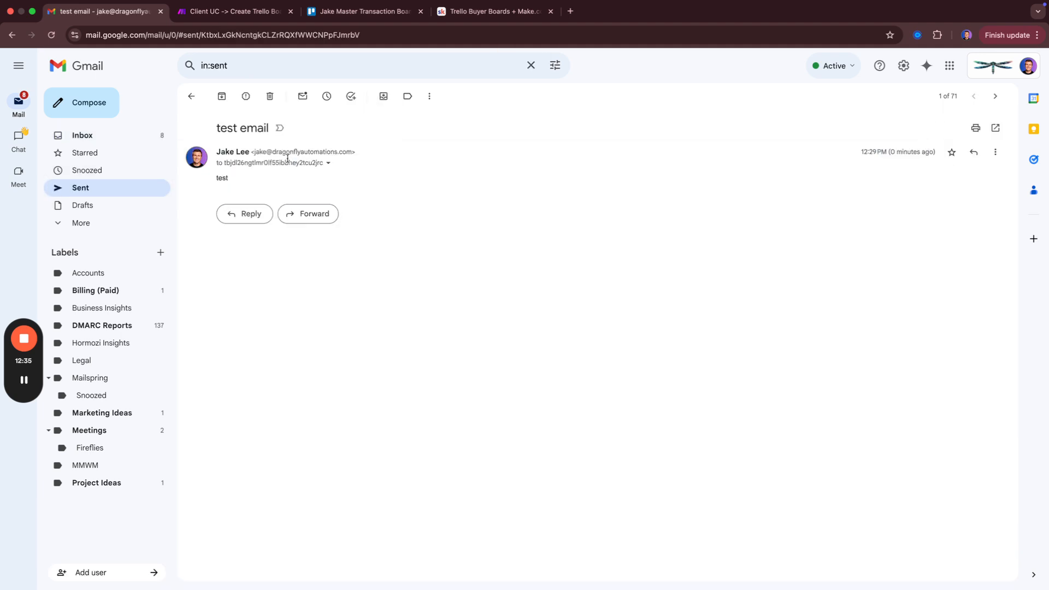
left_click(329, 163)
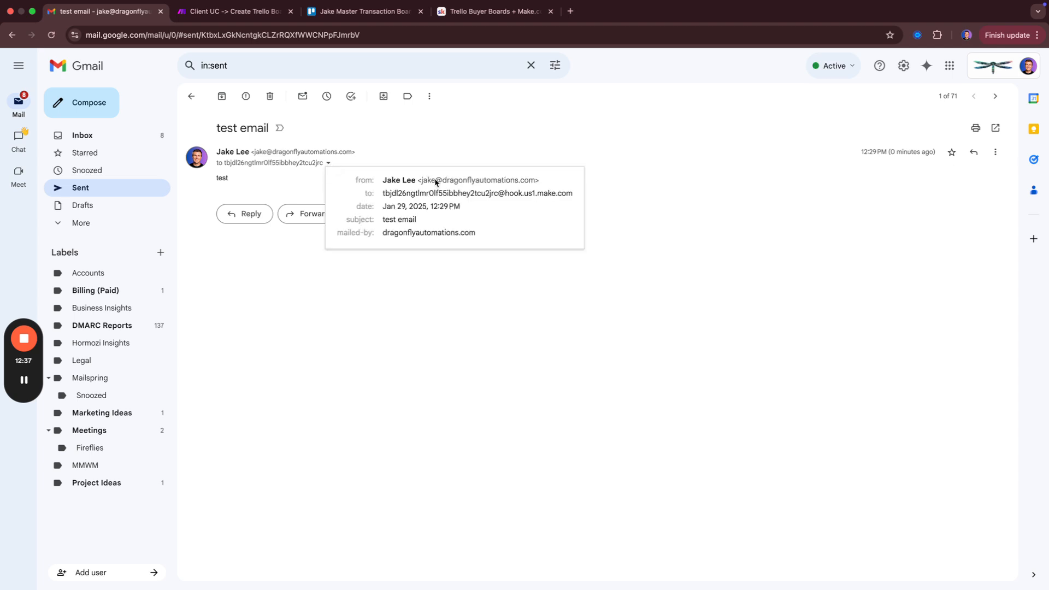
mouse_move(415, 195)
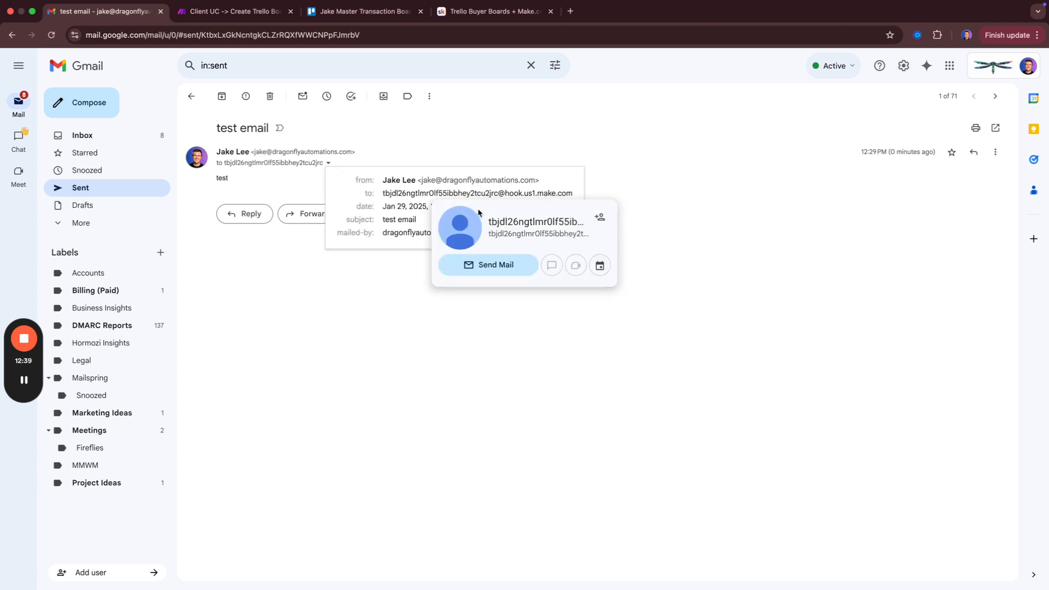
left_click(600, 221)
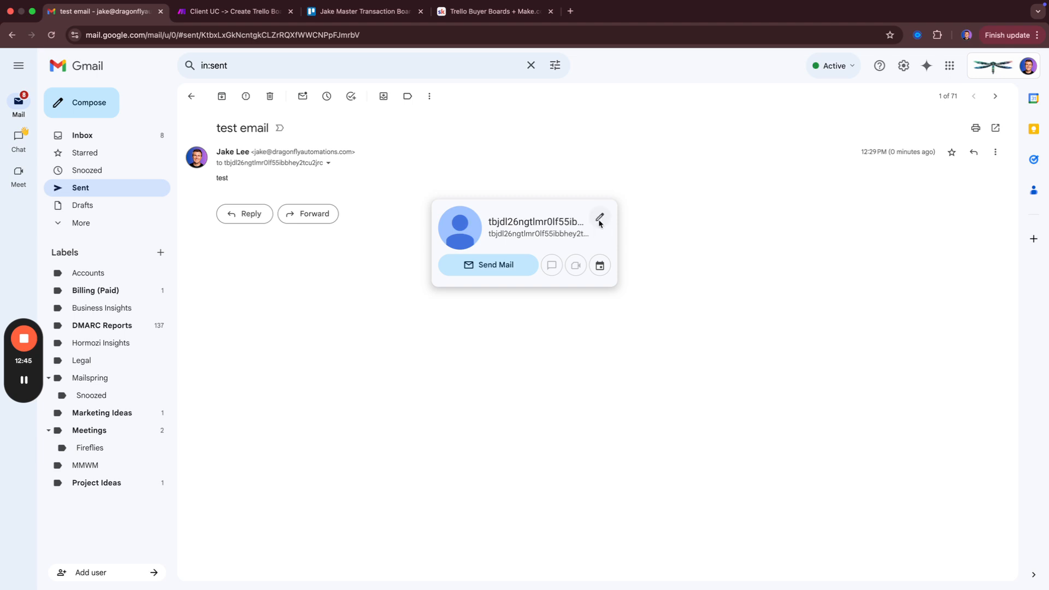
Set the new mailhook contact's first name to "UC - AI assistant" and save the contact.
left_click(599, 219)
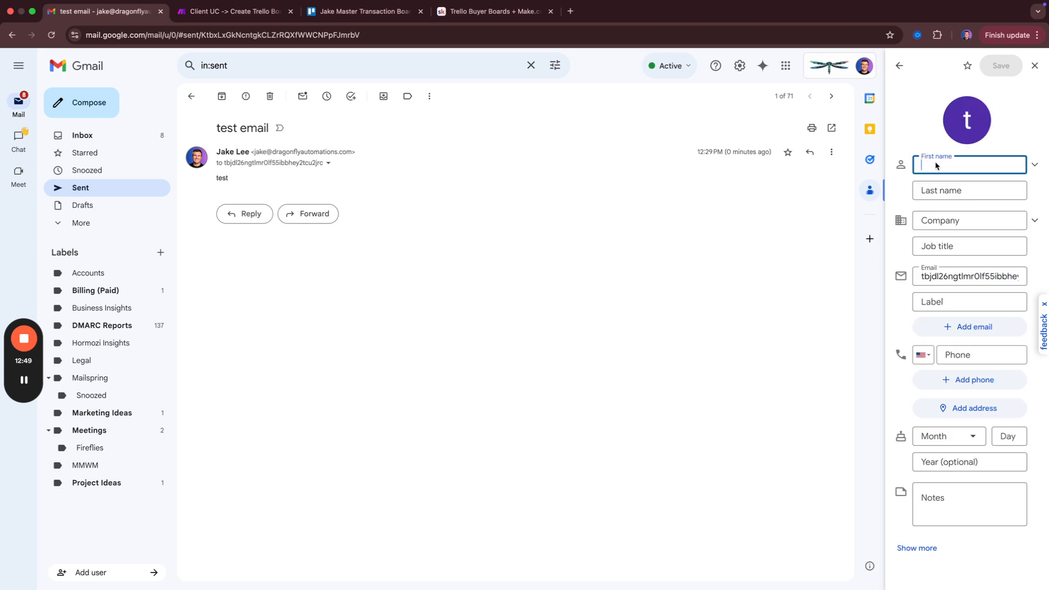
type("T")
key("BackSpace")
key("BackSpace")
key("BackSpace")
type("UC - AI assistatn")
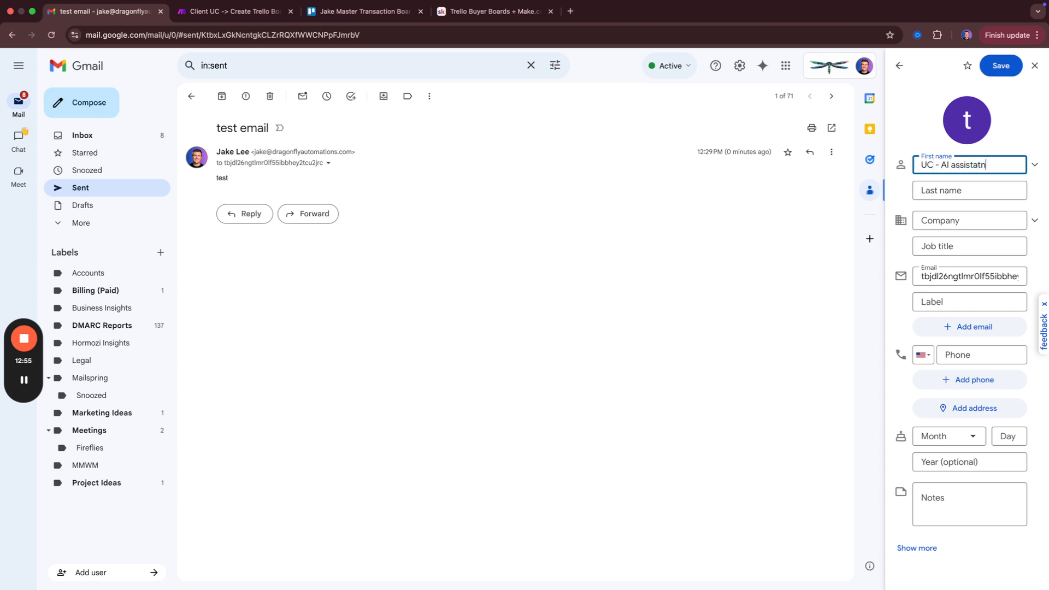
key("BackSpace")
key("BackSpace")
type("nt")
left_click(1002, 65)
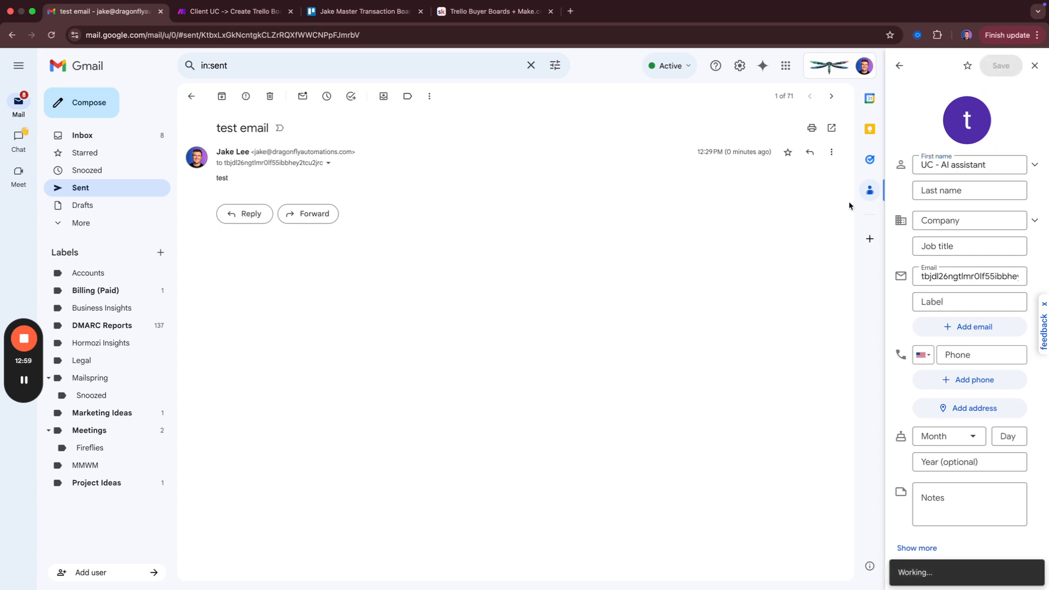
Start a new email and choose the "UC - AI assistant" contact as the recipient by searching for "assis".
left_click(66, 106)
type("assis")
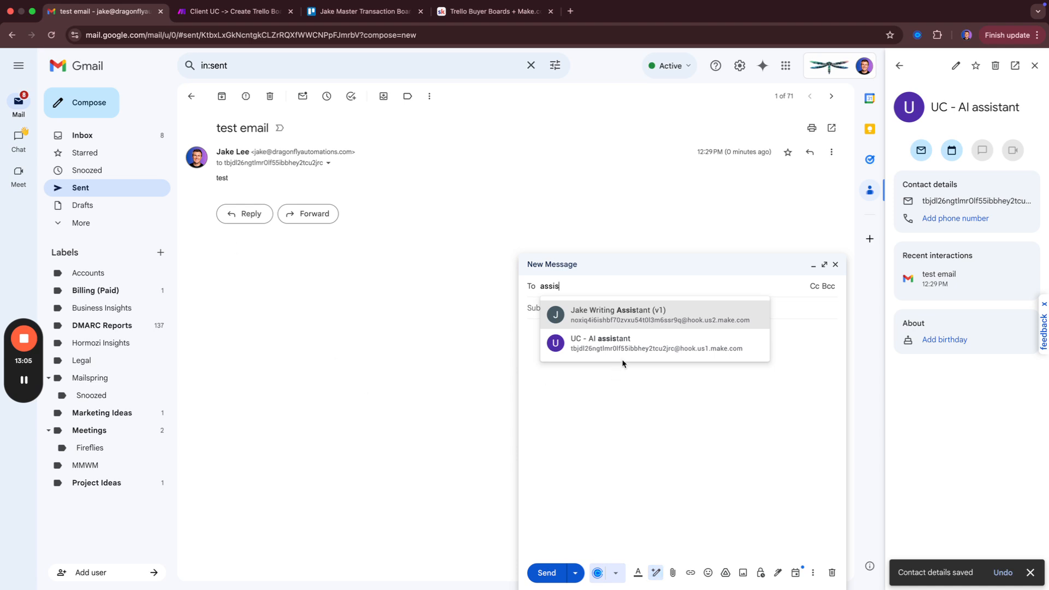
left_click(583, 349)
left_click(571, 321)
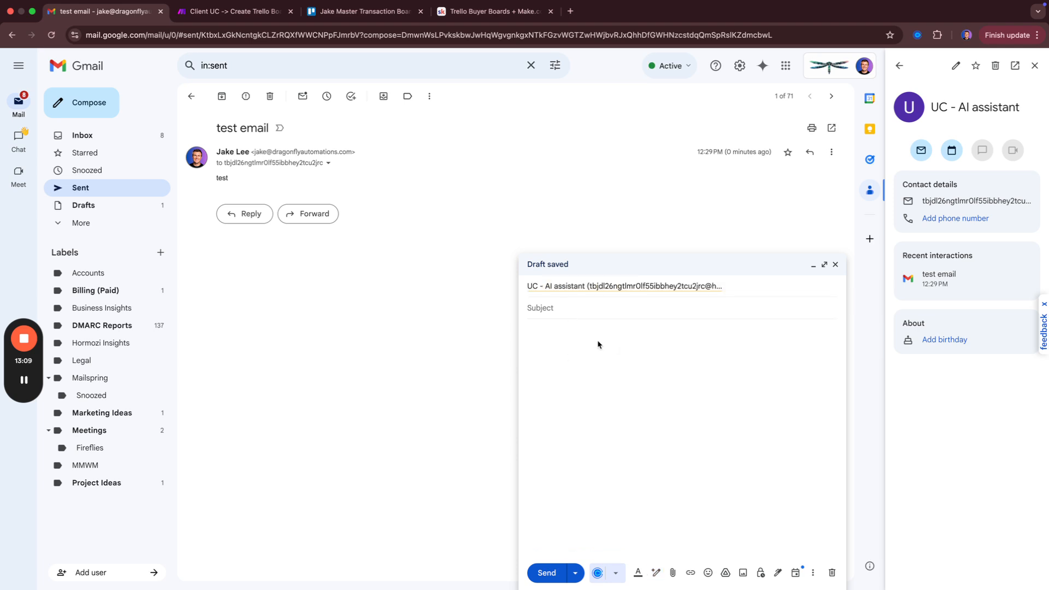
Return to the Make scenario and close the Webhooks module settings without saving.
key("ctrl+Right")
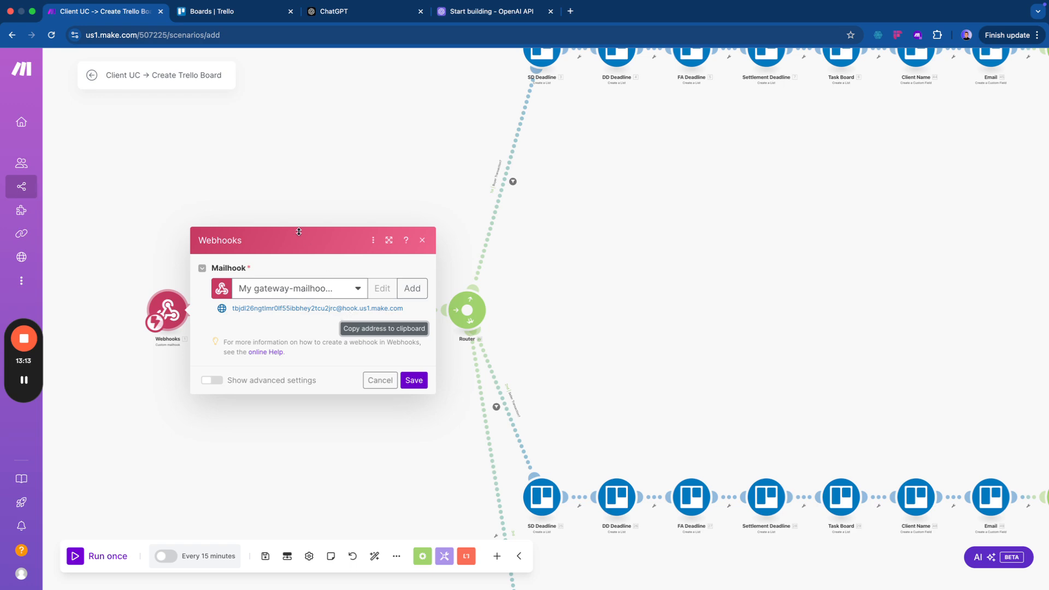
key("ctrl+Left")
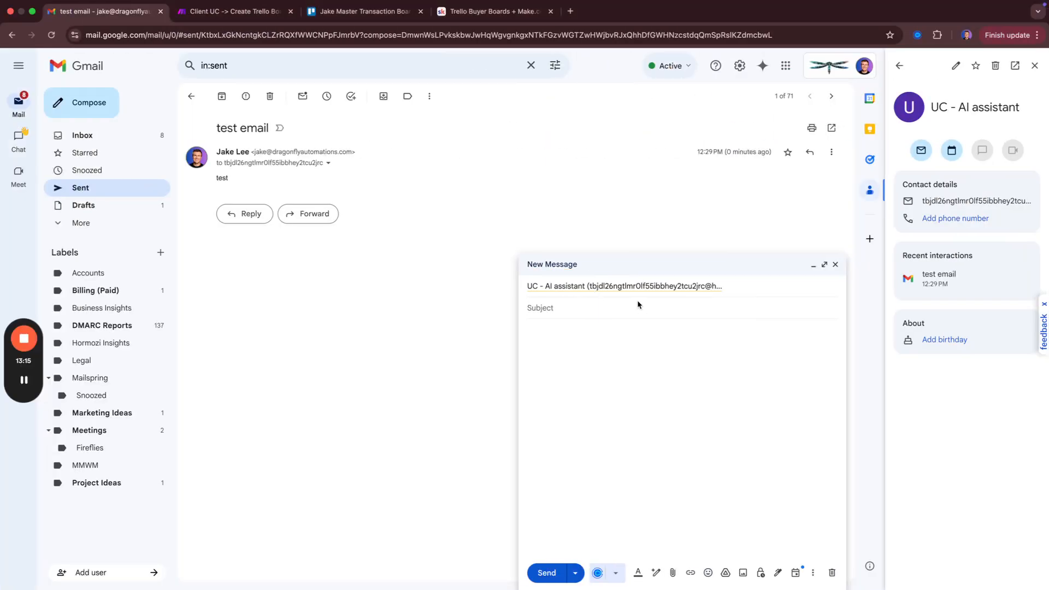
key("ctrl+Right")
left_click(423, 240)
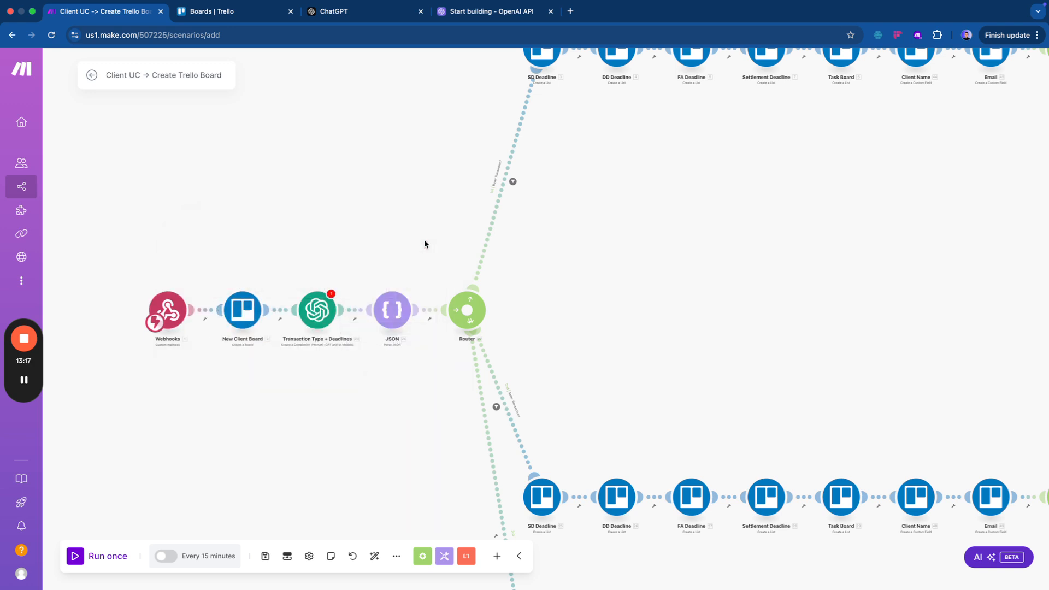
Try to save the Client UC -> Create Trello Board scenario.
scroll(377, 326, "down", 5)
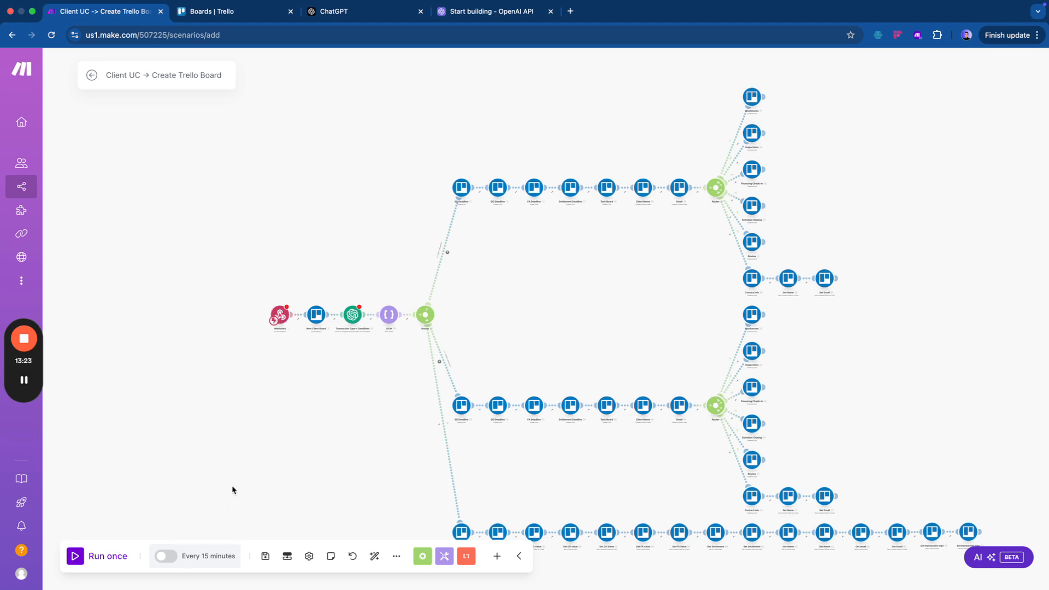
scroll(335, 414, "down", 3)
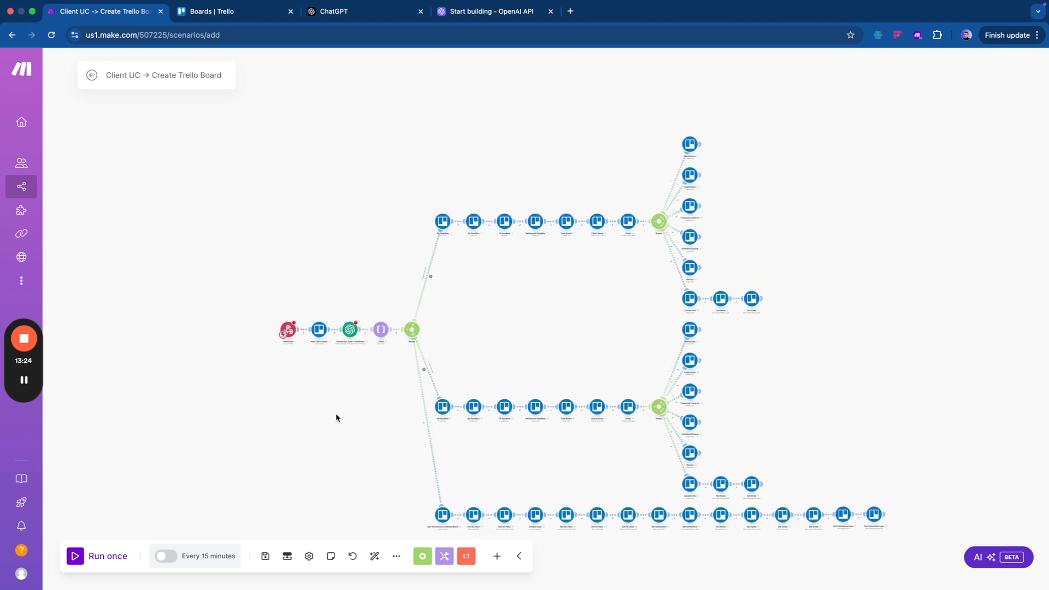
left_click(265, 556)
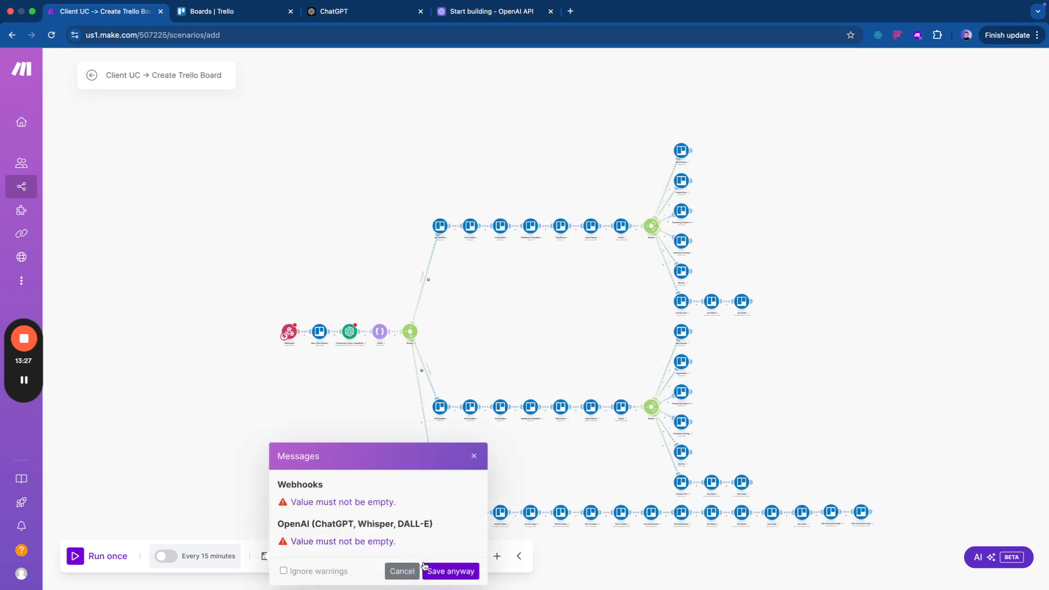
Create the mailhook "My gateway-mailhook webhook" in the Webhooks module and save the module settings.
left_click(292, 334)
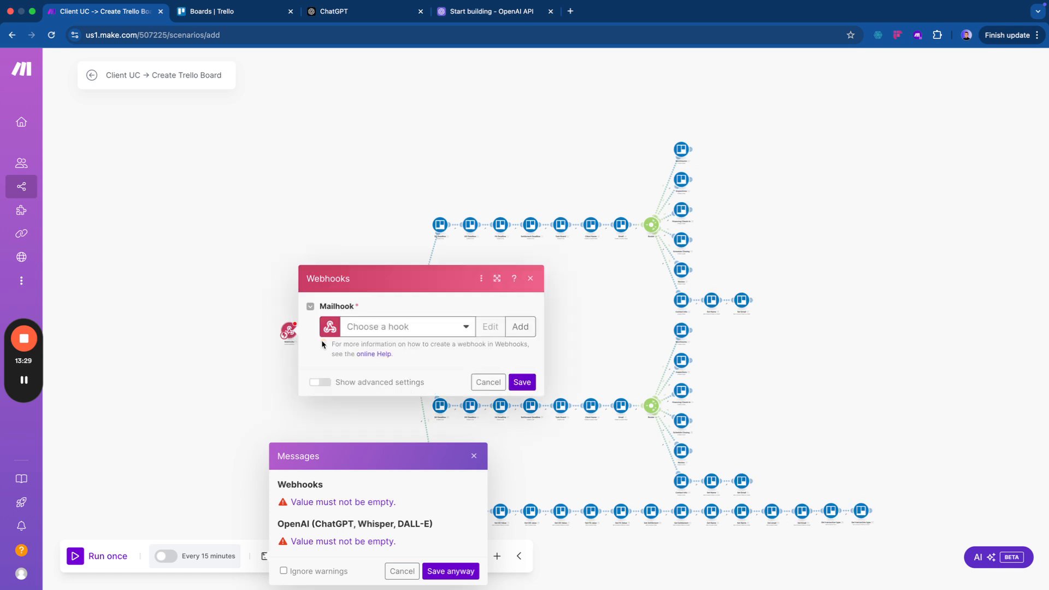
left_click(516, 333)
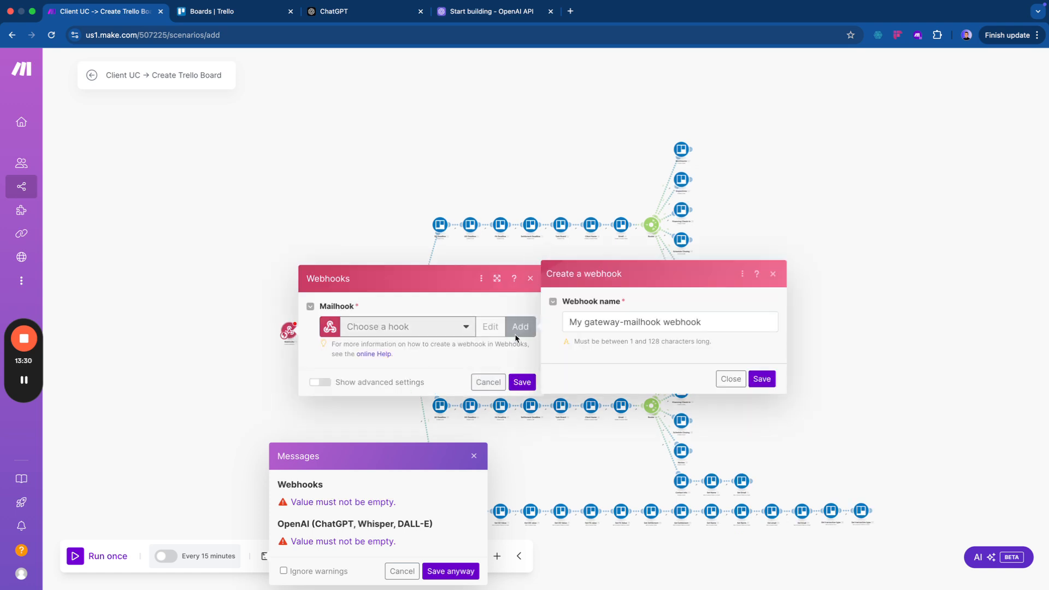
left_click(762, 379)
left_click(522, 401)
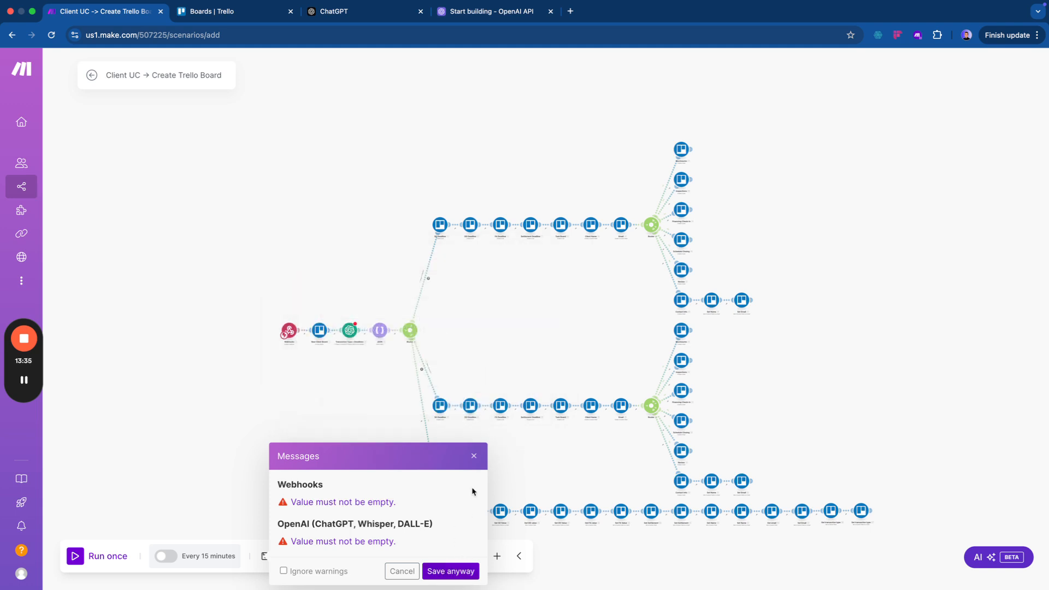
Dismiss the save messages and start a new connection in the Transaction Type + Deadlines OpenAI module.
left_click(473, 457)
left_click(349, 332)
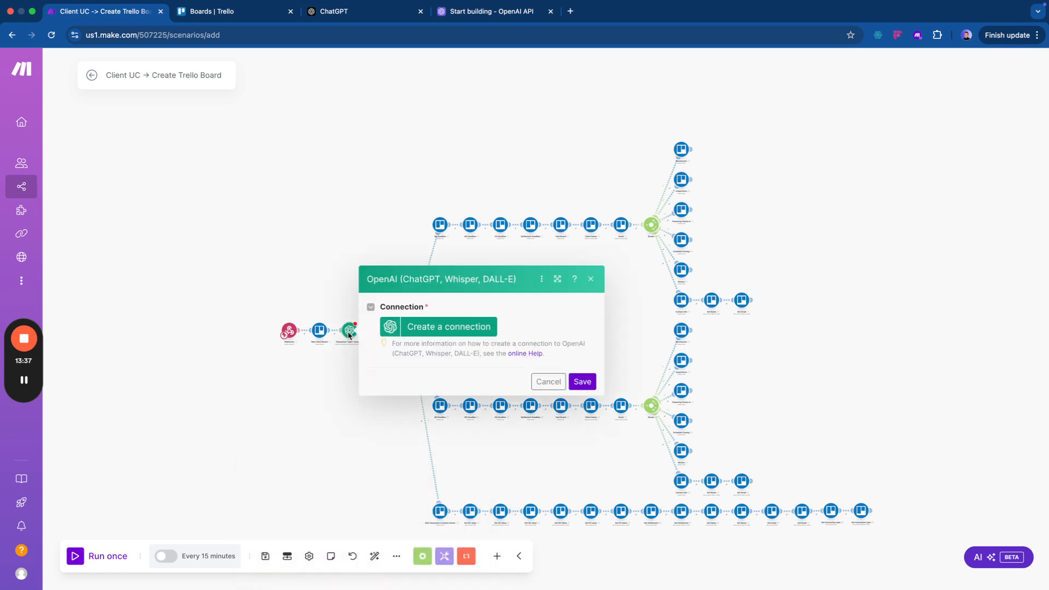
left_click(452, 331)
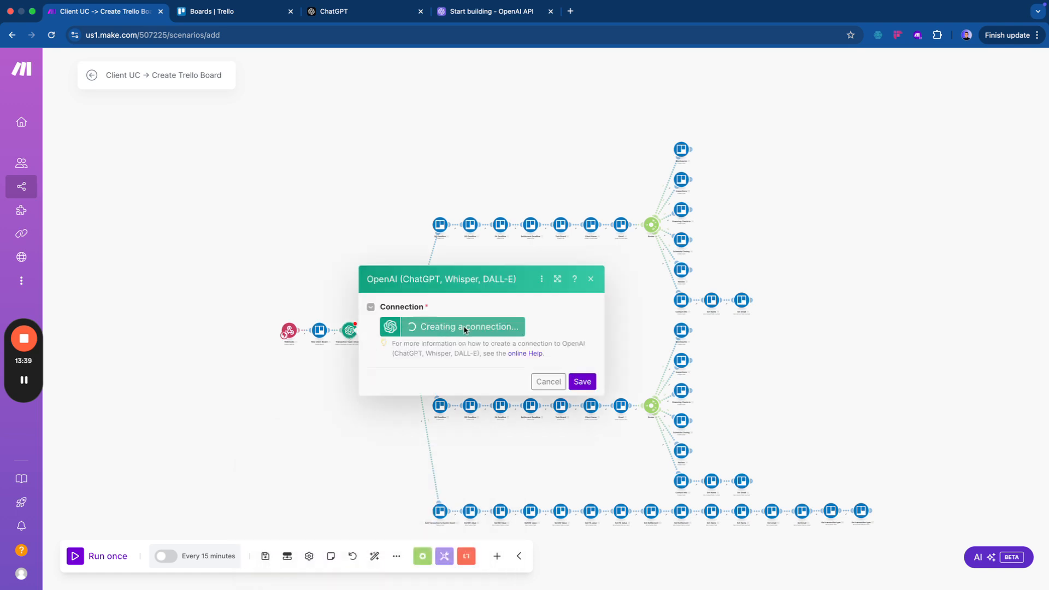
Try to save "My OpenAI connection" with the clipboard content as the API key, declining to store the password.
left_click(615, 346)
key("super+v")
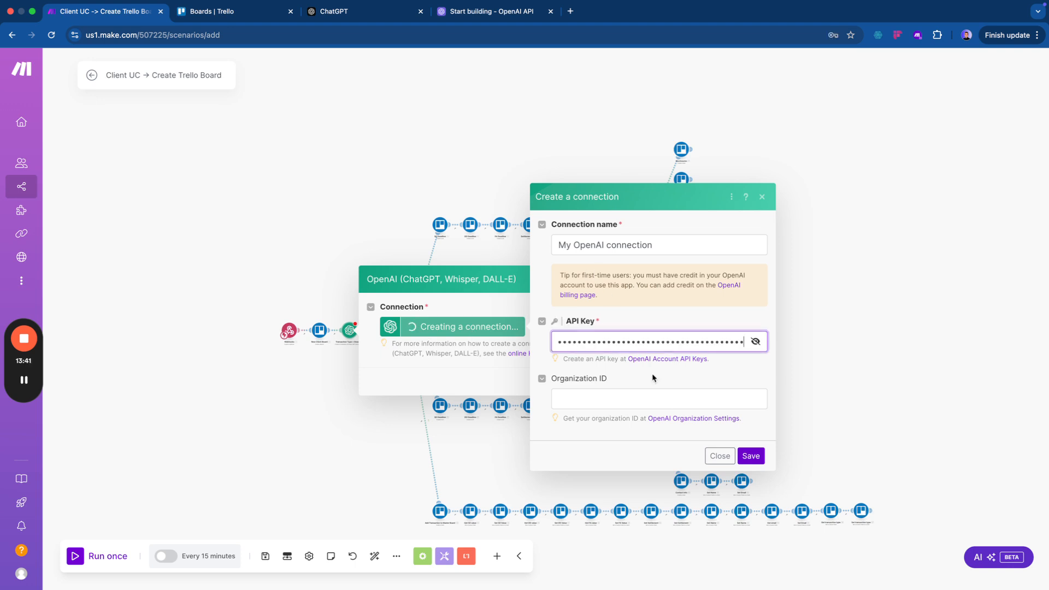
left_click(749, 455)
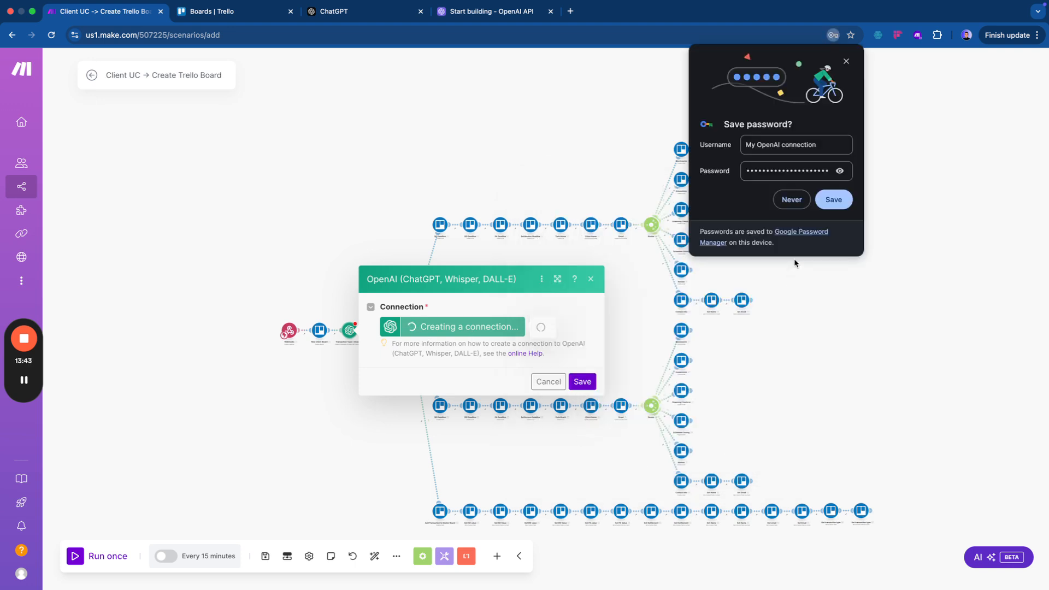
left_click(790, 200)
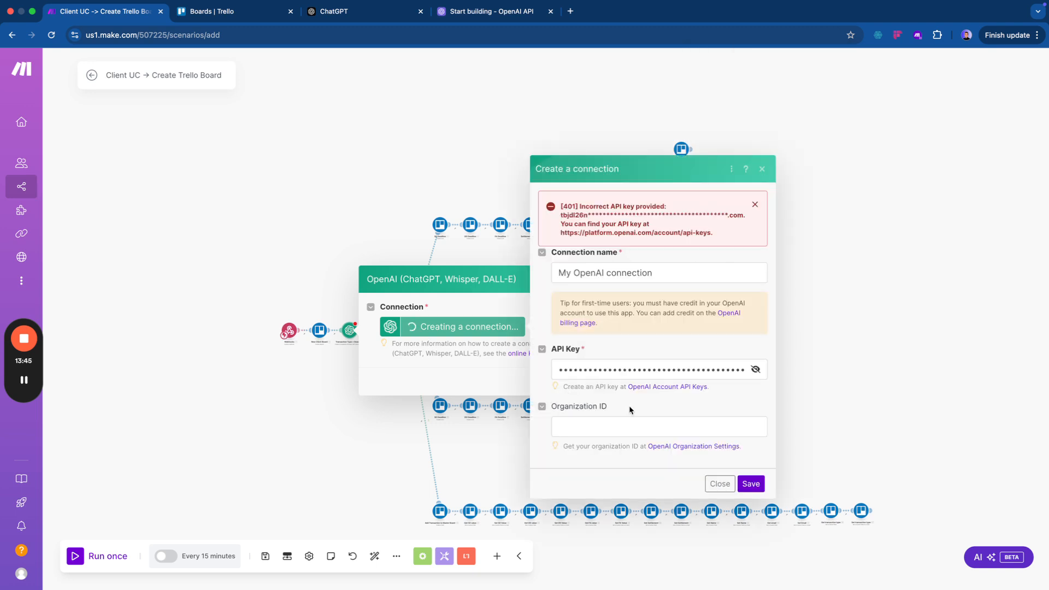
Copy the test API key from the OpenAI Platform page and save "My OpenAI connection" with that API key.
left_click(340, 11)
key("ctrl+Tab")
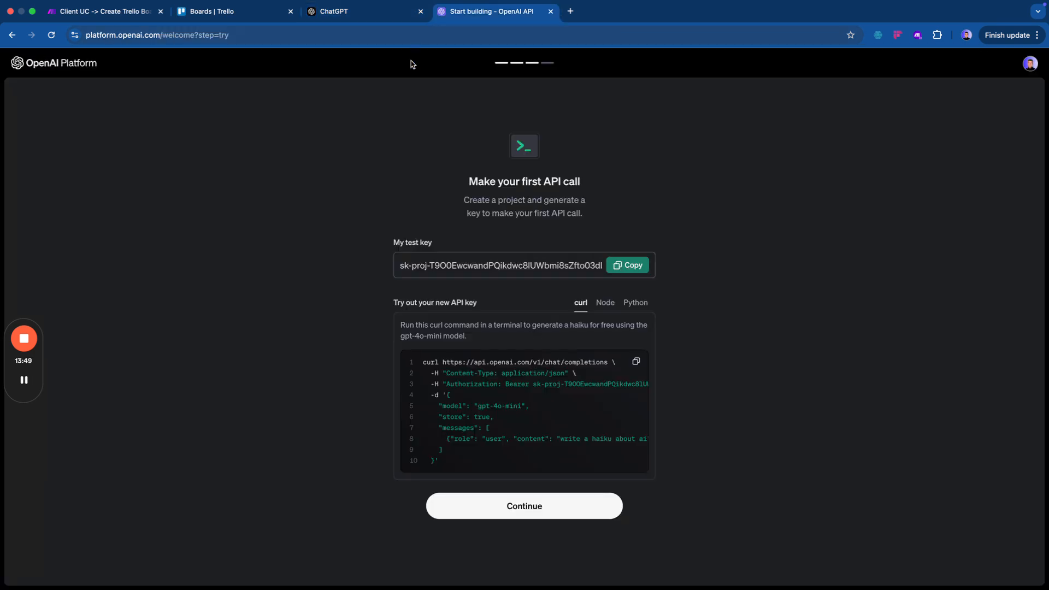
left_click(632, 266)
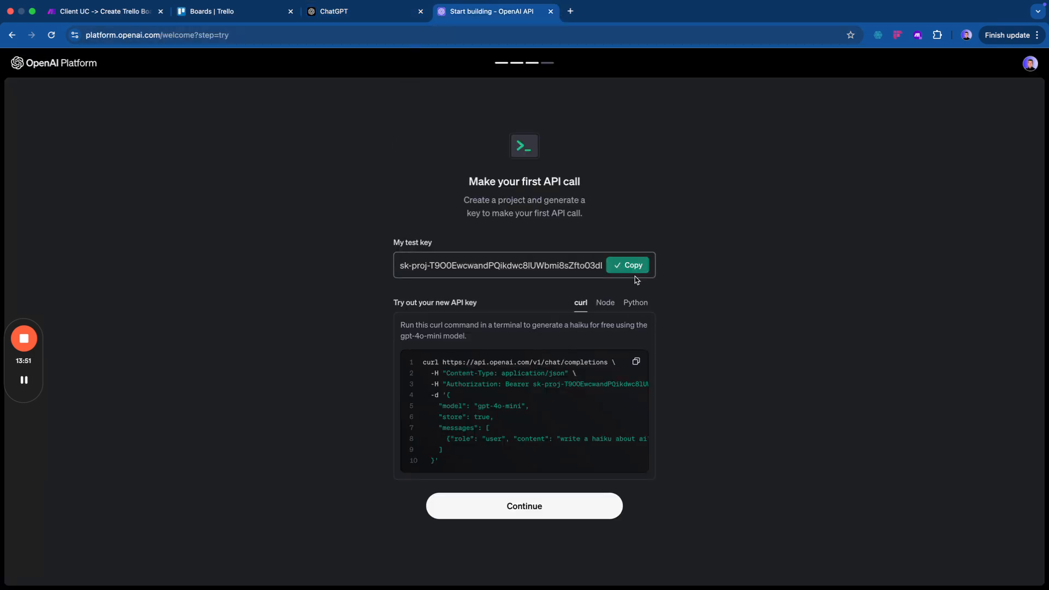
key("ctrl+Tab")
triple_click(648, 368)
key("ctrl+v")
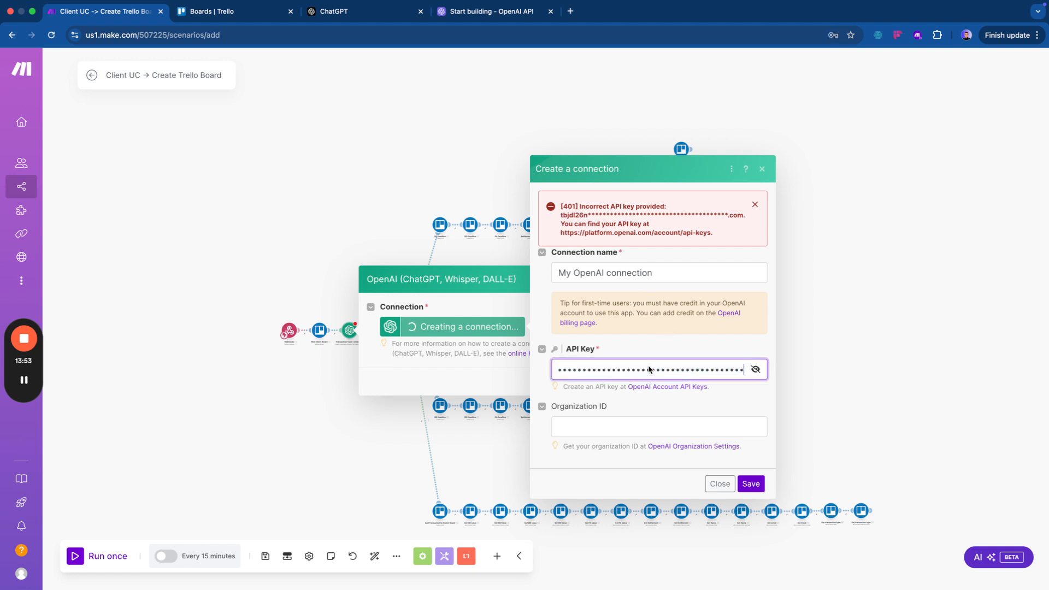
left_click(749, 484)
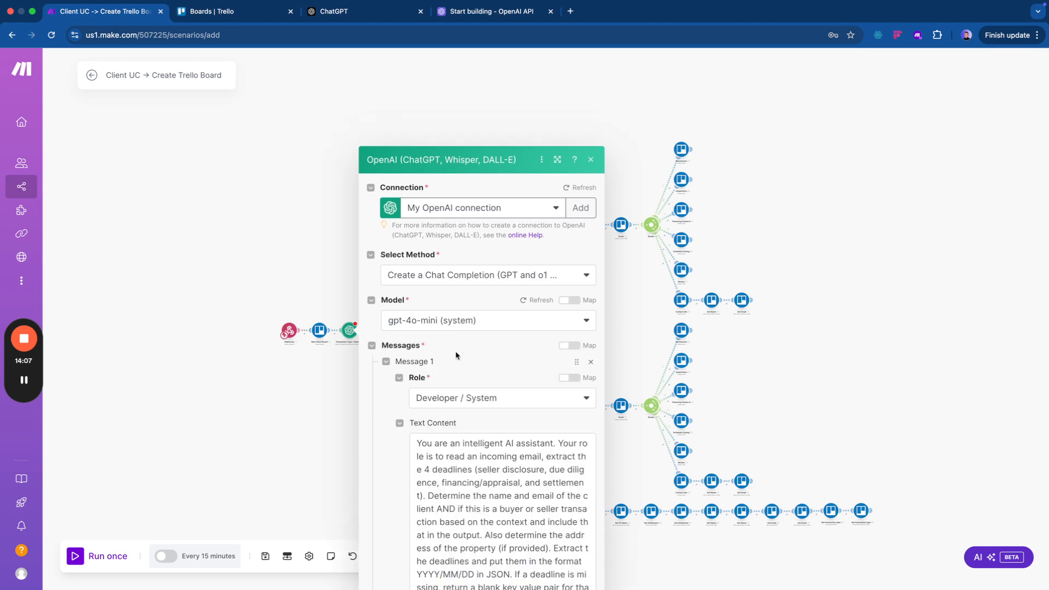
Review the prompt messages in the OpenAI module, then save the module settings and the scenario.
scroll(444, 360, "down", 10)
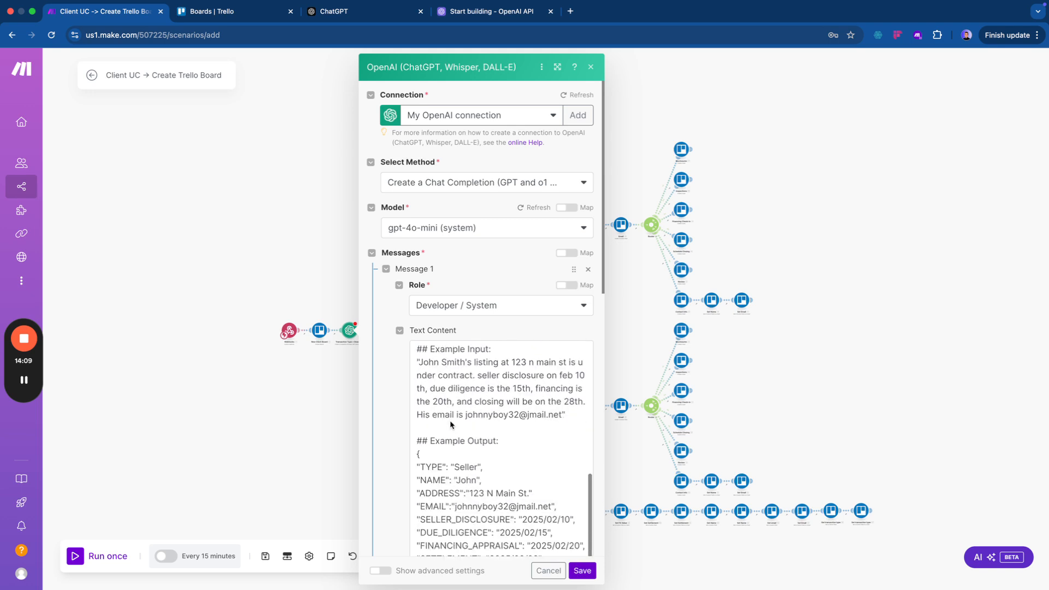
scroll(449, 416, "down", 3)
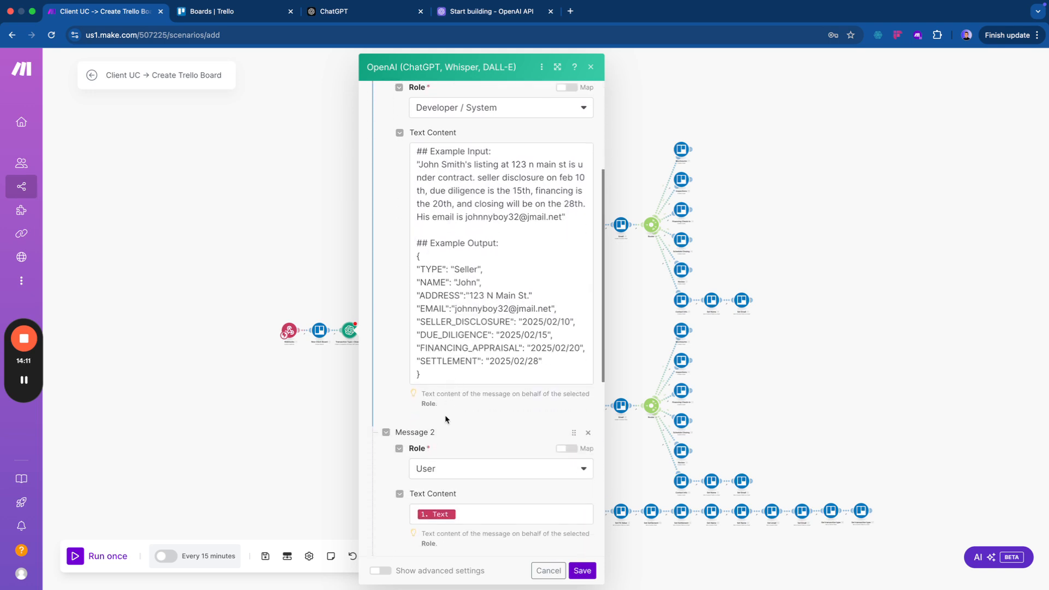
left_click(581, 573)
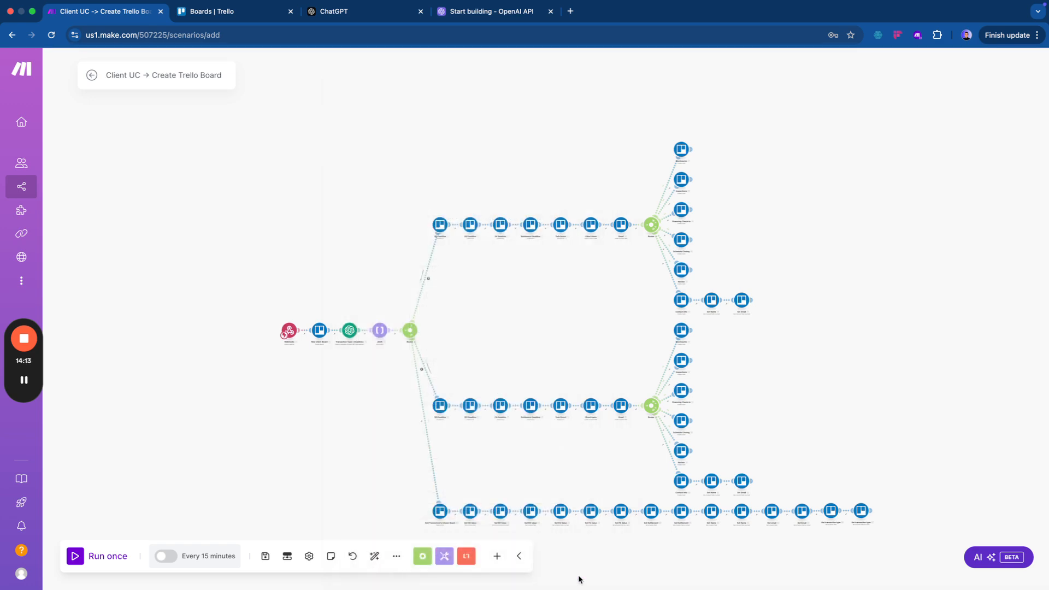
scroll(314, 407, "up", 5)
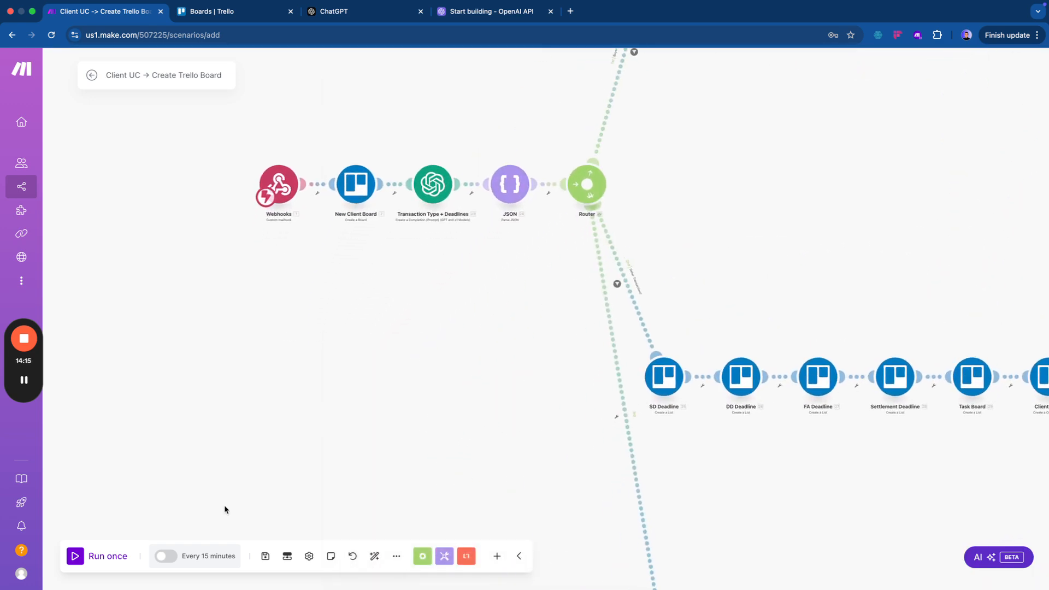
left_click(264, 557)
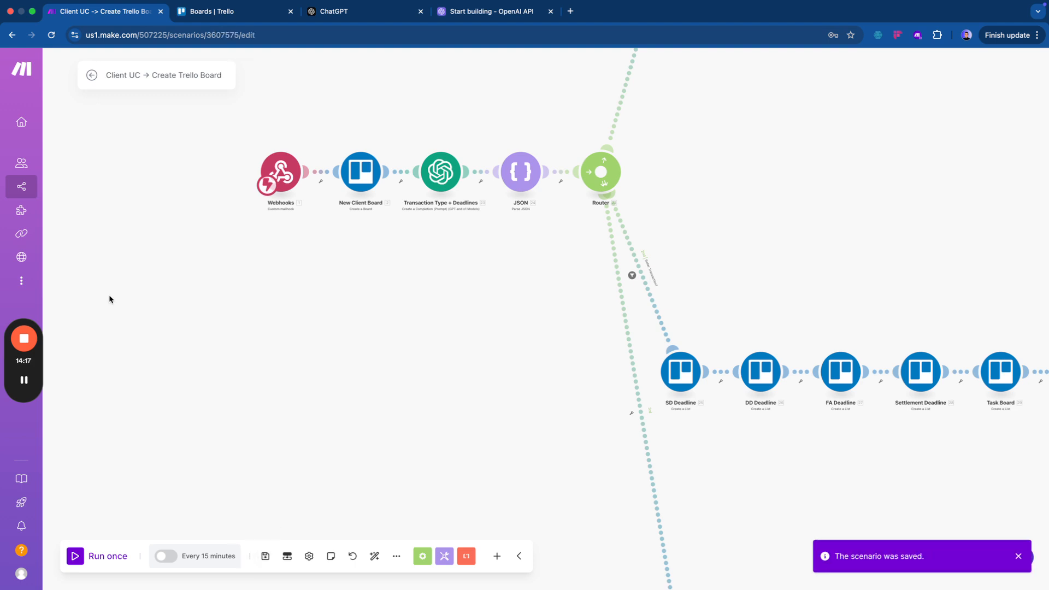
Return to the list of all scenarios and create a new empty scenario.
left_click(91, 76)
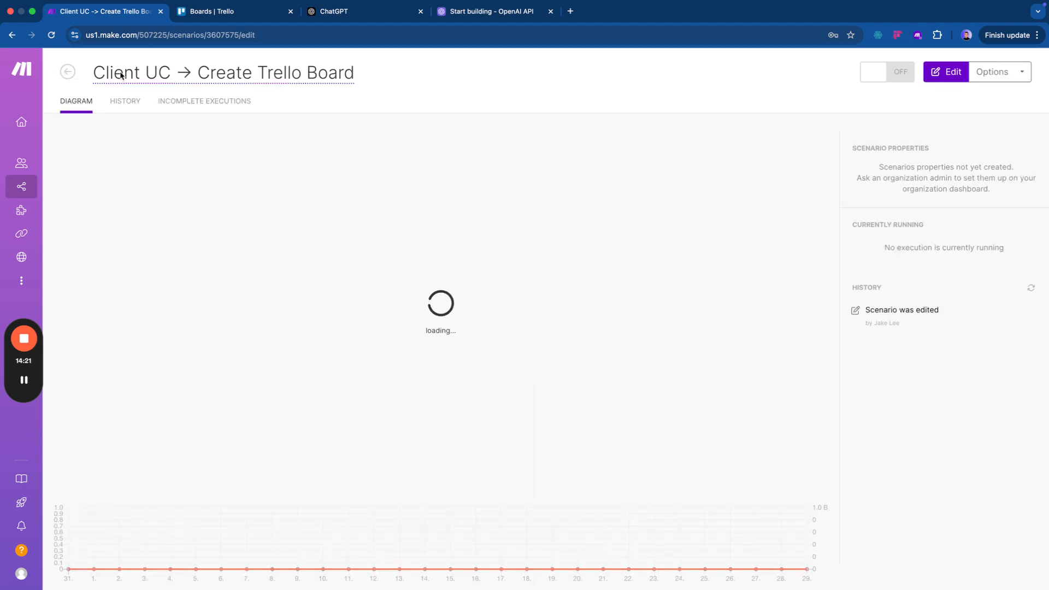
left_click(69, 72)
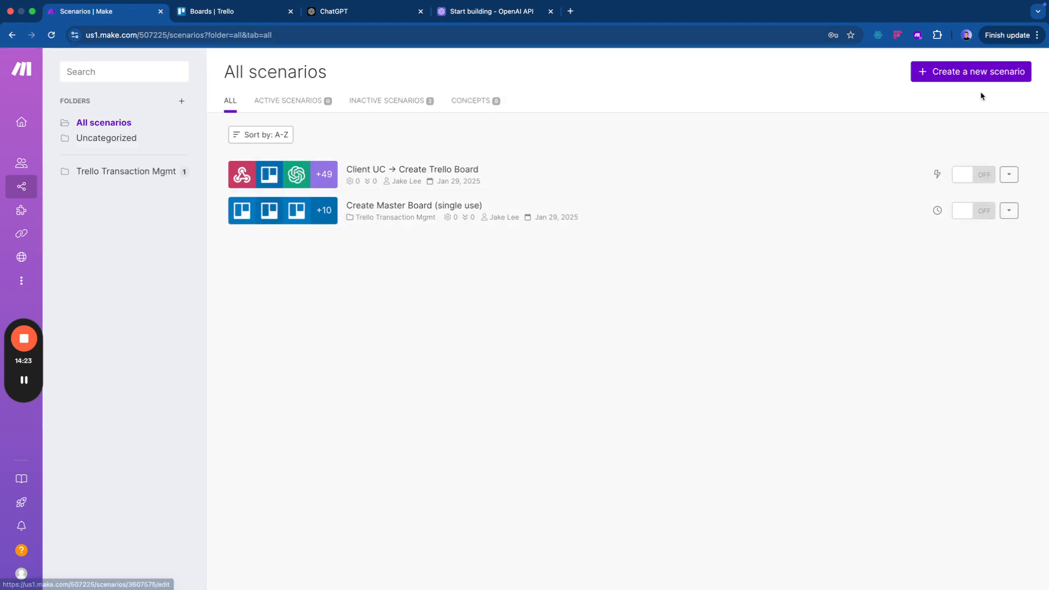
left_click(971, 72)
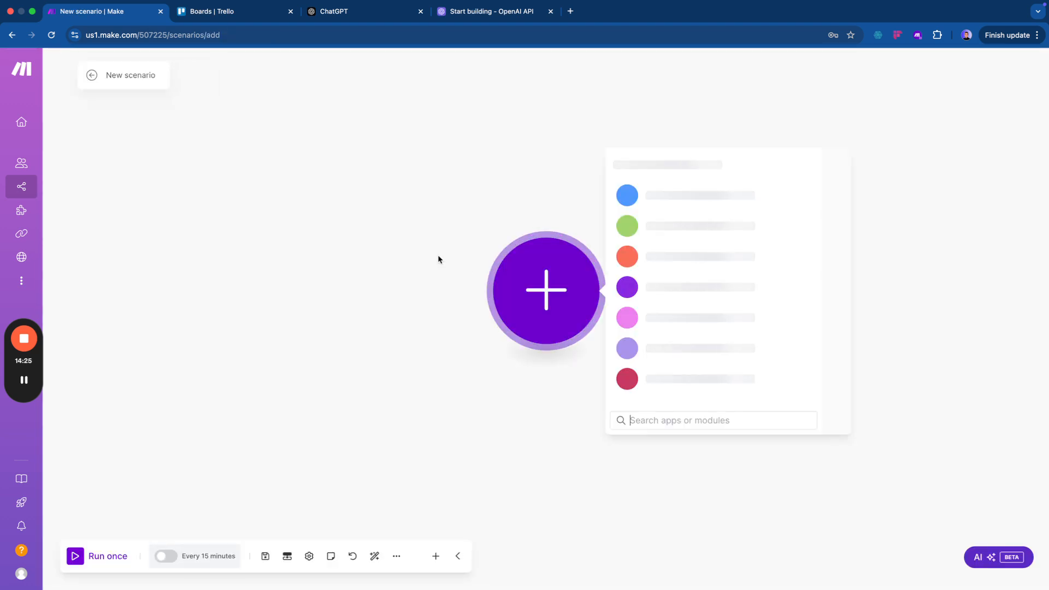
left_click(421, 383)
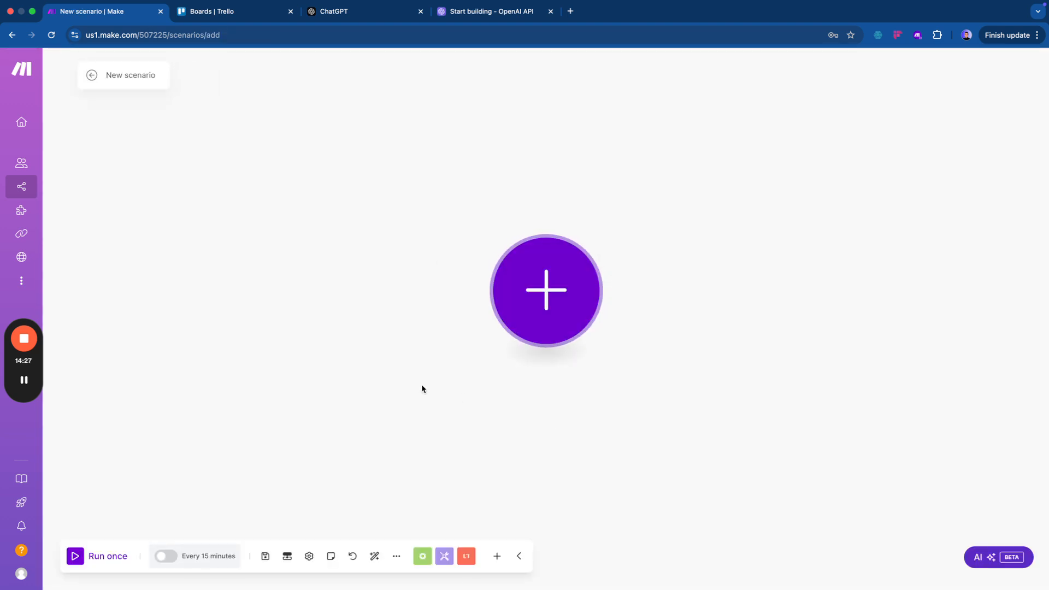
Open the file selection for importing a blueprint into the new scenario.
left_click(396, 557)
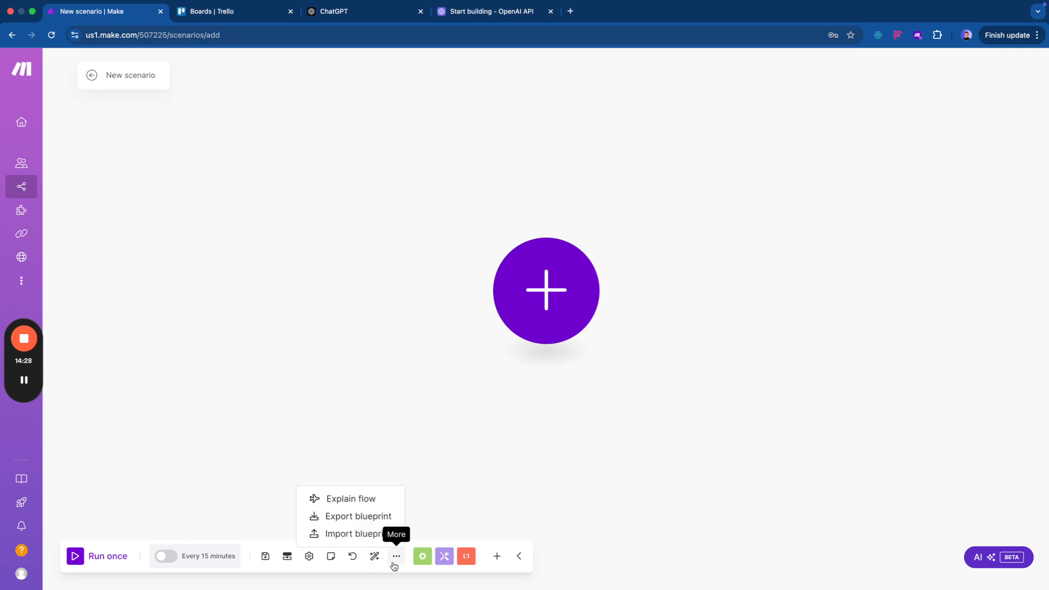
left_click(345, 532)
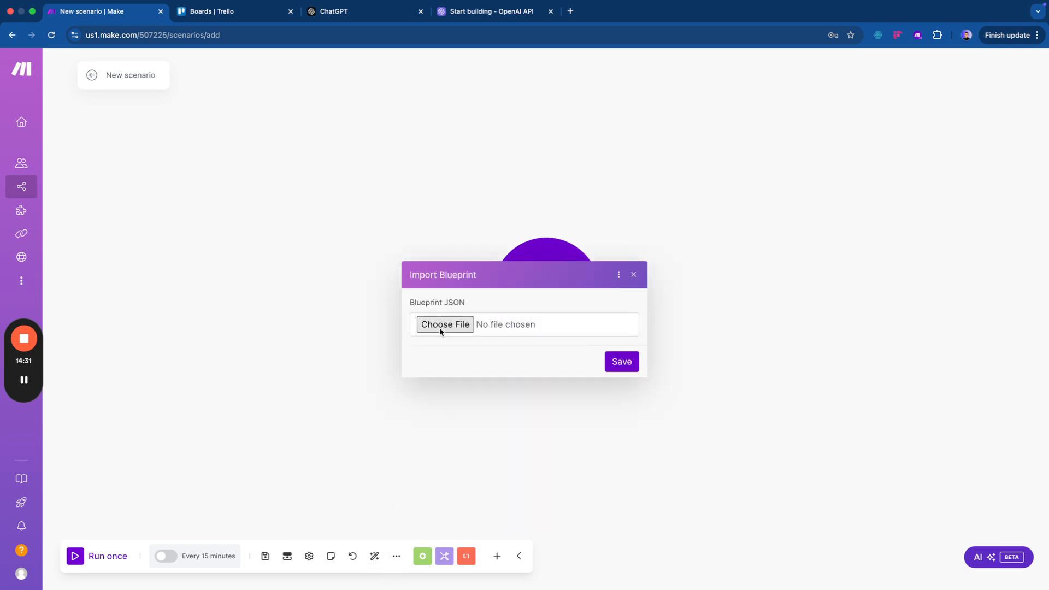
left_click(441, 328)
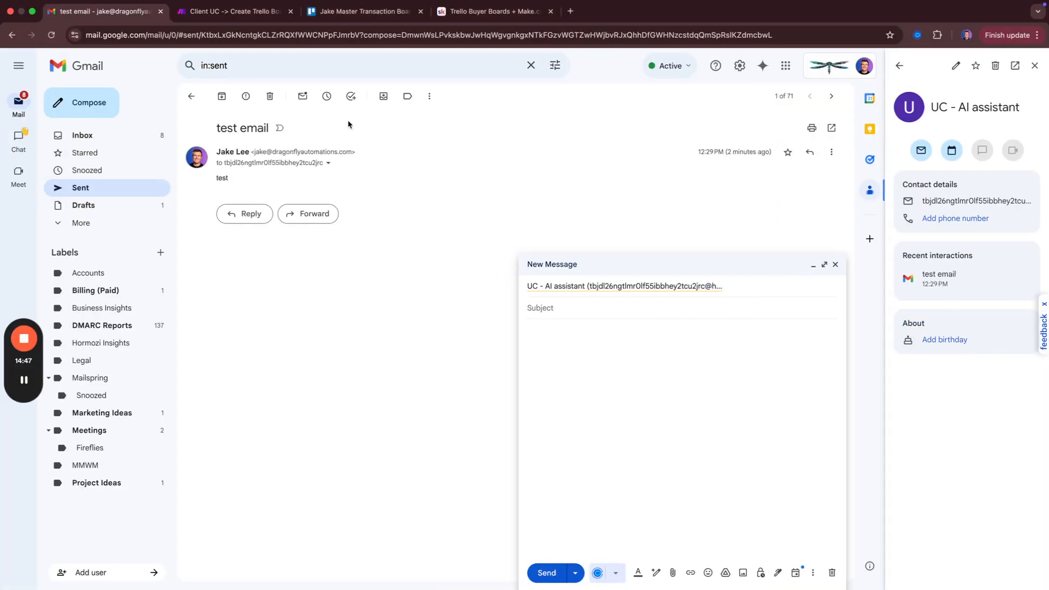
Switch to the Trello master transaction board and move the seller's card to the Send Seller Disclosure Email list and back.
left_click(256, 15)
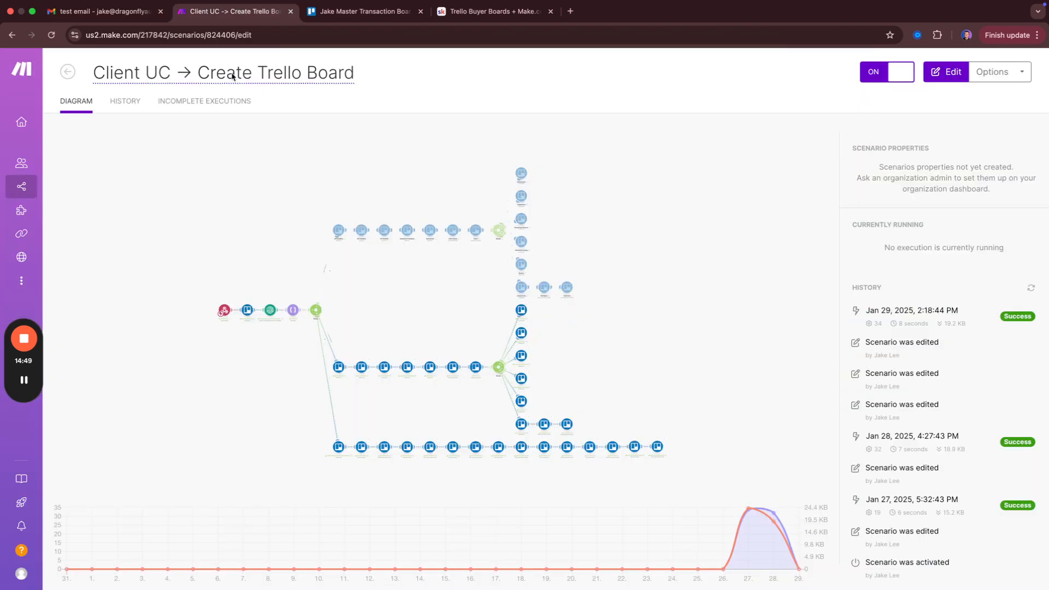
left_click(354, 20)
left_click_drag(249, 210, 398, 203)
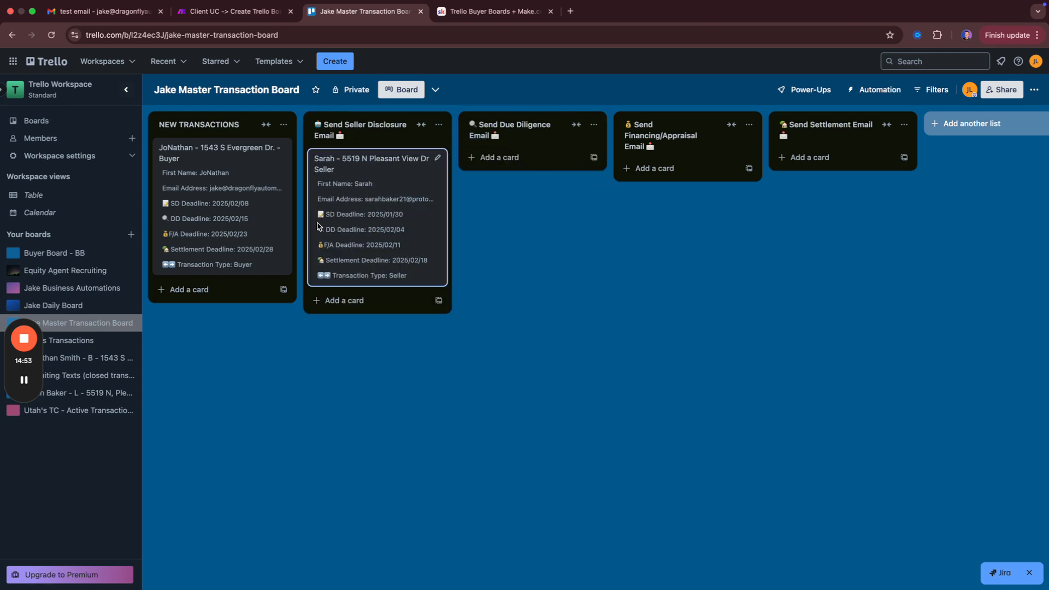
left_click_drag(327, 159, 374, 232)
left_click_drag(437, 227, 281, 198)
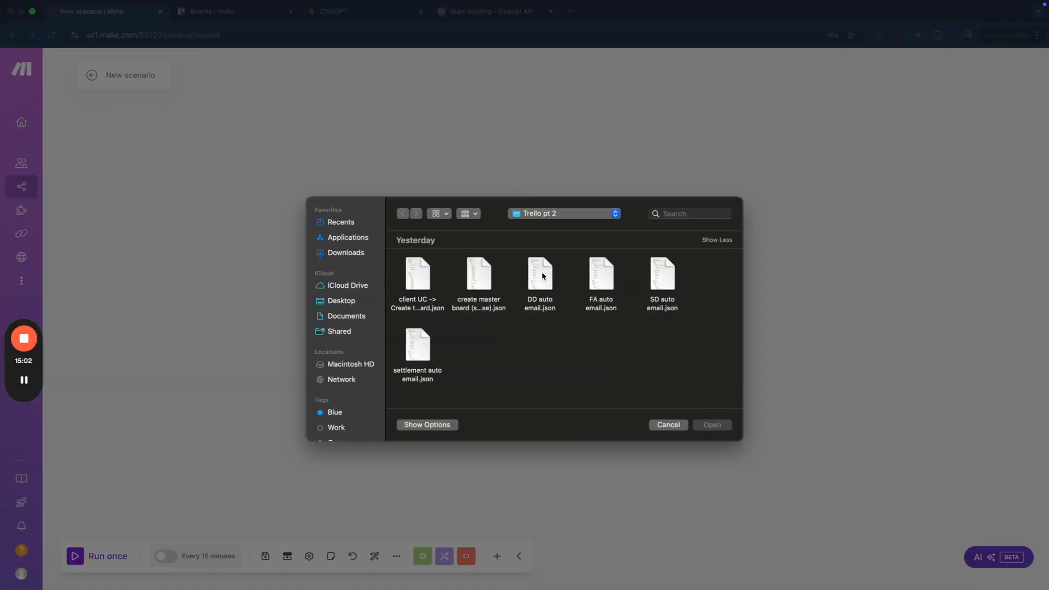
Import the "SD auto email.json" blueprint into the new Make scenario.
left_click(544, 276)
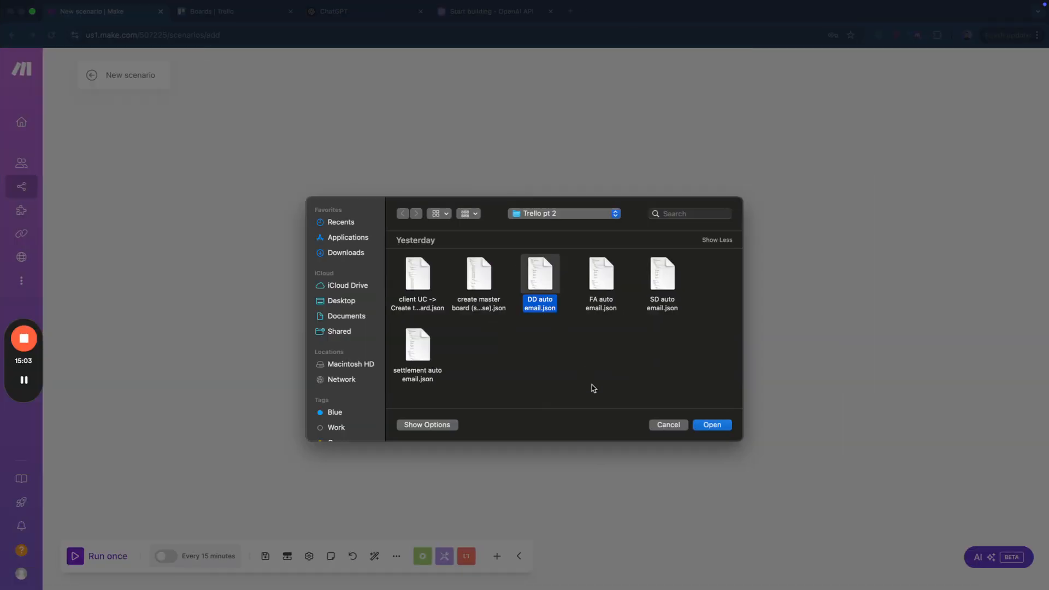
left_click(660, 303)
left_click(712, 425)
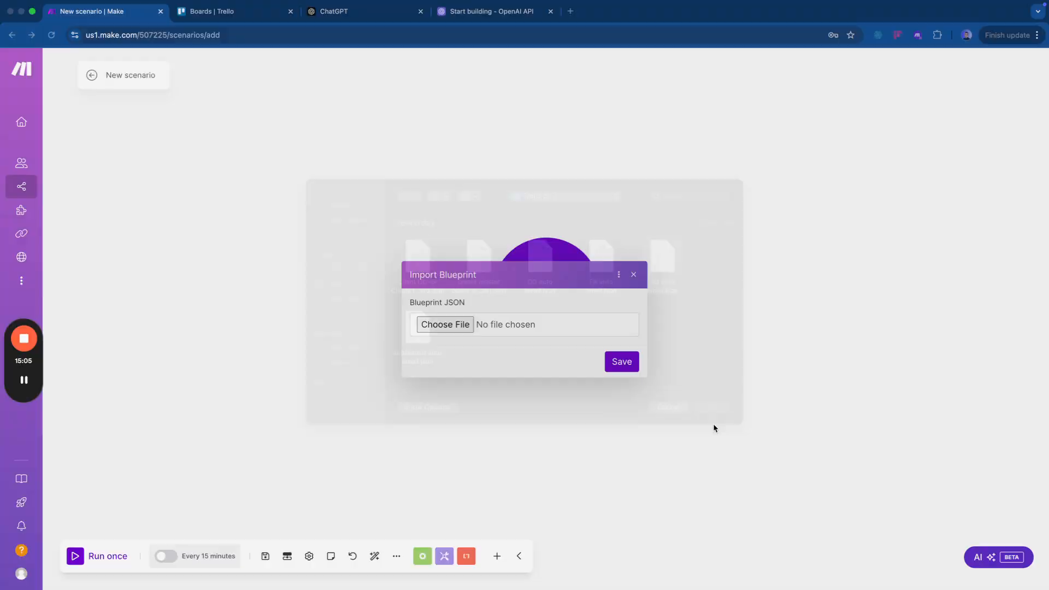
left_click(623, 361)
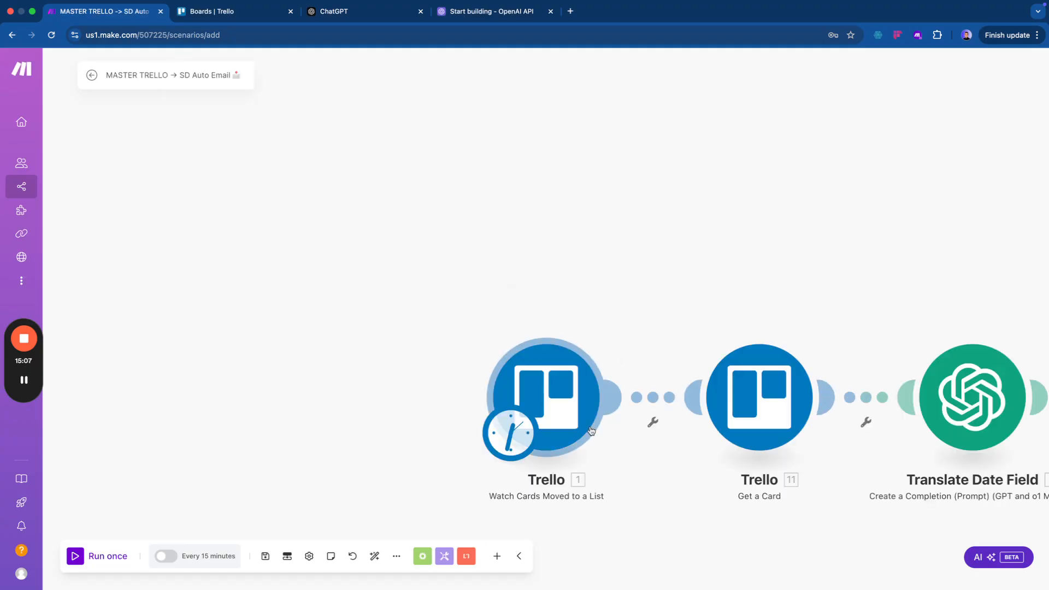
scroll(428, 333, "down", 3)
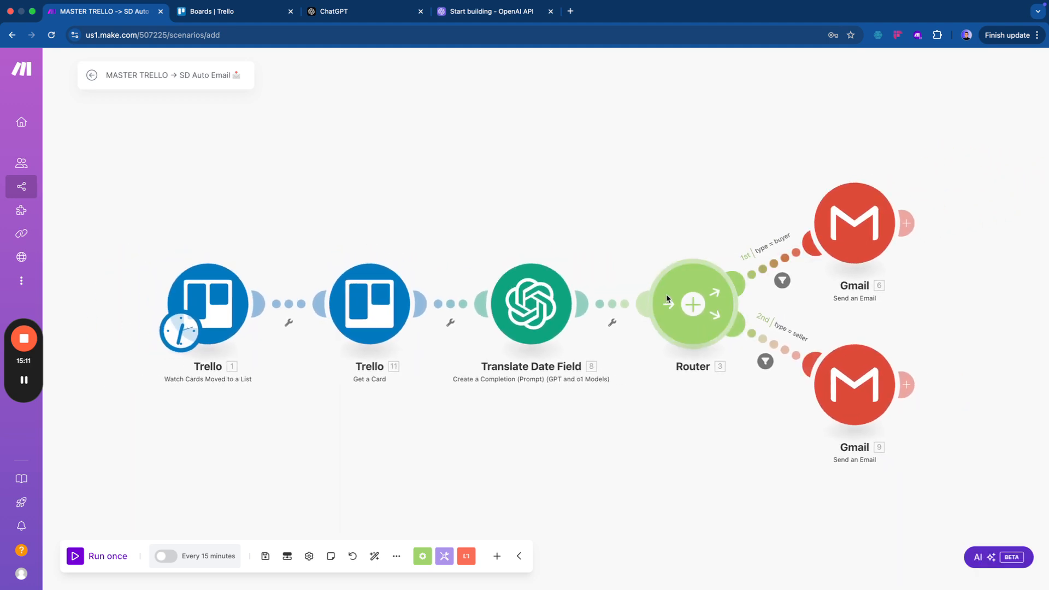
key("super+alt+i")
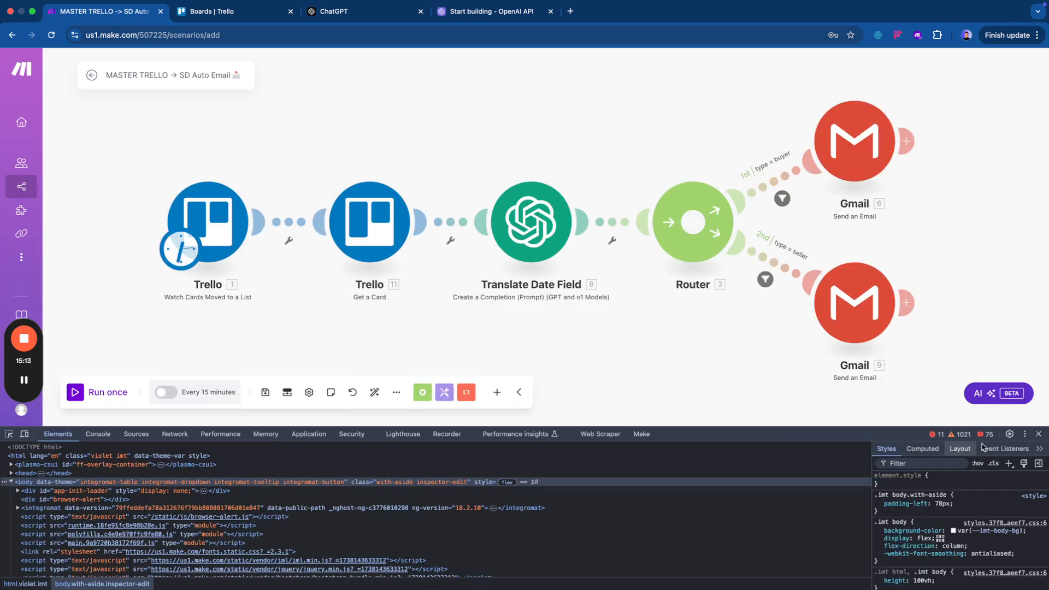
left_click(1040, 435)
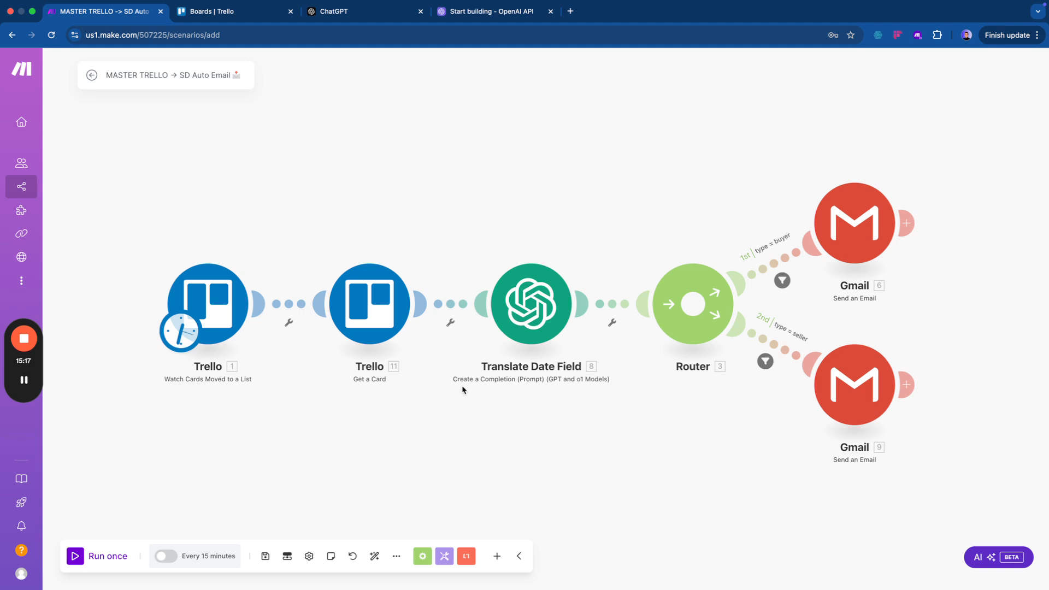
Try to set the Watch Cards Moved to a List trigger to the joinequity-trello connection and choose its board.
left_click(207, 303)
left_click(361, 308)
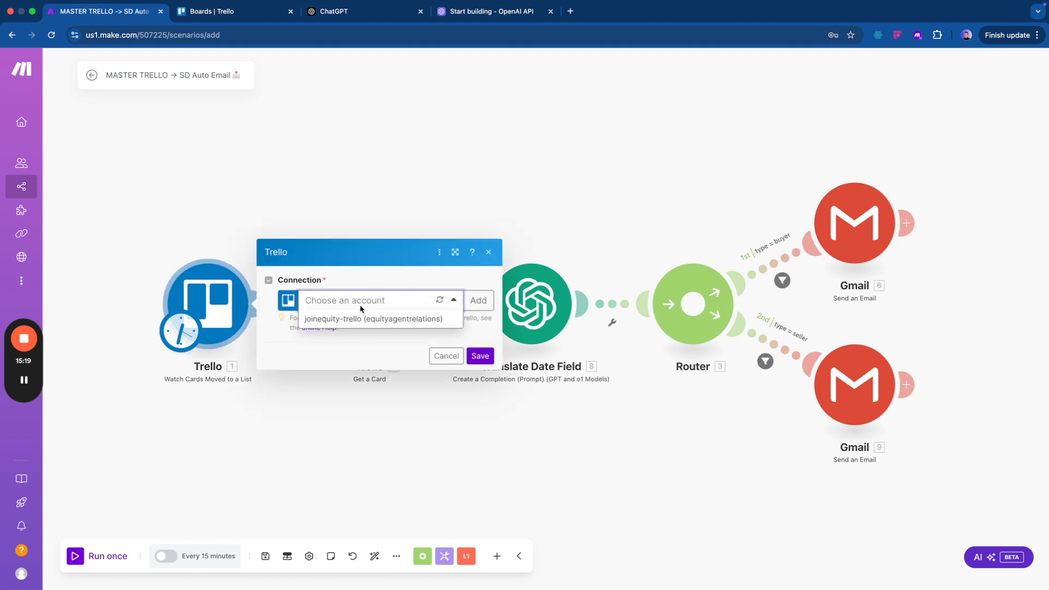
left_click(365, 319)
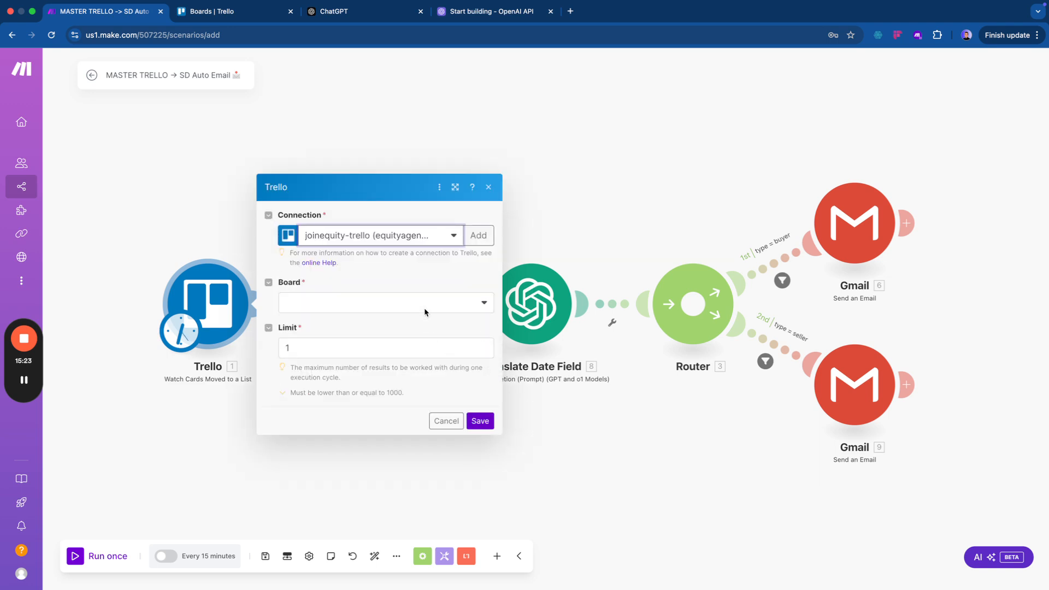
left_click(426, 302)
left_click(403, 273)
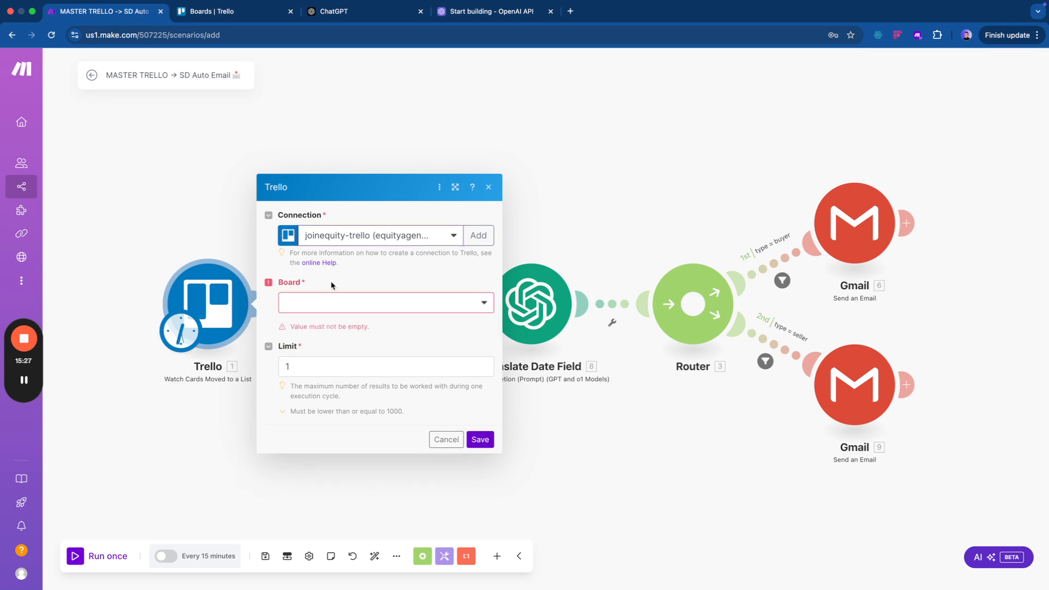
left_click(488, 188)
Try to save the SD Auto Email scenario despite its missing value, and leave it unsaved for the list of all scenarios.
left_click(90, 78)
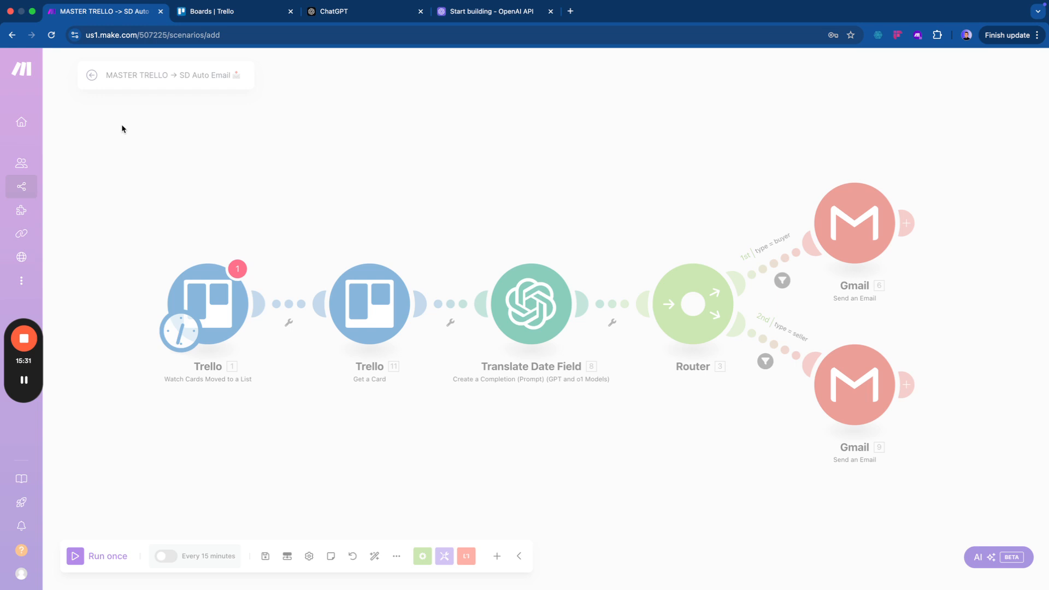
left_click(616, 149)
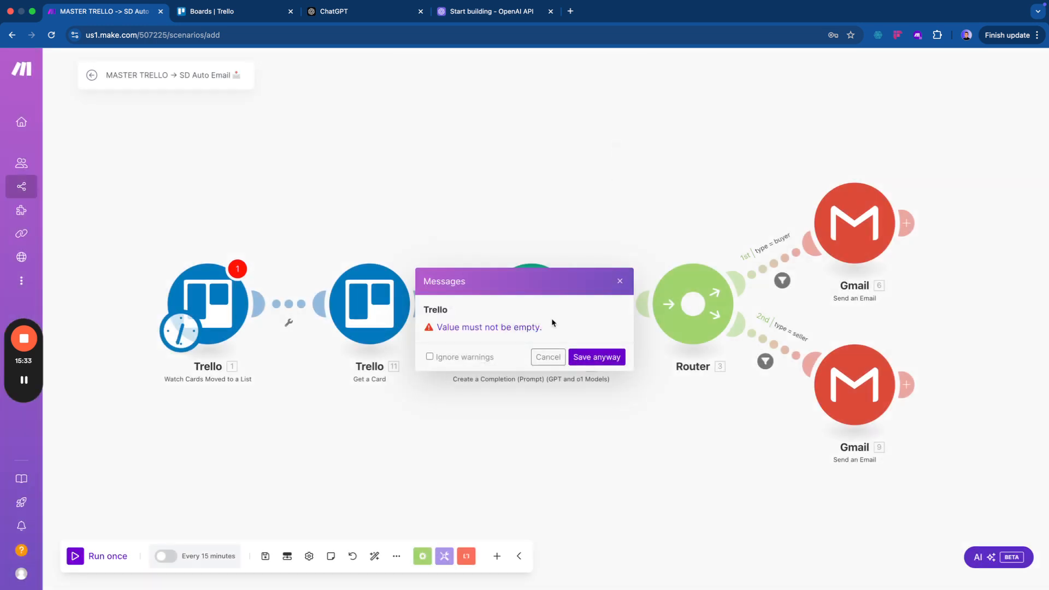
left_click(575, 357)
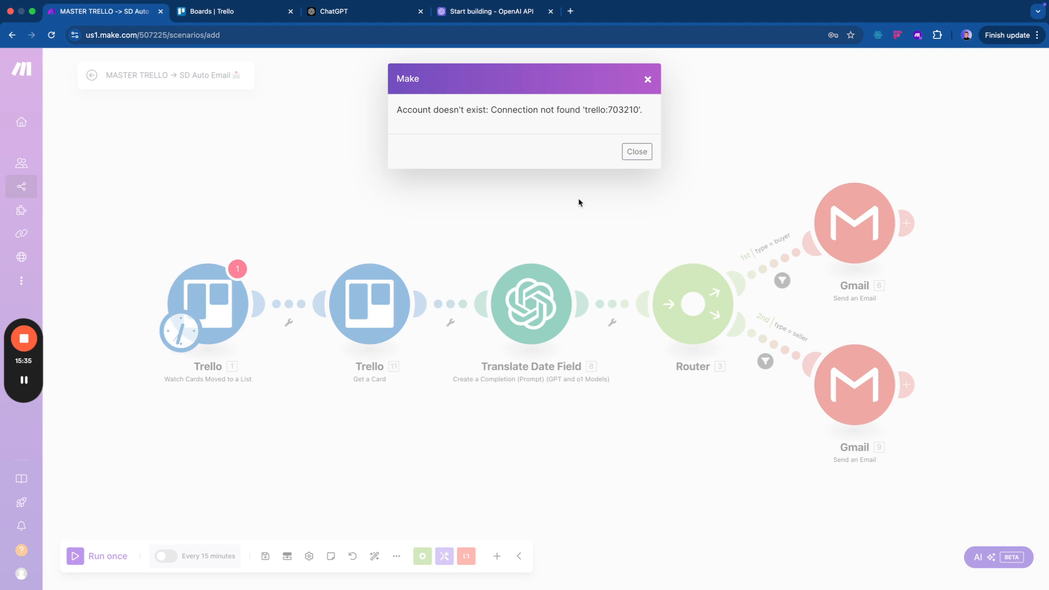
left_click(637, 151)
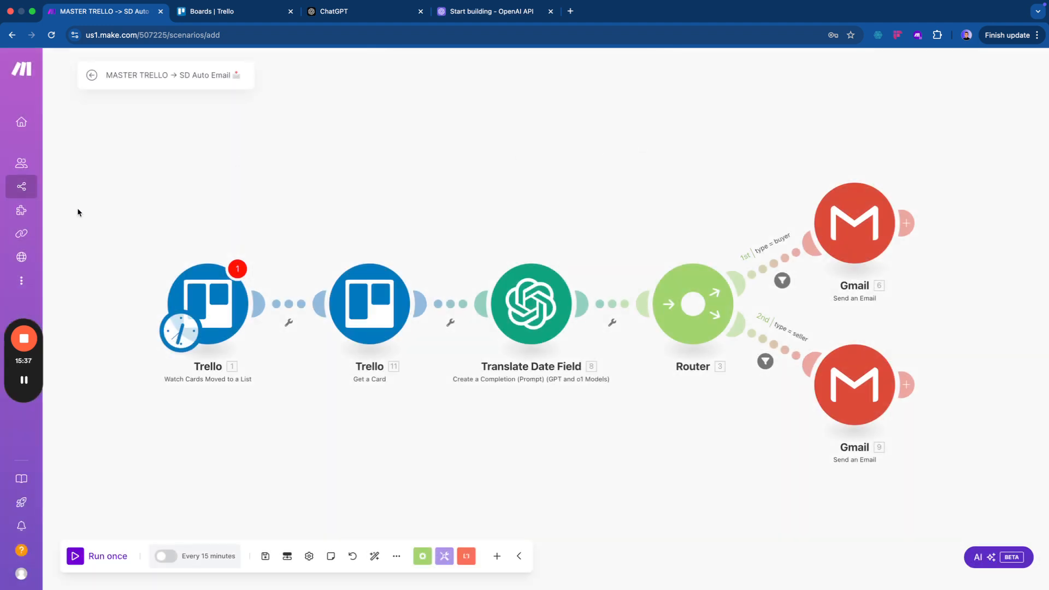
left_click(91, 75)
left_click(529, 152)
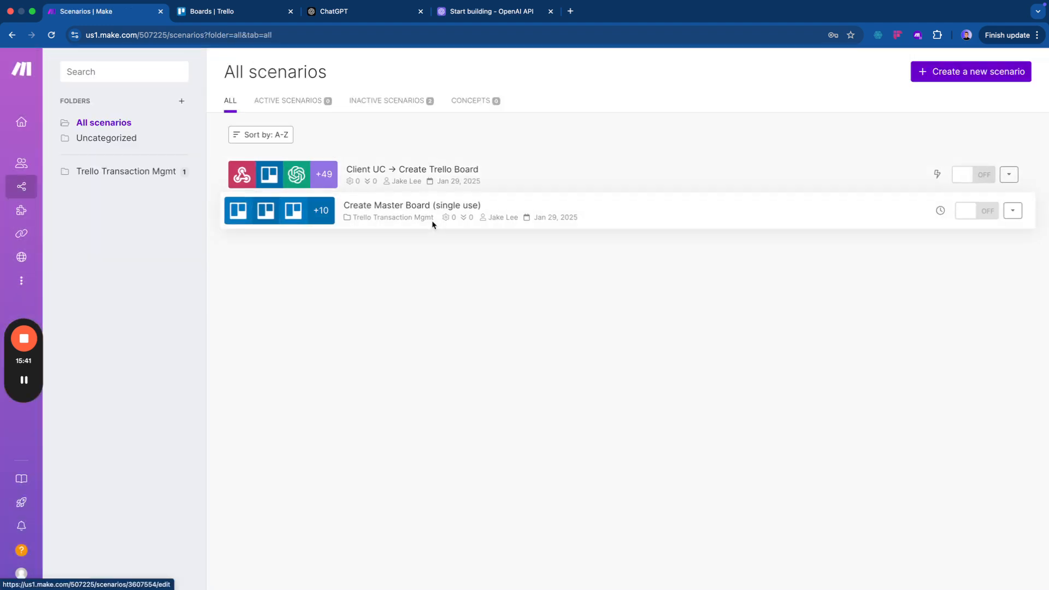
Run the "Create Master Board (single use)" scenario once and look at the resulting master transaction board in Trello.
left_click(438, 208)
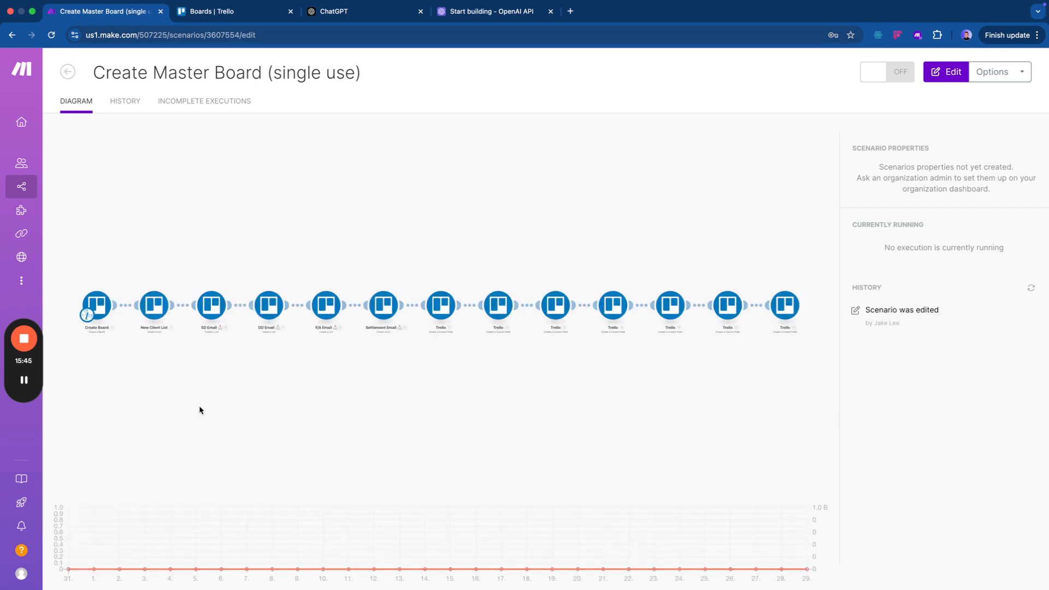
left_click(76, 557)
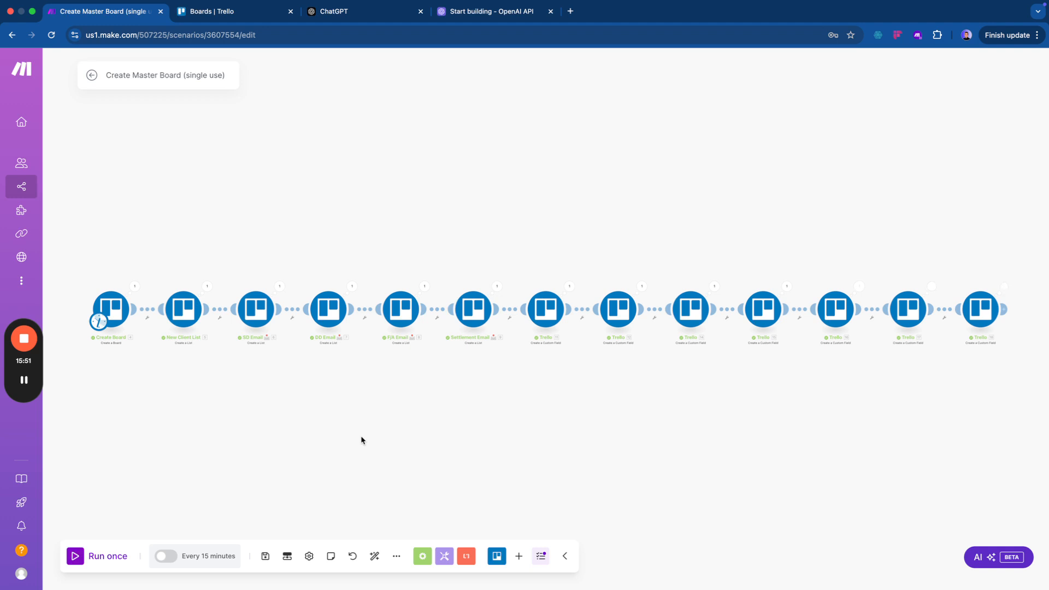
left_click(276, 19)
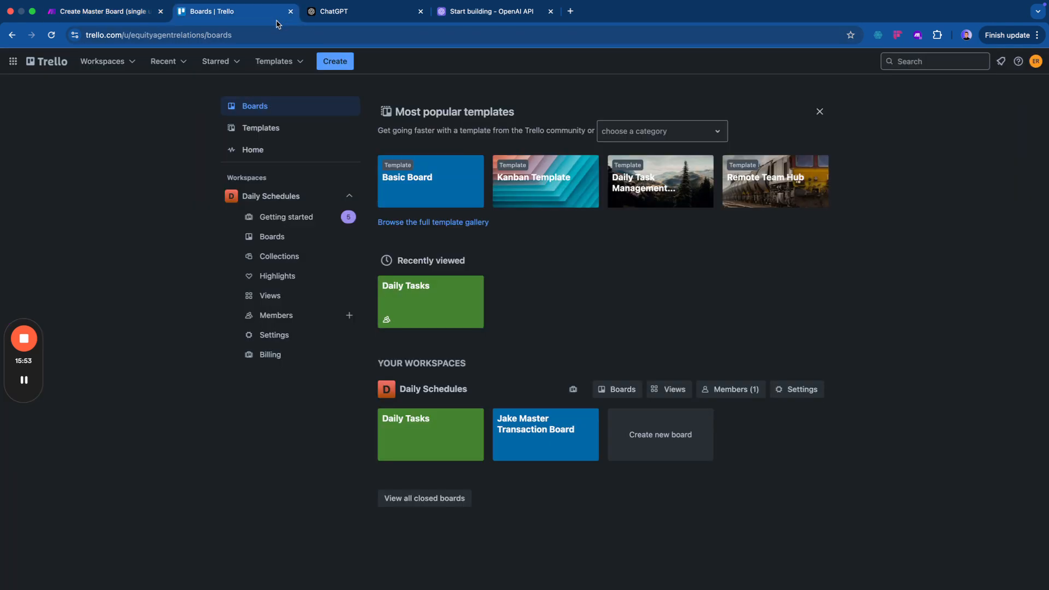
left_click(557, 429)
key("ctrl+shift+Tab")
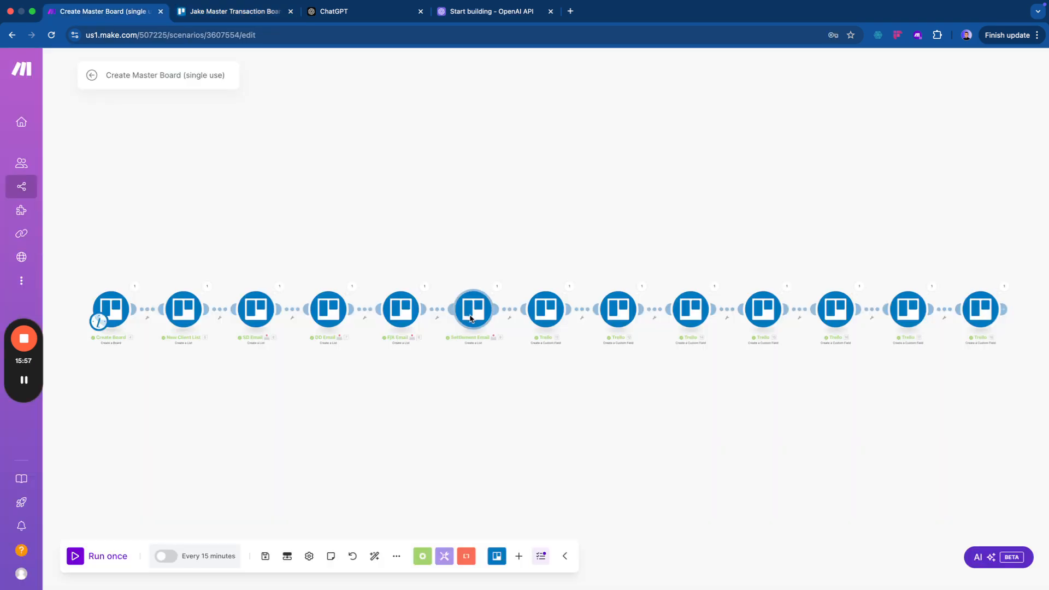
Examine the board name set in the Create Board module and close its settings without saving.
left_click(120, 313)
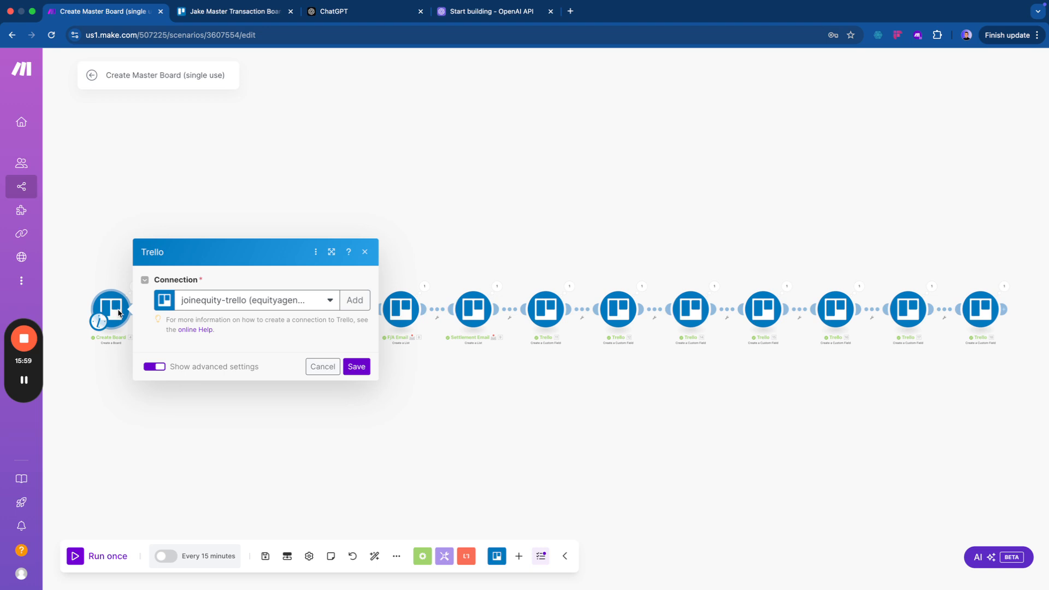
left_click_drag(182, 188, 165, 186)
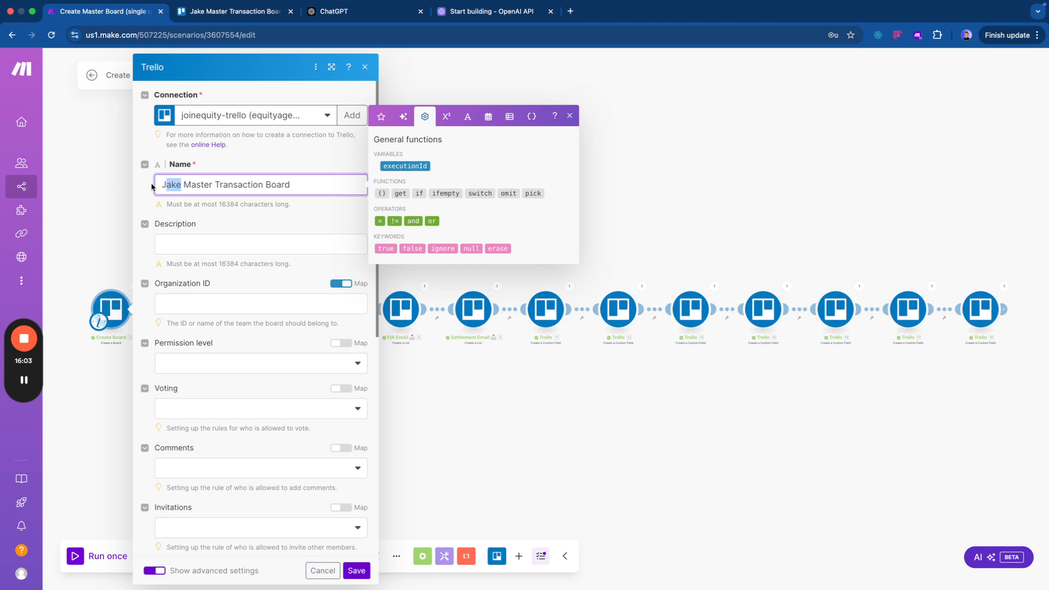
double_click(170, 187)
left_click(317, 192)
left_click(299, 149)
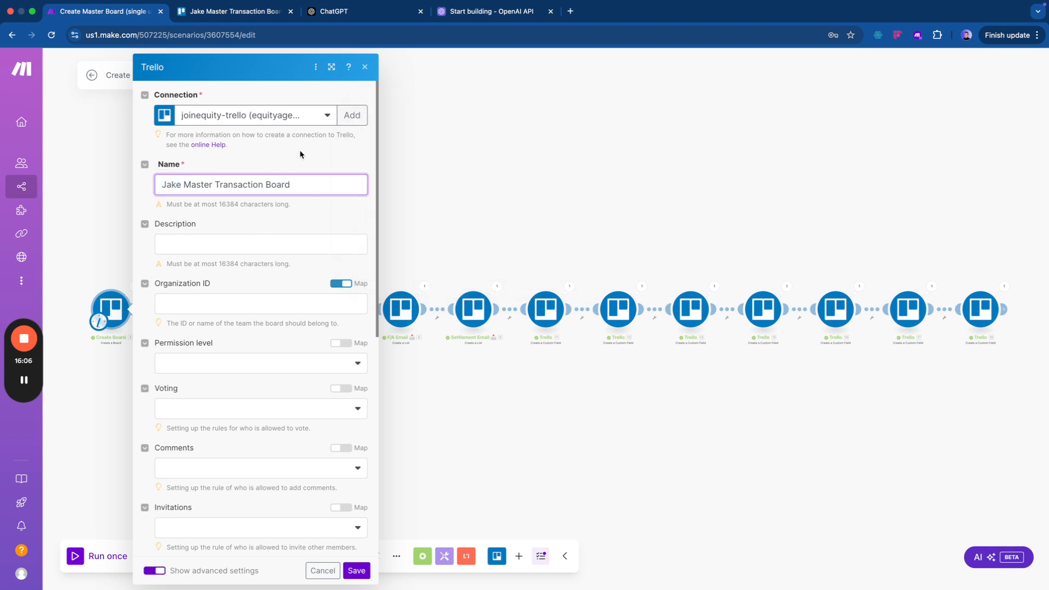
left_click(372, 66)
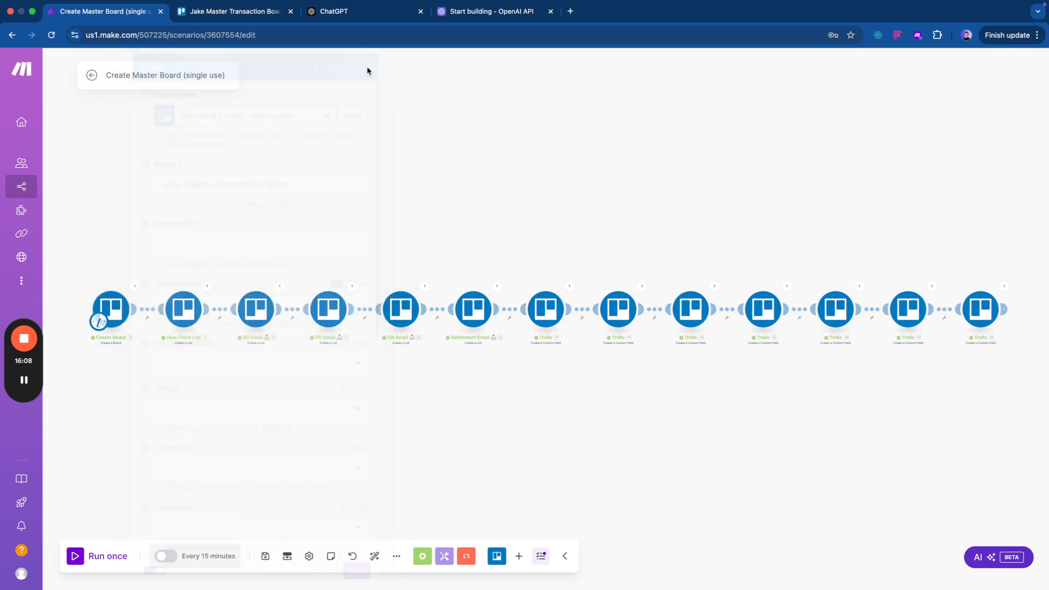
Leave the master board scenario for the list of all scenarios and create a new empty scenario.
left_click(93, 76)
left_click(68, 74)
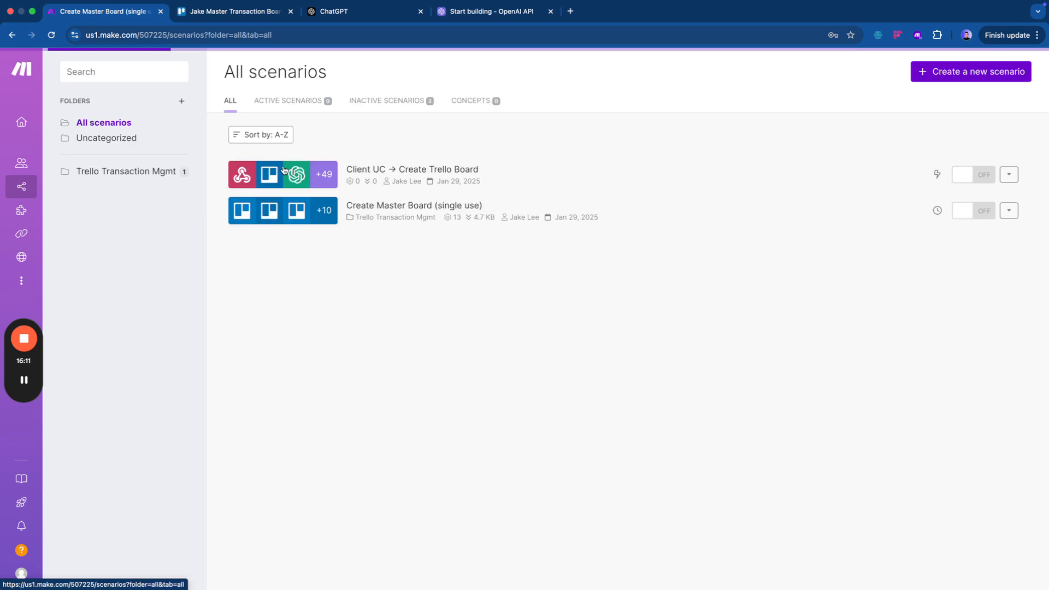
left_click(977, 73)
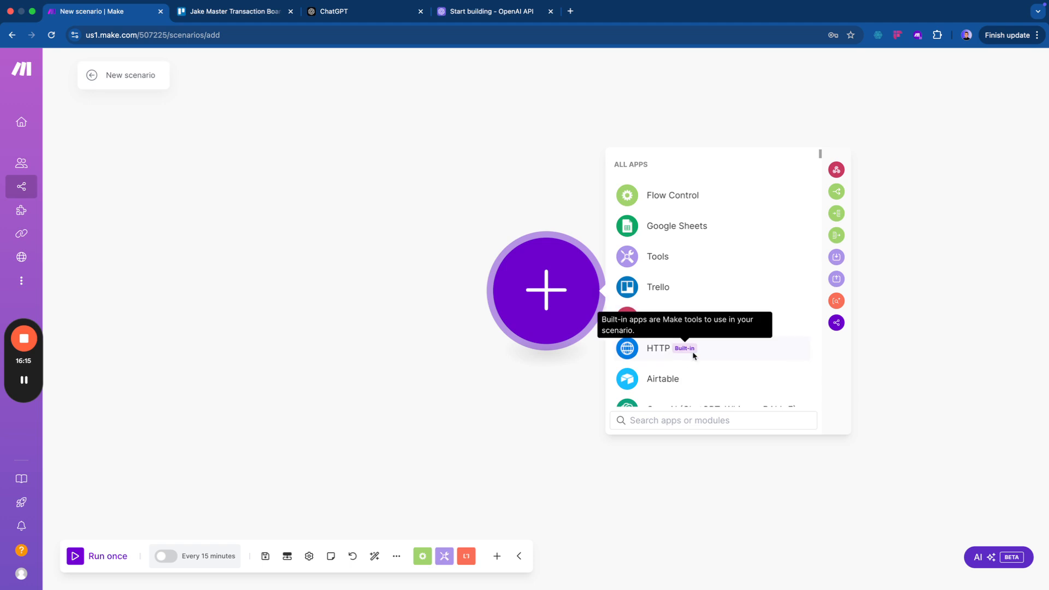
Import the blueprint file "SD auto email.json" into the new scenario.
left_click(396, 556)
left_click(356, 533)
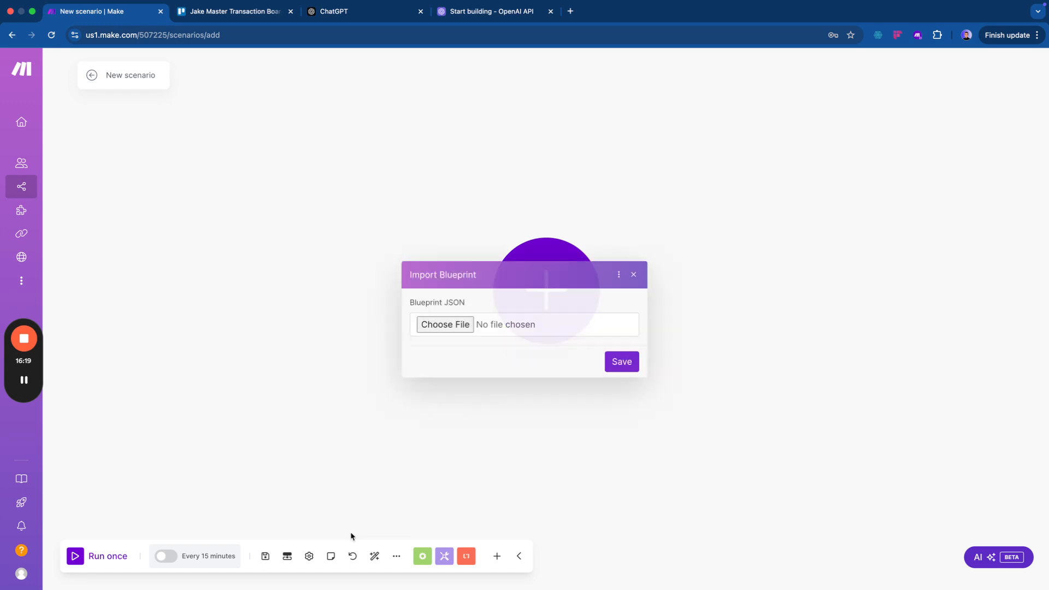
left_click(462, 325)
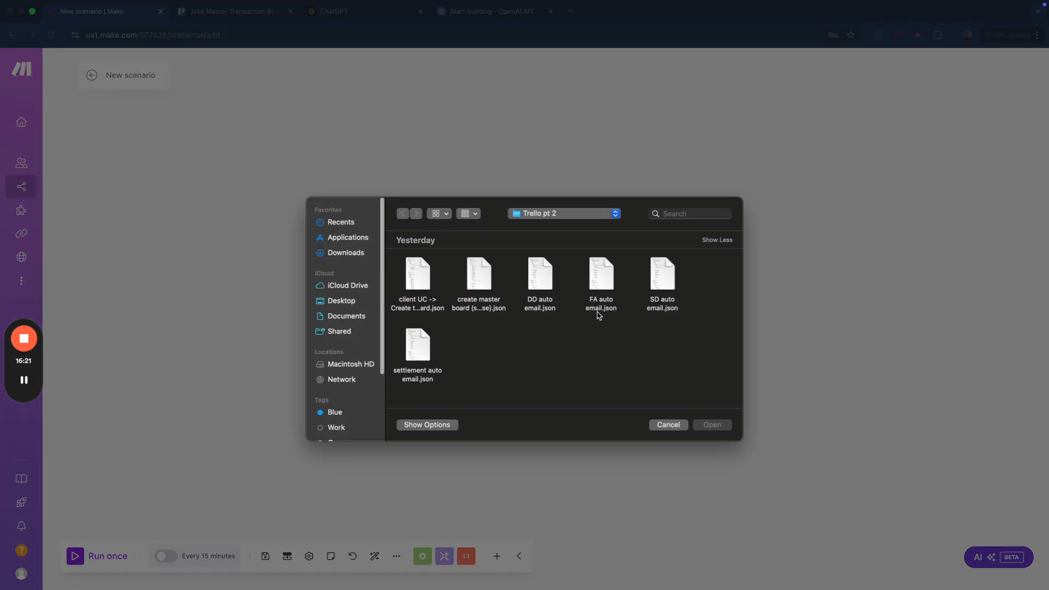
left_click(658, 280)
key("Return")
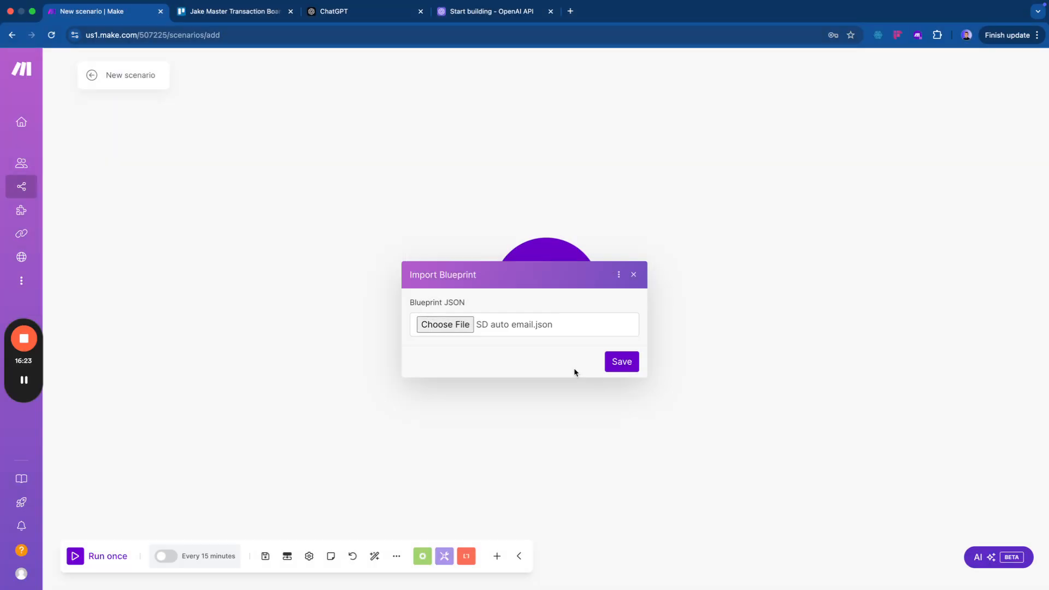
left_click(613, 363)
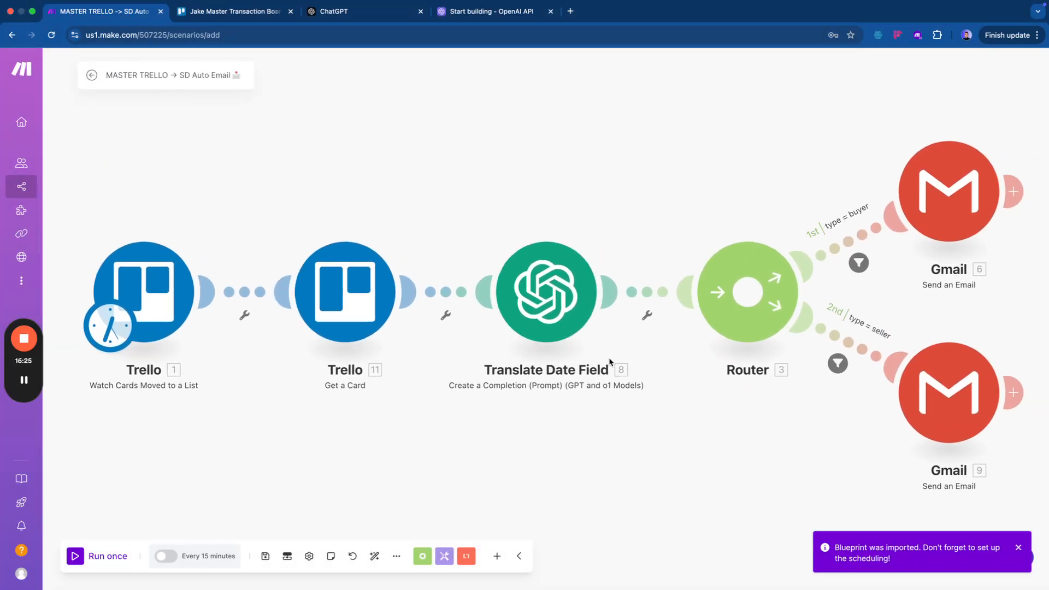
Set the Watch Cards trigger to the joinequity-trello connection, the Master Transaction Board and the Send Seller Disclosure Email list, starting from now on.
left_click(145, 329)
left_click(322, 289)
left_click(317, 305)
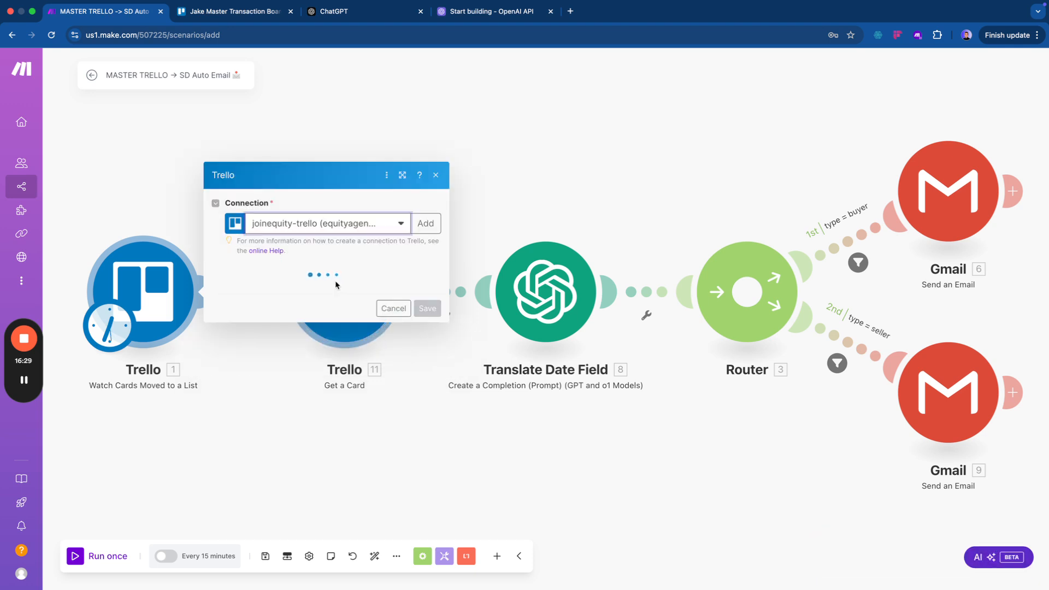
left_click(299, 295)
left_click(297, 330)
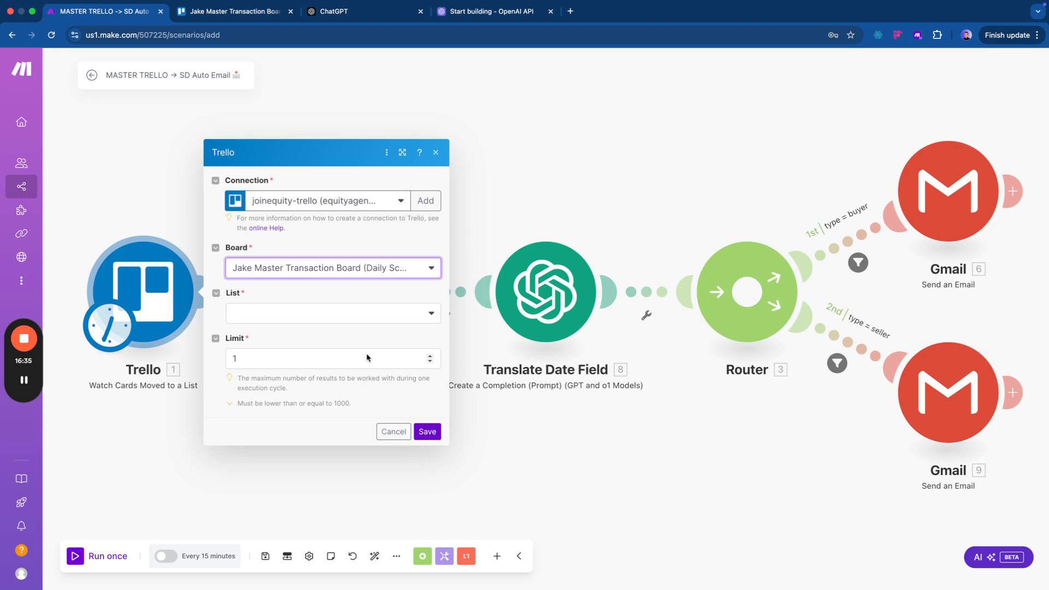
left_click(362, 323)
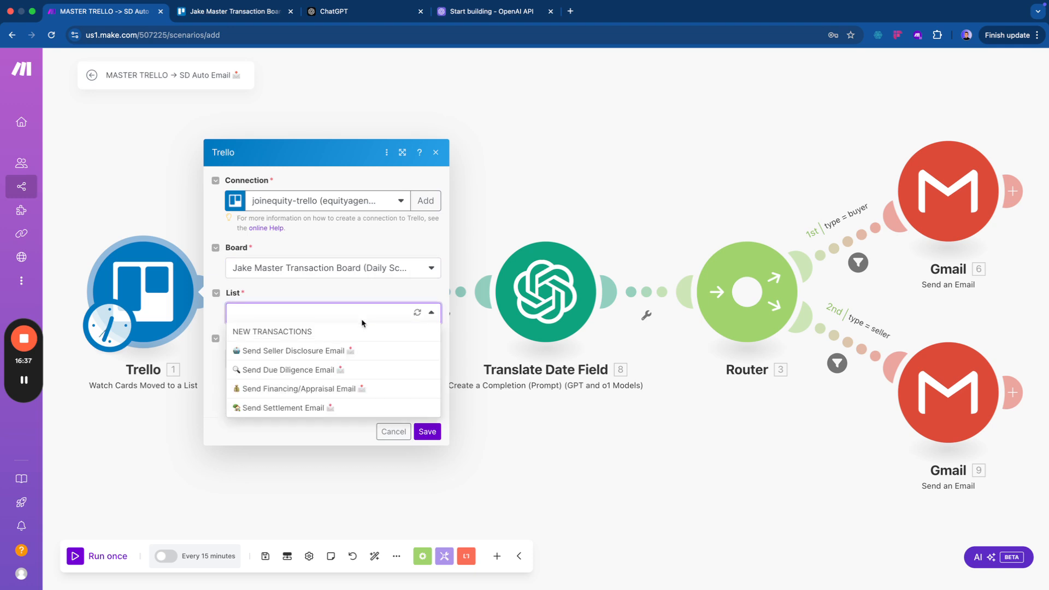
left_click(300, 356)
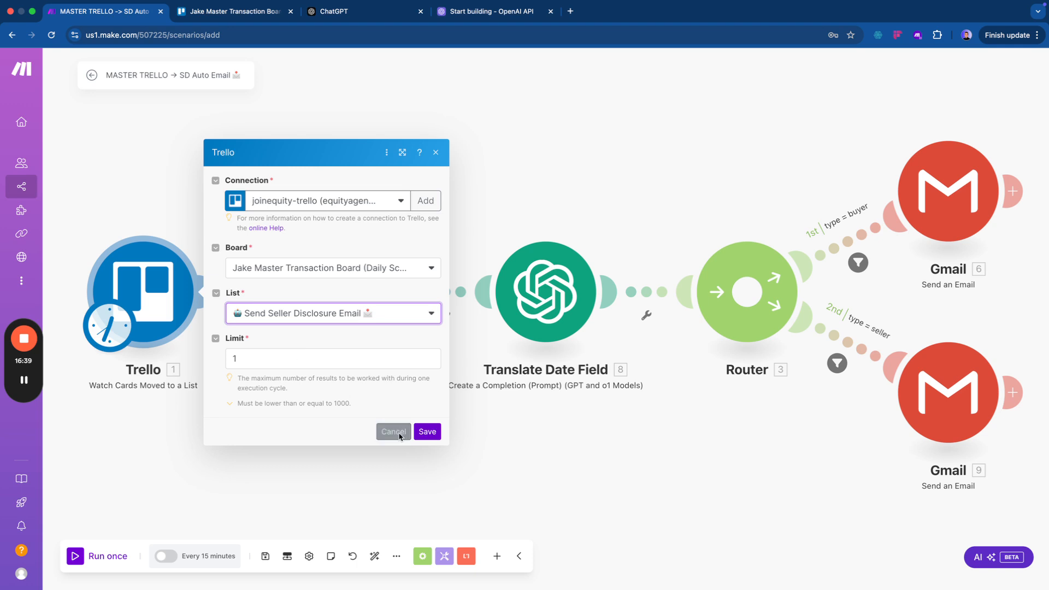
left_click(424, 433)
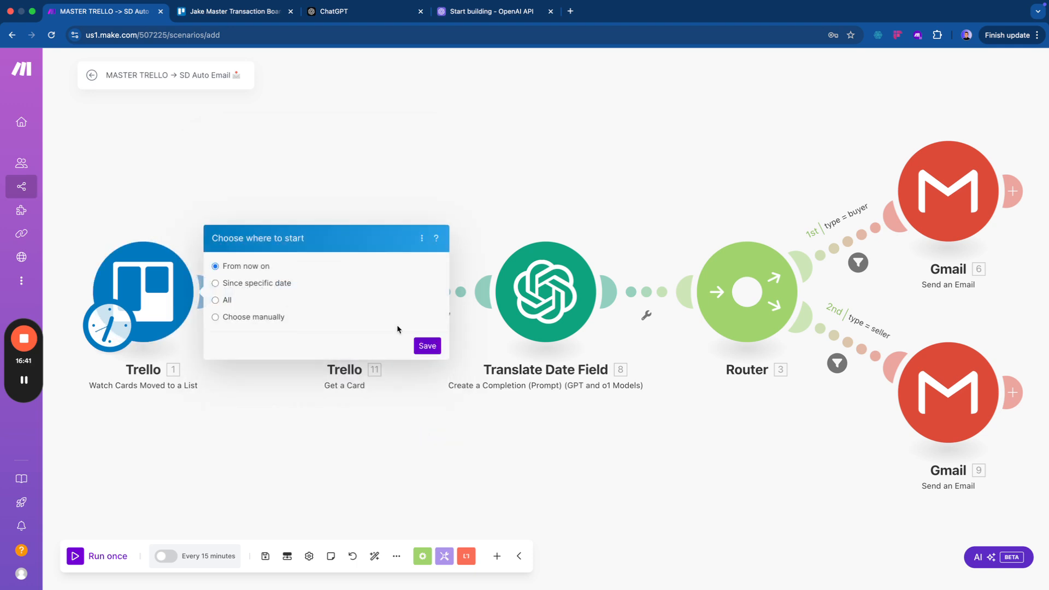
left_click(427, 346)
Assign the joinequity-trello connection to the Get a Card module and save it.
left_click(352, 312)
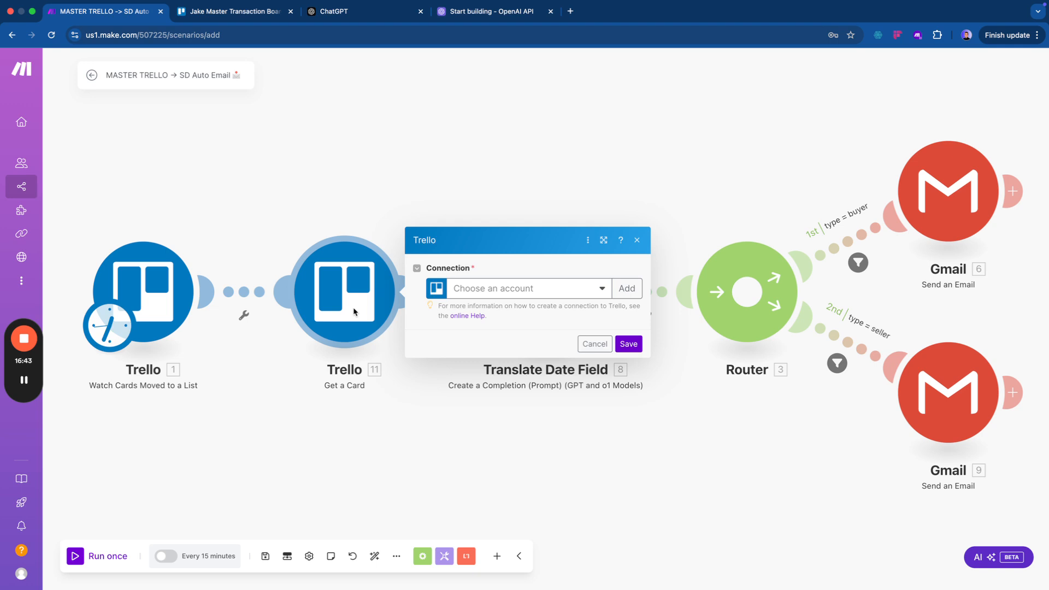
left_click(474, 288)
left_click(492, 305)
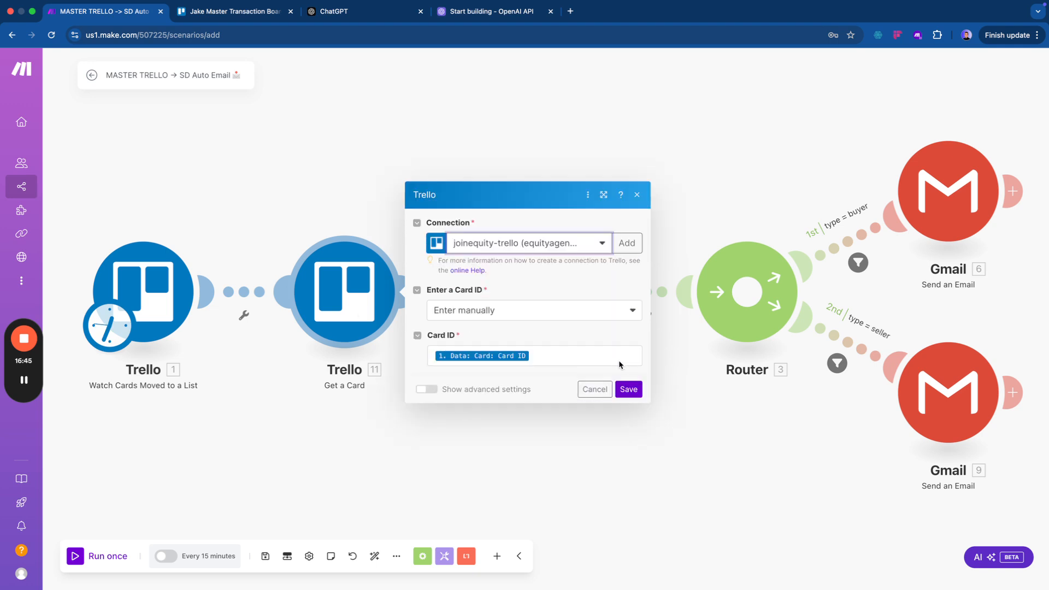
left_click(628, 390)
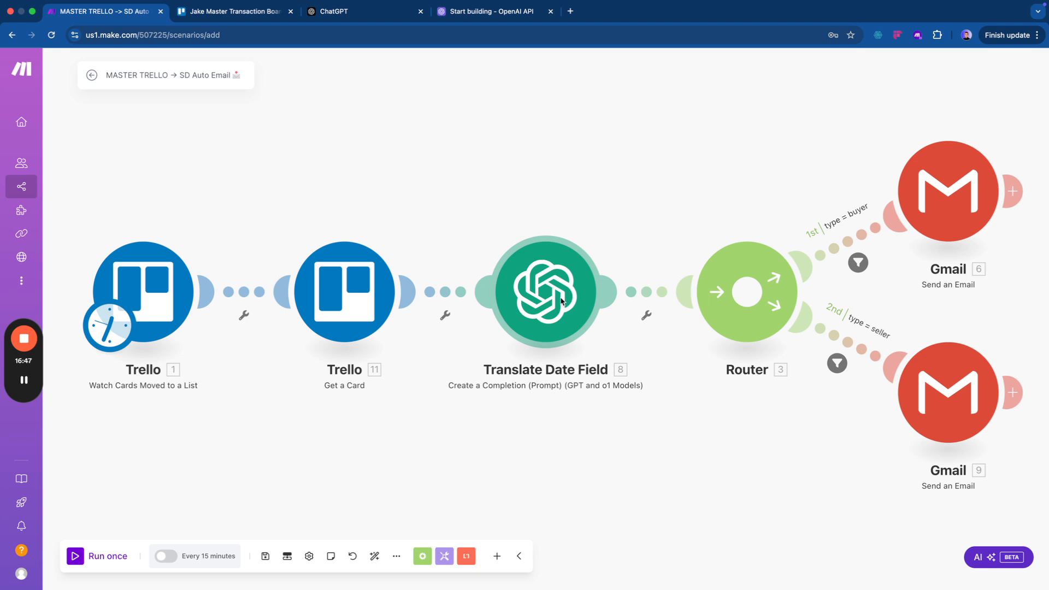
Select My OpenAI connection for the Translate Date Field module.
left_click(569, 332)
left_click(727, 294)
left_click(711, 307)
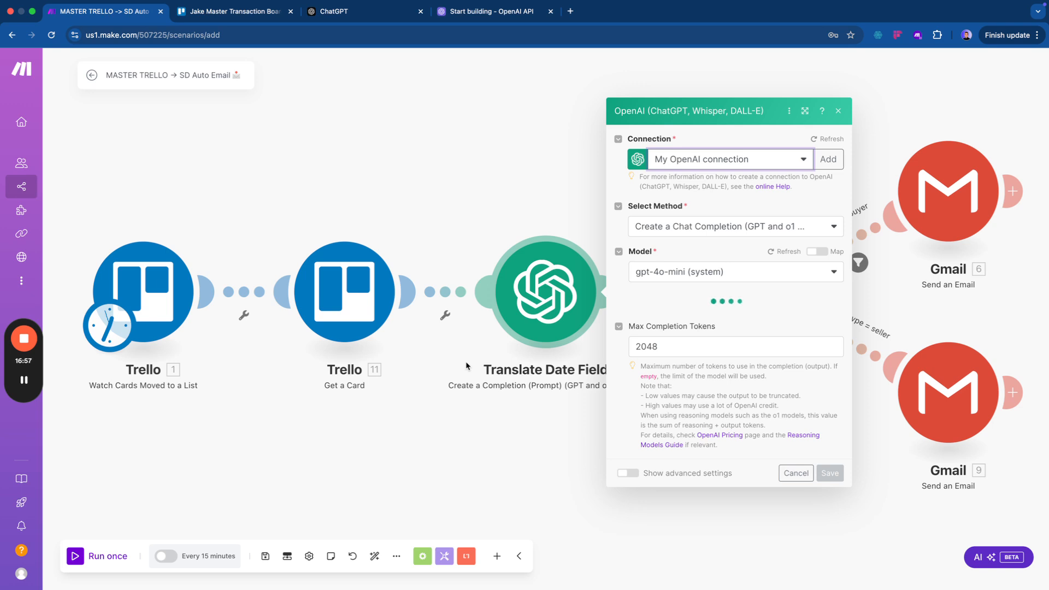
Check the SD Deadline date format on the seller card in Trello's New Transactions list.
left_click(237, 14)
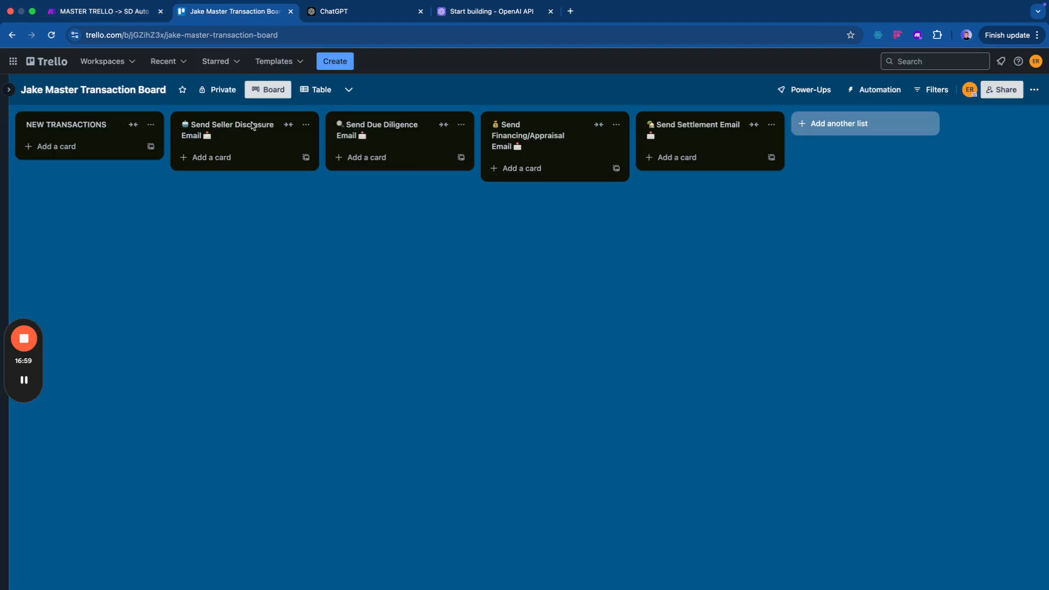
key("ctrl+Left")
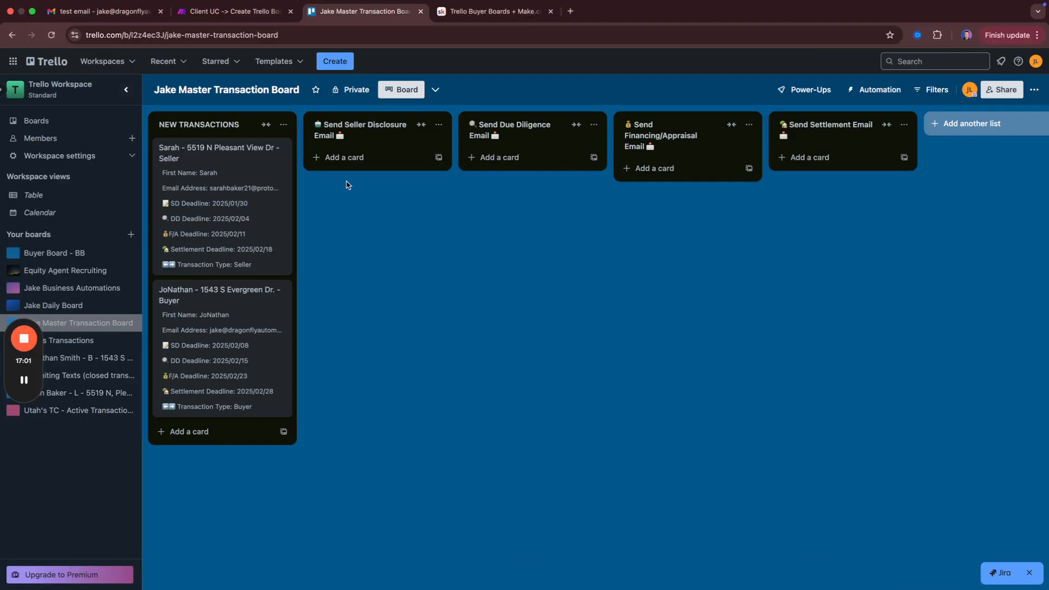
left_click(256, 220)
left_click(605, 288)
left_click_drag(605, 288, 531, 289)
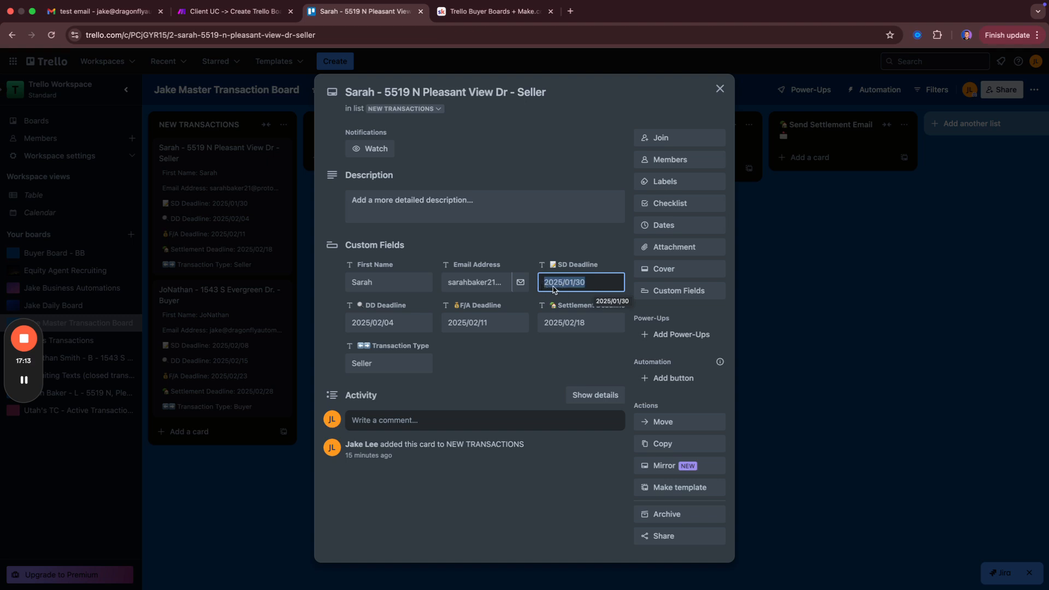
left_click(572, 229)
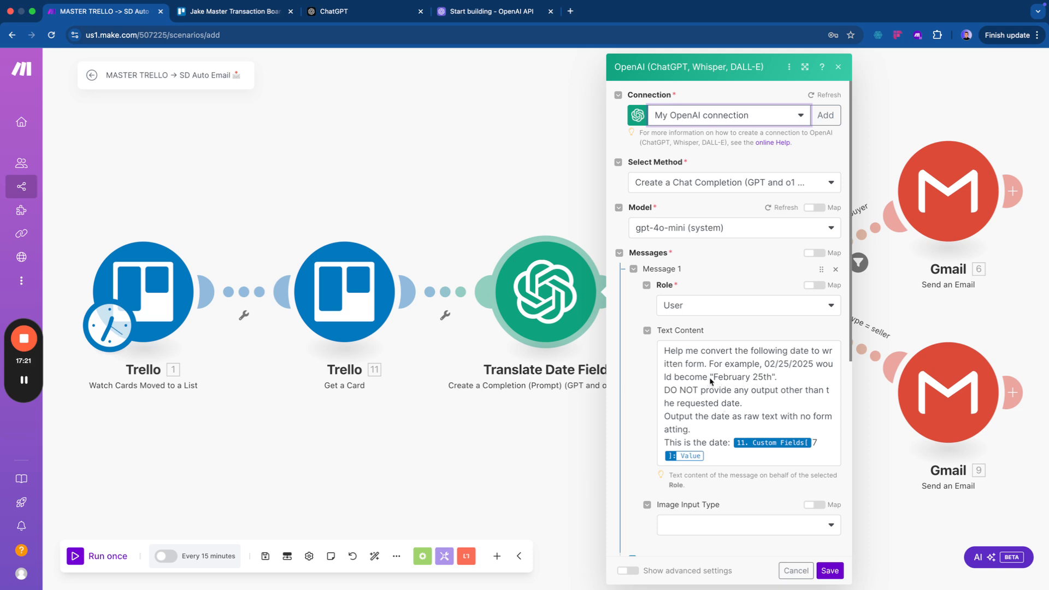
Review the date-conversion prompt and save the Translate Date Field module.
left_click_drag(709, 378, 775, 378)
left_click(789, 384)
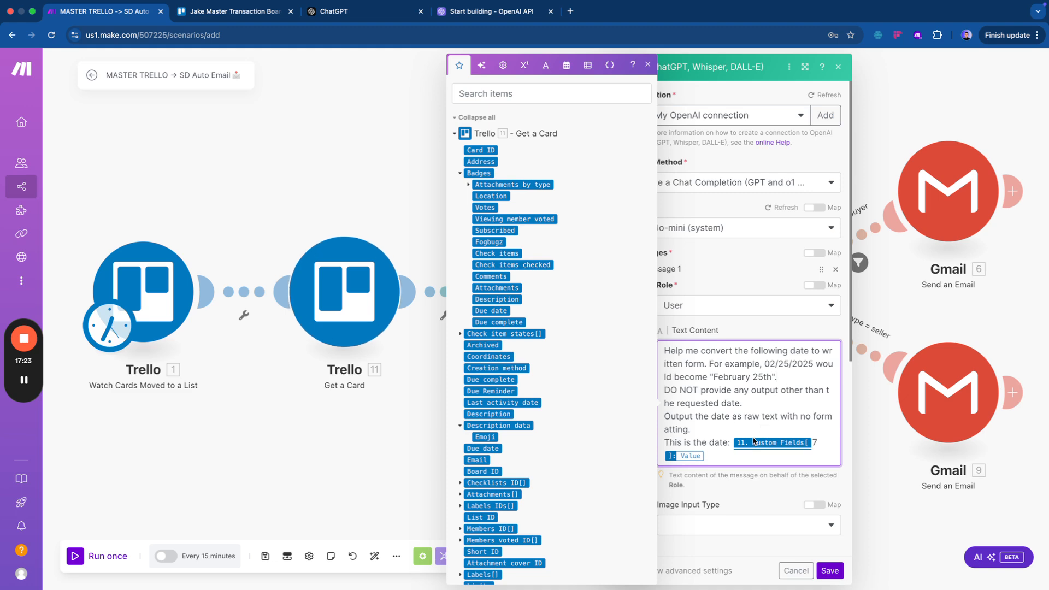
scroll(782, 535, "down", 1)
left_click(830, 570)
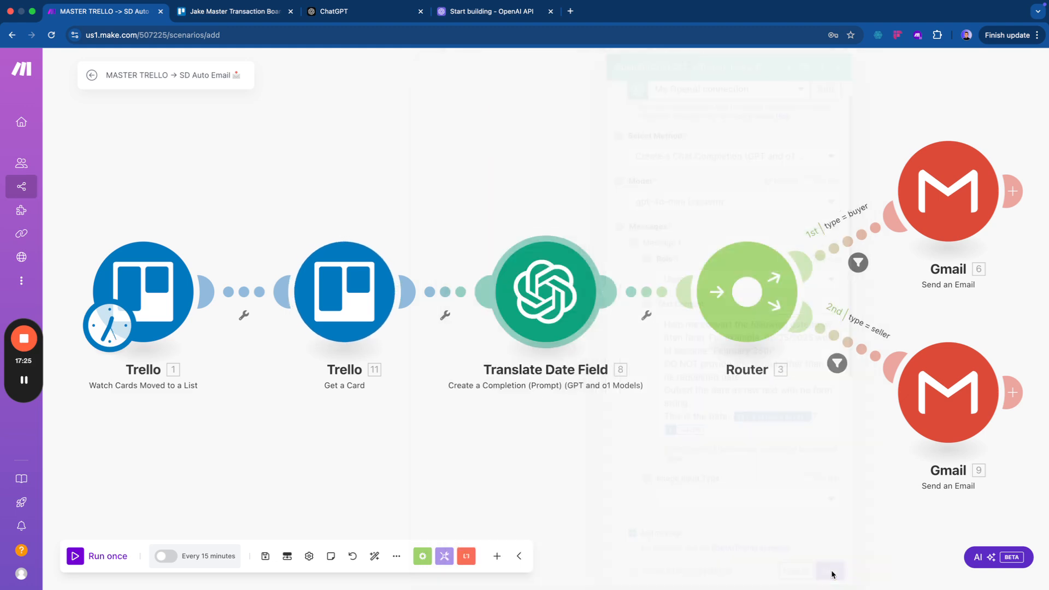
Examine the buyer and seller Gmail modules' settings and the Google sign-in dialog for creating a connection.
left_click_drag(681, 456, 463, 423)
scroll(463, 423, "down", 3)
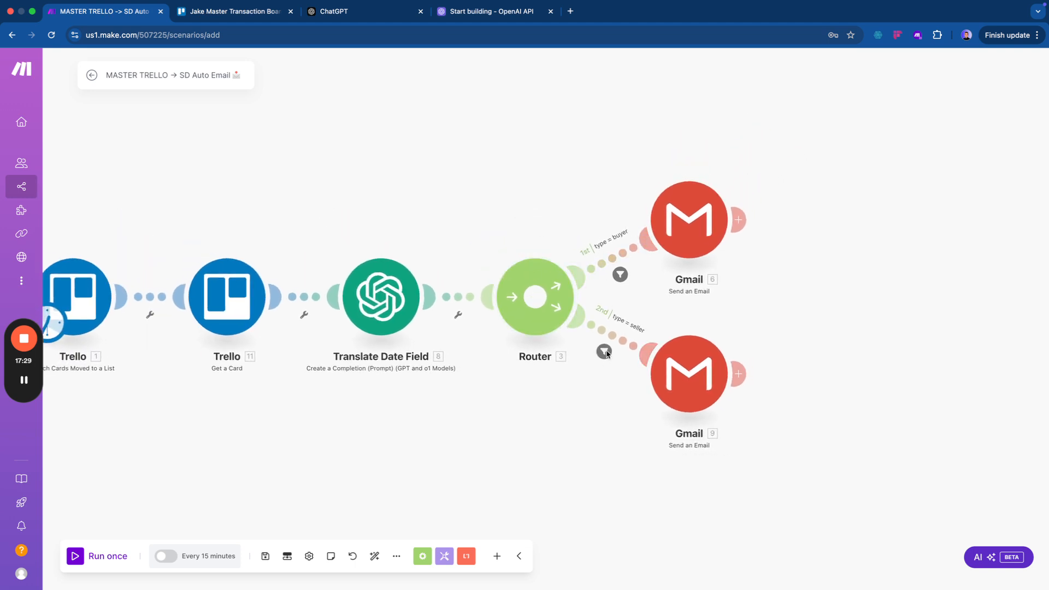
left_click(647, 231)
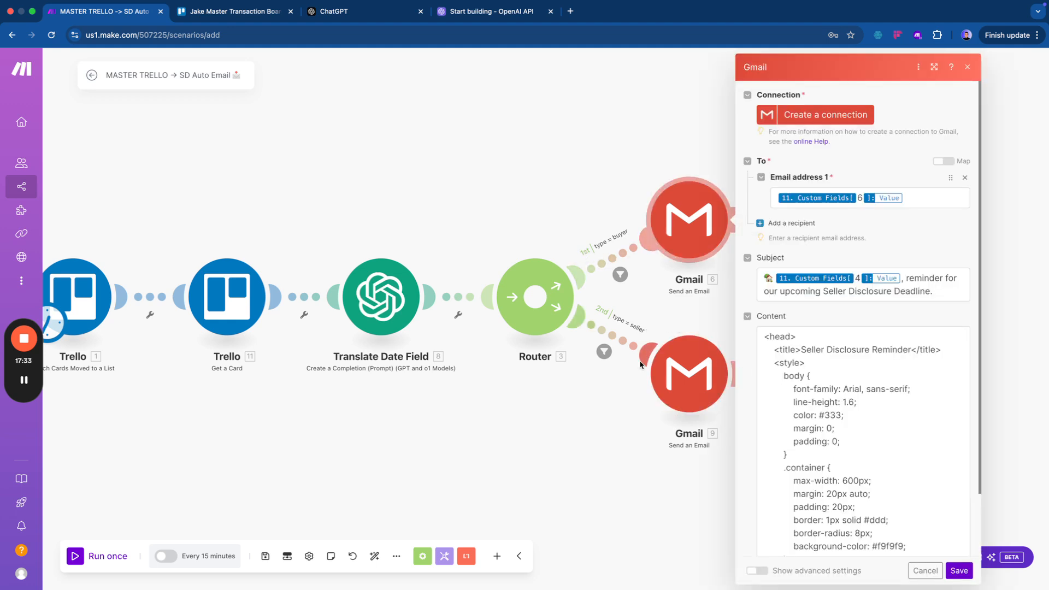
left_click(682, 394)
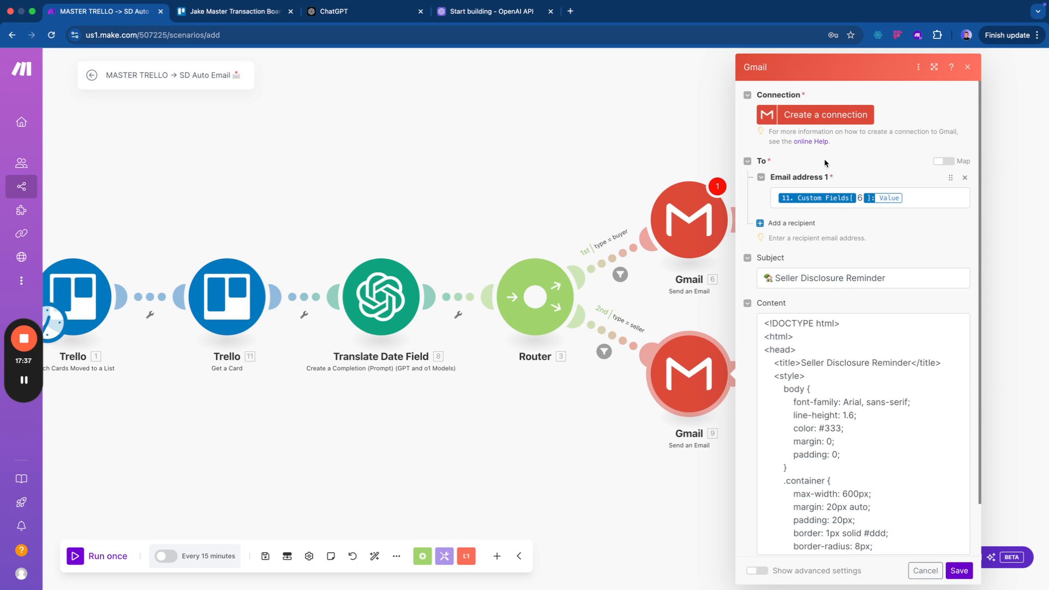
left_click(806, 117)
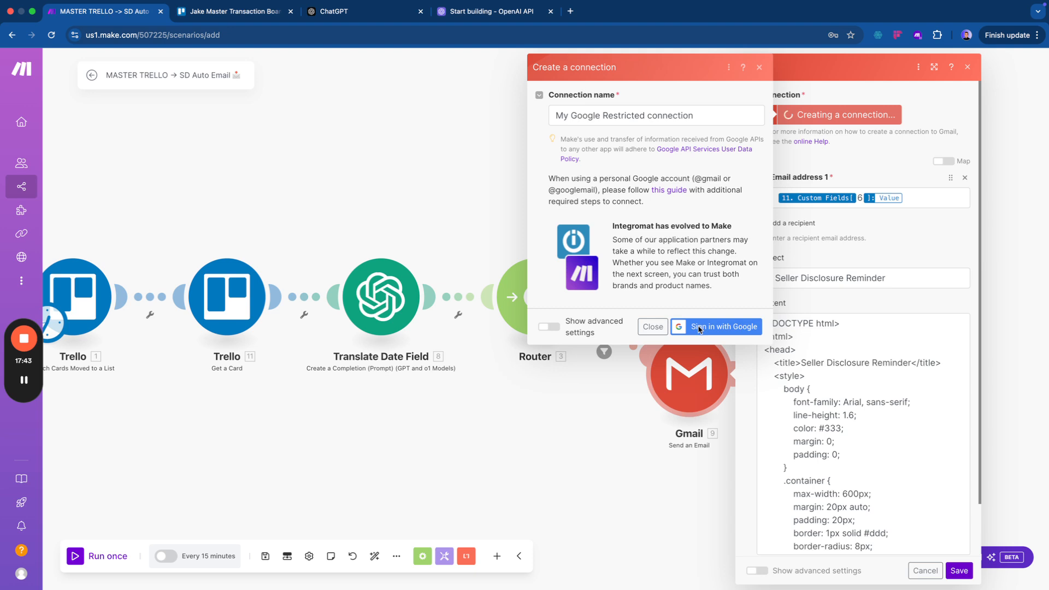
left_click(455, 206)
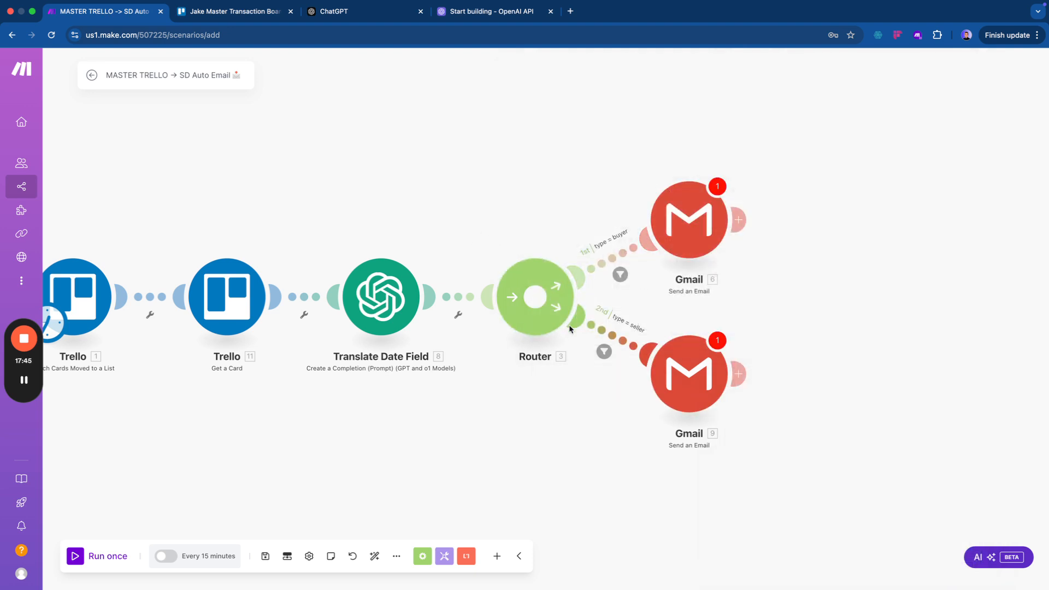
Add a Microsoft 365 Email (Outlook) Create and Send a Message module after the seller Gmail module, leaving its connection unset.
left_click(742, 378)
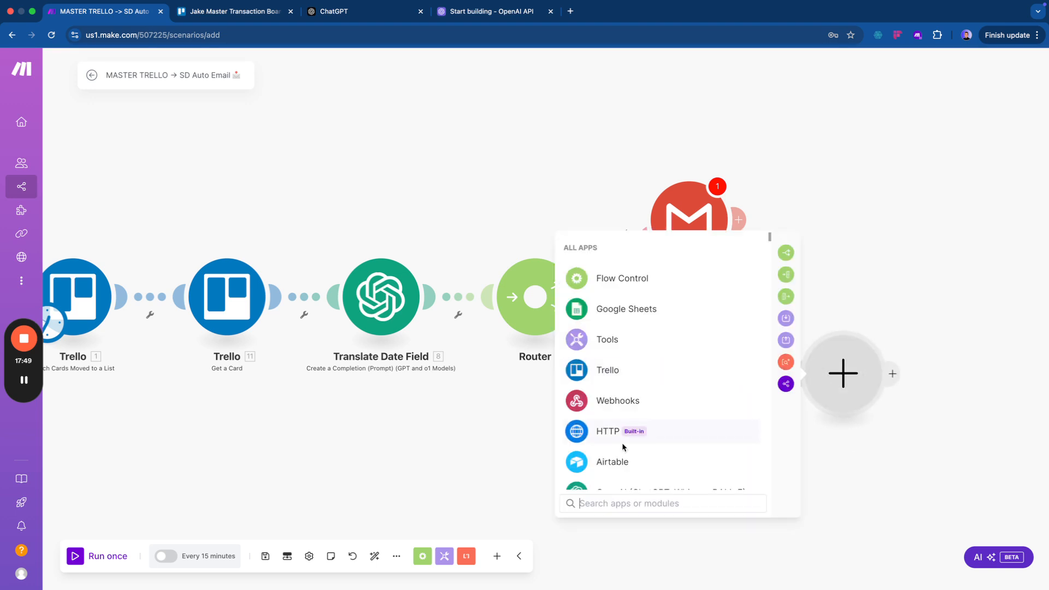
type("outlook")
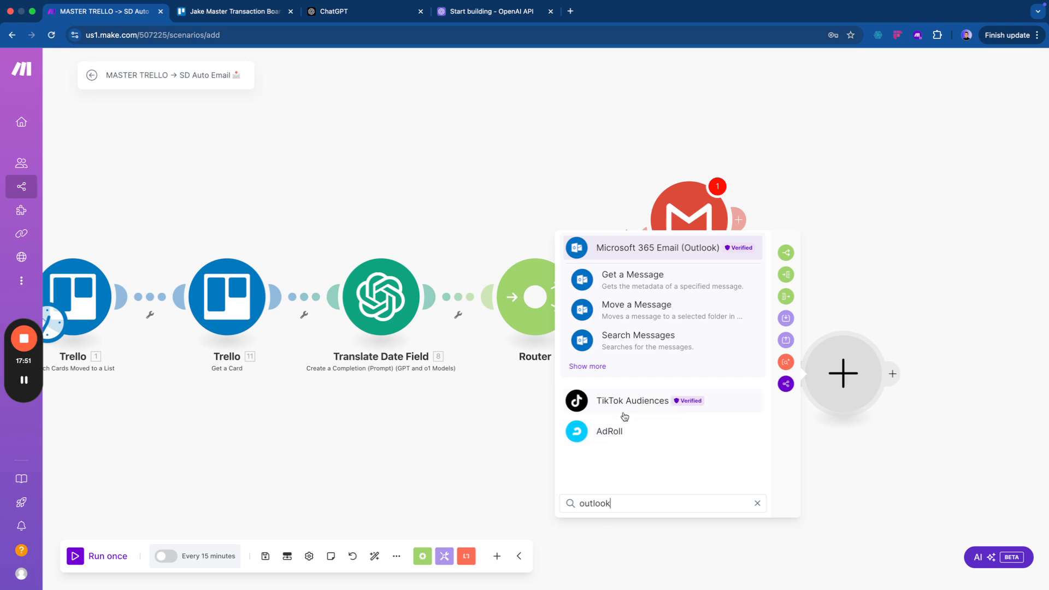
left_click(590, 367)
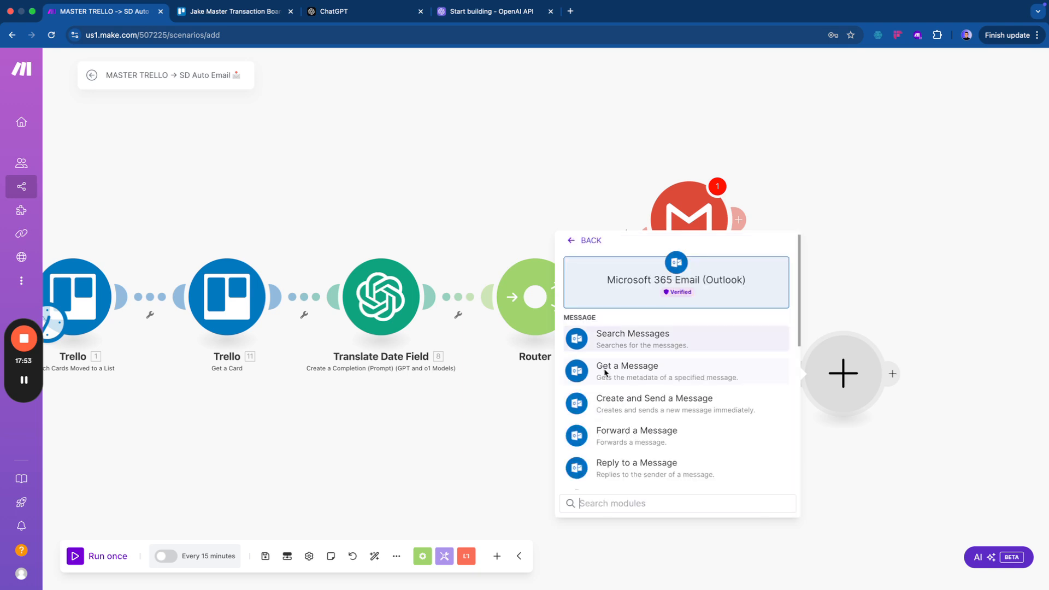
type("send")
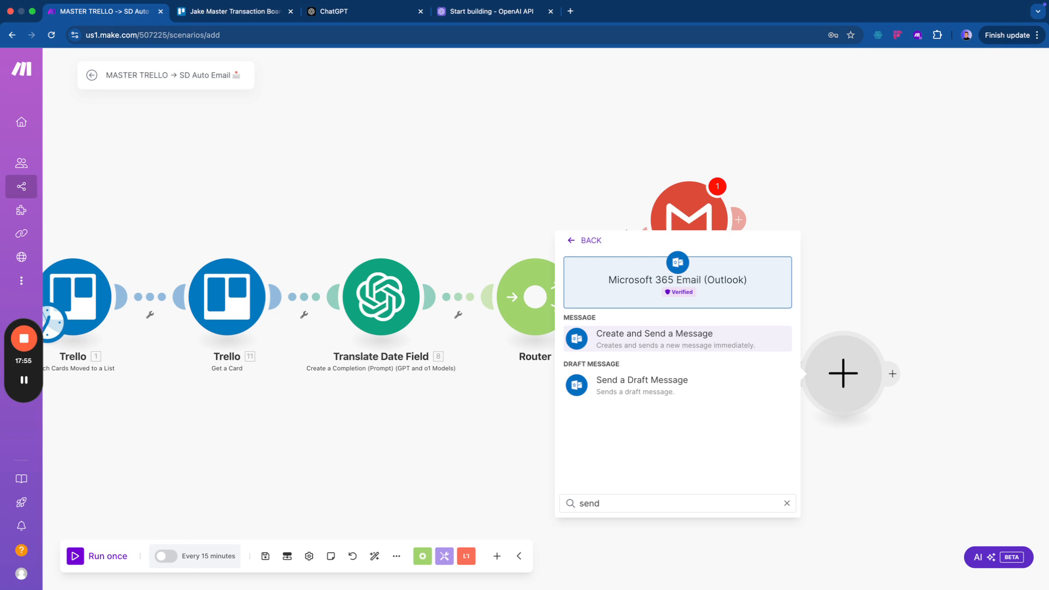
left_click(677, 346)
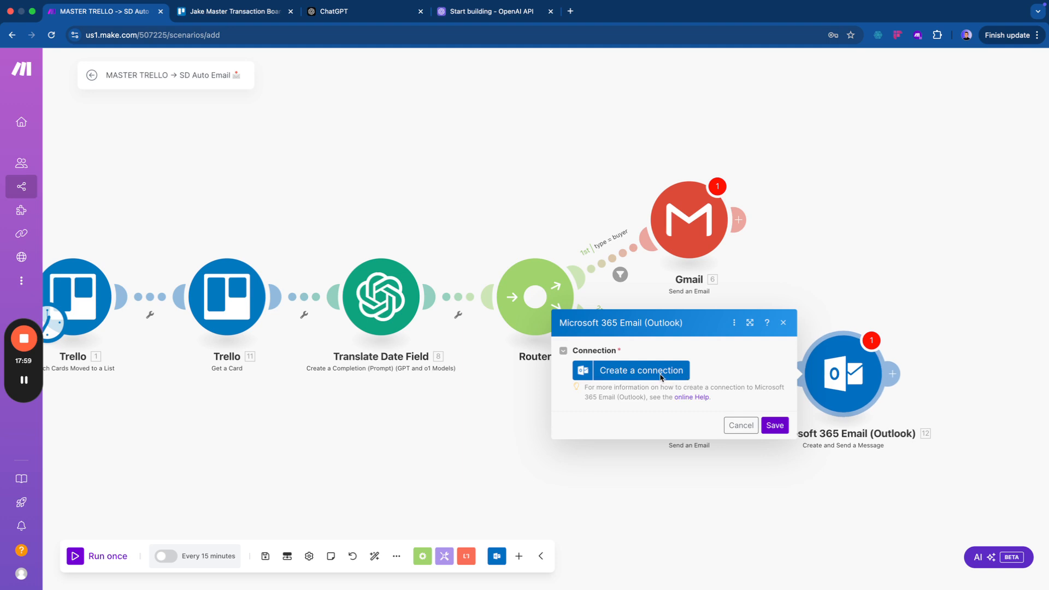
left_click(784, 324)
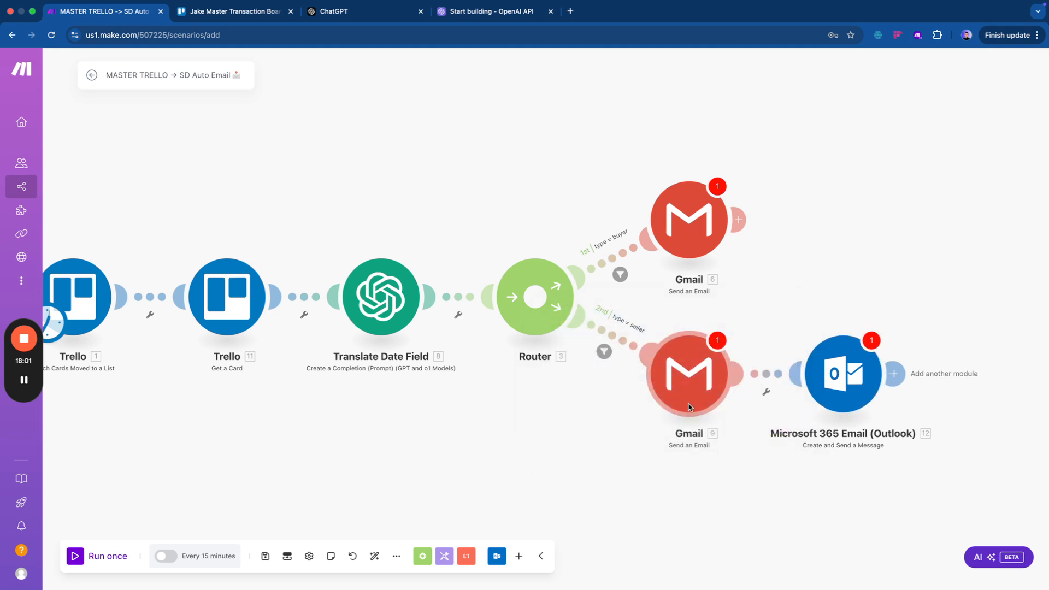
Examine the seller Gmail module's recipient mapping and close it without saving.
left_click(690, 376)
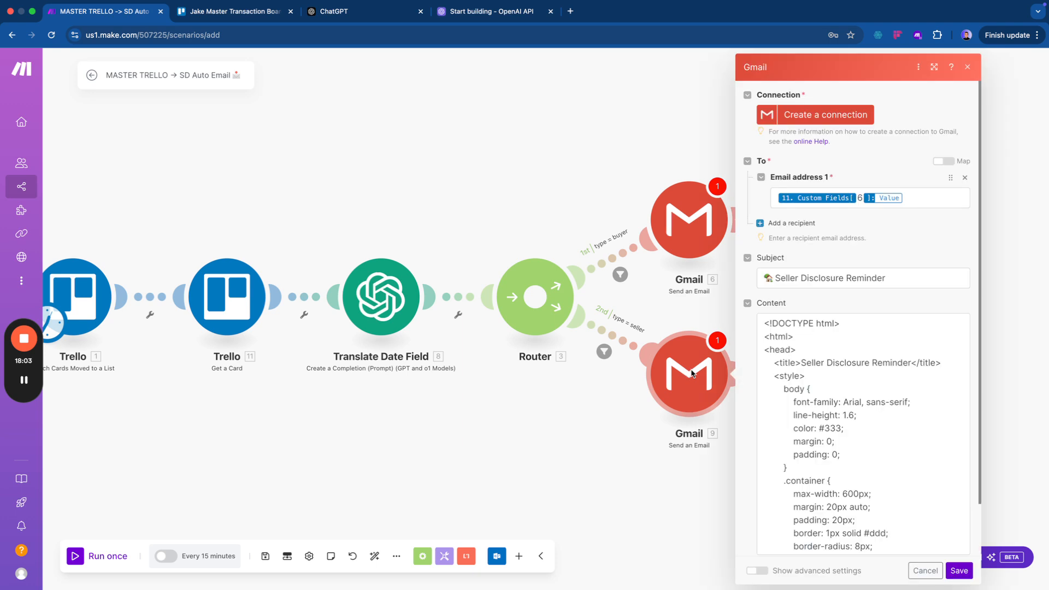
left_click(932, 198)
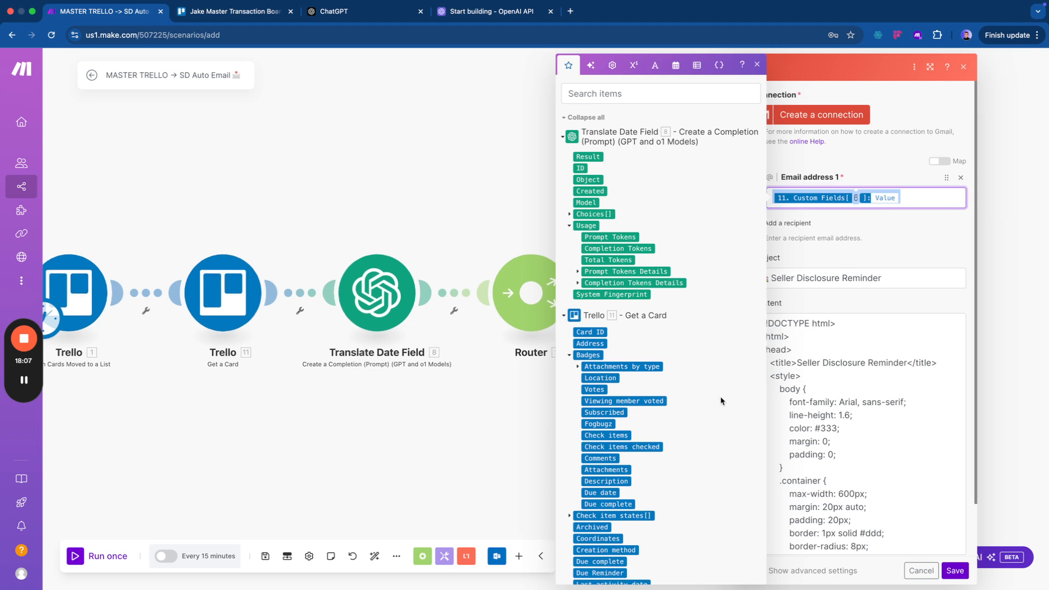
left_click(921, 570)
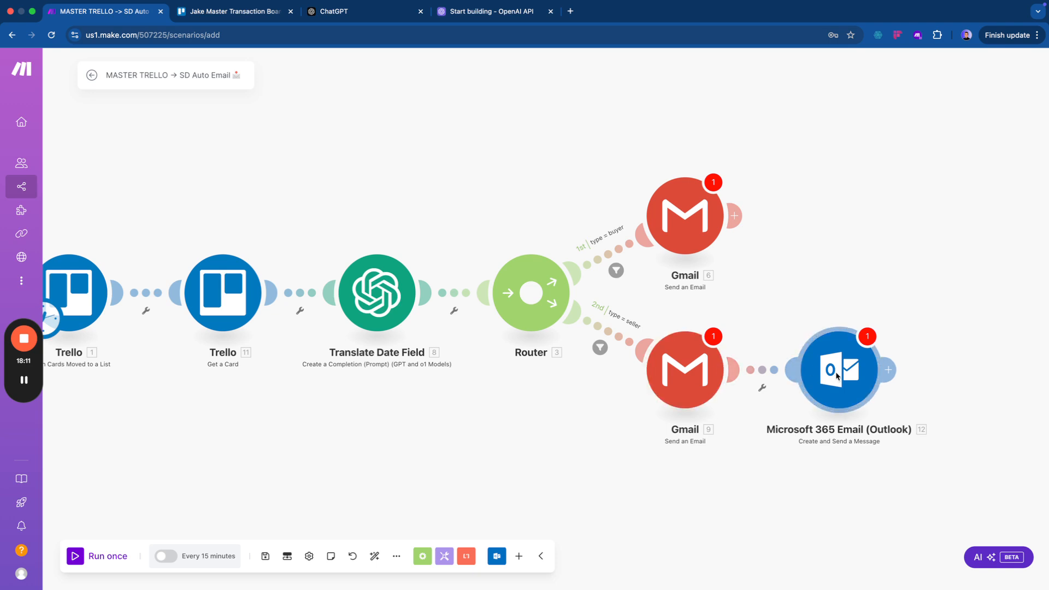
Add a built-in Email Send an Email module after the buyer Gmail module, leaving its connection and fields unset.
left_click(735, 218)
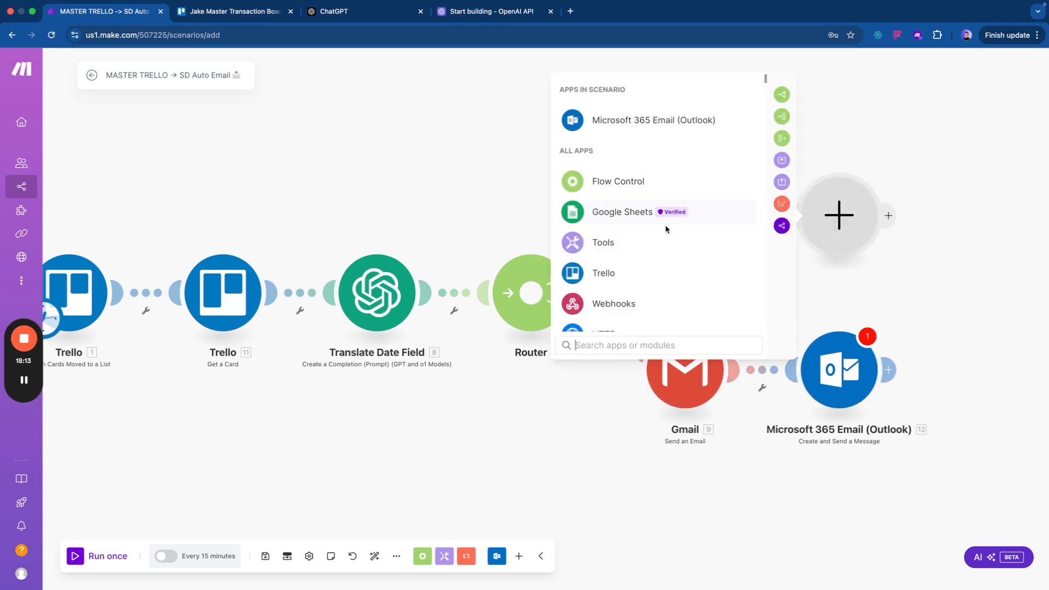
type("mail")
scroll(664, 267, "down", 2)
scroll(664, 267, "up", 2)
key("BackSpace")
key("BackSpace")
key("BackSpace")
key("BackSpace")
type("email")
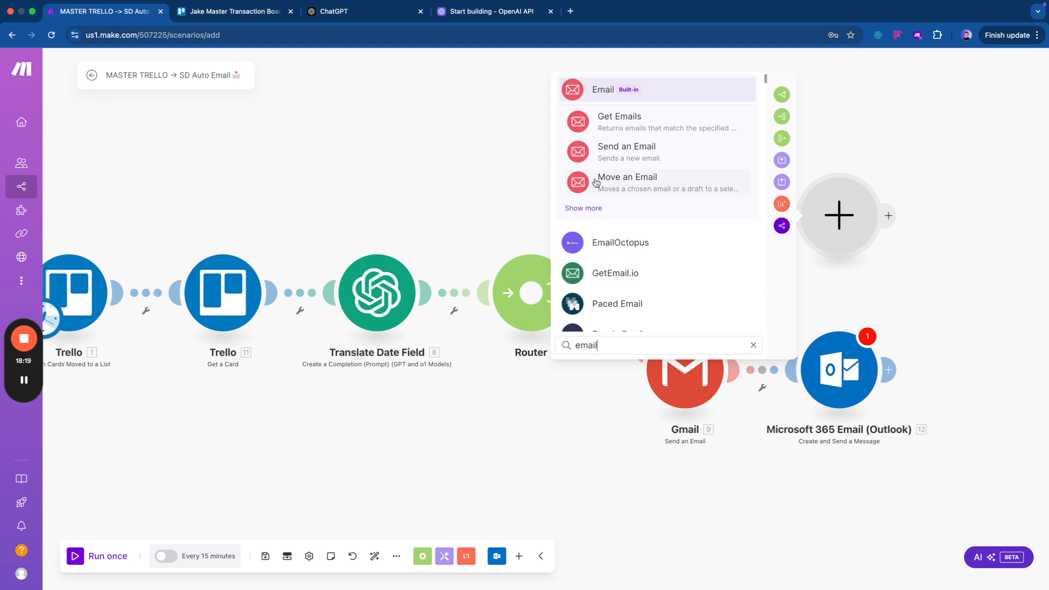
left_click(627, 156)
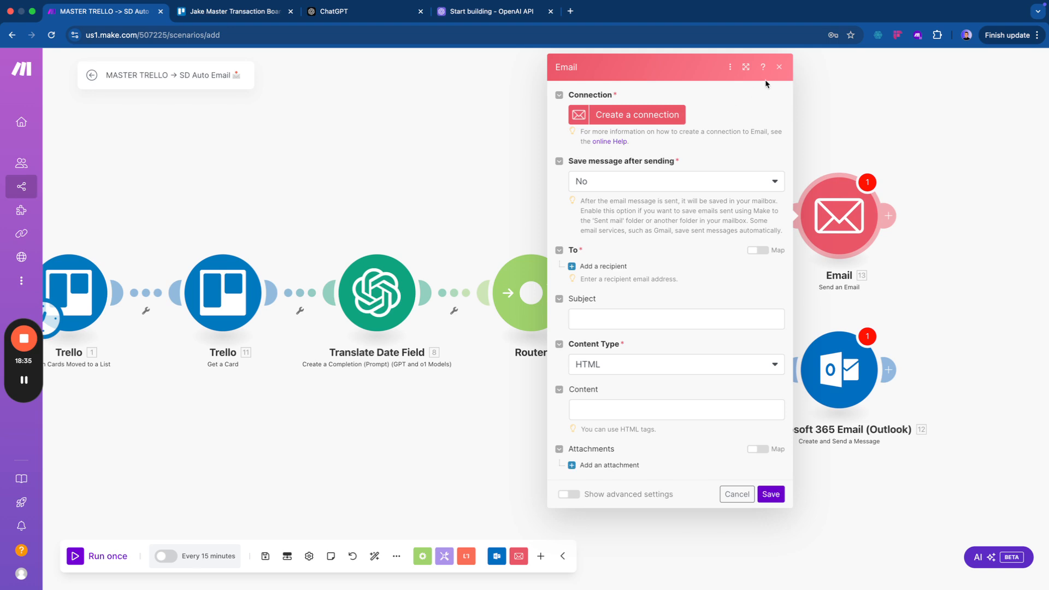
left_click(779, 66)
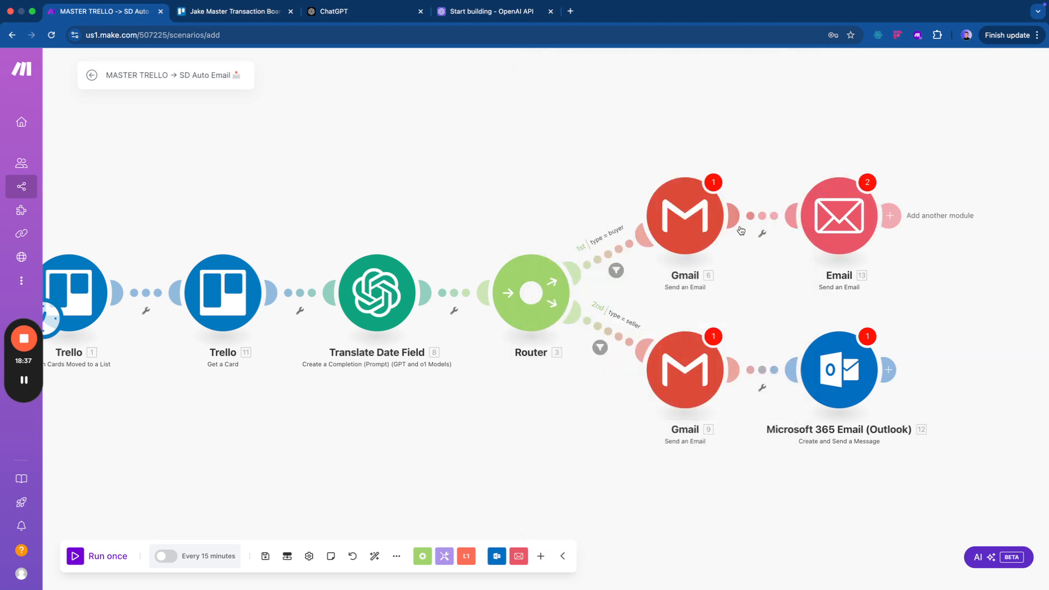
Examine the buyer Gmail module's HTML email content from start to end, enlarging the settings window.
left_click(692, 224)
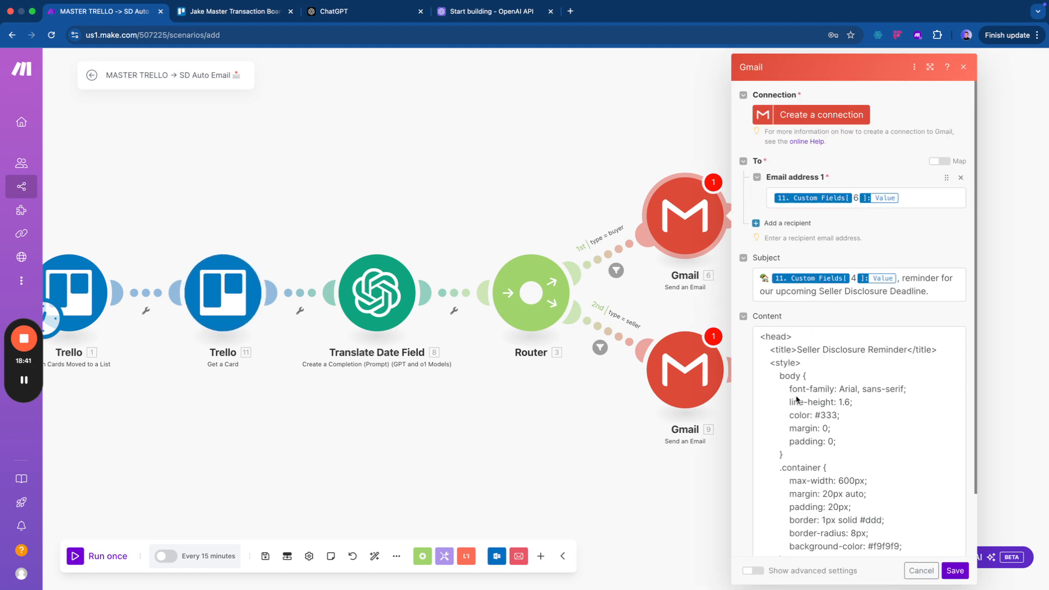
scroll(797, 399, "down", 10)
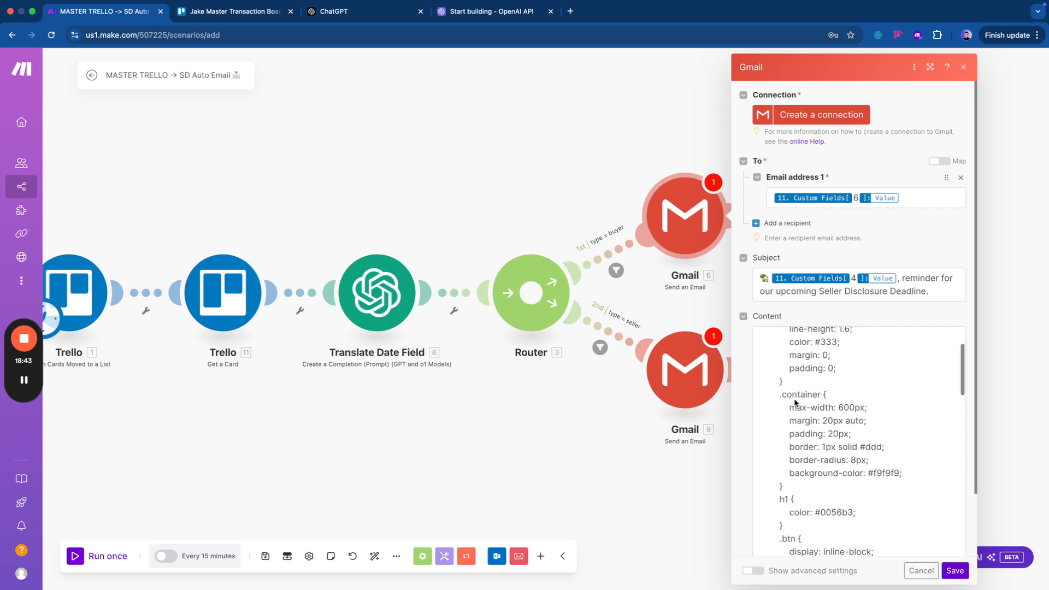
scroll(791, 402, "up", 10)
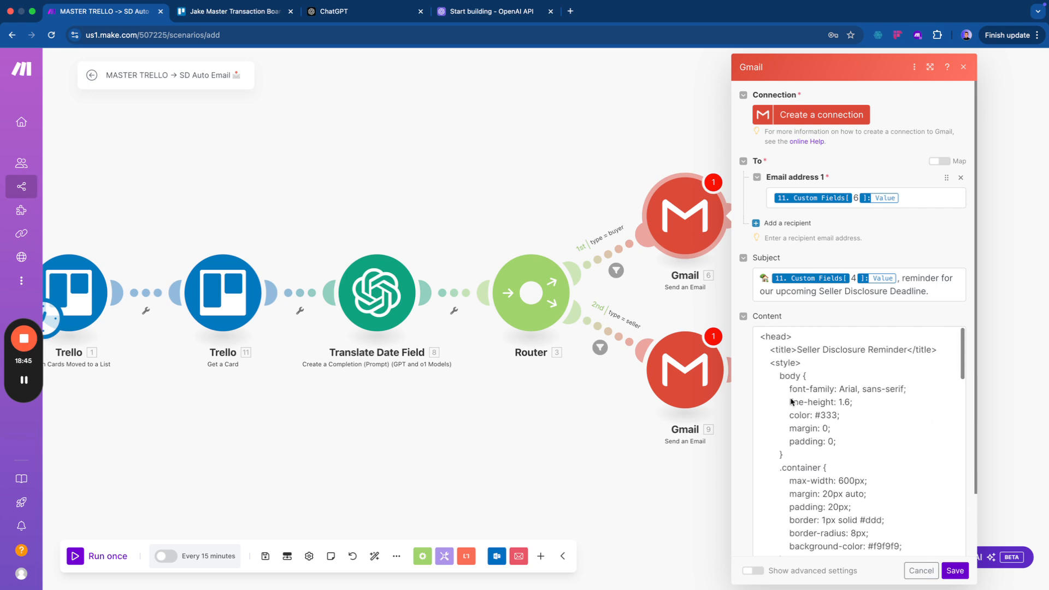
scroll(790, 401, "down", 20)
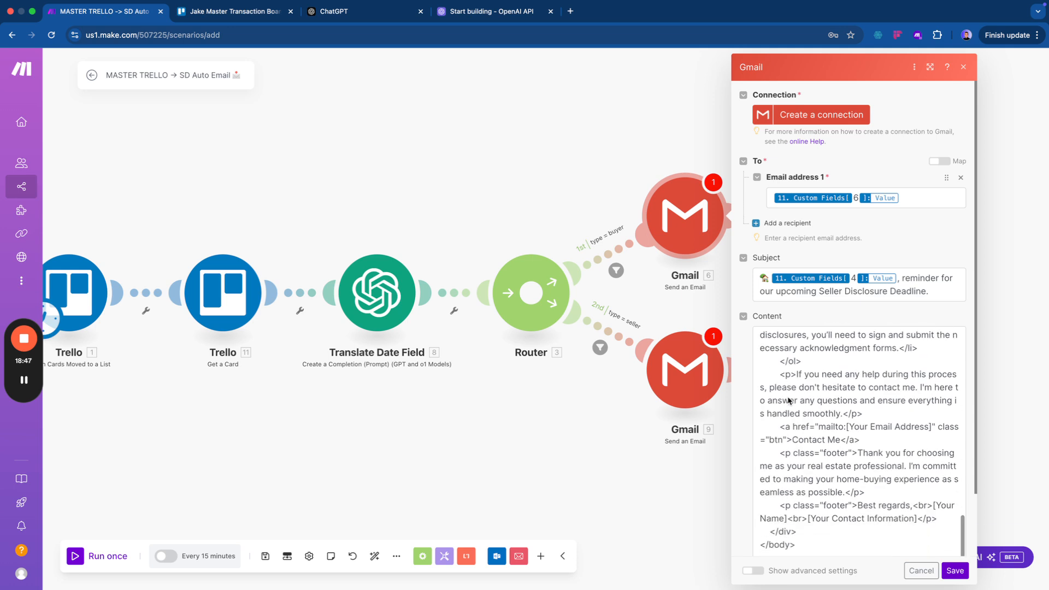
scroll(789, 399, "down", 1)
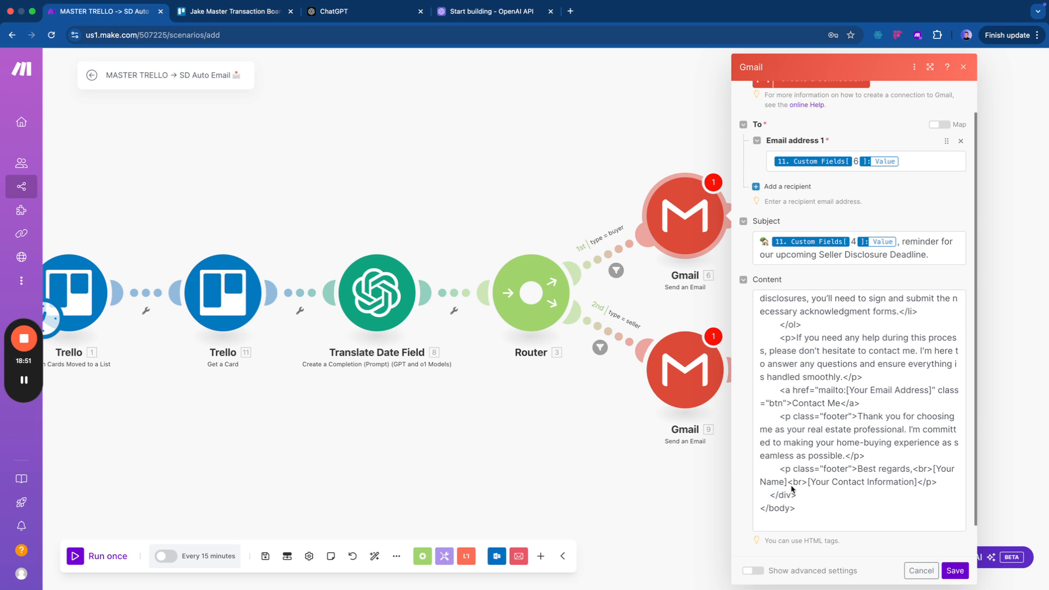
scroll(792, 488, "up", 5)
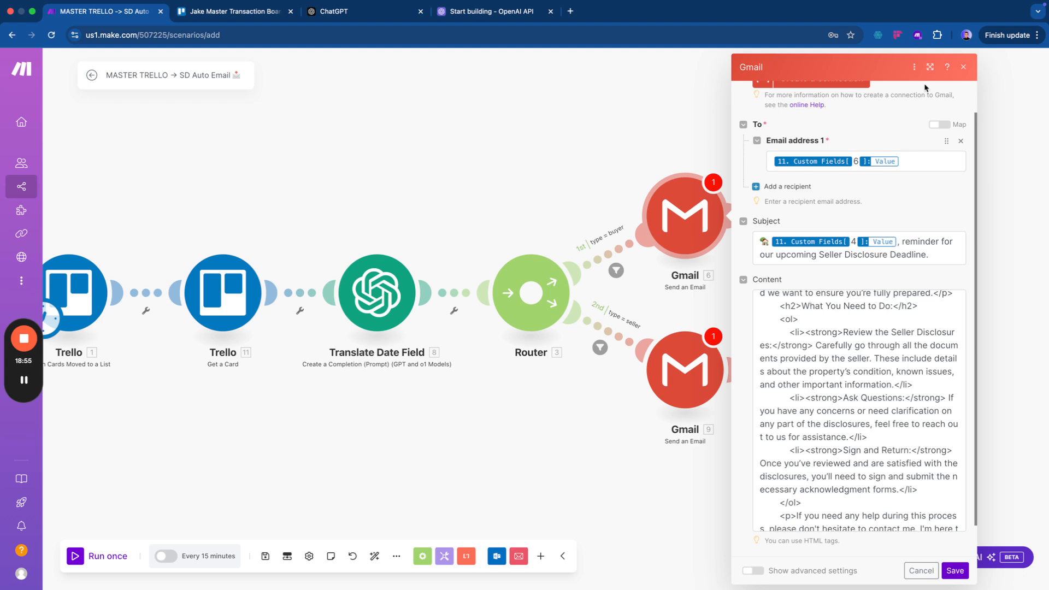
left_click(929, 67)
scroll(275, 428, "up", 10)
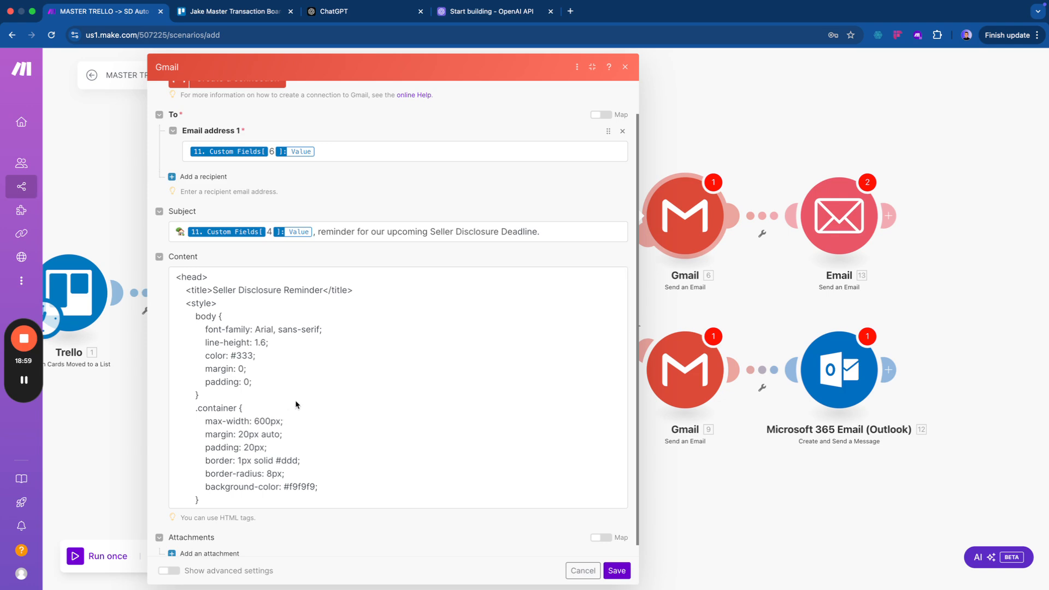
Switch to the Gmail inbox, open the newest Seller Disclosure Deadline reminder and discard the open draft message.
key("ctrl+Right")
key("super+1")
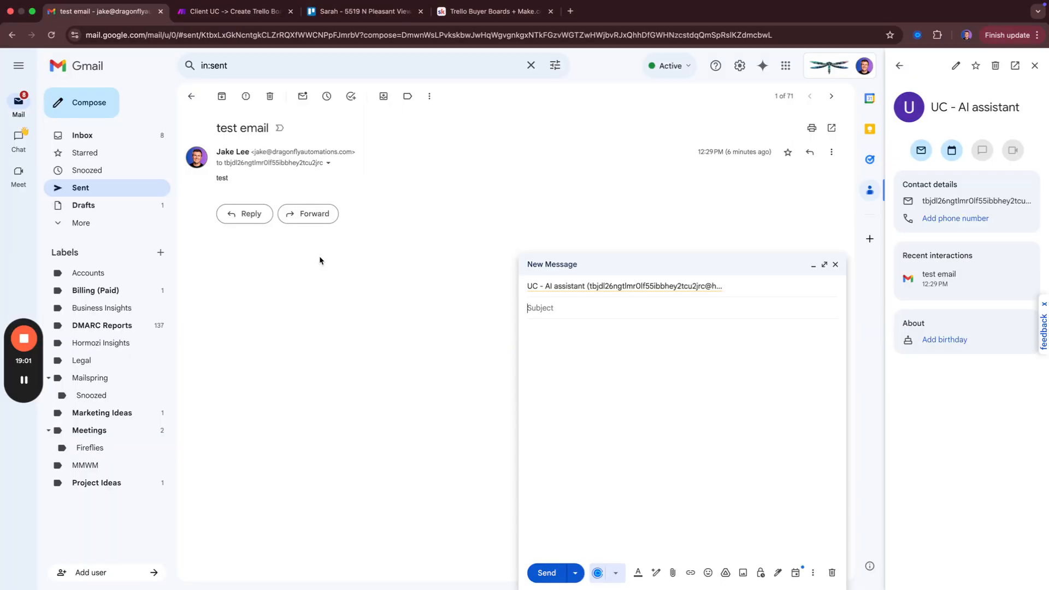
left_click(125, 135)
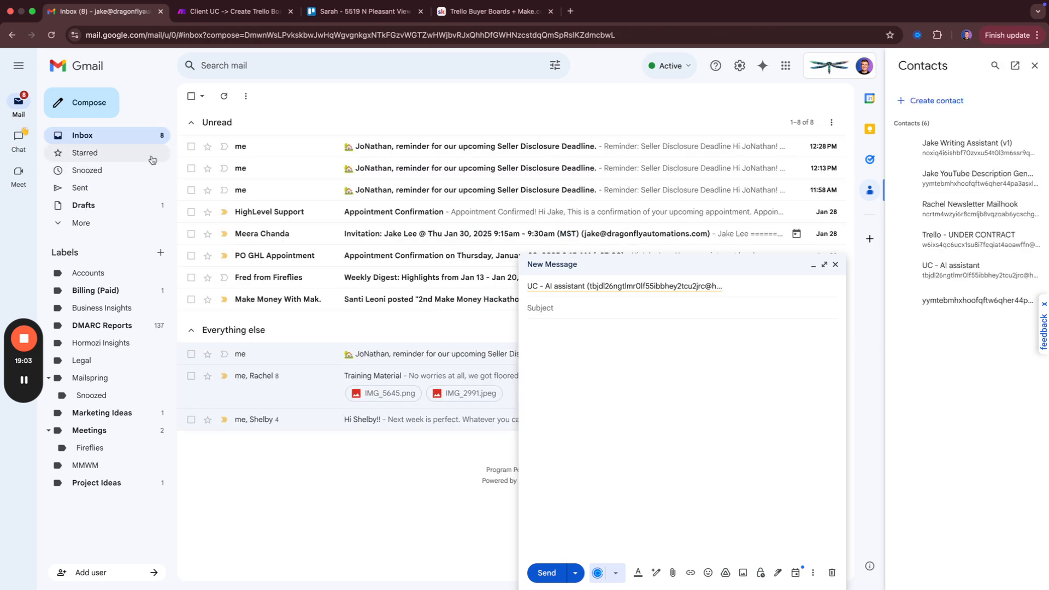
left_click(286, 146)
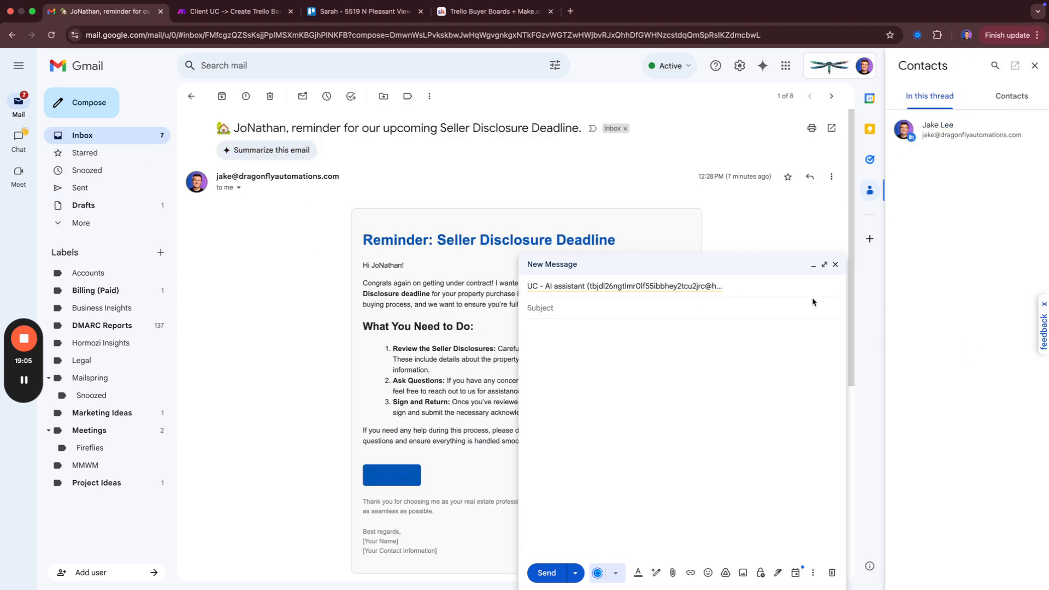
left_click(832, 573)
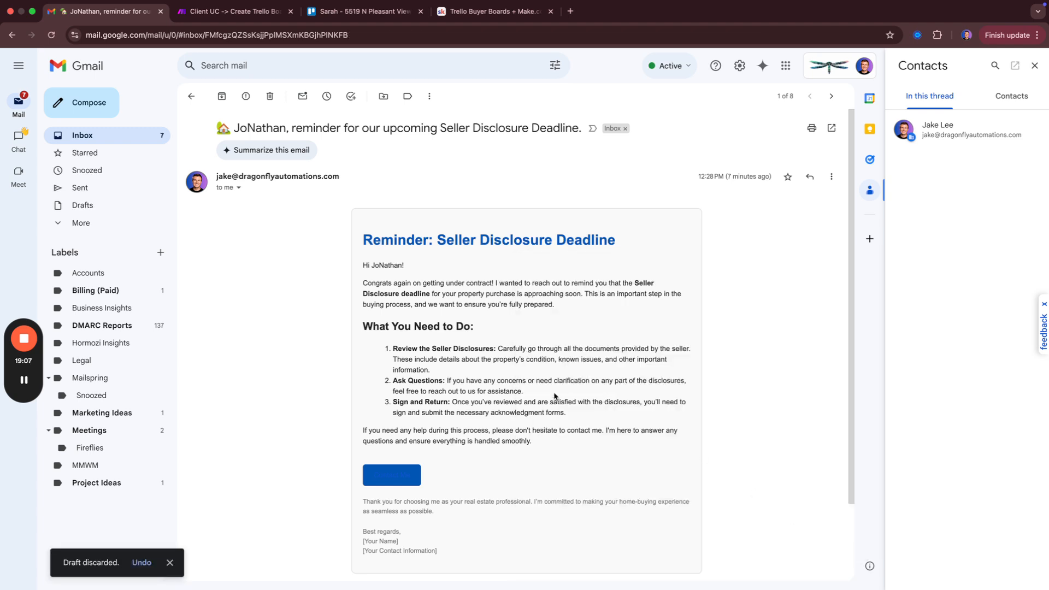
Examine the reminder email's heading, numbered to-do list and contact button, discarding the blank message the button opens.
scroll(521, 394, "down", 1)
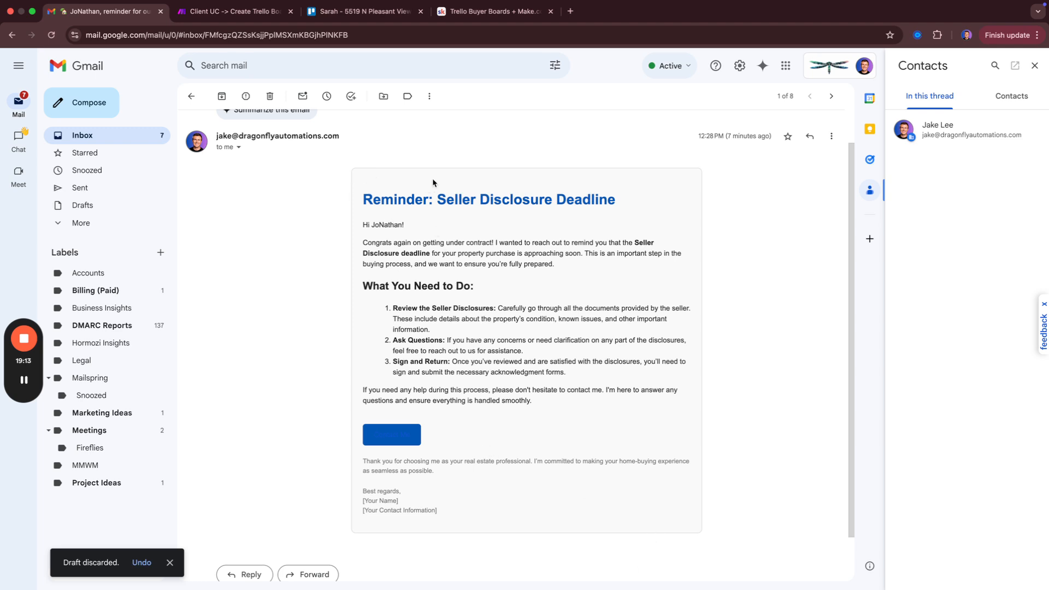
left_click_drag(363, 204, 627, 204)
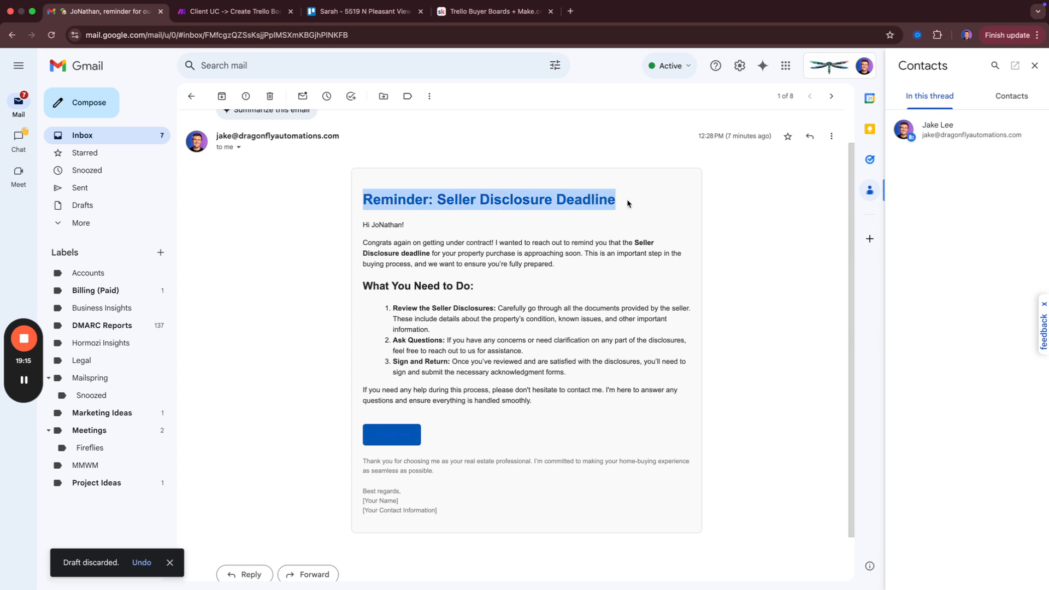
double_click(363, 254)
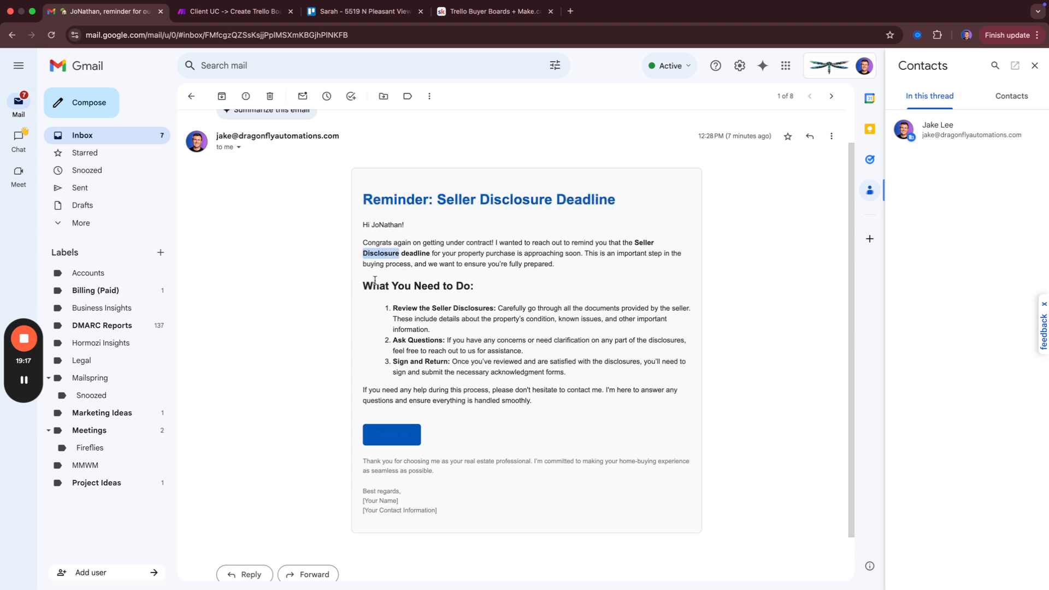
left_click(382, 309)
left_click_drag(382, 311, 571, 379)
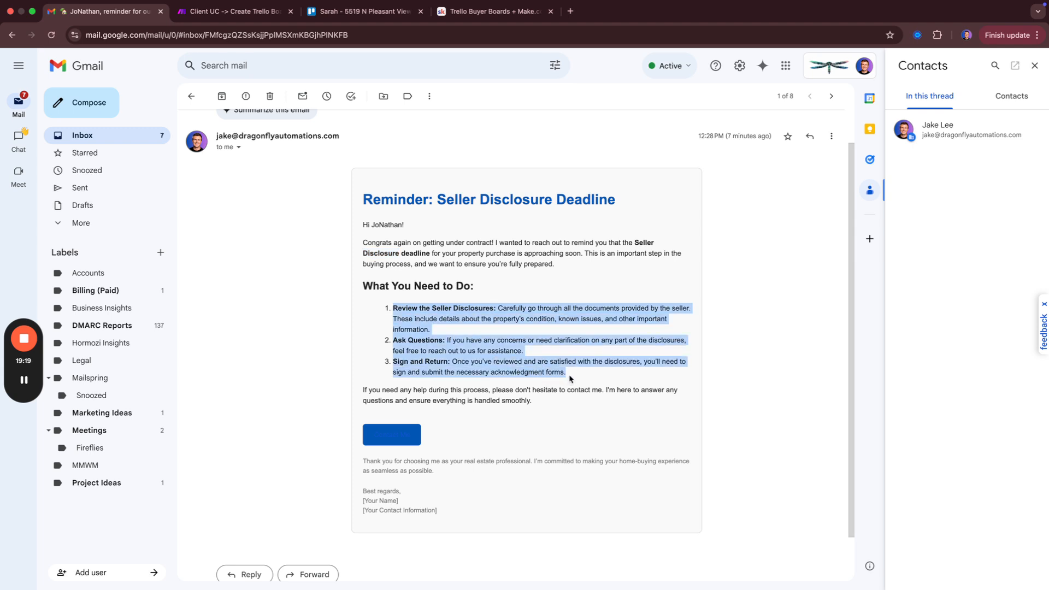
left_click(571, 379)
left_click(385, 435)
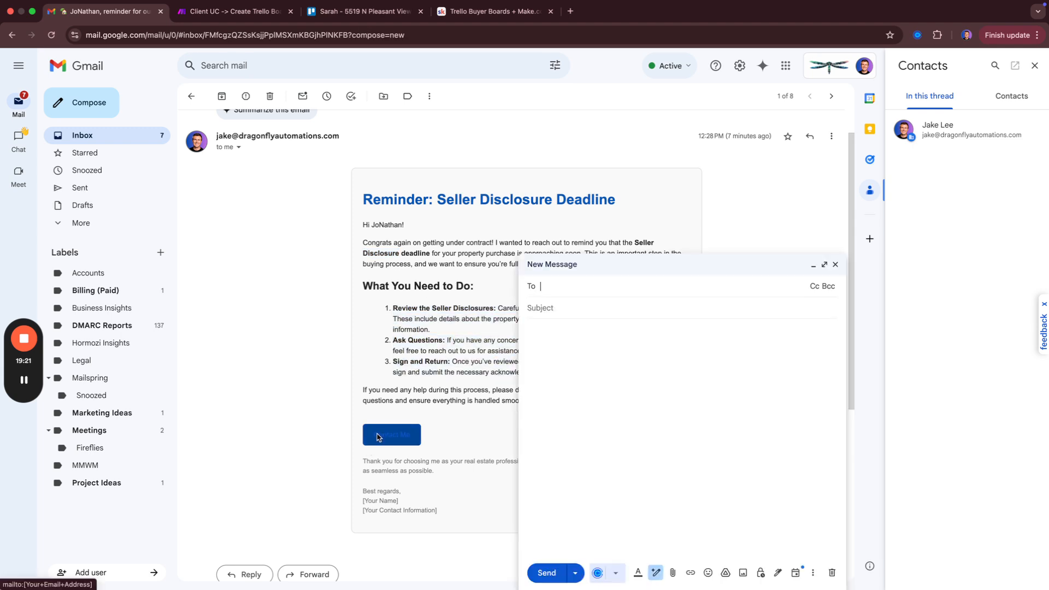
left_click(831, 573)
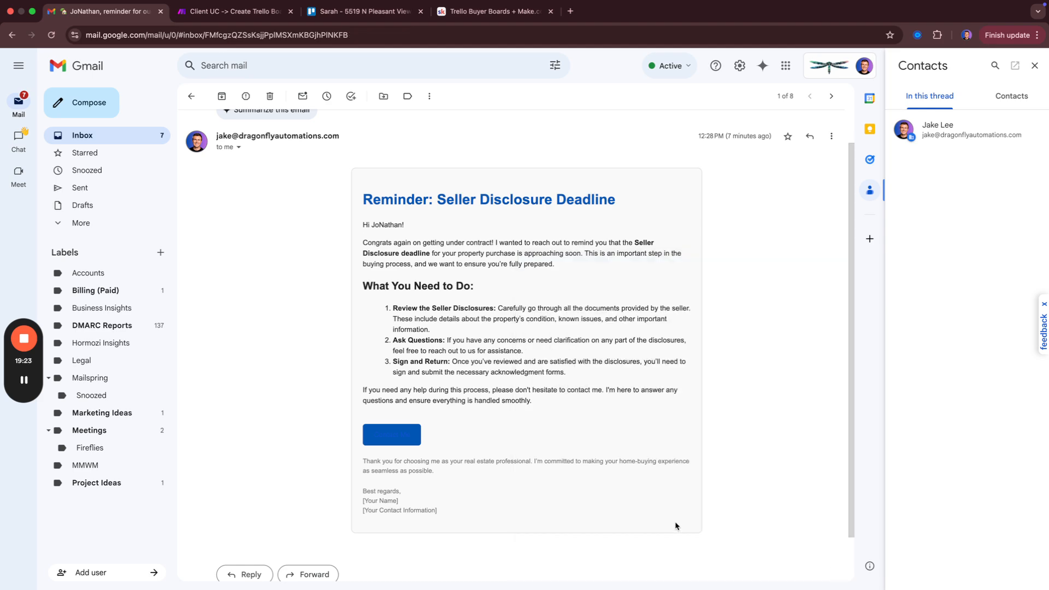
Return to the buyer Gmail module in Make and highlight the [Your Email Address] placeholder in the Contact Me link.
key("ctrl+Right")
scroll(281, 440, "down", 15)
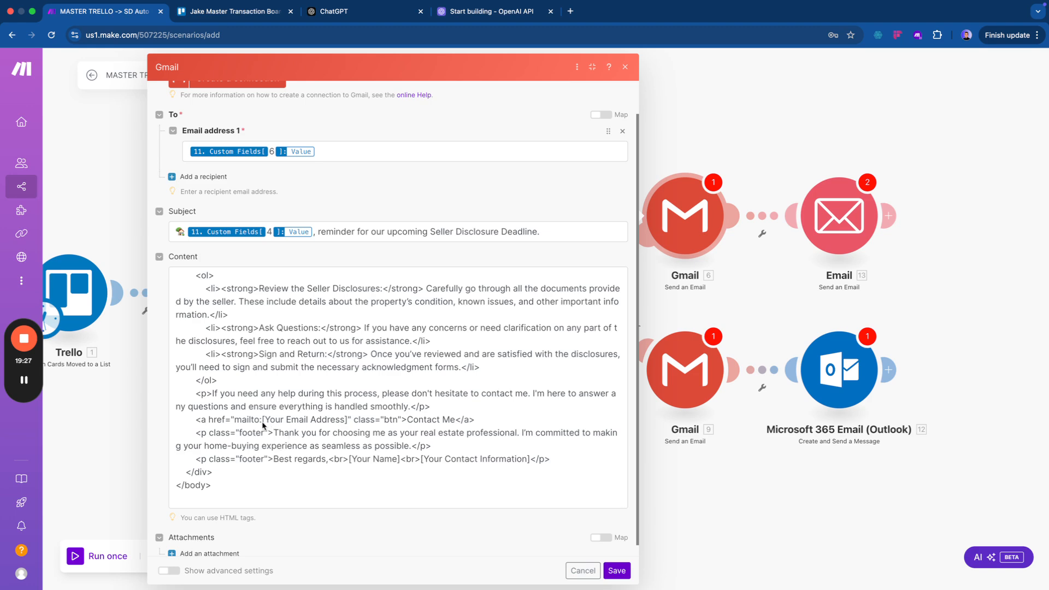
left_click_drag(262, 421, 356, 427)
scroll(349, 426, "up", 10)
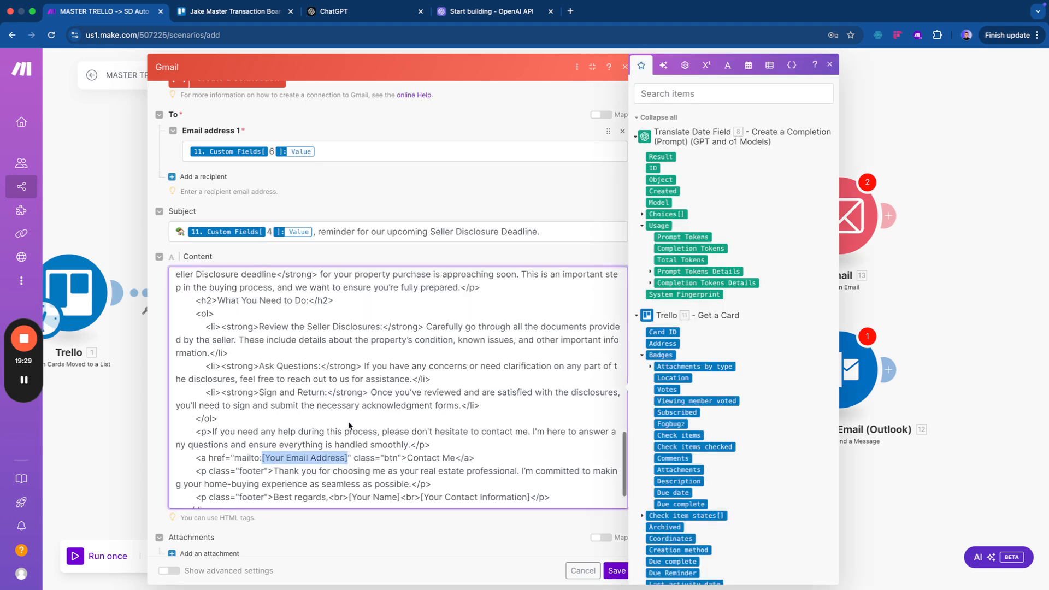
scroll(349, 426, "down", 10)
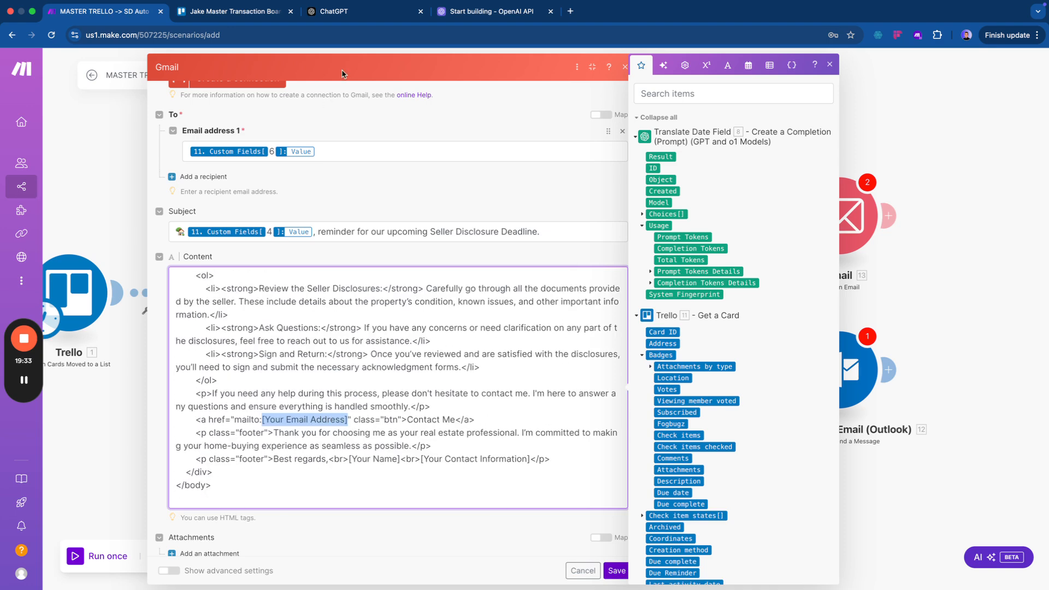
Switch to ChatGPT and draft the prompt "Write this email in HTML format:" followed by blank lines, without sending it.
left_click(344, 20)
type("Write th")
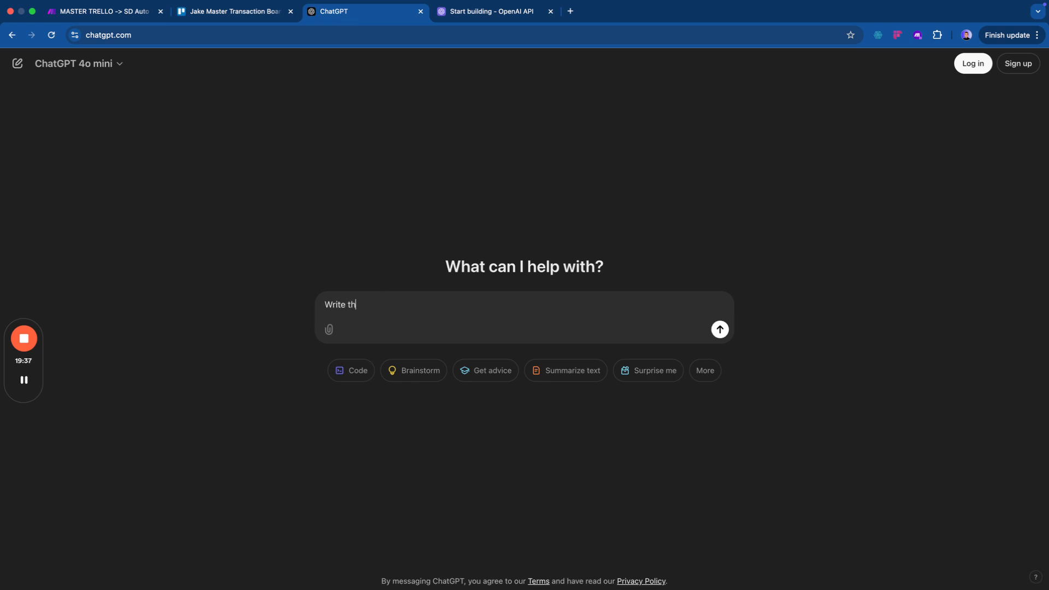
type("is email in HTML format:")
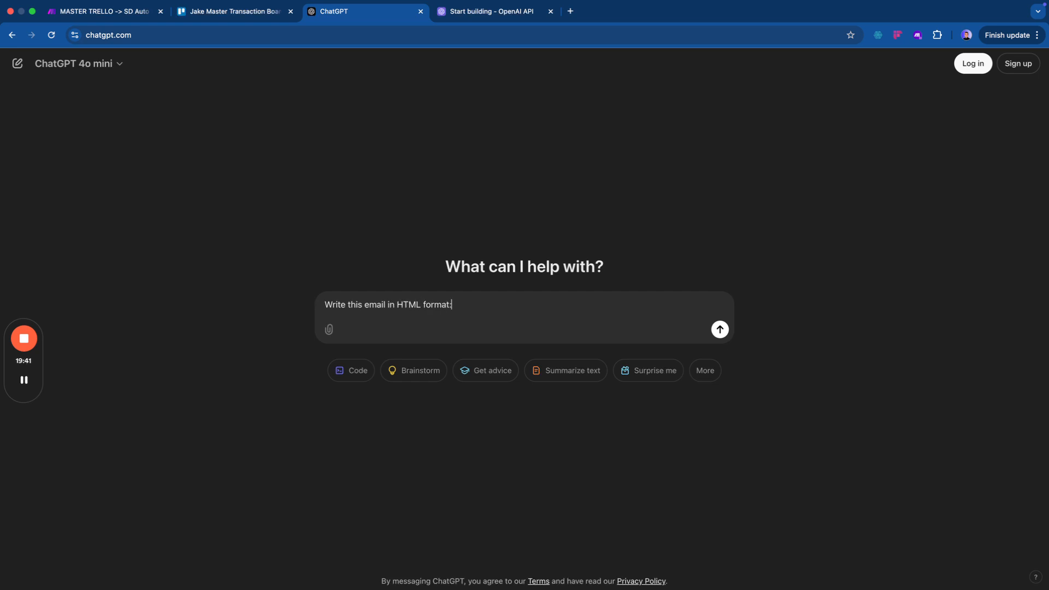
key("shift+Return")
key("shift+Return")
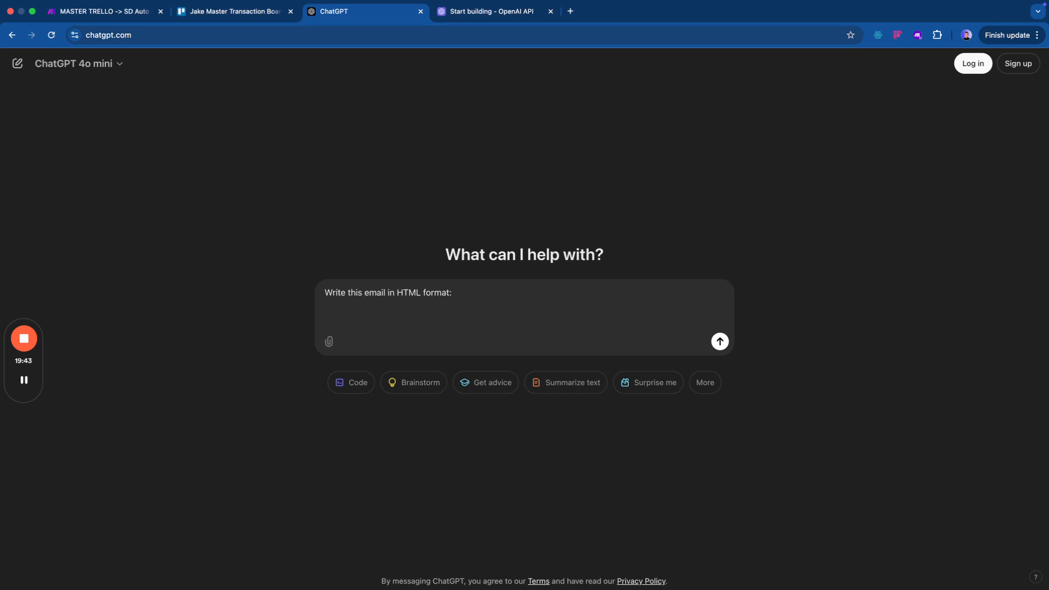
Back in Make, try replacing the buyer email's HTML content with the Custom Fields[6]: Value mapping and restore the original content.
key("ctrl+shift+Tab")
key("ctrl+shift+Tab")
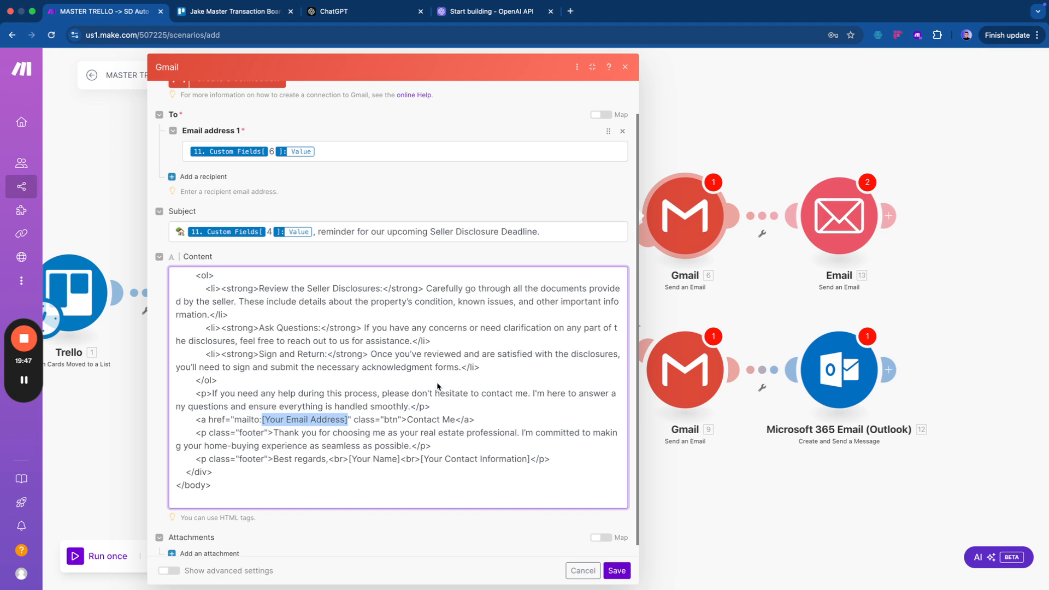
left_click(236, 361)
scroll(236, 359, "up", 10)
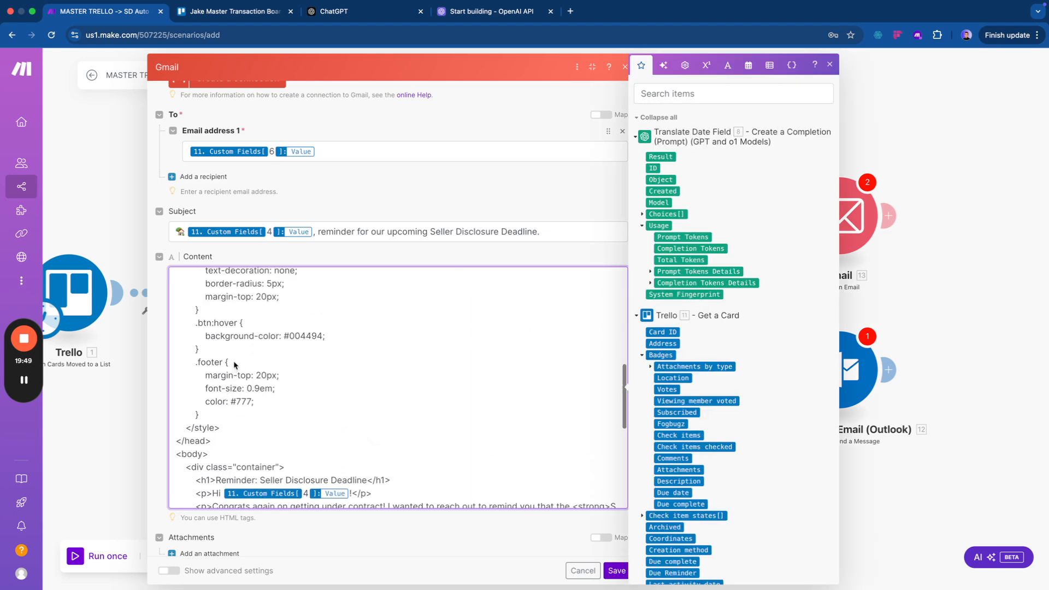
scroll(237, 363, "up", 3)
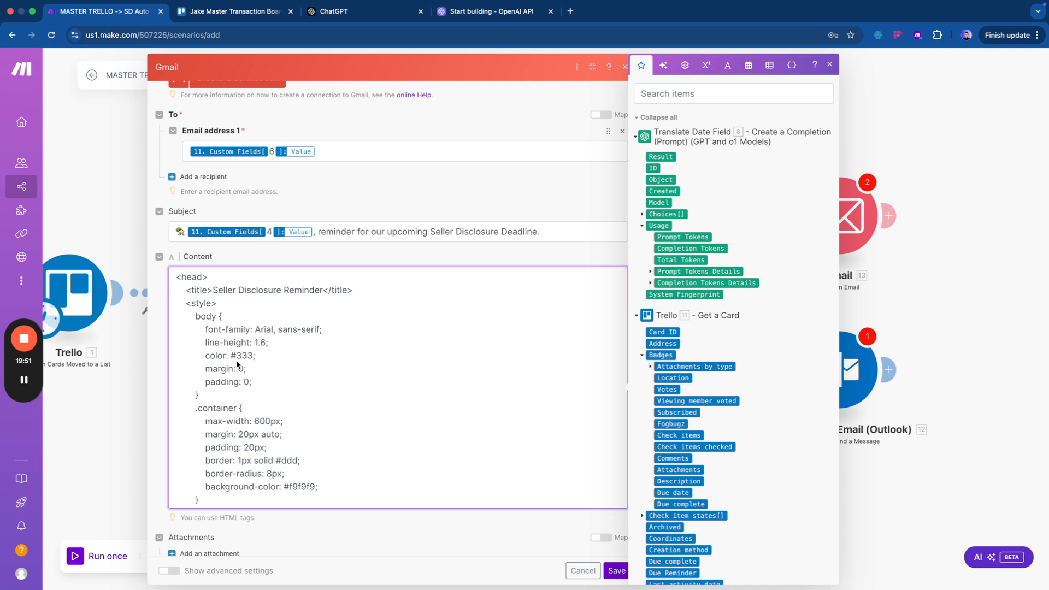
left_click(193, 315)
key("super+a")
type("11. Custom Fields[6]: Value")
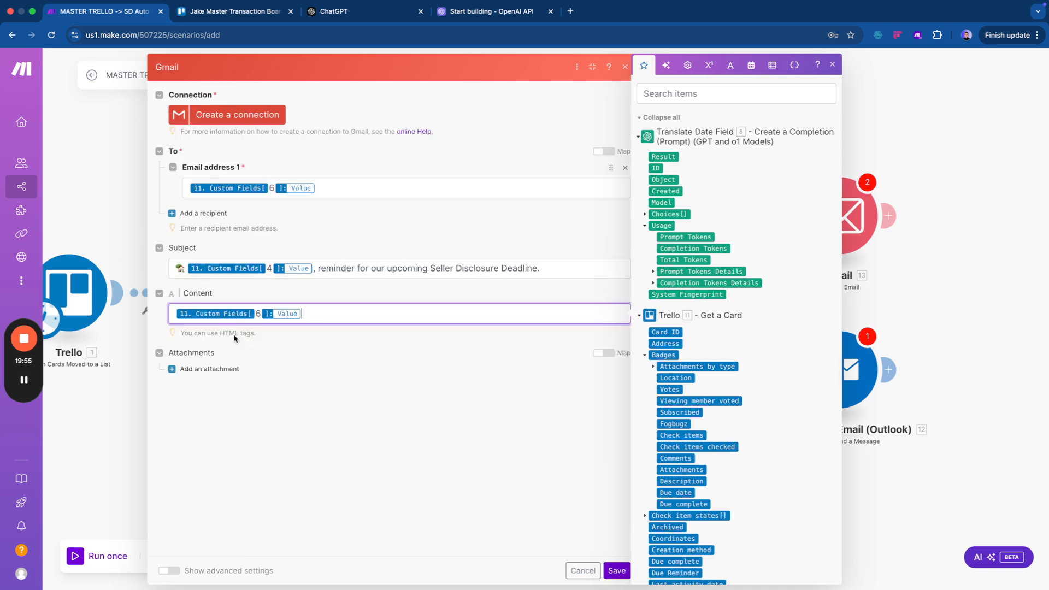
key("super+z")
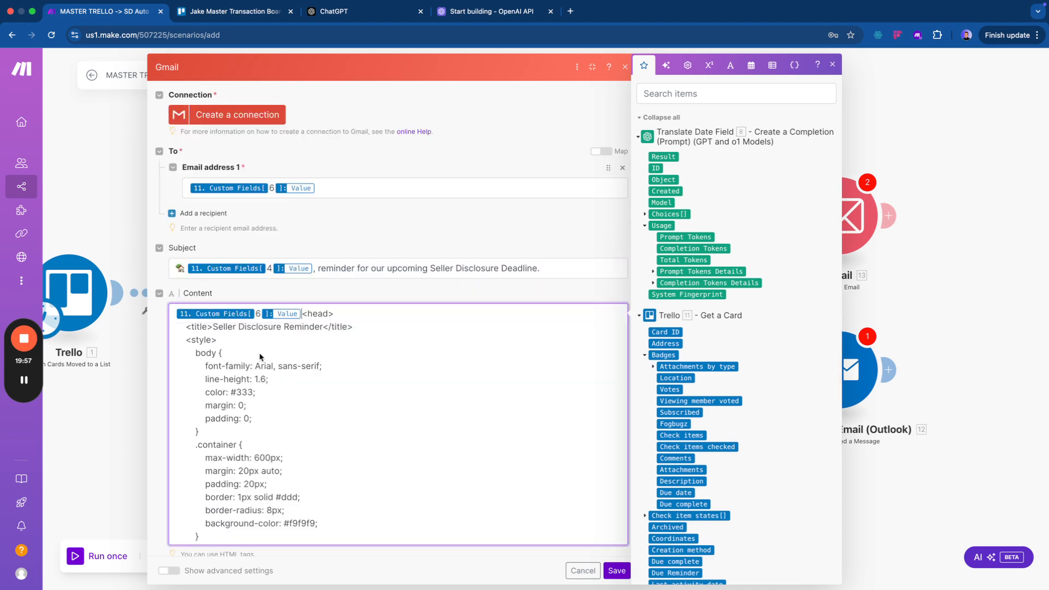
key("BackSpace")
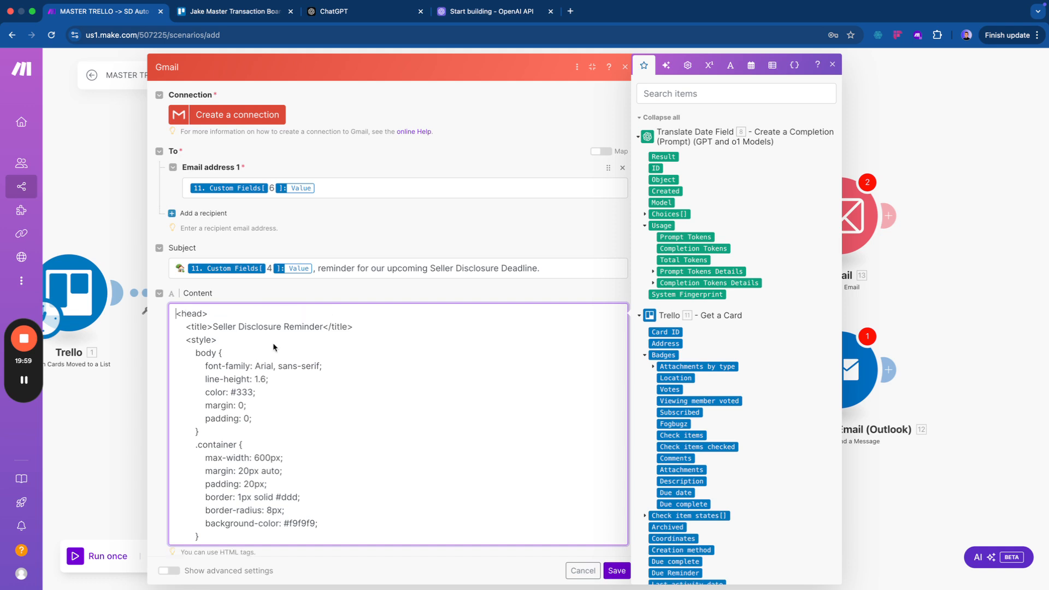
Switch to ChatGPT, replace the draft prompt with "Write me an email in HTML format reminding a home buyer about their upcoming settlement deadline" and submit it.
key("super+a")
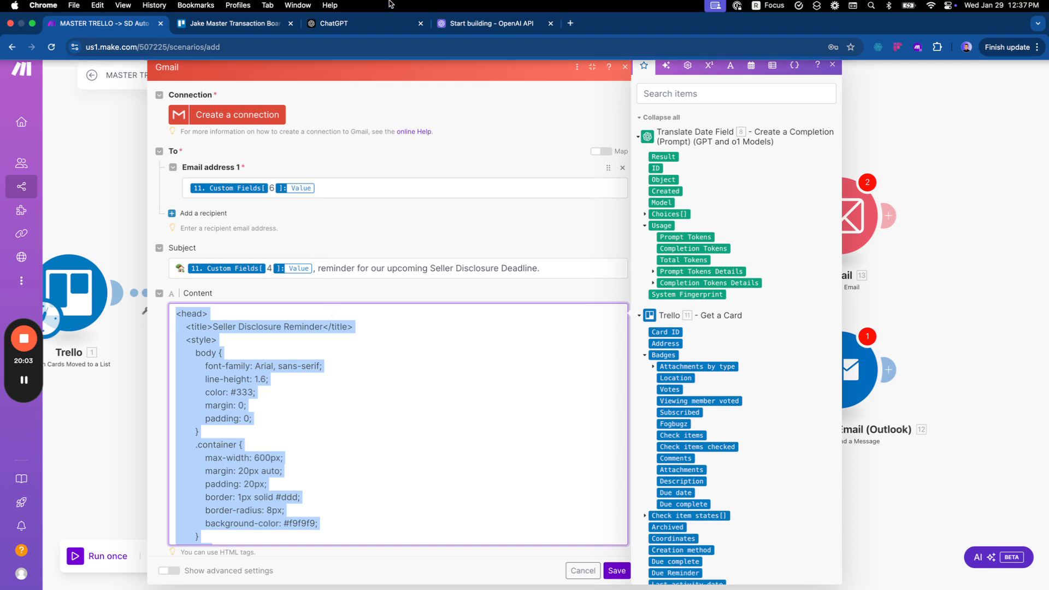
left_click(367, 12)
left_click_drag(351, 325, 333, 274)
type("Write me an email in HTML format")
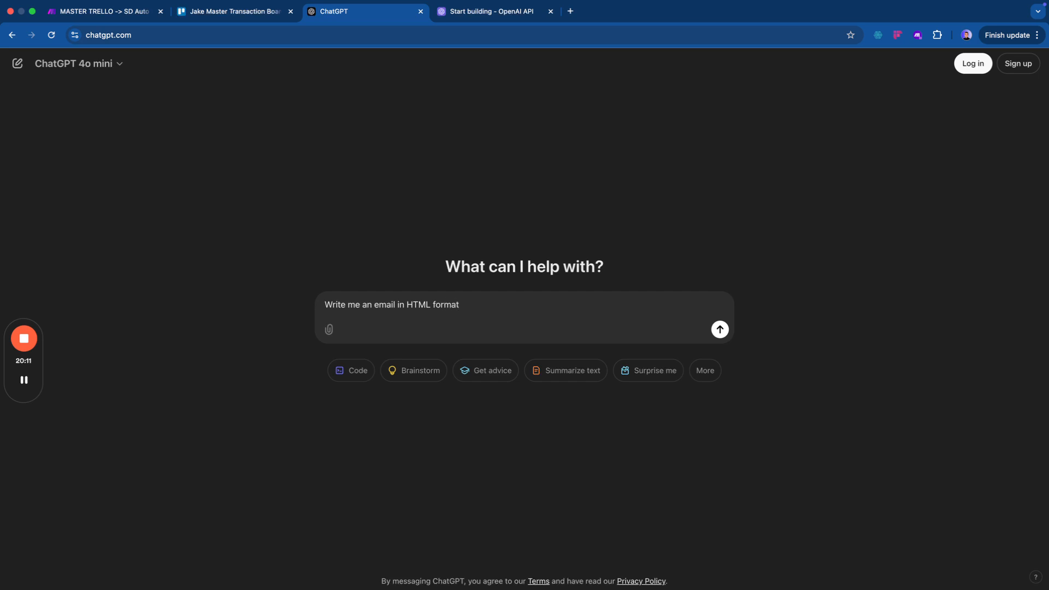
type("reminding a home buyer about their upcomg")
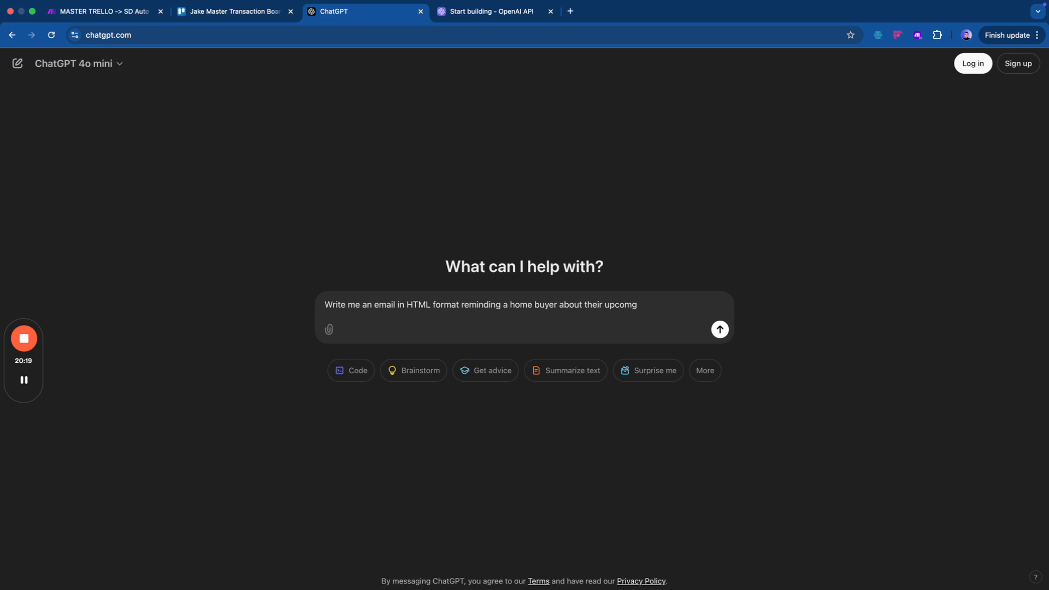
type("ing settlement deadline")
key("Return")
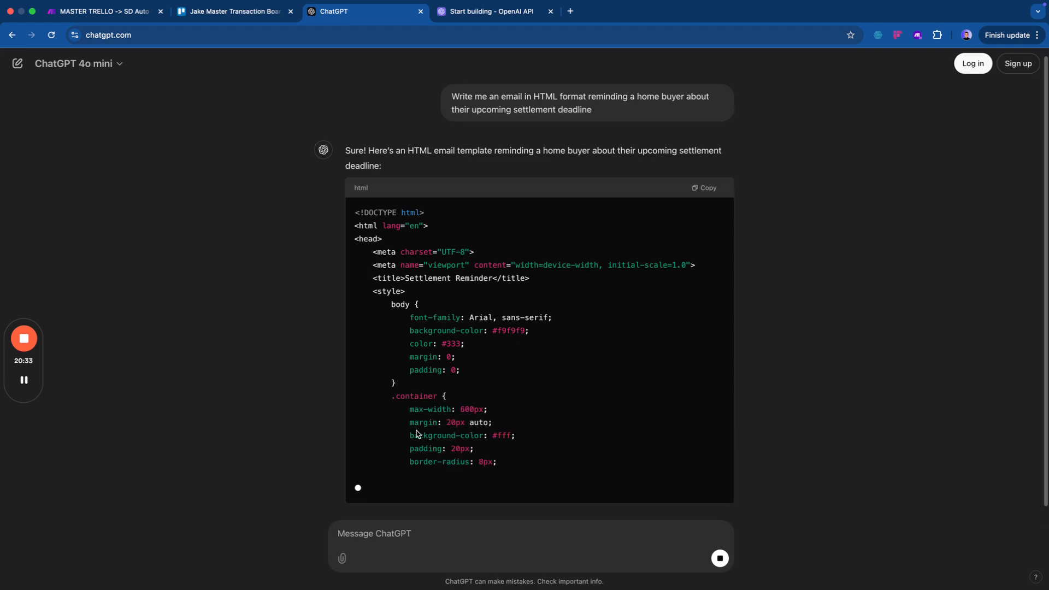
Search the web for "html tester" in a new browser tab and open the OneCompiler HTML tester.
key("super+t")
type("html")
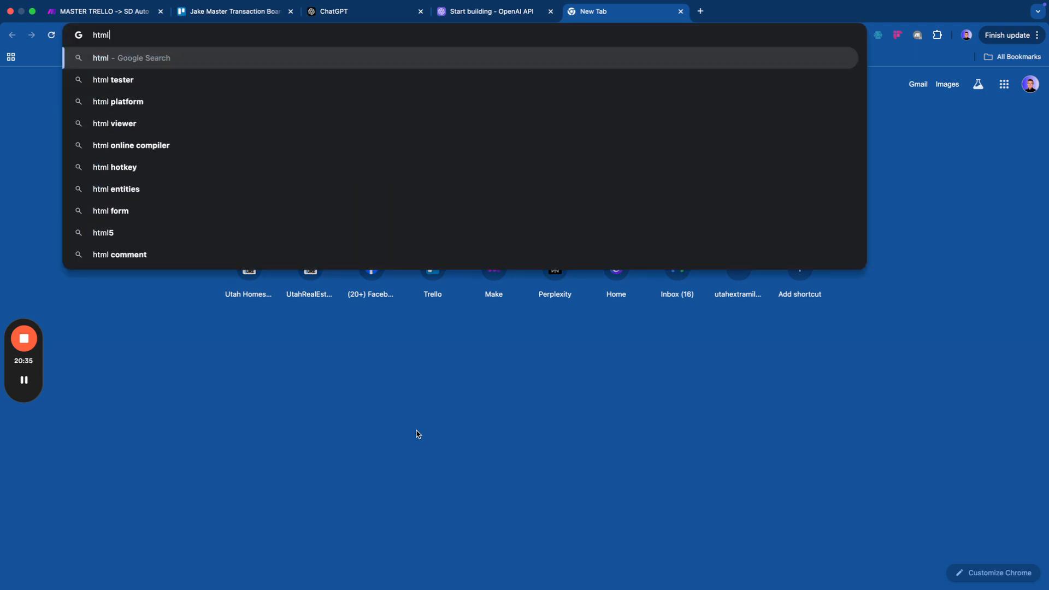
key("Down")
key("Return")
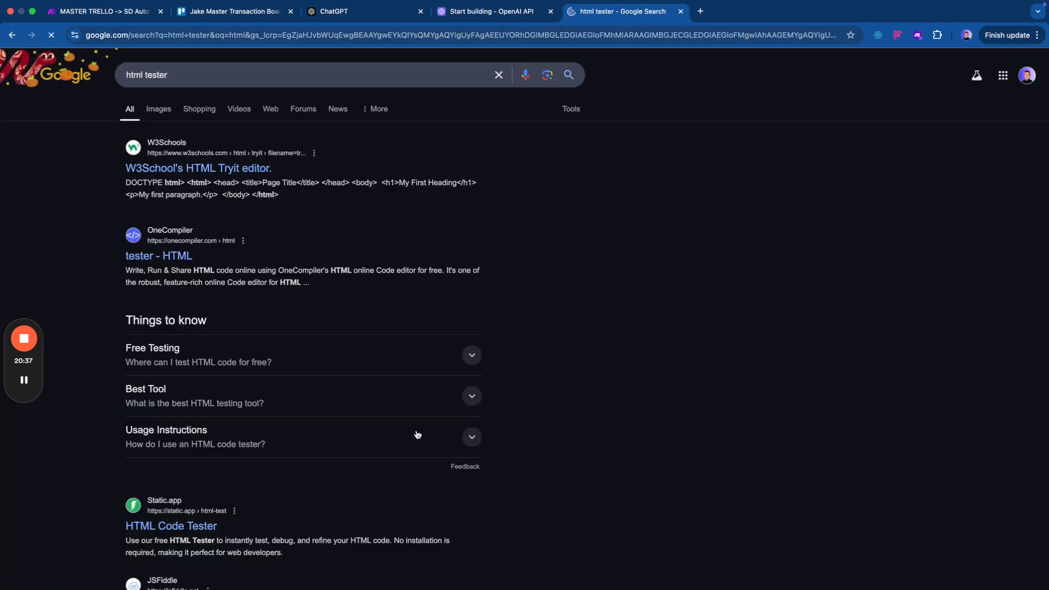
left_click(152, 256)
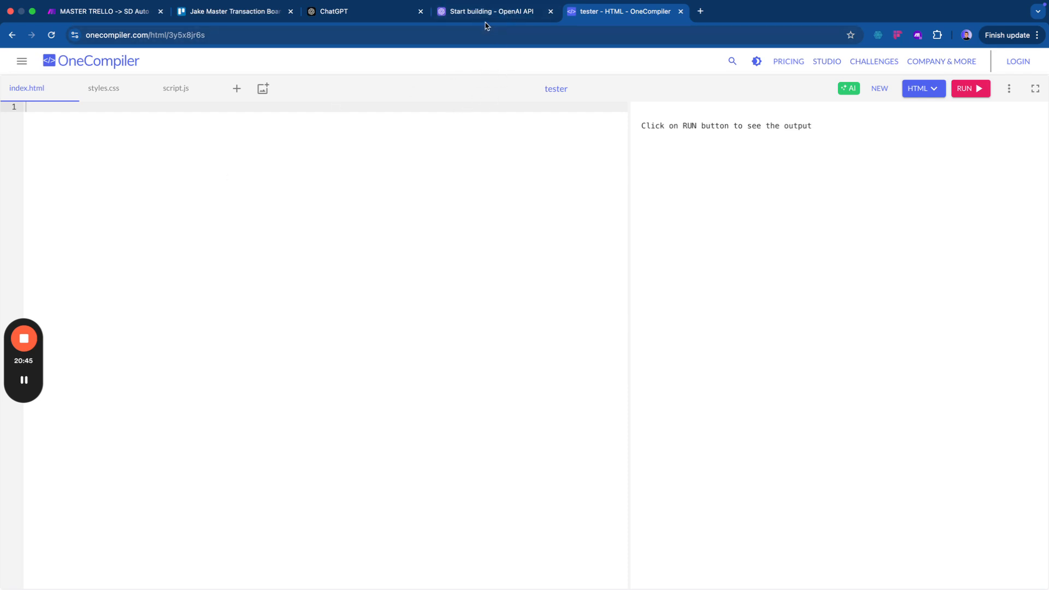
Copy the generated email HTML from ChatGPT into OneCompiler's index.html file and try to run it.
left_click(371, 12)
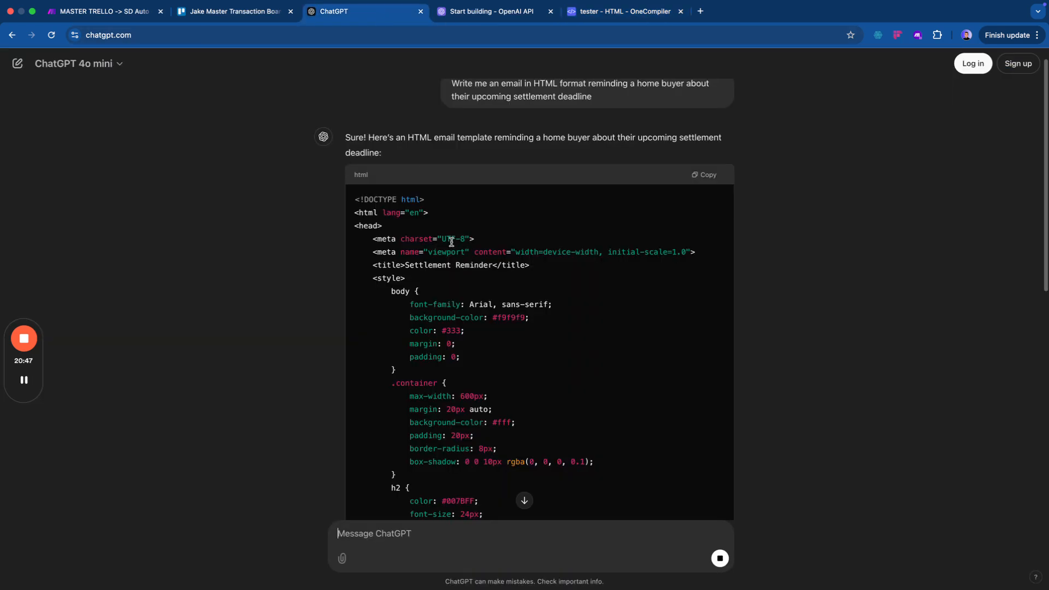
left_click(705, 175)
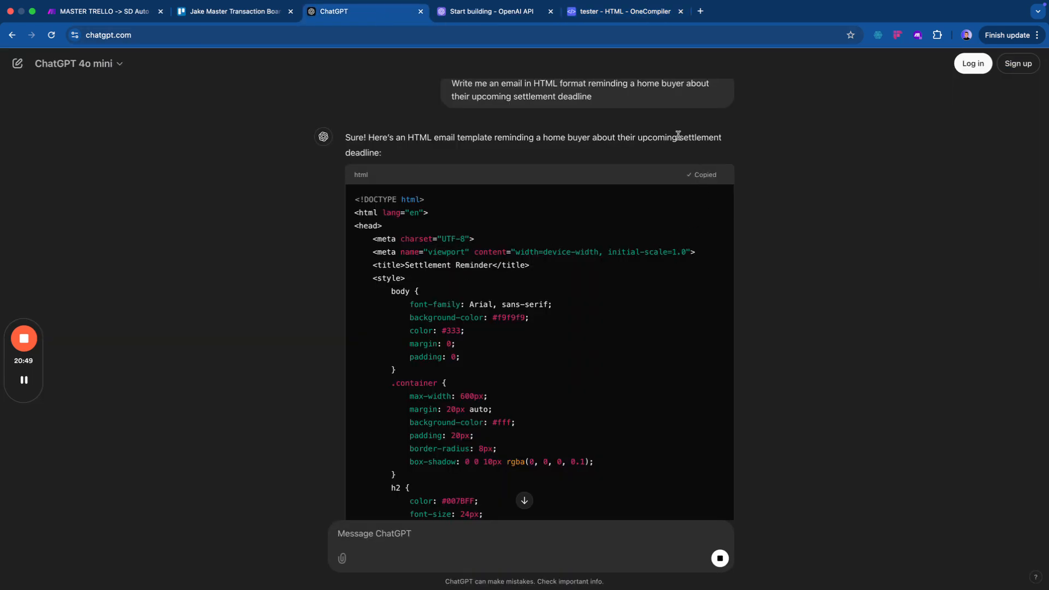
left_click(618, 16)
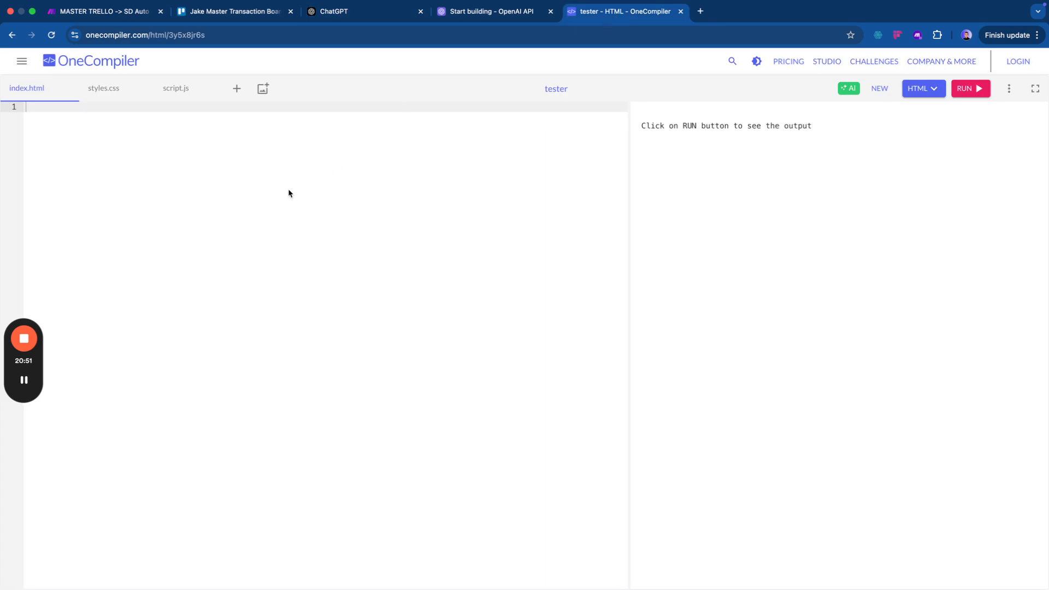
left_click(188, 139)
key("cmd+v")
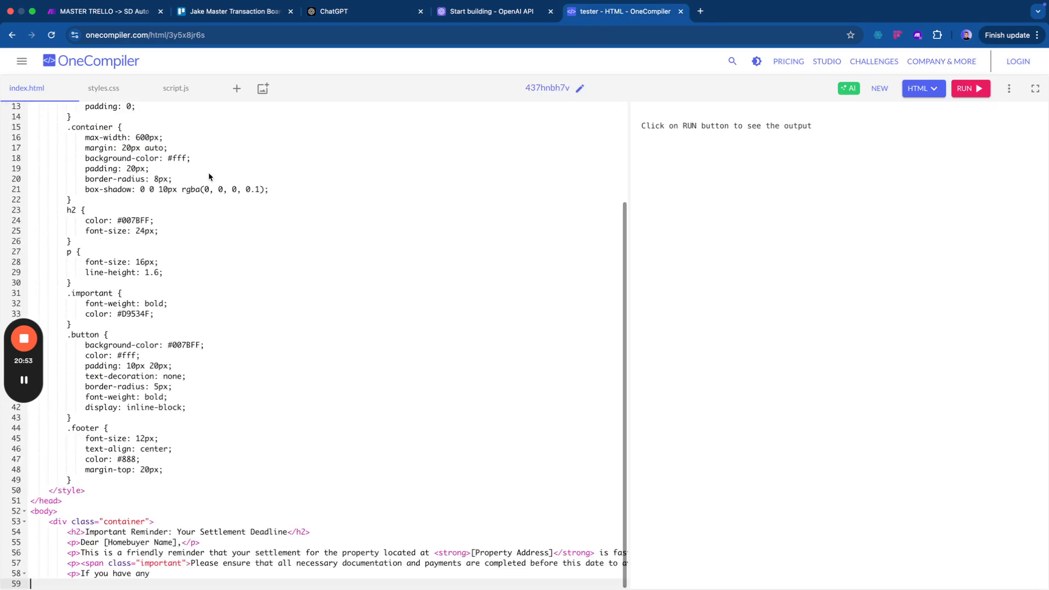
left_click(979, 89)
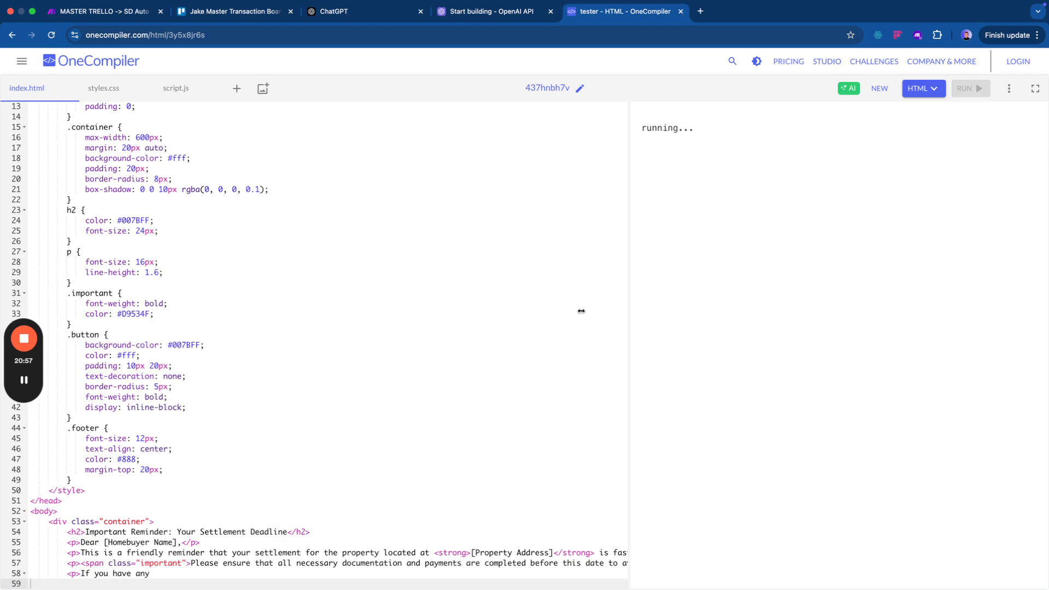
scroll(487, 331, "down", 15)
scroll(488, 331, "up", 10)
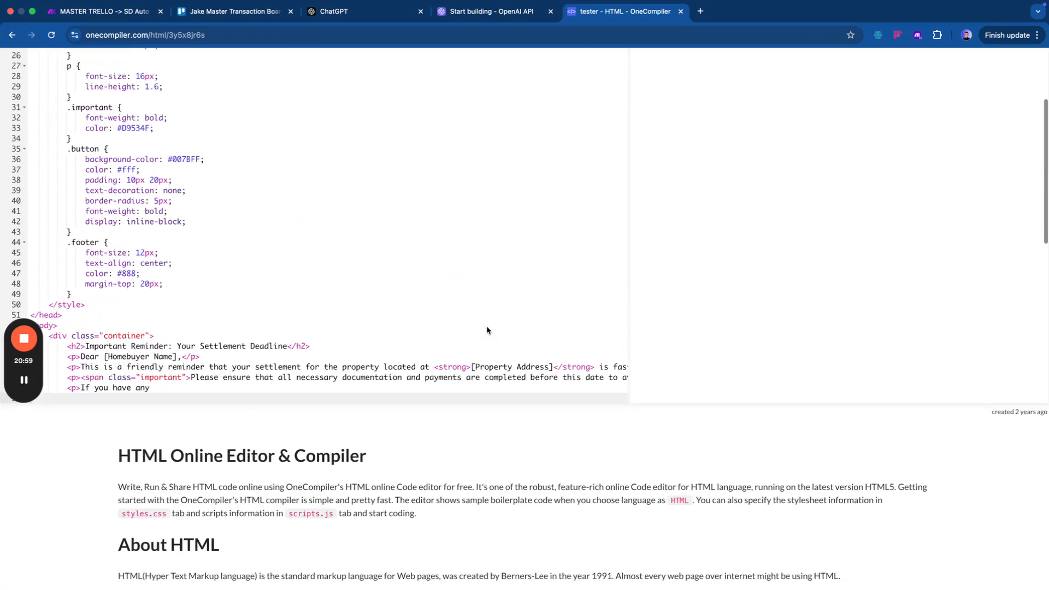
scroll(487, 331, "up", 10)
scroll(558, 302, "right", 3)
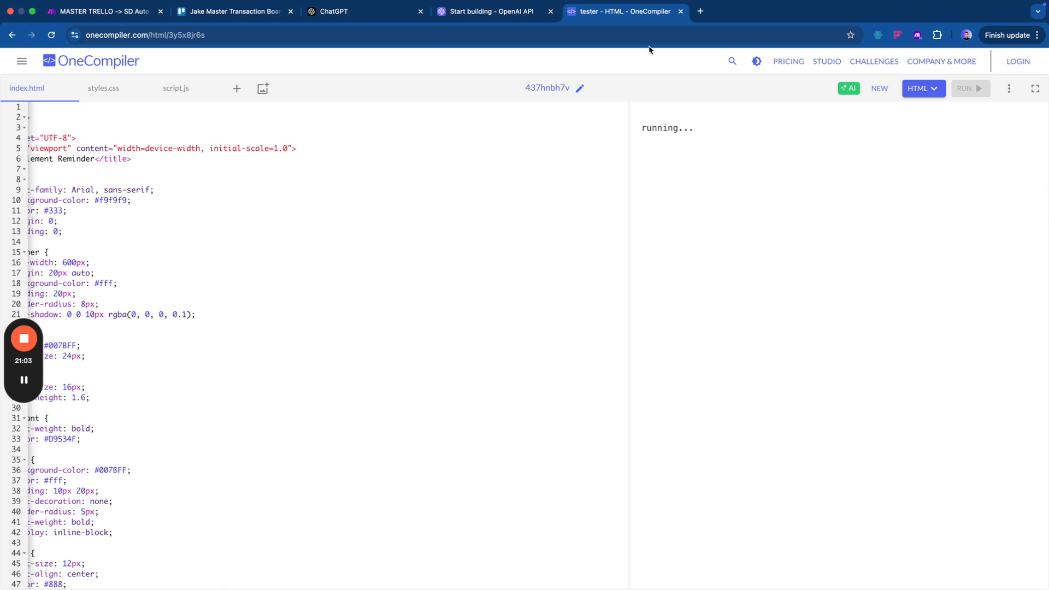
Search the web for "html checker" in a new browser tab, open FreeFormatter's Free Online HTML Validator and return to the search results.
left_click(700, 12)
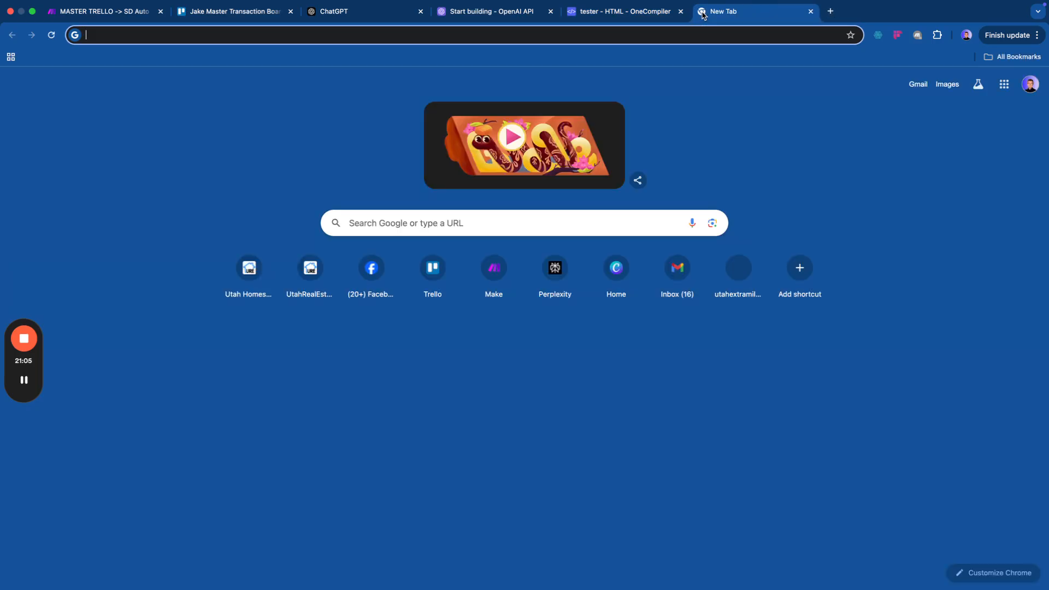
type("html")
key("Down")
key("Down")
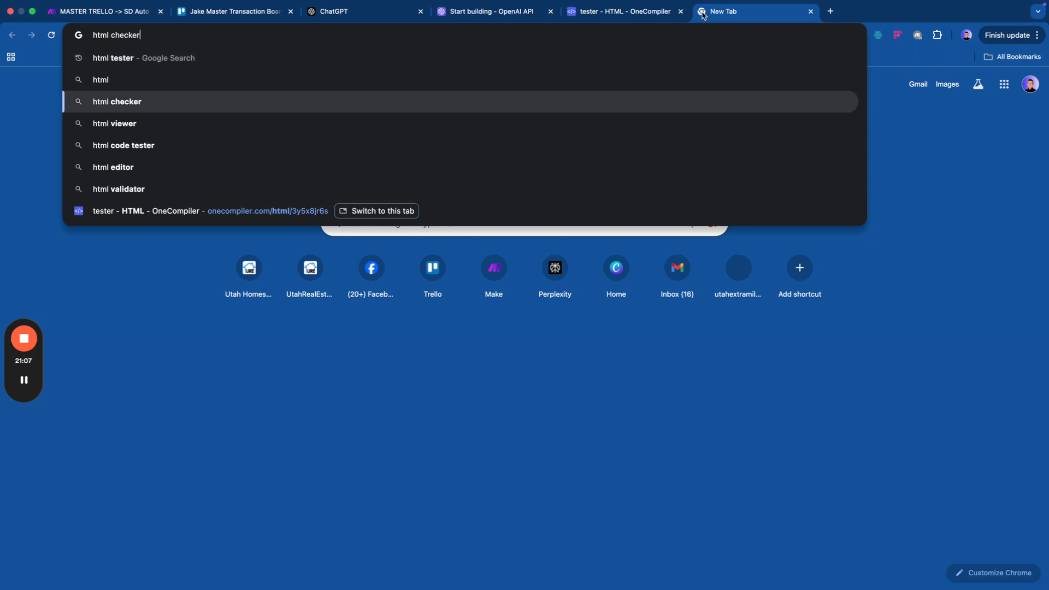
key("Return")
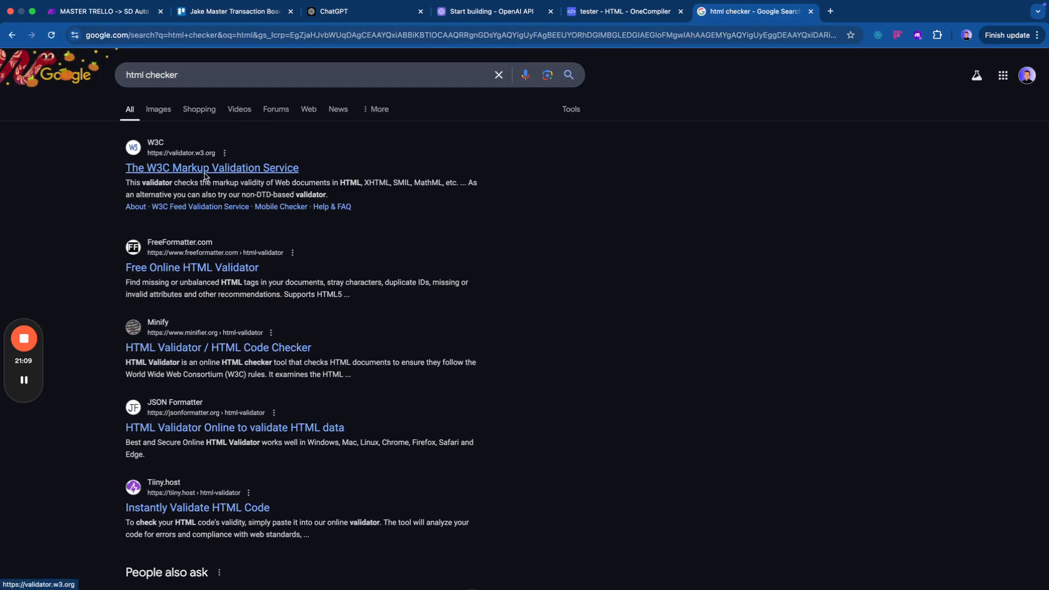
left_click(205, 267)
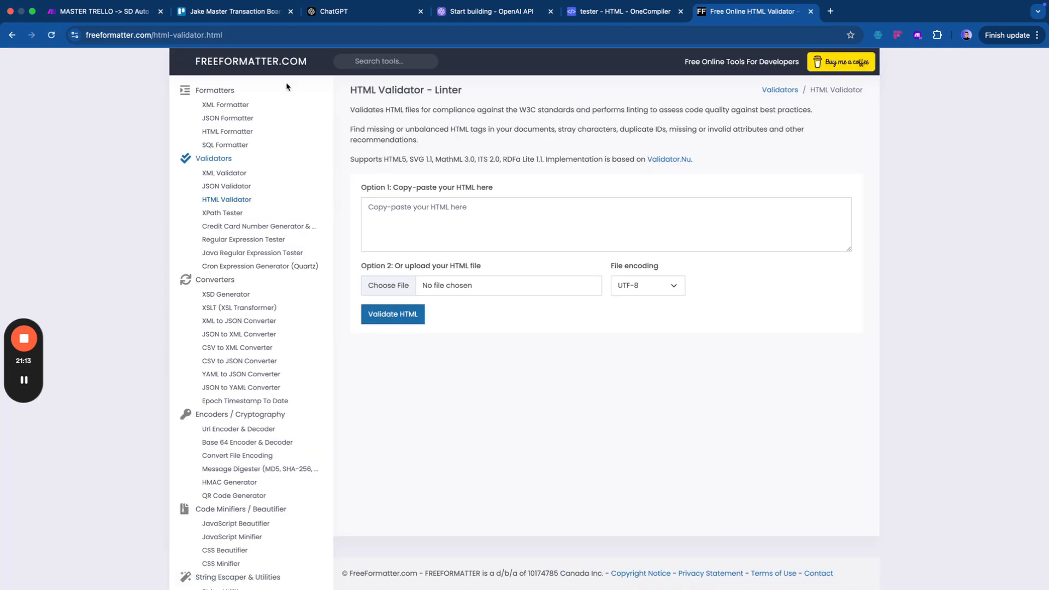
left_click(12, 34)
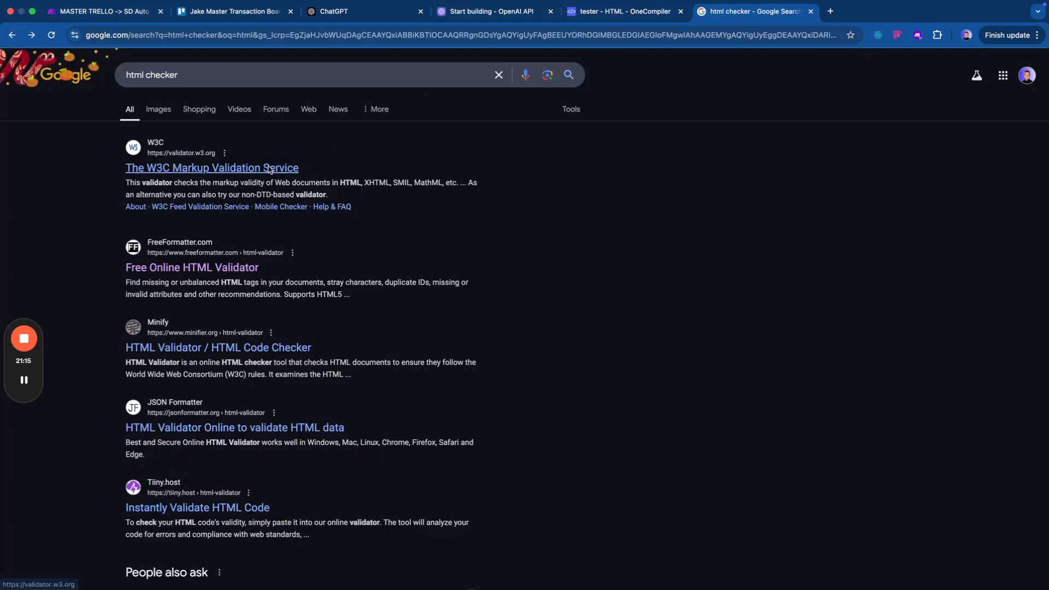
Change the web search to "html viewer" and open HTML Online Viewer.
double_click(169, 78)
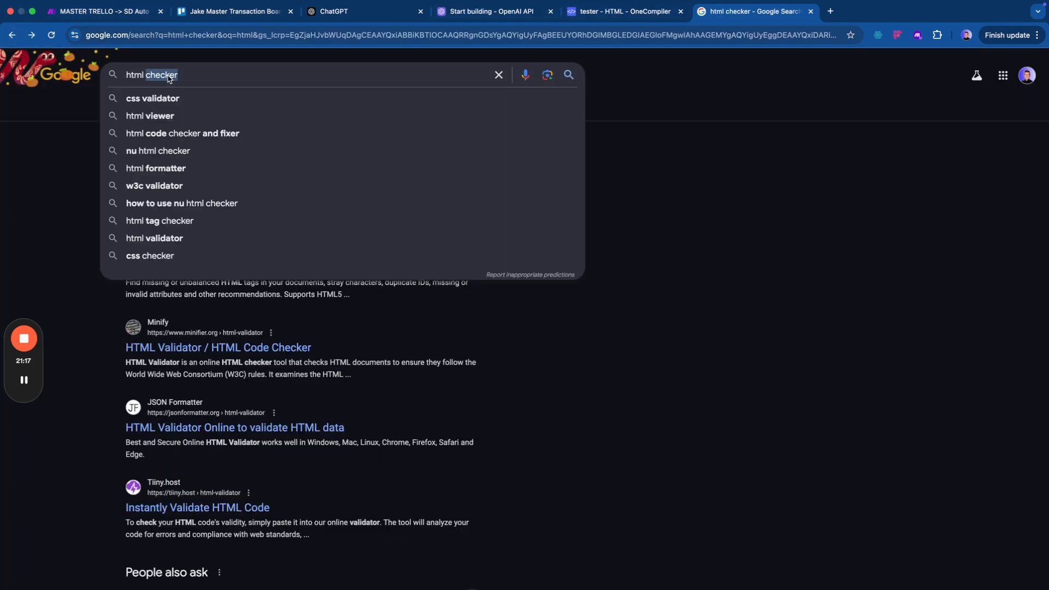
type("viewer")
key("Return")
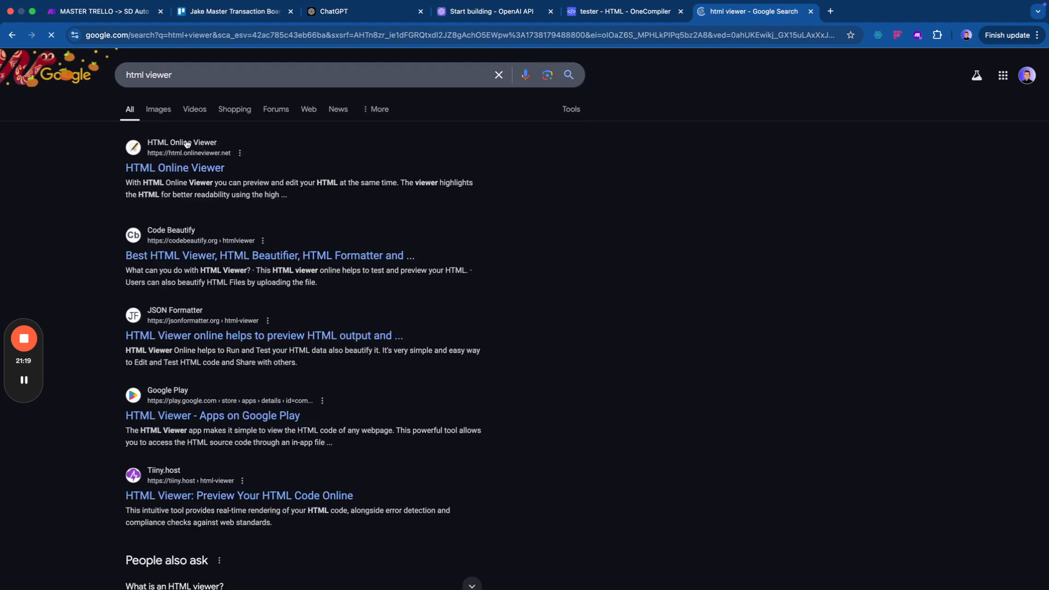
left_click(174, 167)
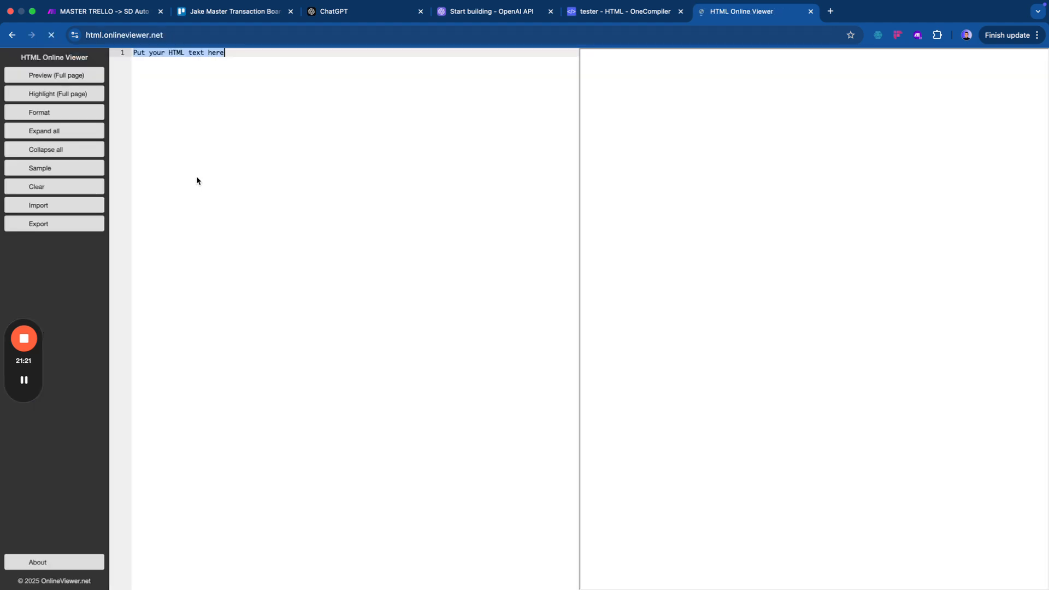
Paste the copied email HTML over the viewer's placeholder text and close the OneCompiler page.
key("super+v")
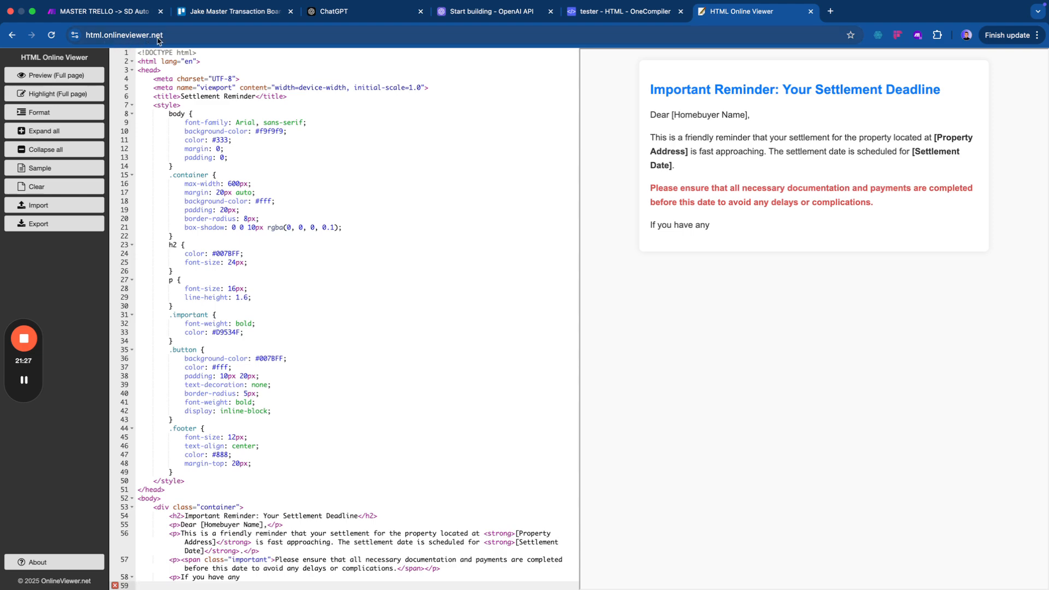
left_click(636, 11)
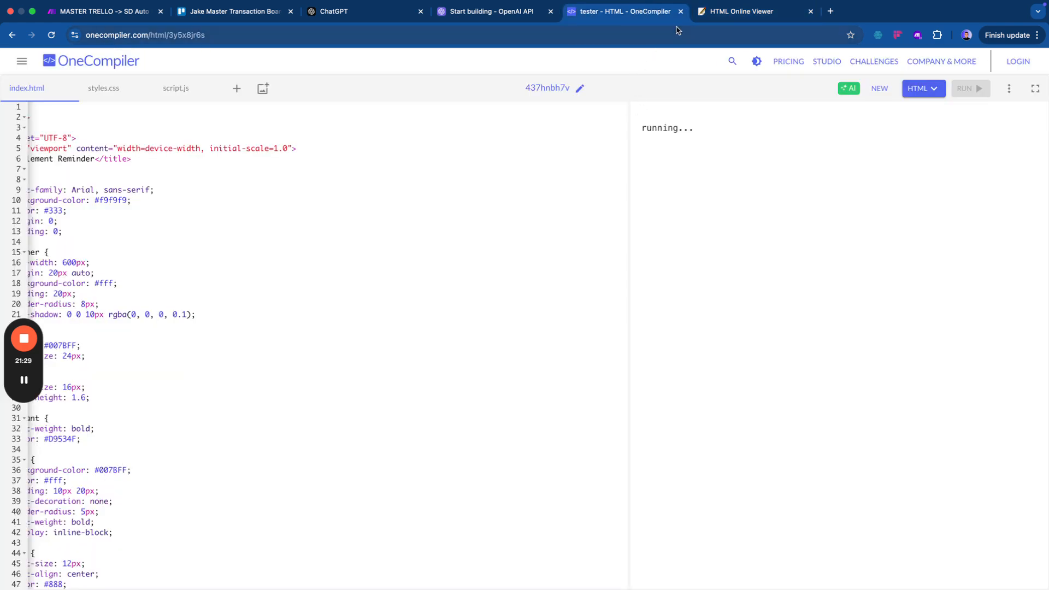
left_click(681, 11)
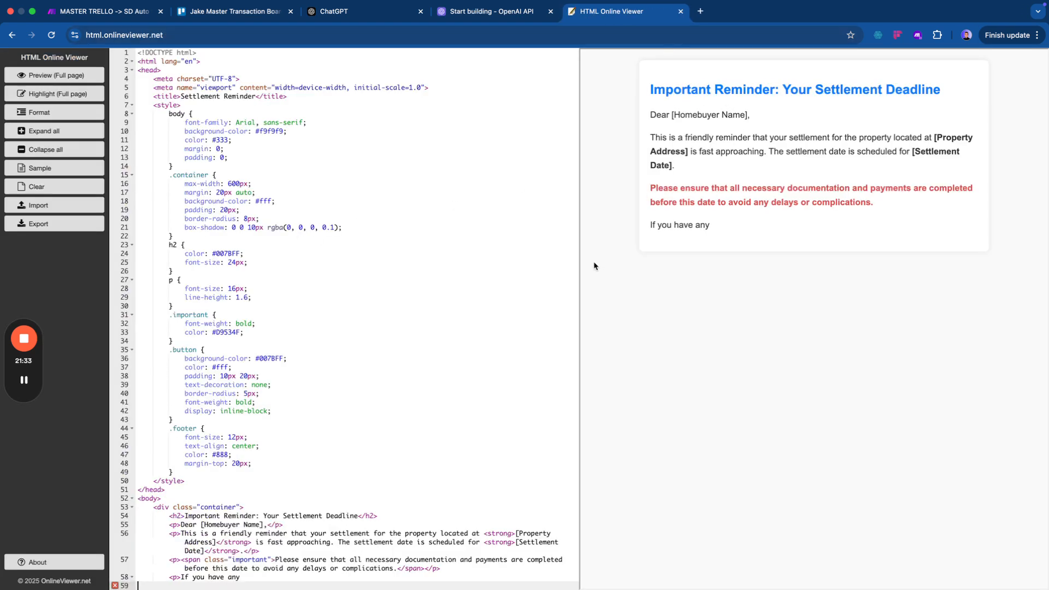
Copy the complete settlement reminder HTML from ChatGPT and replace all the code in HTML Online Viewer with it.
scroll(369, 296, "down", 5)
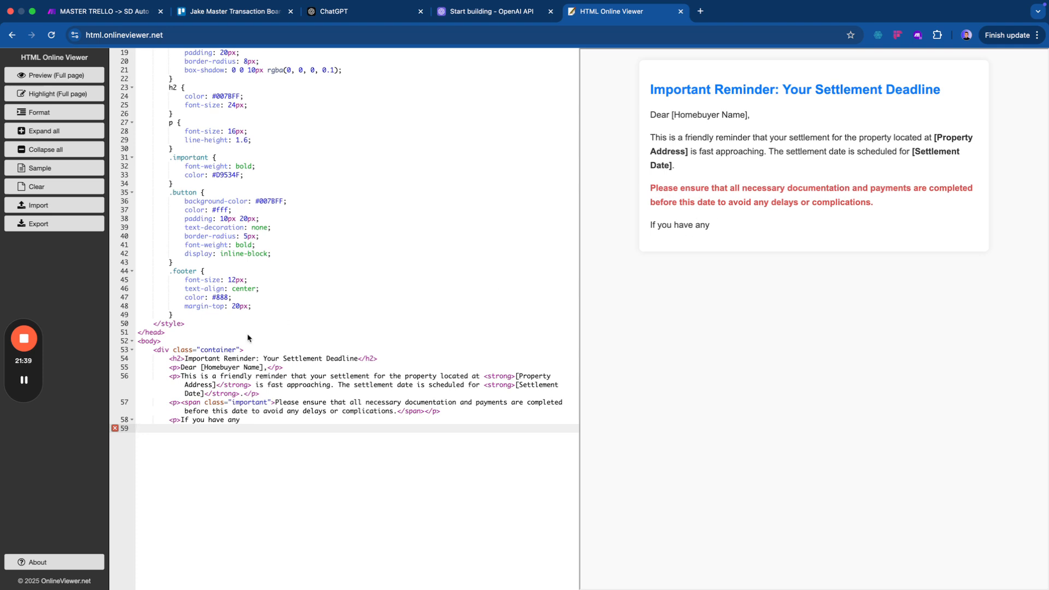
left_click(250, 422)
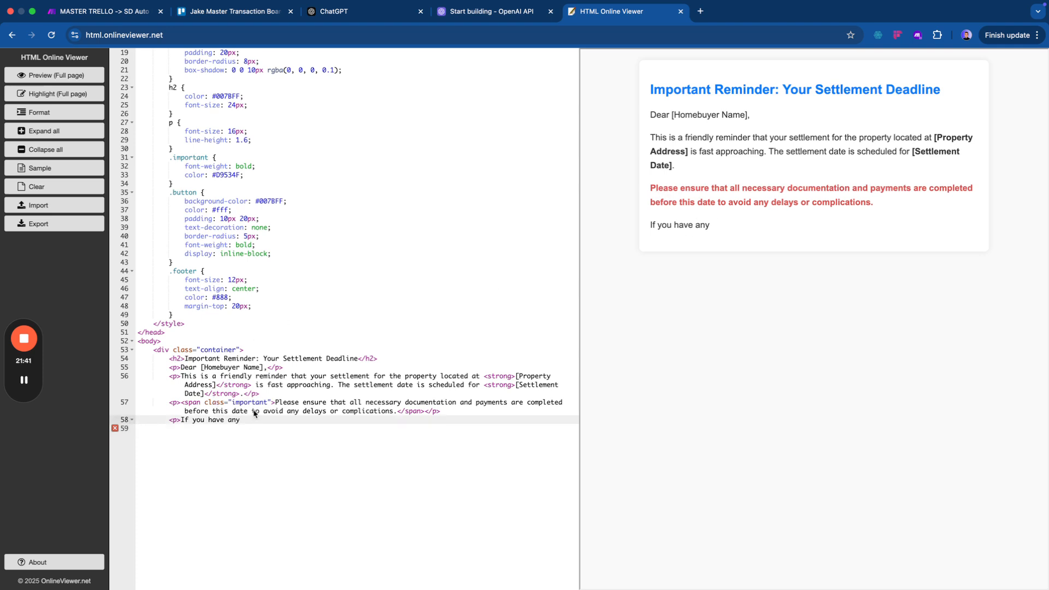
key("super+3")
scroll(483, 390, "down", 10)
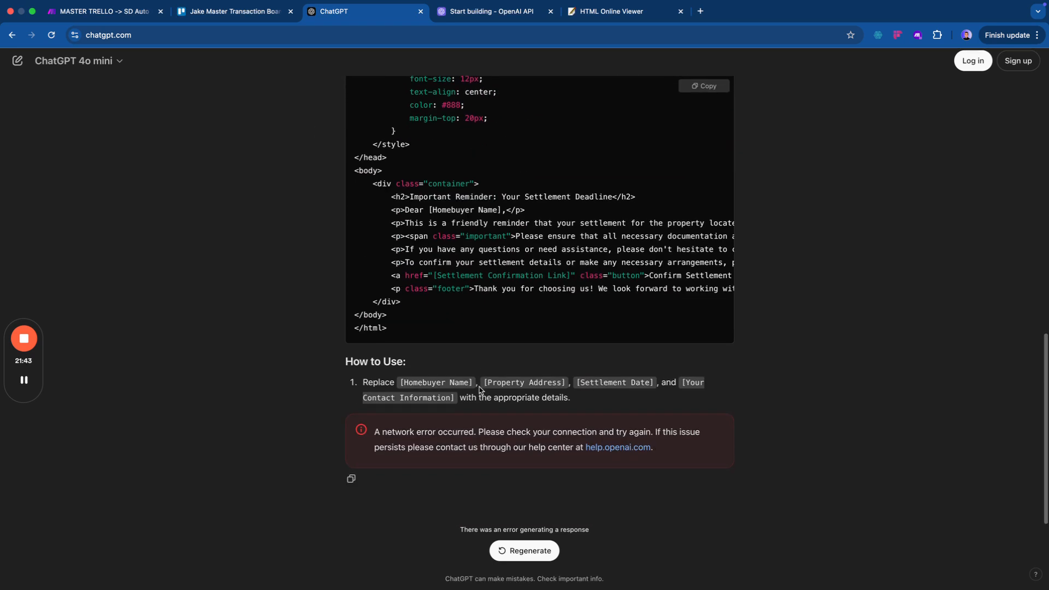
left_click(699, 87)
left_click(611, 13)
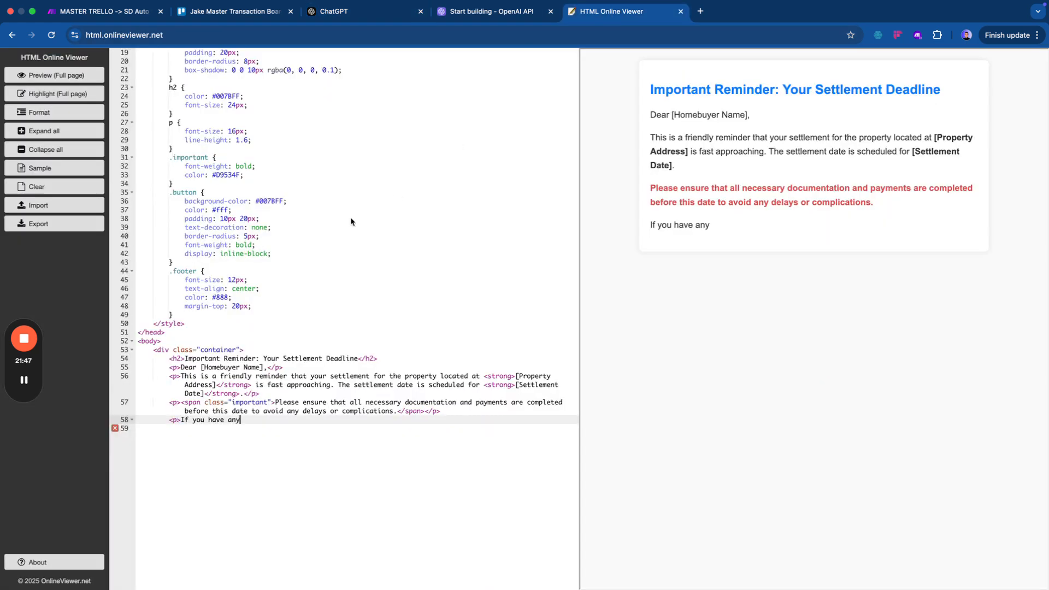
left_click(277, 315)
key("super+a")
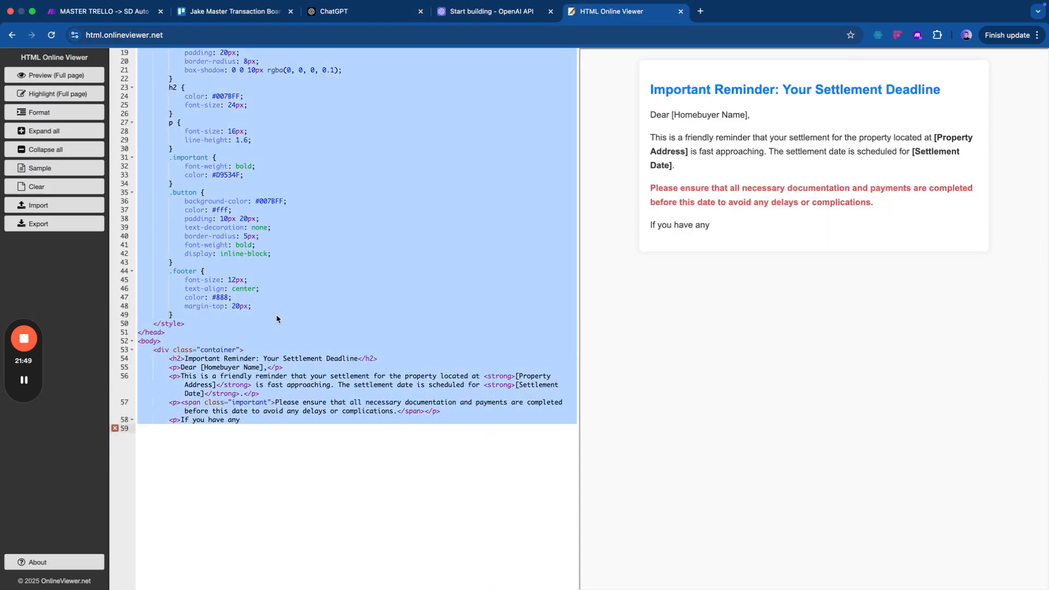
key("super+v")
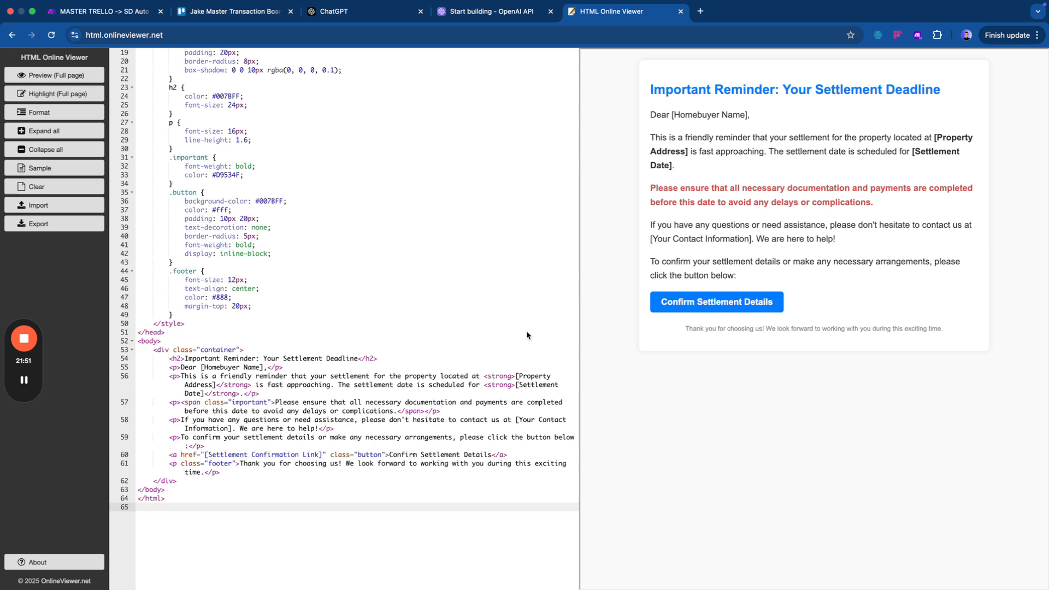
Compare the rendered settlement reminder and its HTML code with the seller disclosure reminder email in Gmail.
scroll(525, 330, "up", 1)
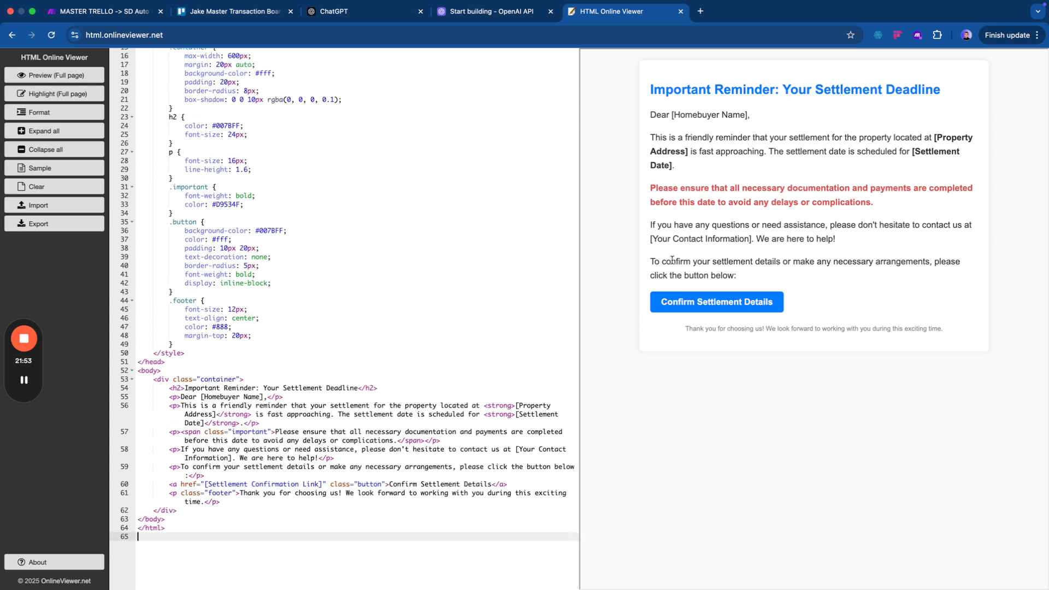
key("ctrl+Right")
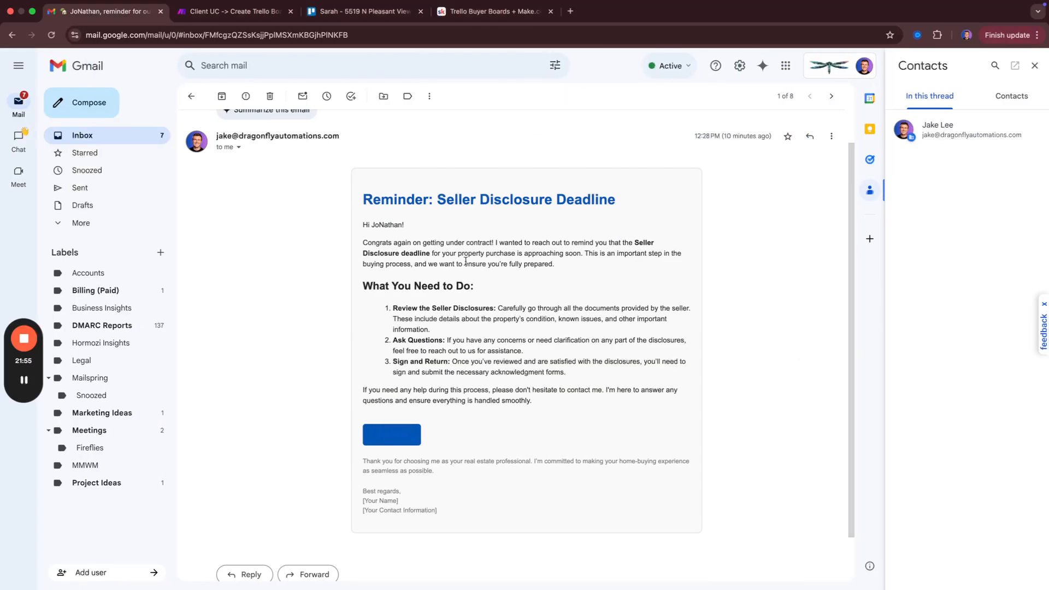
key("ctrl+Left")
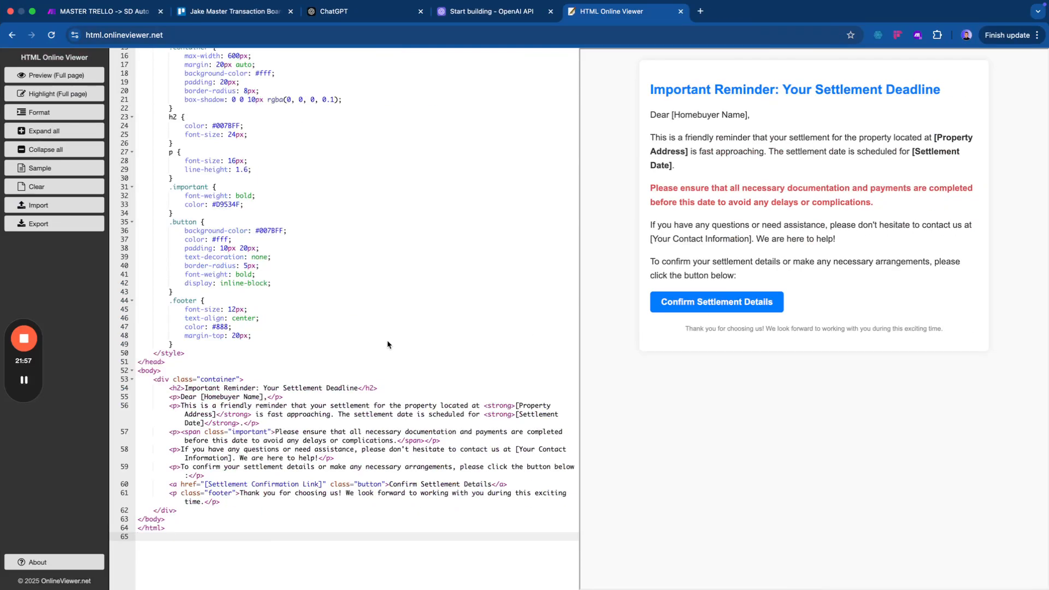
scroll(273, 369, "up", 2)
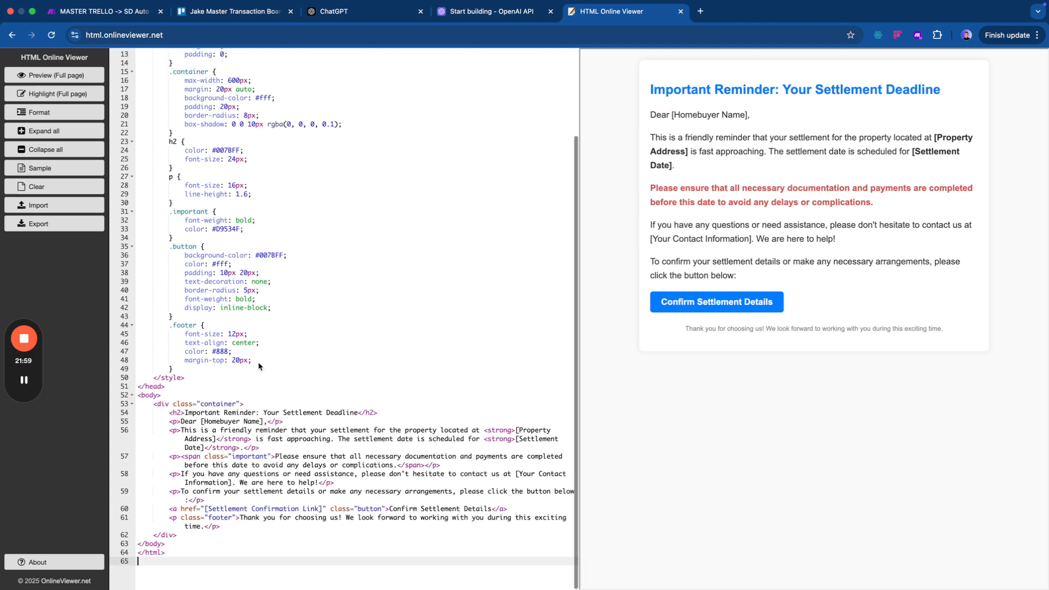
Find the button's background colour in the HTML code and search the web for "hex color picker".
left_click(265, 256)
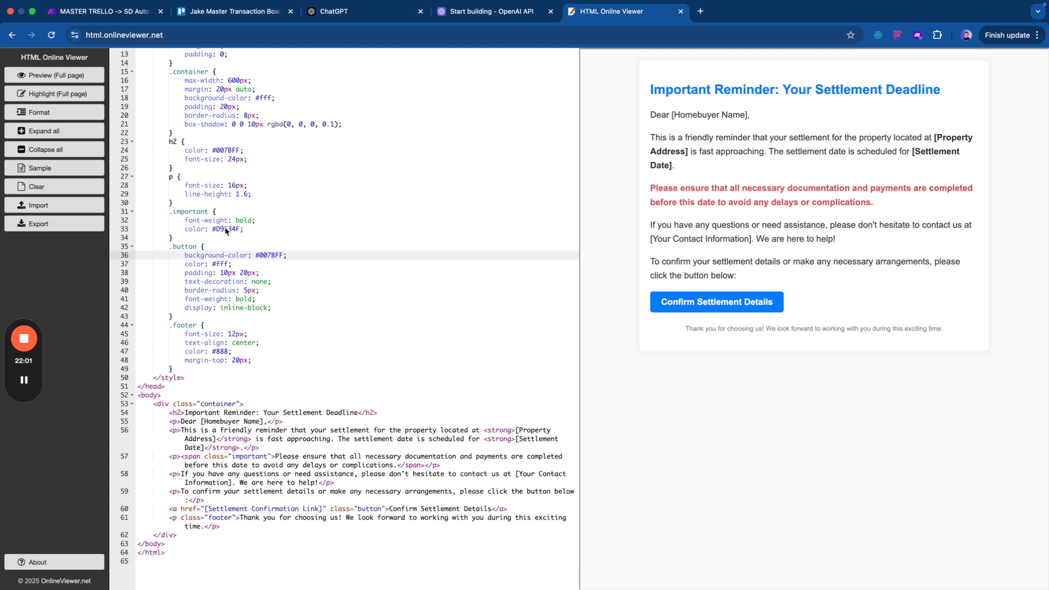
key("ctrl+t")
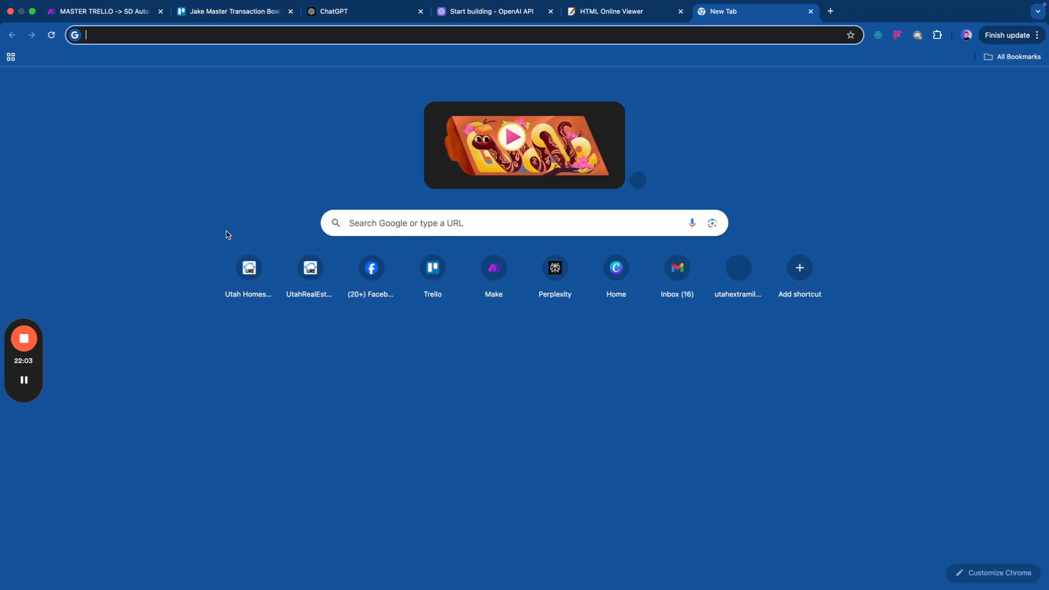
type("hex col")
type("or picker")
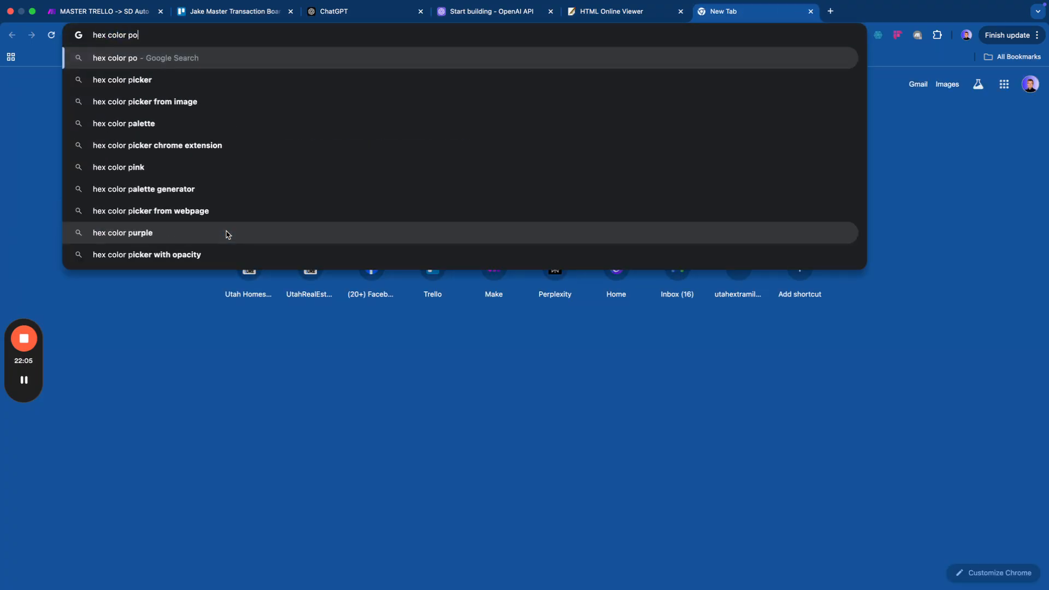
key("Return")
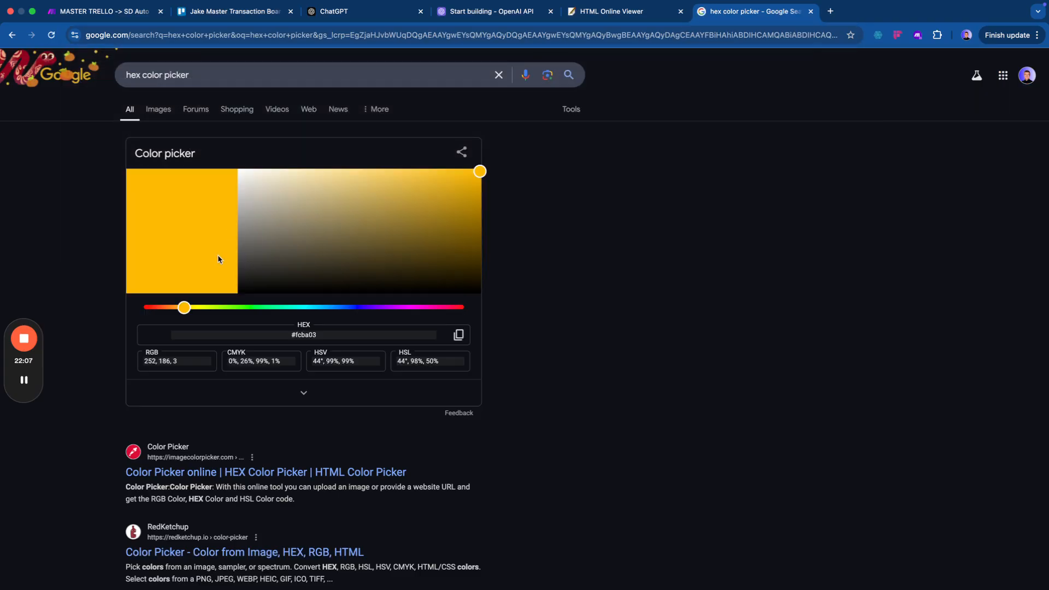
Choose the dark gold colour #c9970c in Google's color picker and copy its HEX code.
left_click(336, 253)
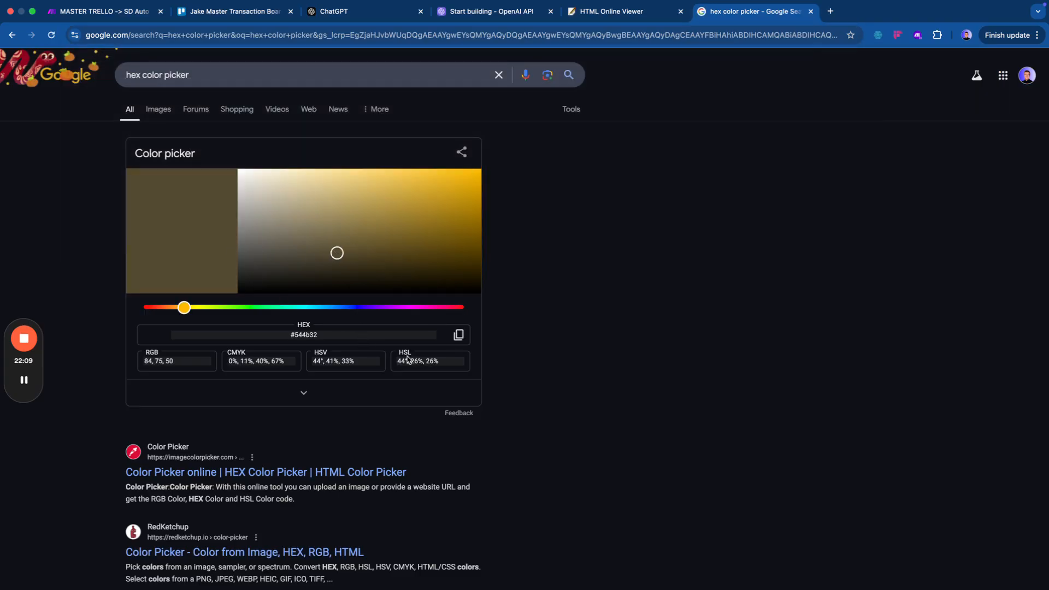
left_click_drag(449, 259, 466, 196)
left_click(459, 335)
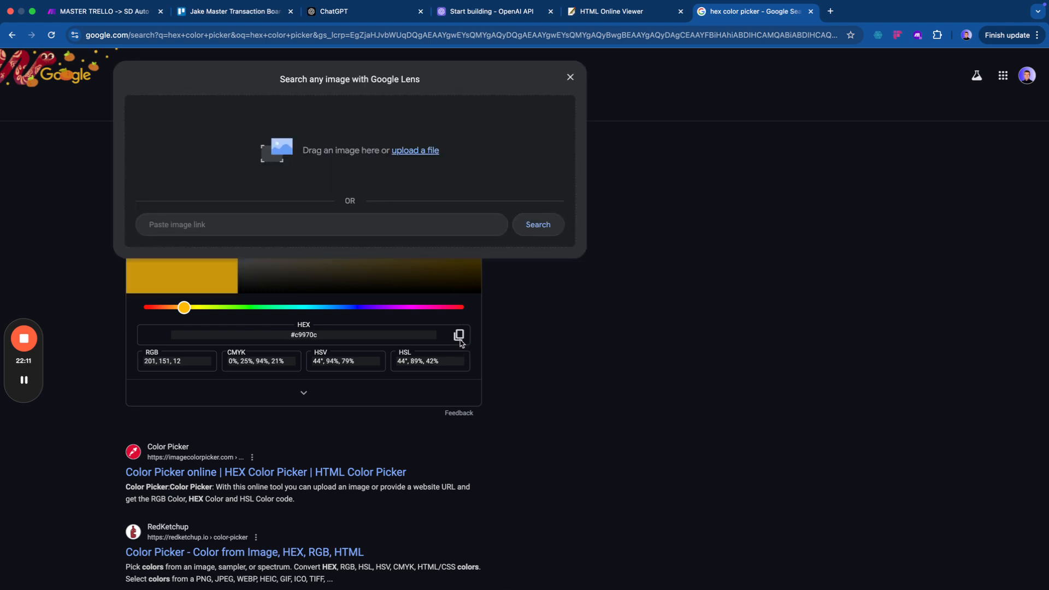
left_click(459, 336)
left_click(459, 335)
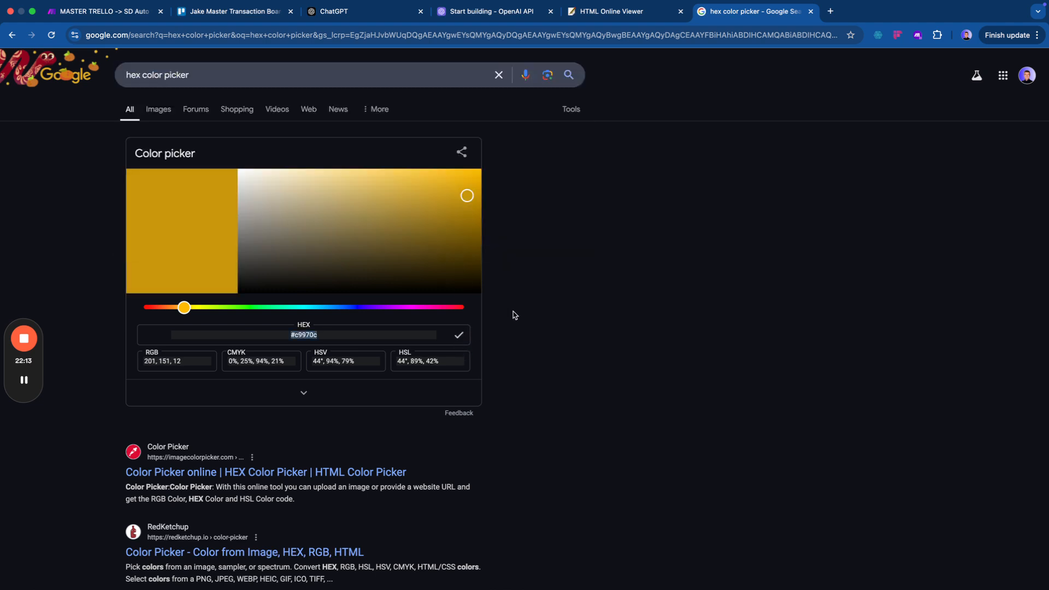
Set the .button background-color in HTML Online Viewer to #c9970c, keeping a single # in front.
left_click(606, 25)
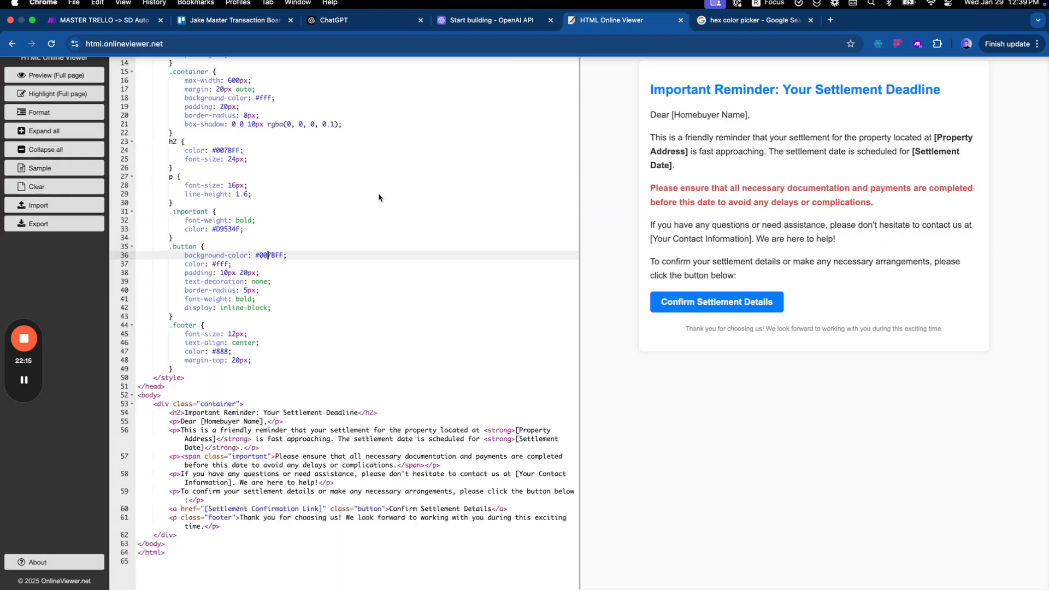
double_click(272, 257)
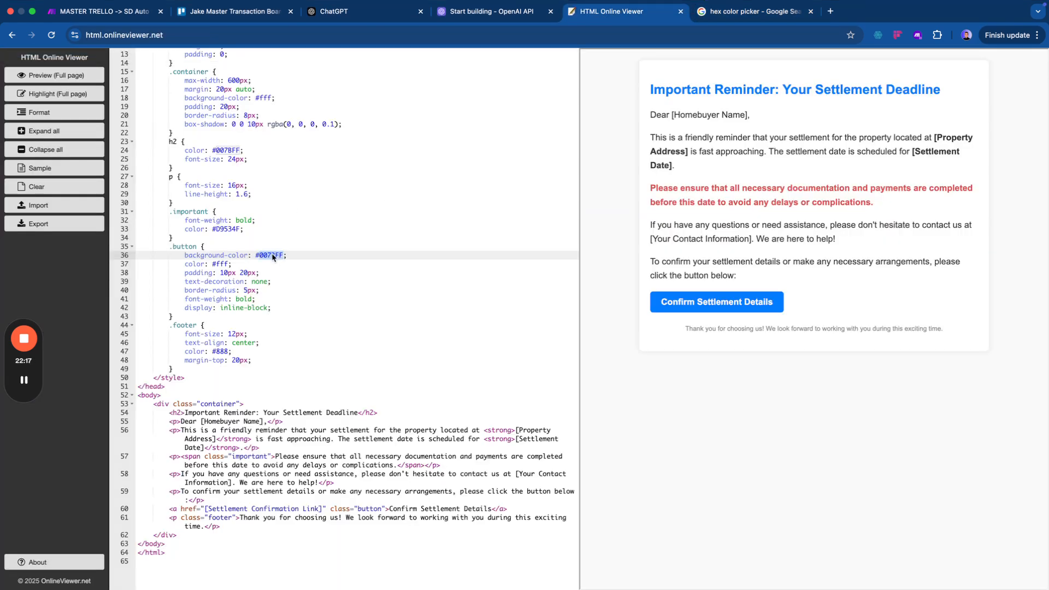
key("super+v")
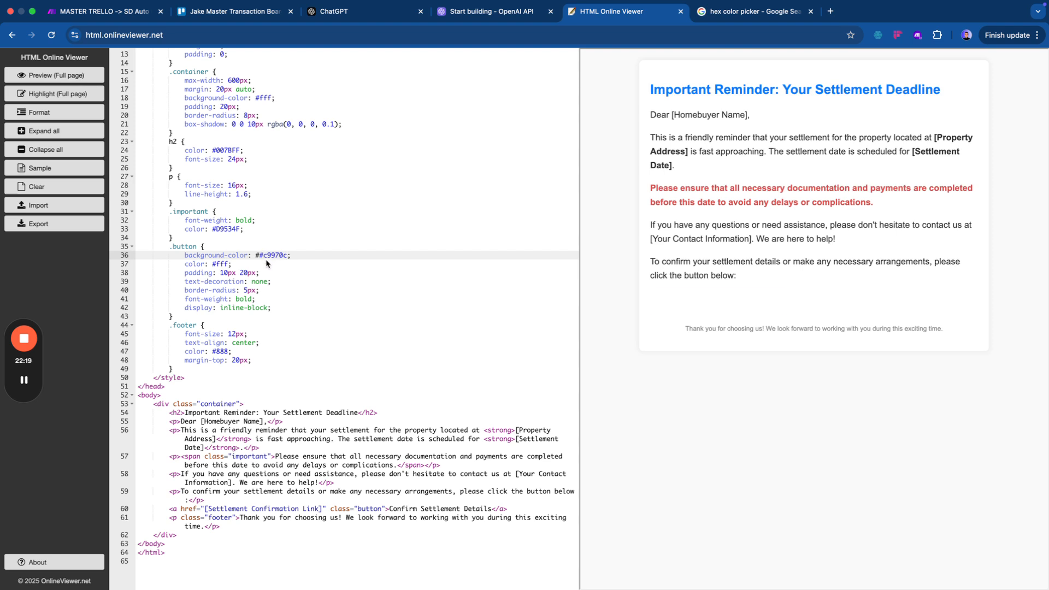
key("BackSpace")
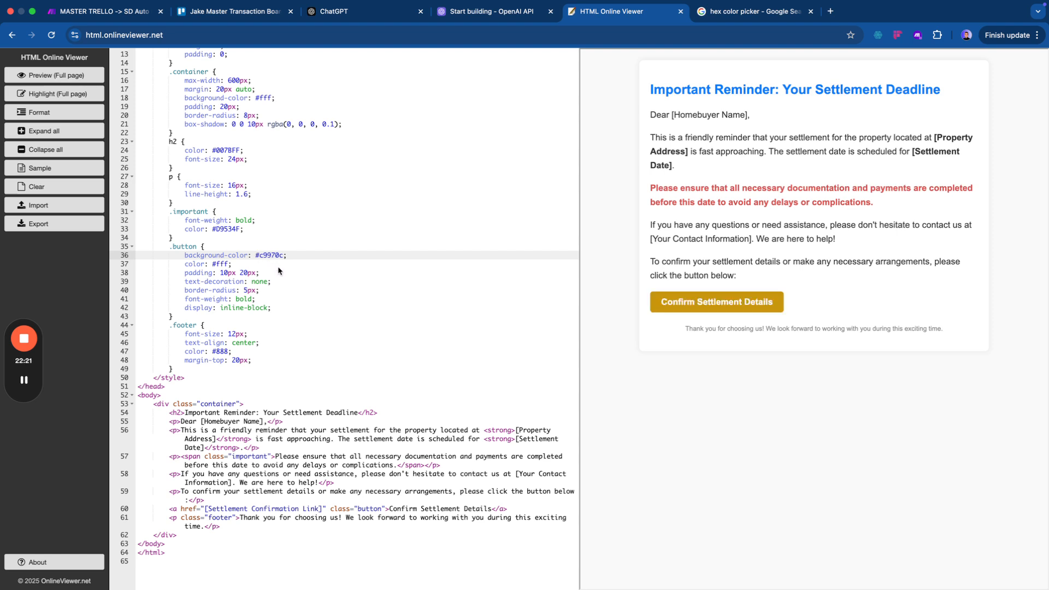
Examine the body background-color value and the remaining style and body code of the settlement reminder.
scroll(276, 271, "up", 4)
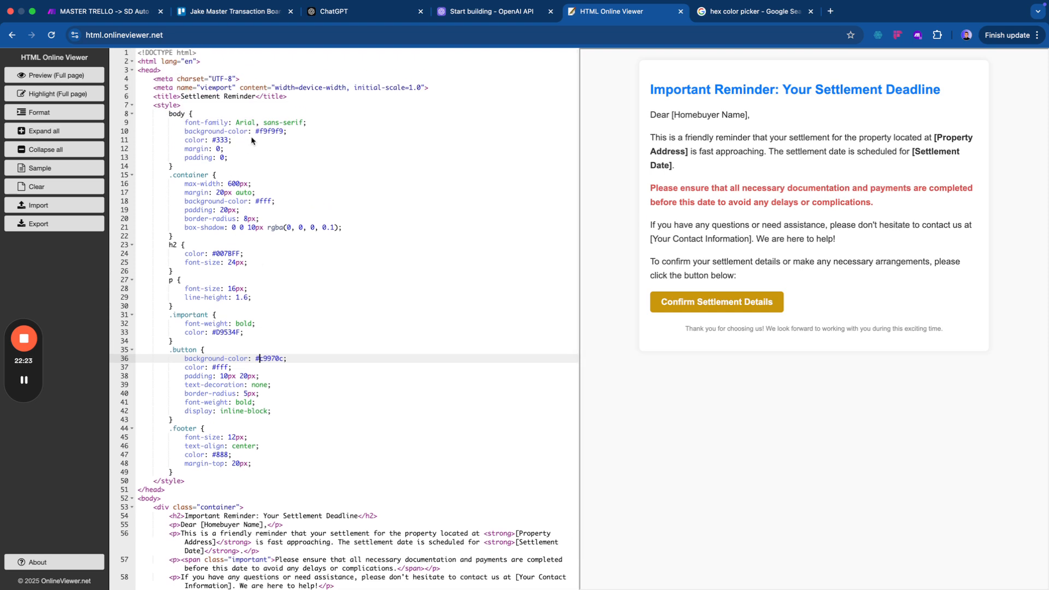
double_click(270, 132)
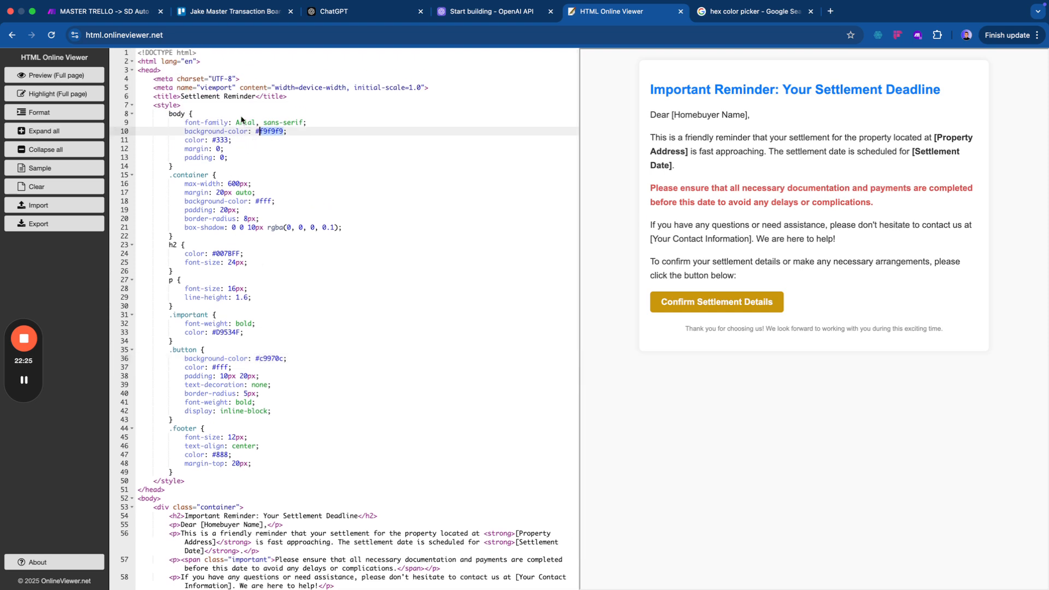
scroll(221, 141, "down", 4)
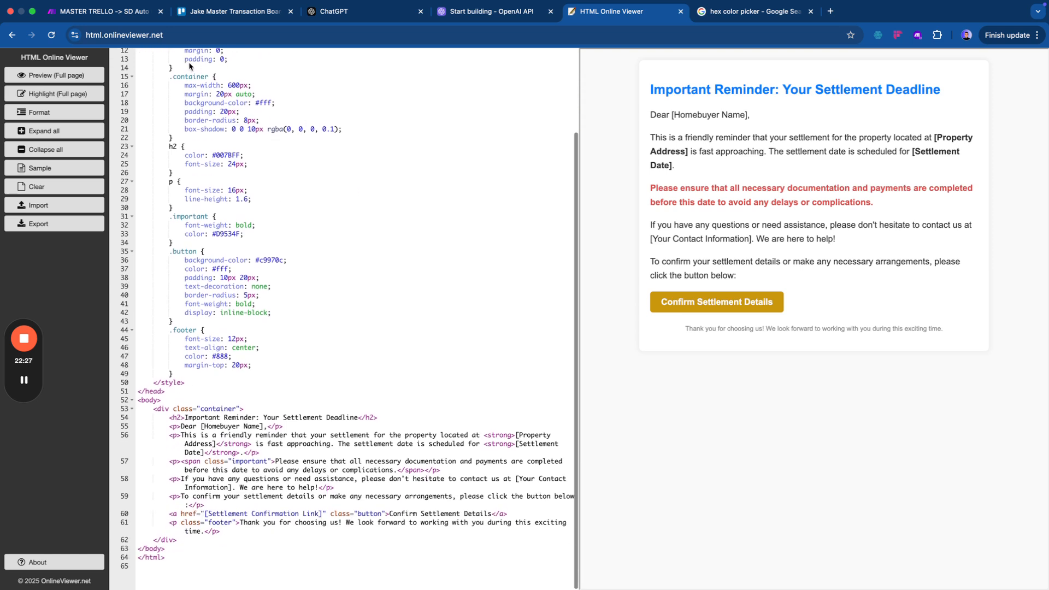
scroll(284, 250, "down", 4)
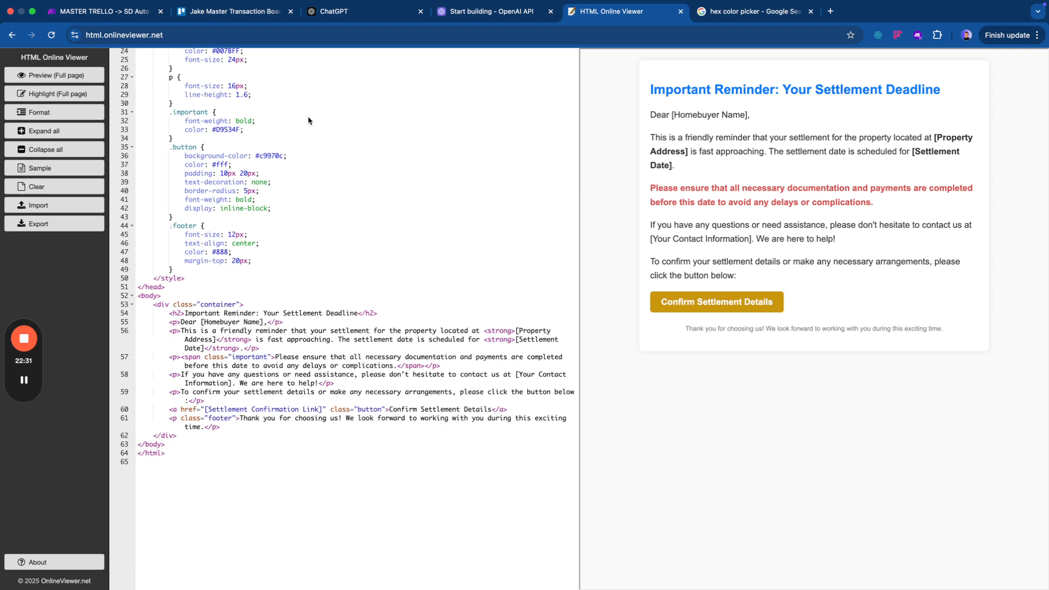
In Make, try replacing the buyer Gmail module's HTML content with "Hey client!" and close the module settings.
key("super+1")
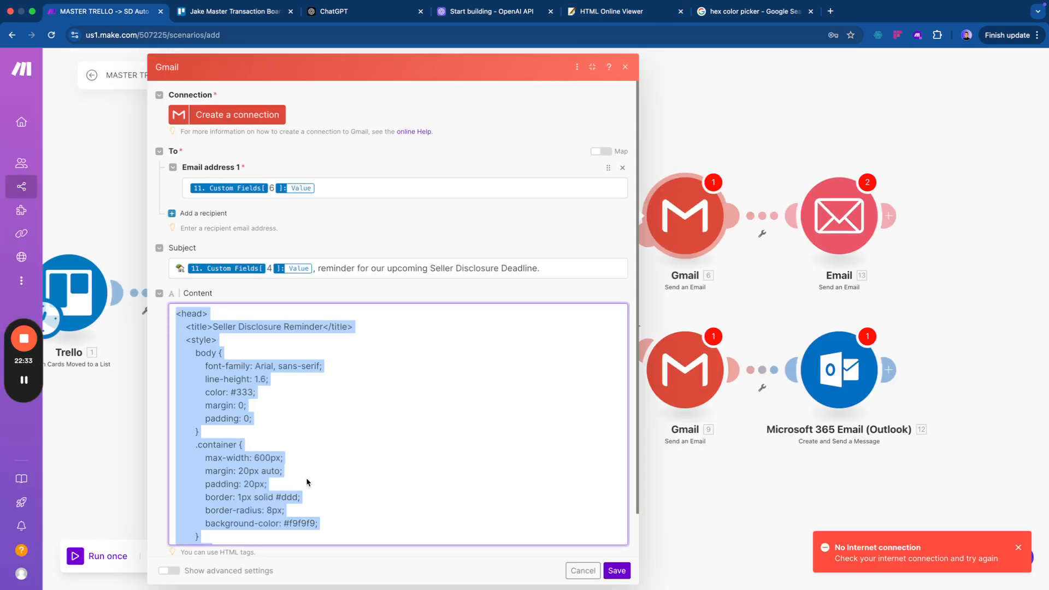
key("BackSpace")
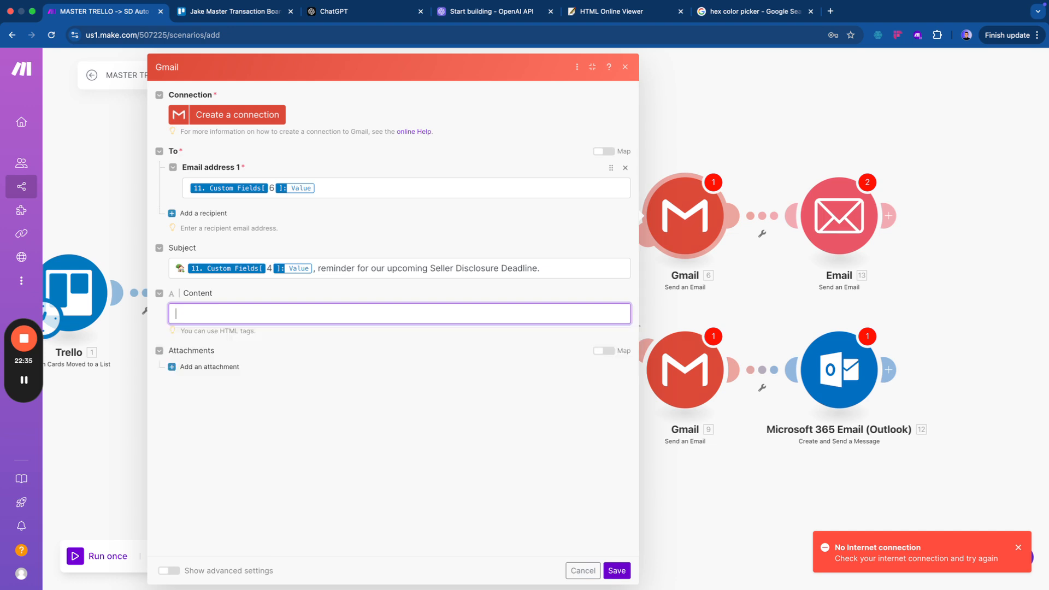
key("BackSpace")
key("BackSpace")
type("Hey client!")
left_click(625, 66)
Leave the SD Auto Email scenario and discard its unsaved changes.
left_click_drag(173, 479, 265, 447)
scroll(313, 452, "down", 3)
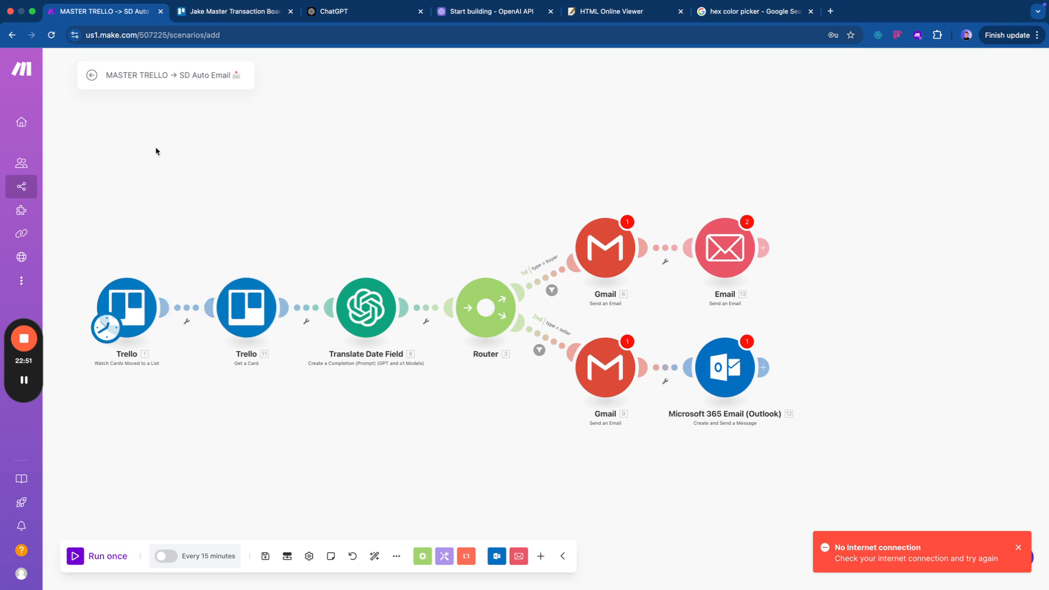
left_click(92, 75)
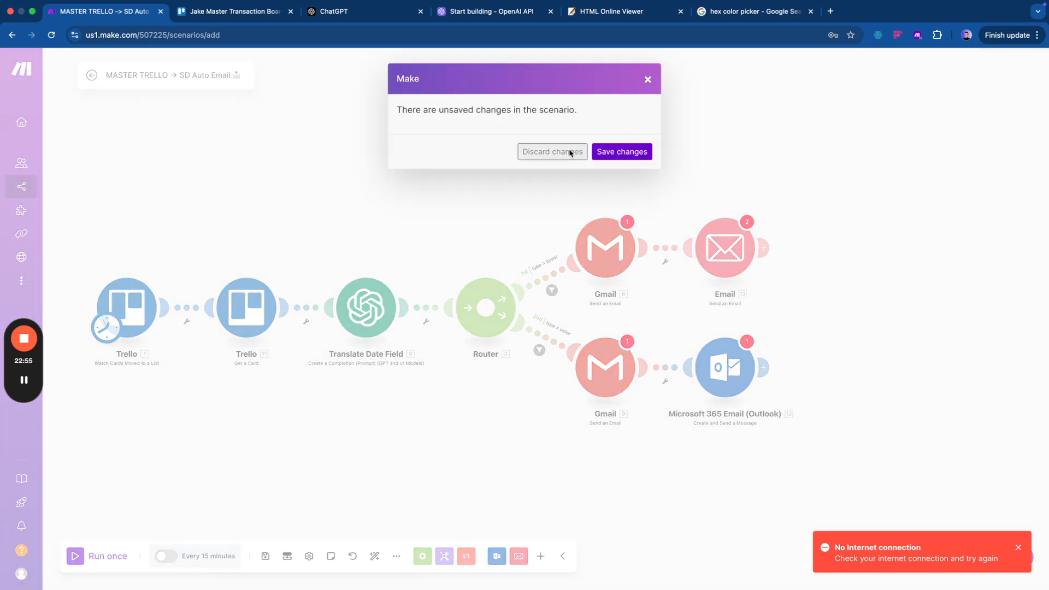
left_click(580, 152)
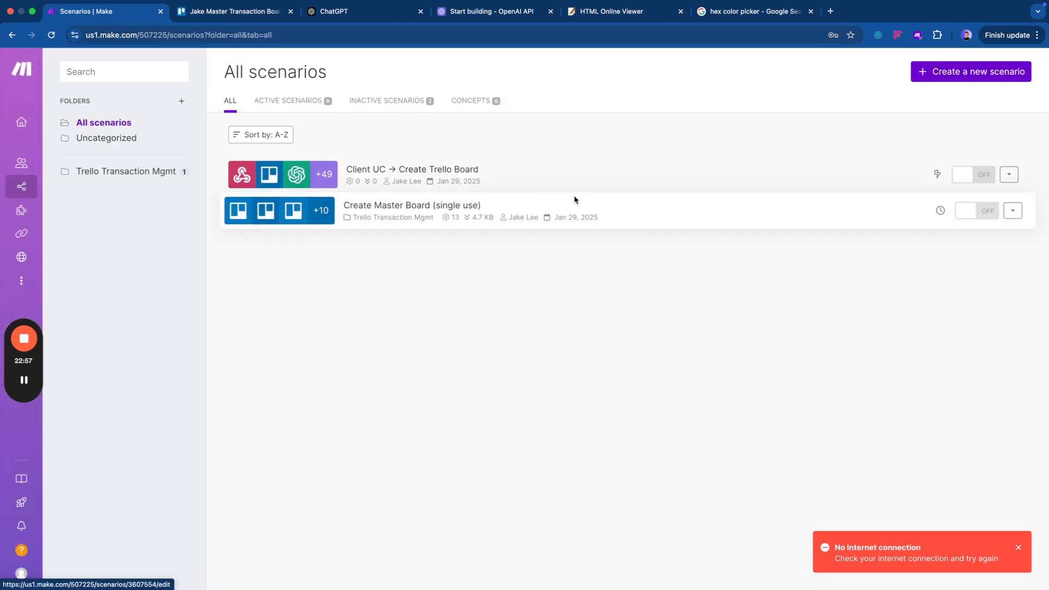
Create a new scenario and import the blueprint file "settlement auto email.json" into it.
left_click(981, 71)
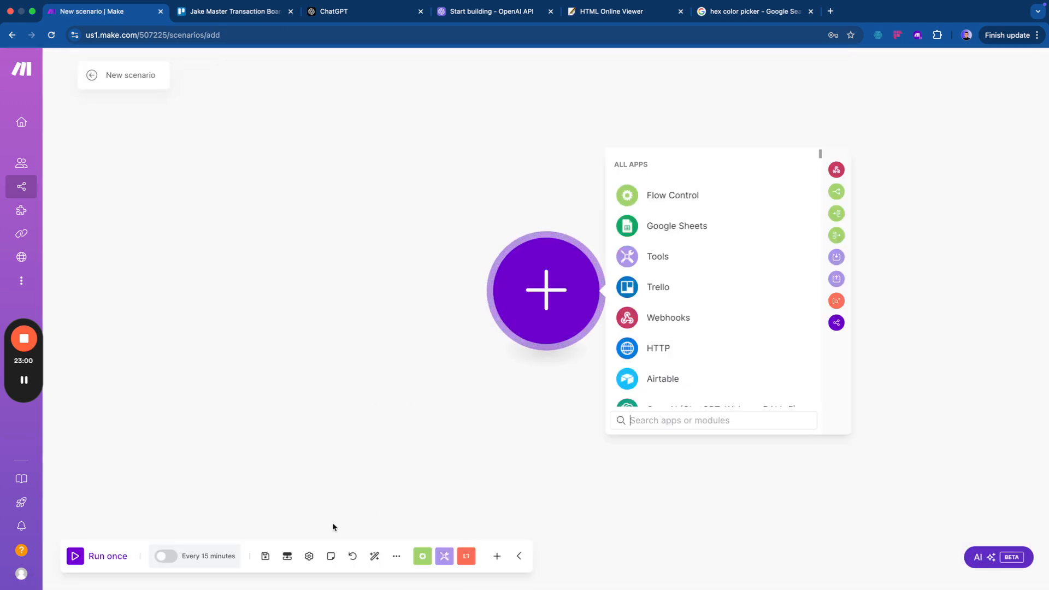
left_click(397, 556)
left_click(363, 537)
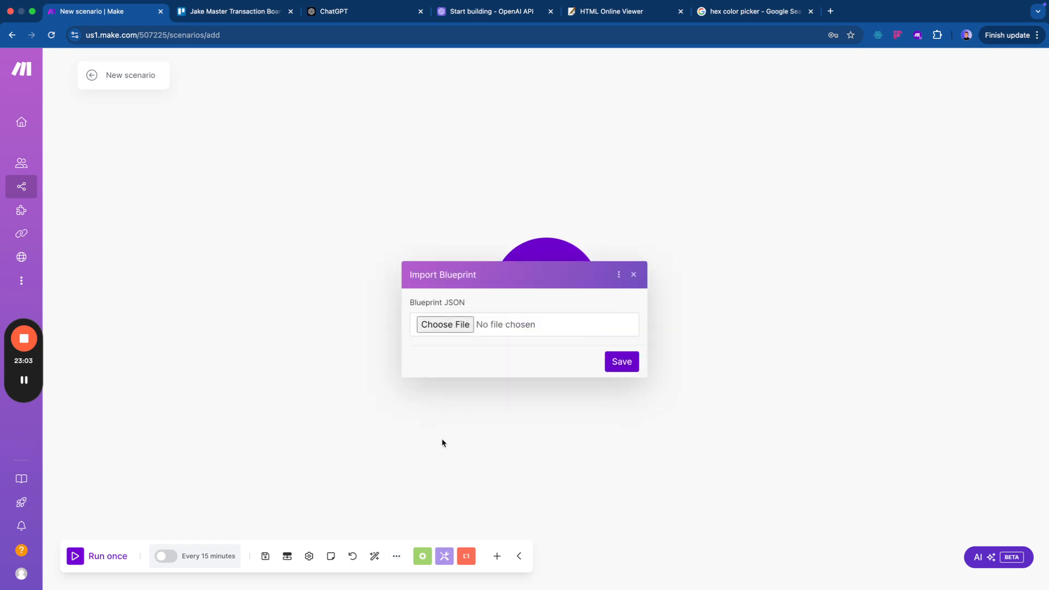
left_click(445, 325)
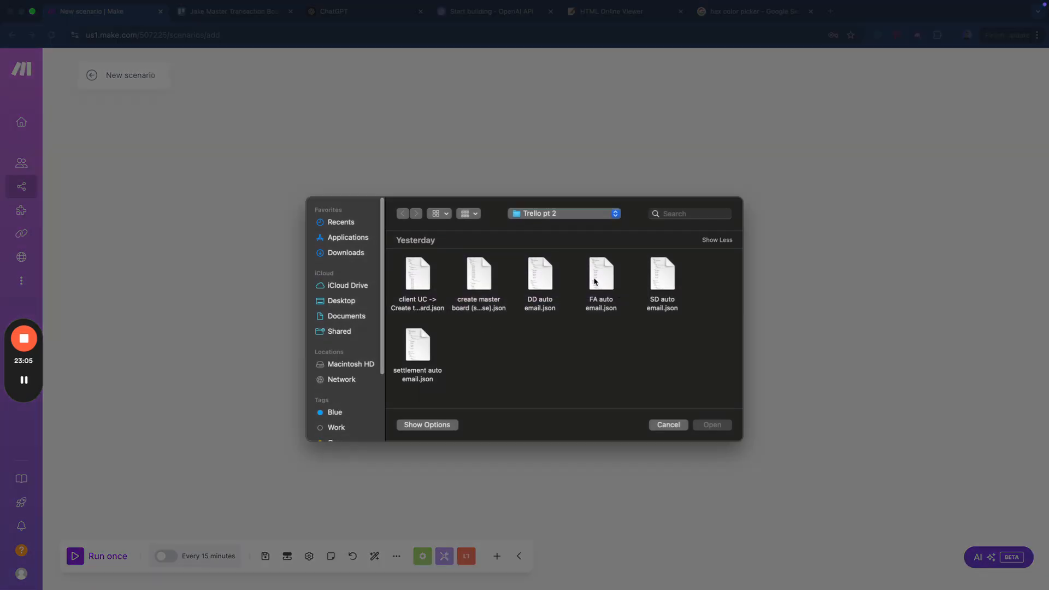
left_click(666, 279)
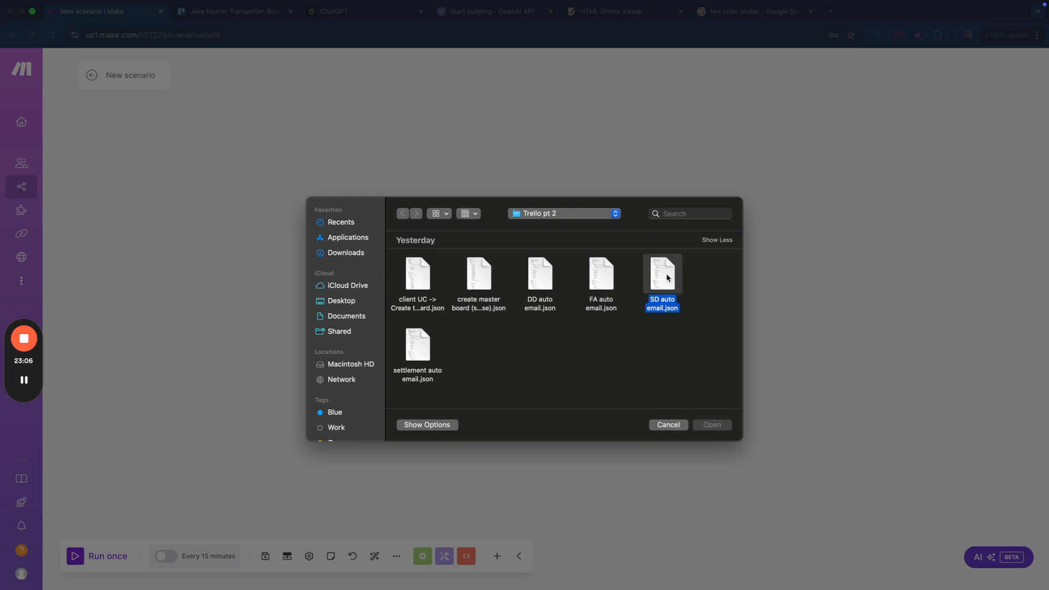
left_click(546, 279)
left_click(597, 286)
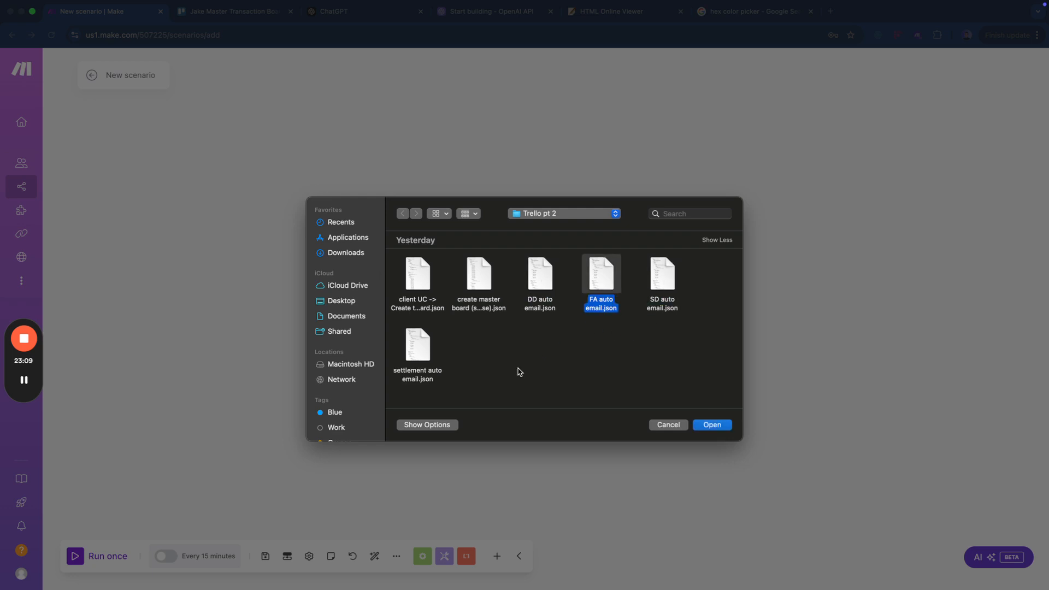
left_click(423, 347)
left_click(713, 426)
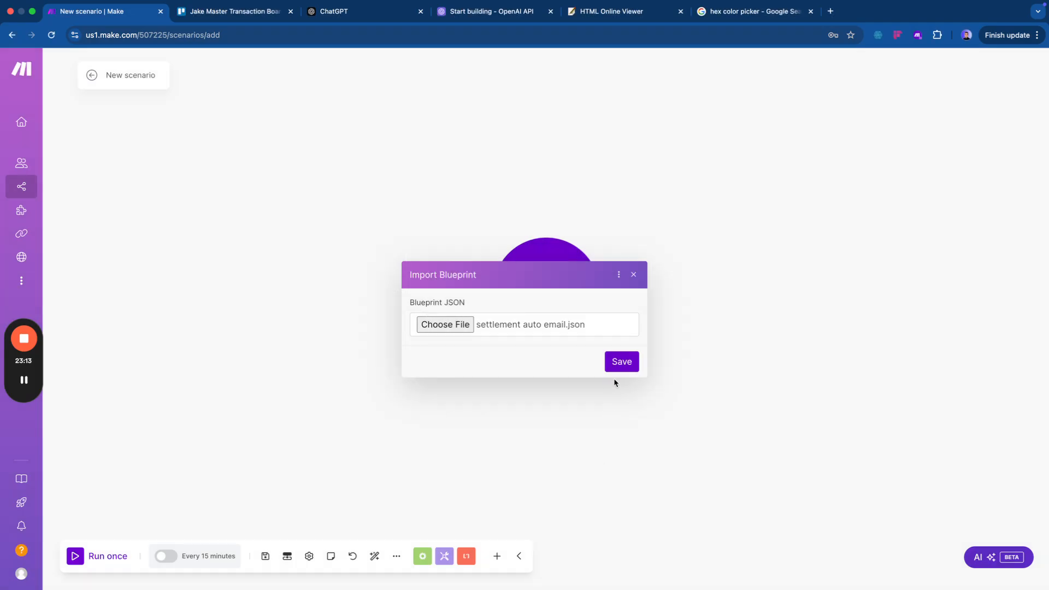
left_click(622, 361)
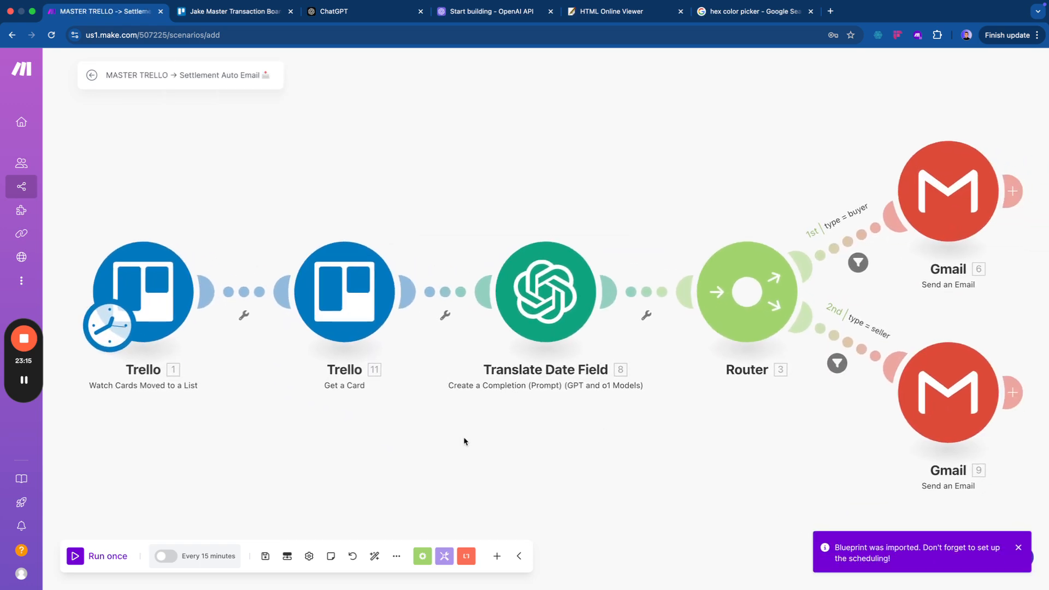
Select the existing joinequity-trello connection for the Trello Watch Cards Moved to a List trigger.
scroll(377, 468, "down", 1)
left_click(158, 558)
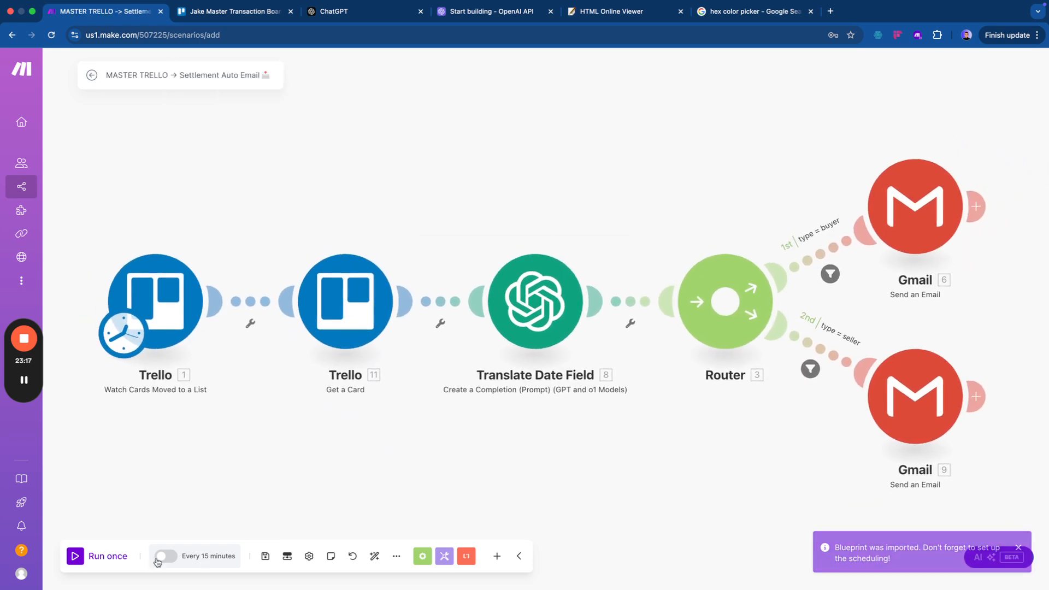
left_click(186, 345)
left_click(359, 299)
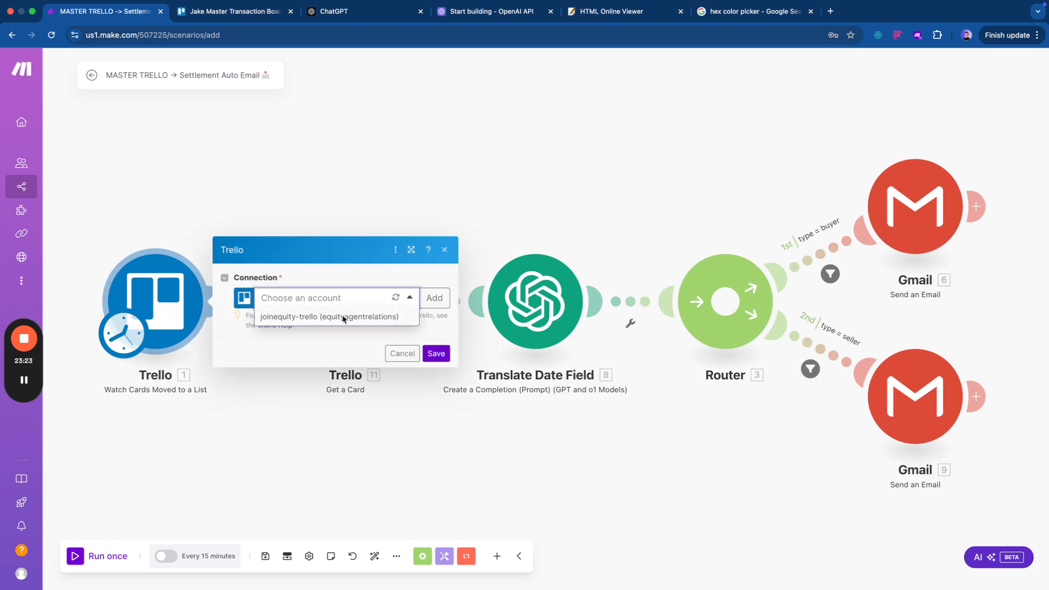
left_click(334, 315)
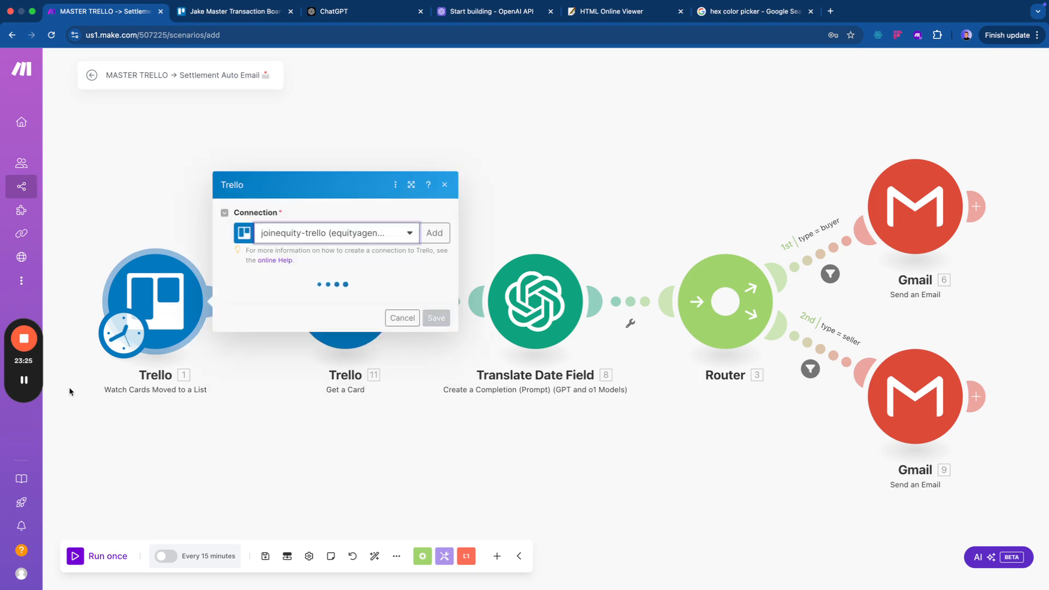
left_click(23, 380)
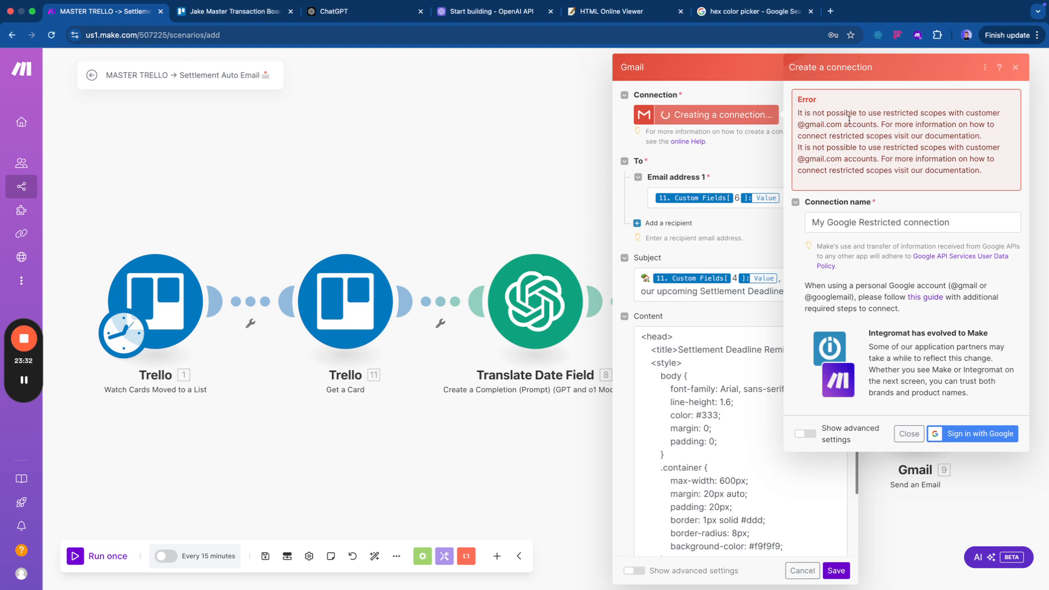
Examine the restricted-scopes error in the Gmail connection dialog, and close the dialog and the Gmail module settings.
left_click_drag(884, 114, 877, 126)
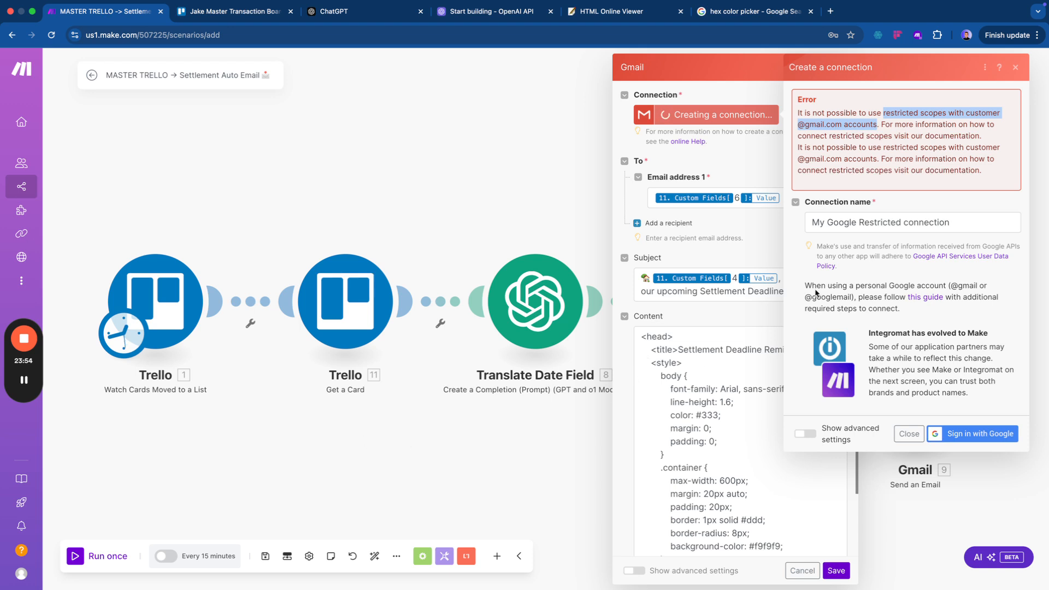
left_click(1017, 68)
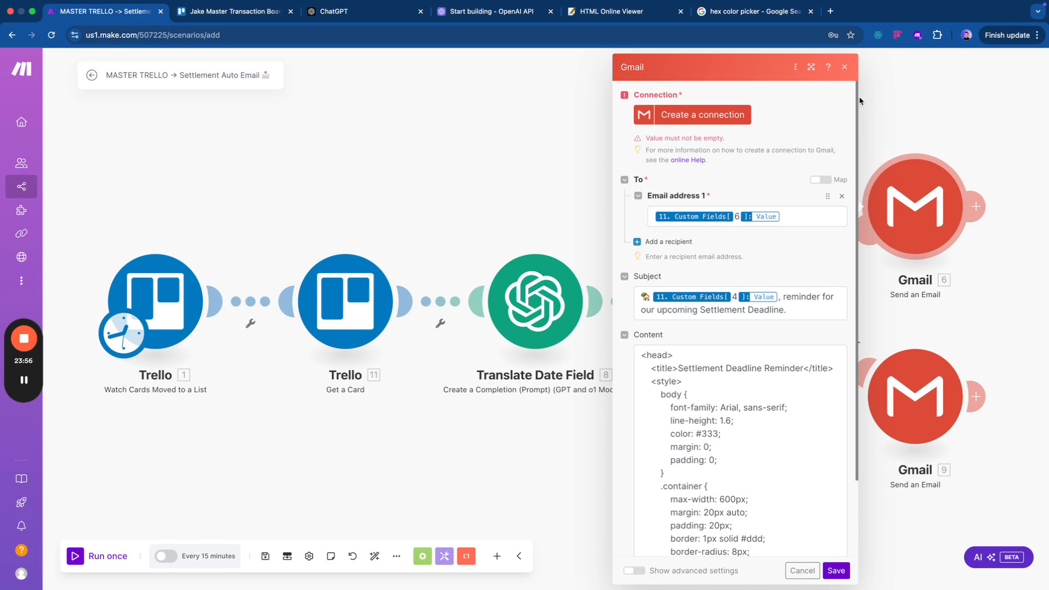
left_click(843, 69)
Delete both Gmail Send an Email modules that follow the router, and save the scenario.
left_click_drag(823, 136, 545, 164)
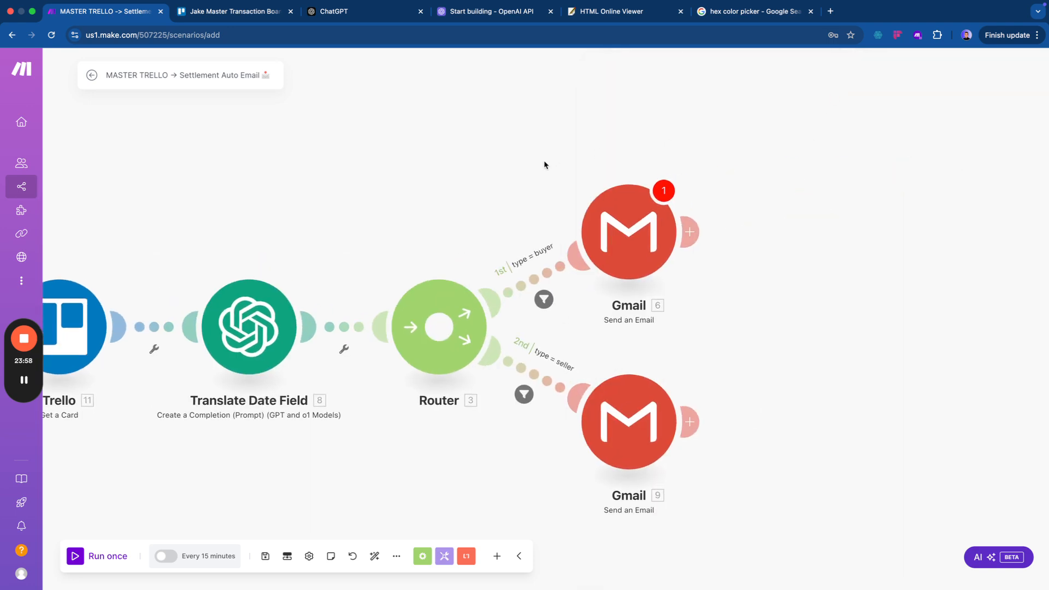
left_click_drag(441, 130, 714, 534)
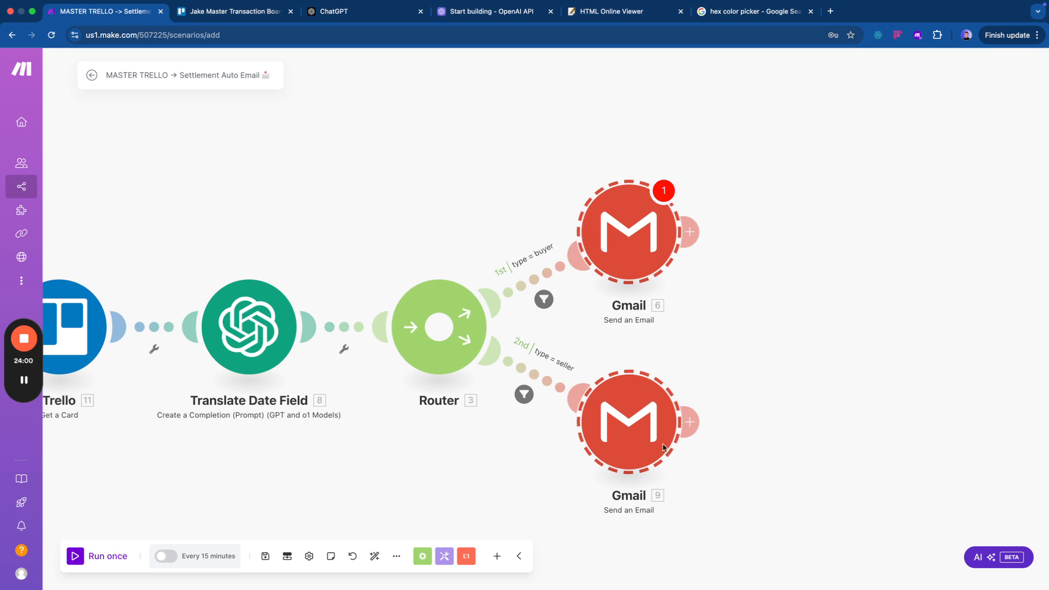
right_click(657, 436)
left_click(677, 461)
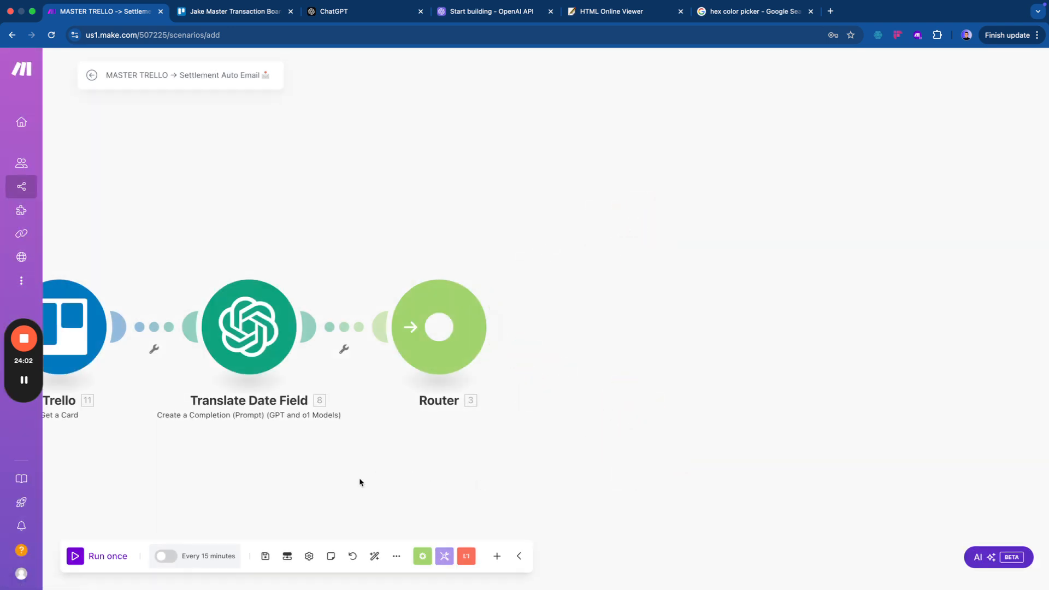
scroll(383, 486, "left", 5)
left_click(265, 556)
scroll(245, 514, "left", 4)
scroll(245, 515, "down", 1)
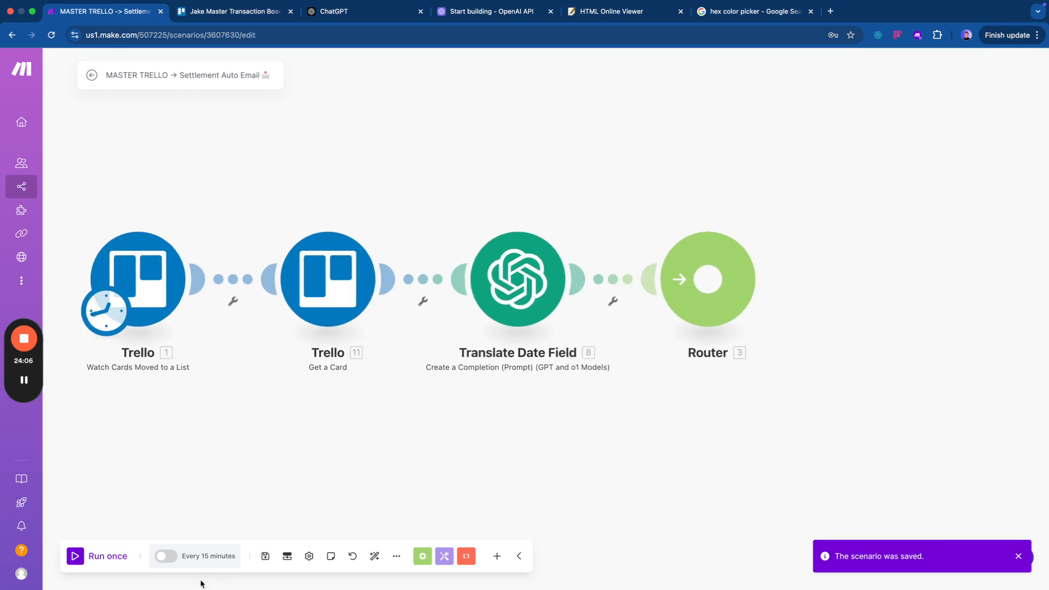
Turn on the scenario's scheduling and set it to run every day at 4:30 PM.
left_click(160, 557)
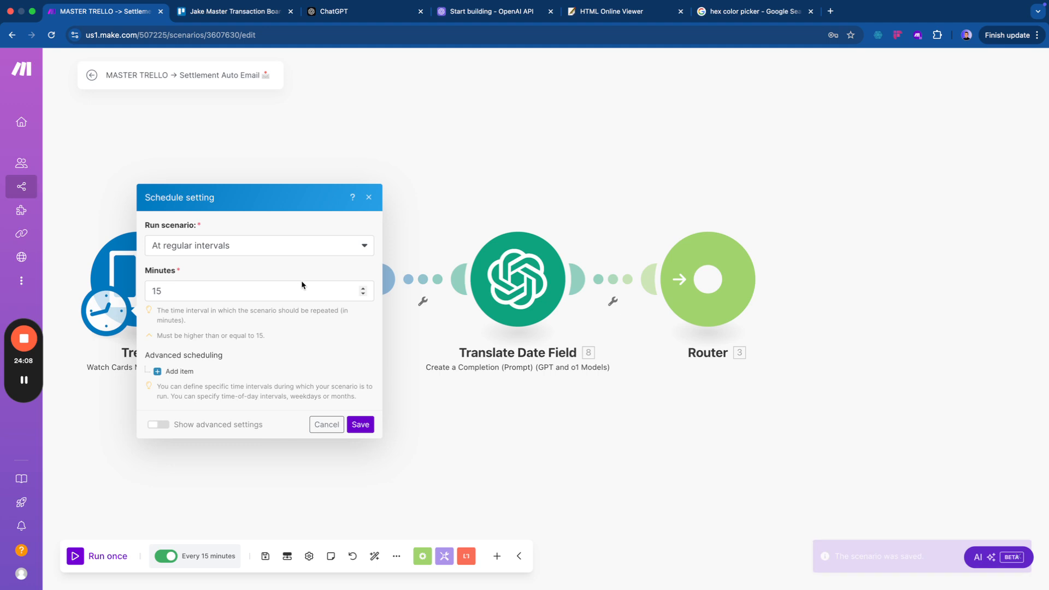
left_click(239, 247)
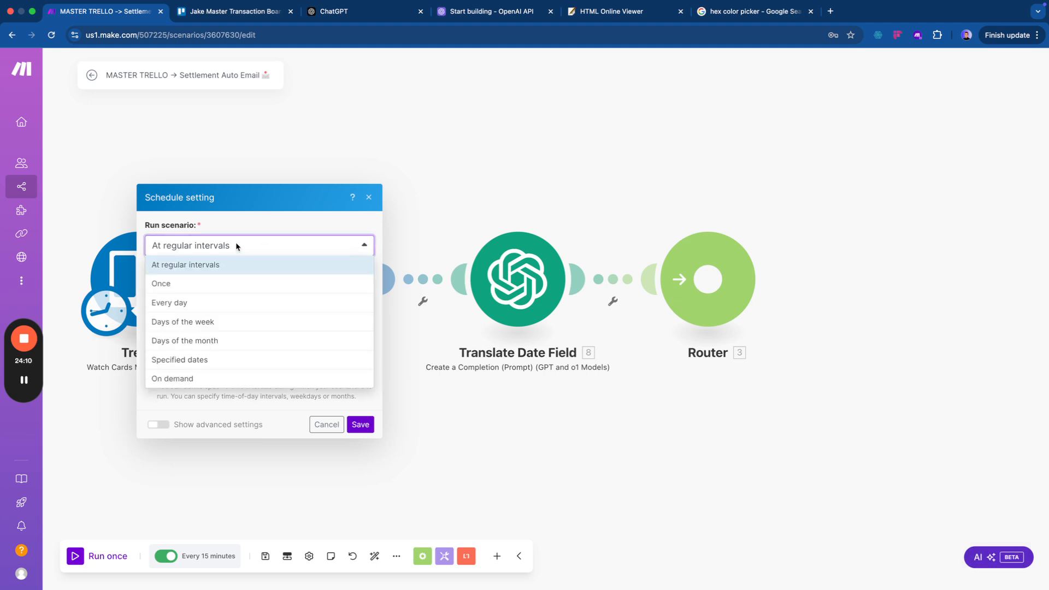
left_click(208, 302)
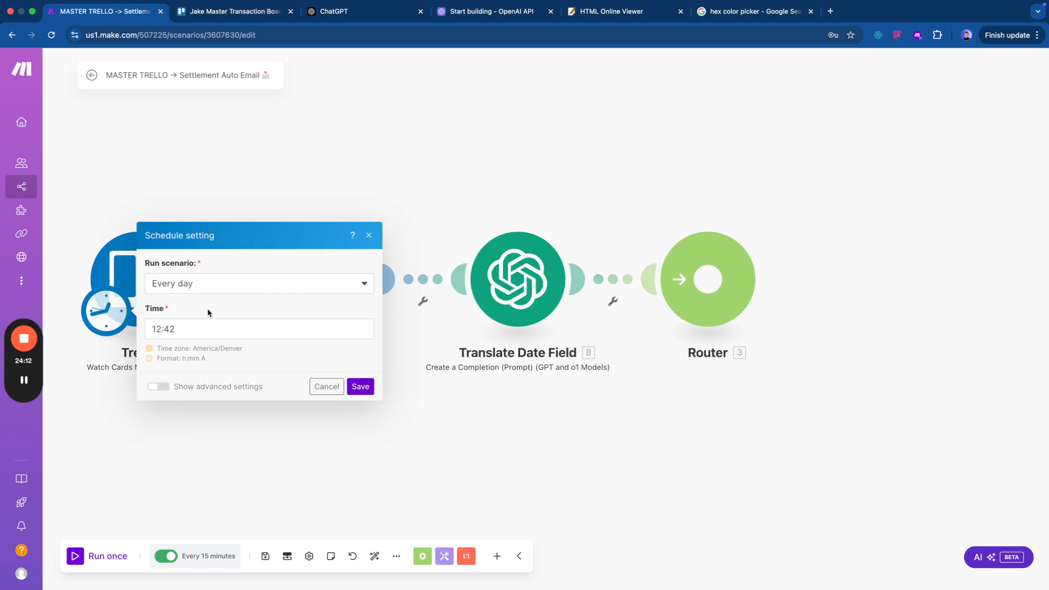
left_click(209, 328)
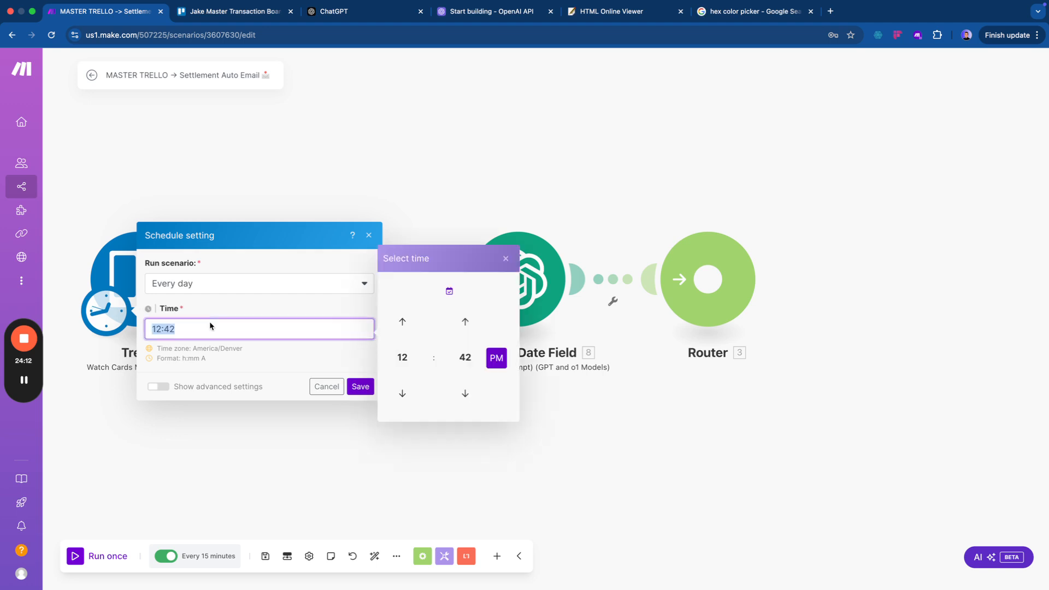
left_click(403, 359)
left_click(404, 359)
left_click(464, 356)
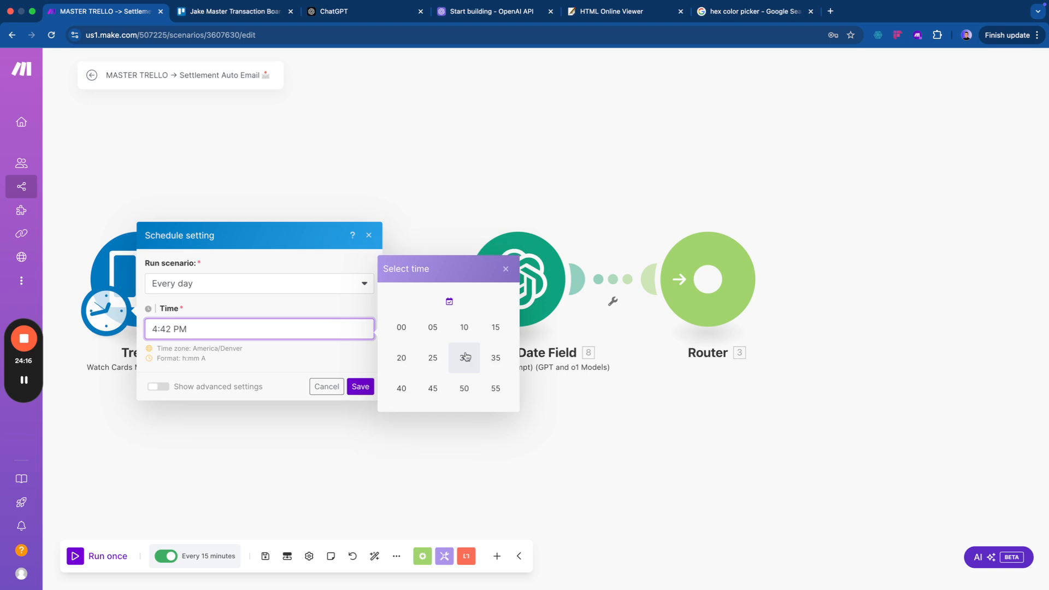
left_click(464, 357)
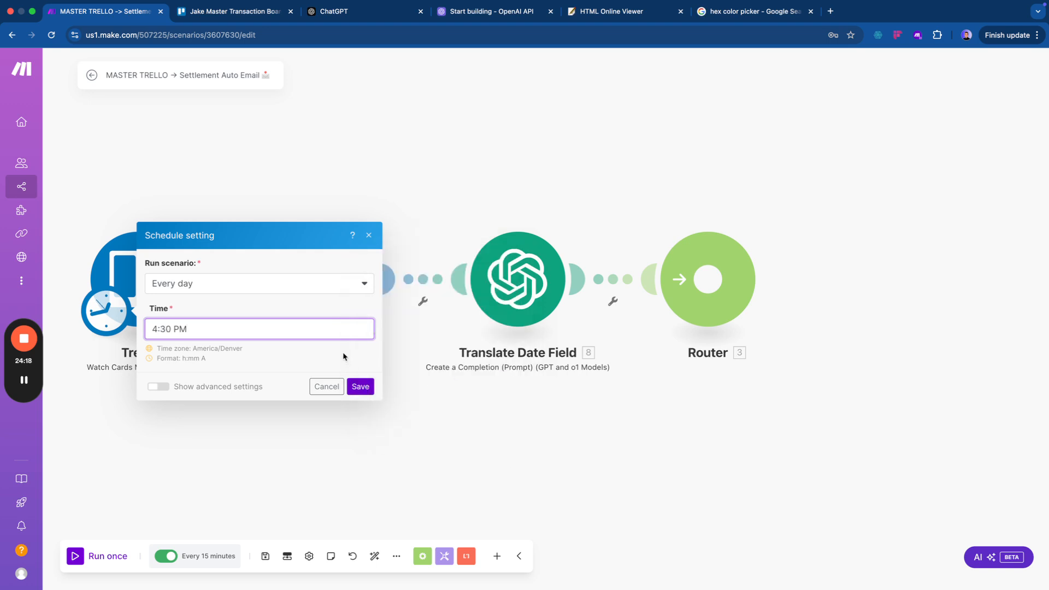
left_click(361, 386)
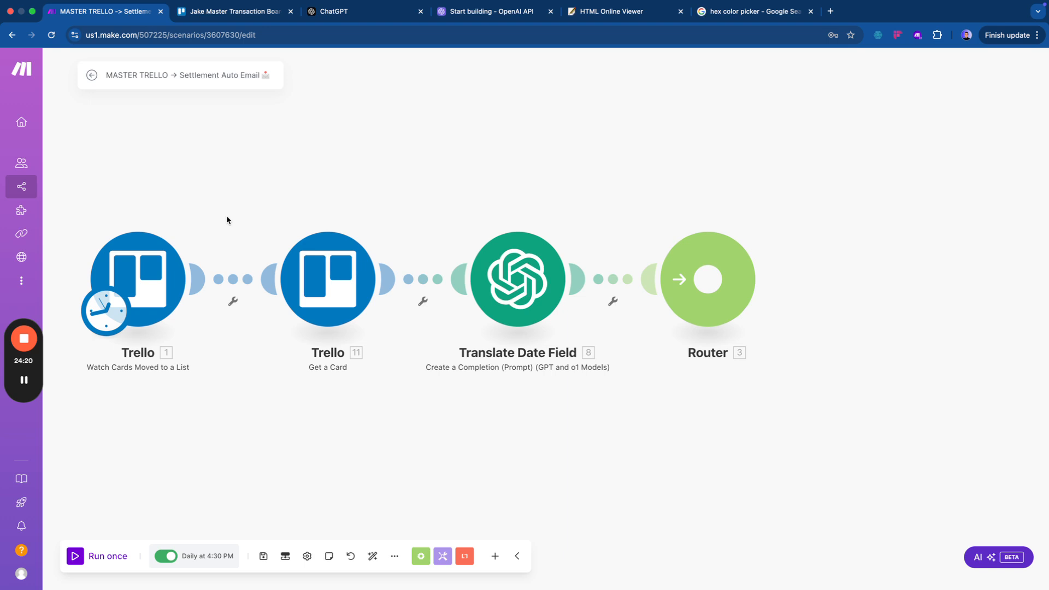
On the Trello board, add a "Test client" card to NEW TRANSACTIONS and move it to the Send Seller Disclosure Email list.
key("ctrl+Tab")
left_click(103, 153)
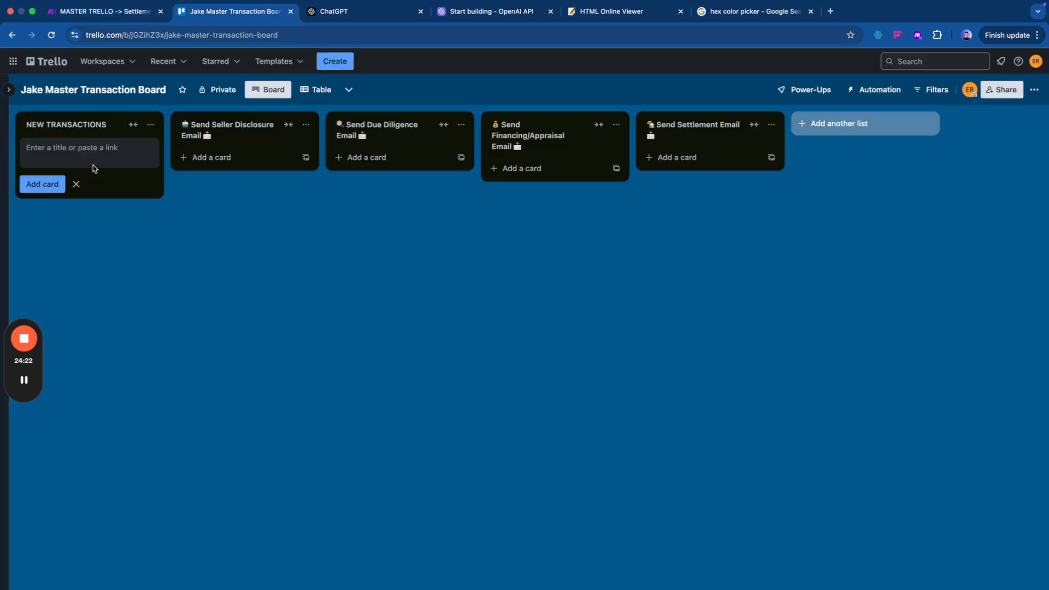
type("Test client")
key("Return")
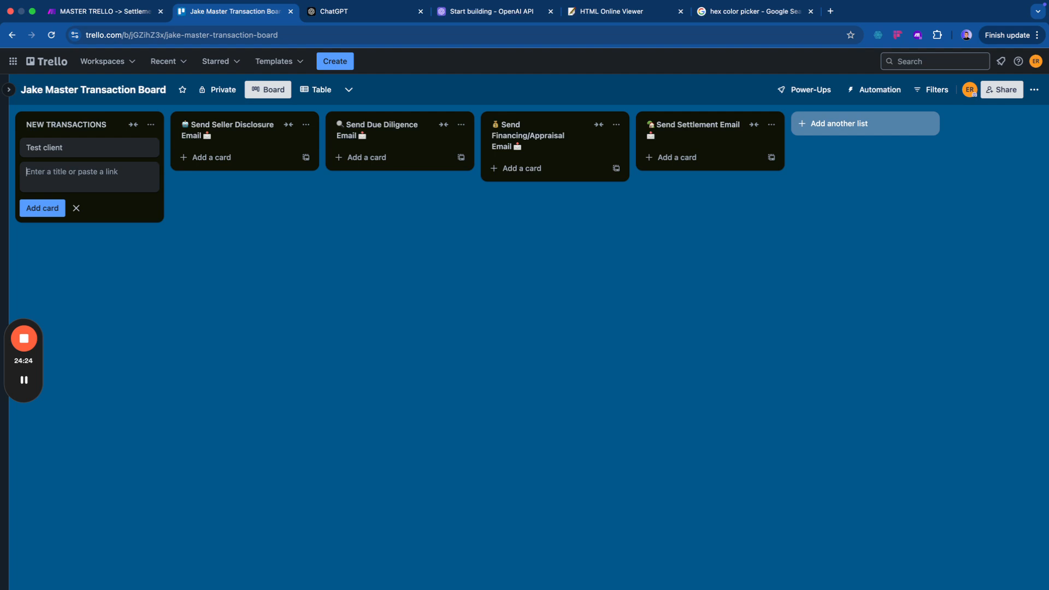
key("Escape")
left_click_drag(116, 148, 241, 143)
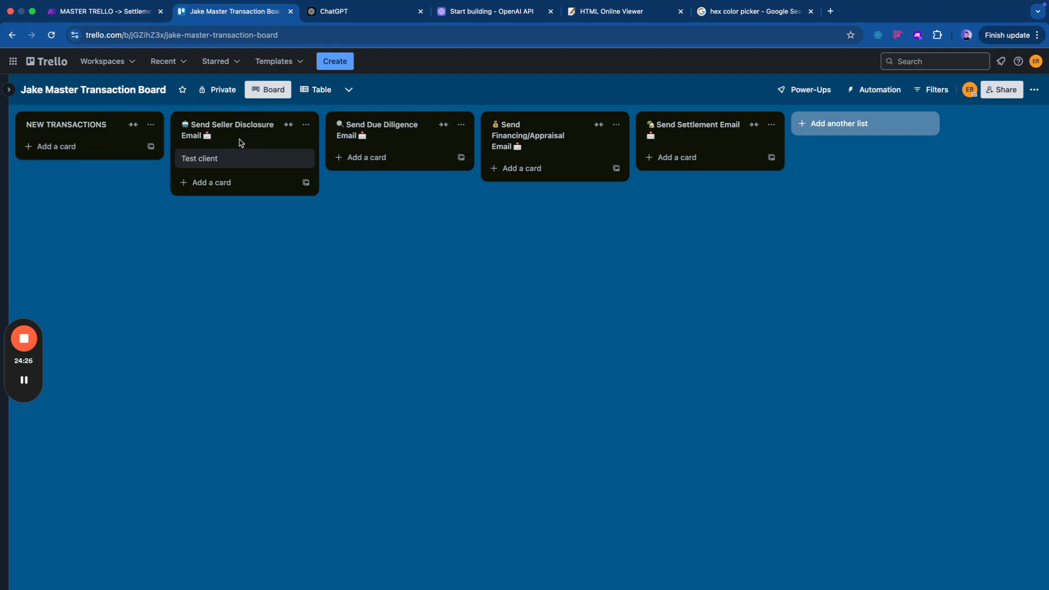
Move the Test client card back to the NEW TRANSACTIONS list, and return to the Make scenario.
key("ctrl+shift+Tab")
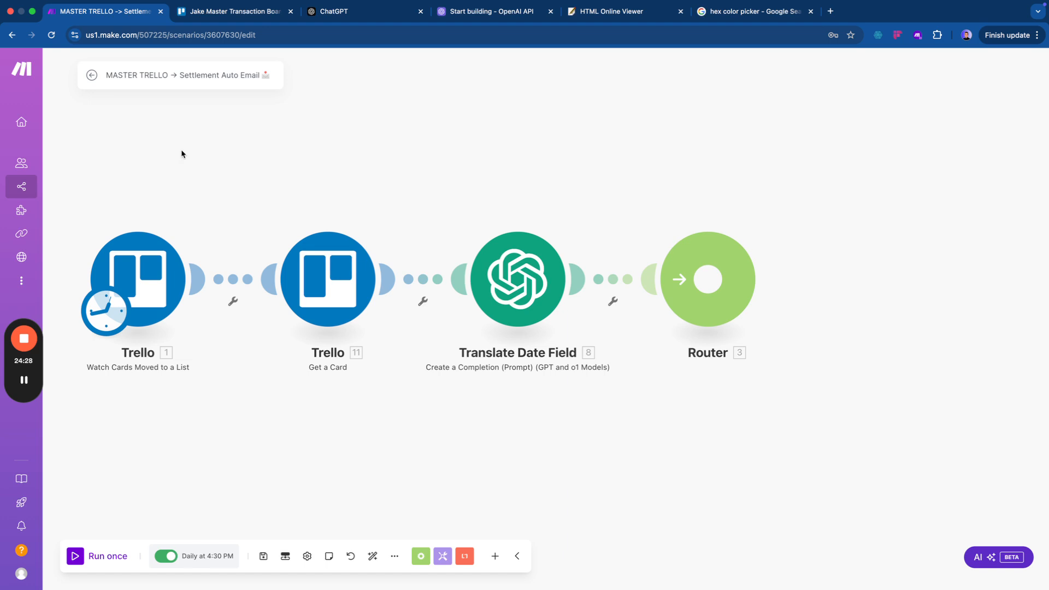
key("ctrl+Tab")
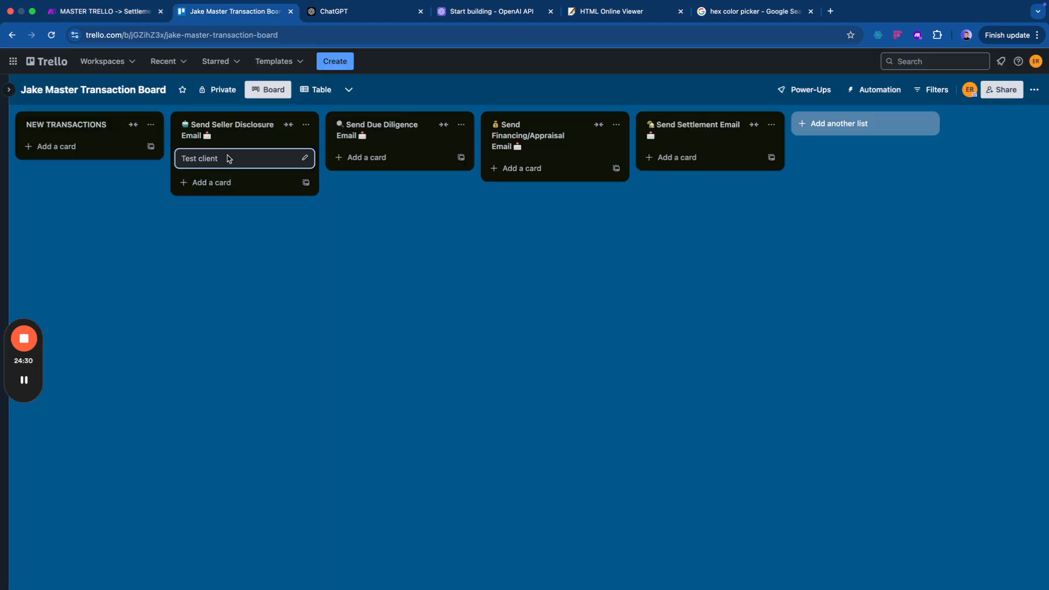
left_click_drag(227, 158, 116, 159)
key("ctrl+shift+Tab")
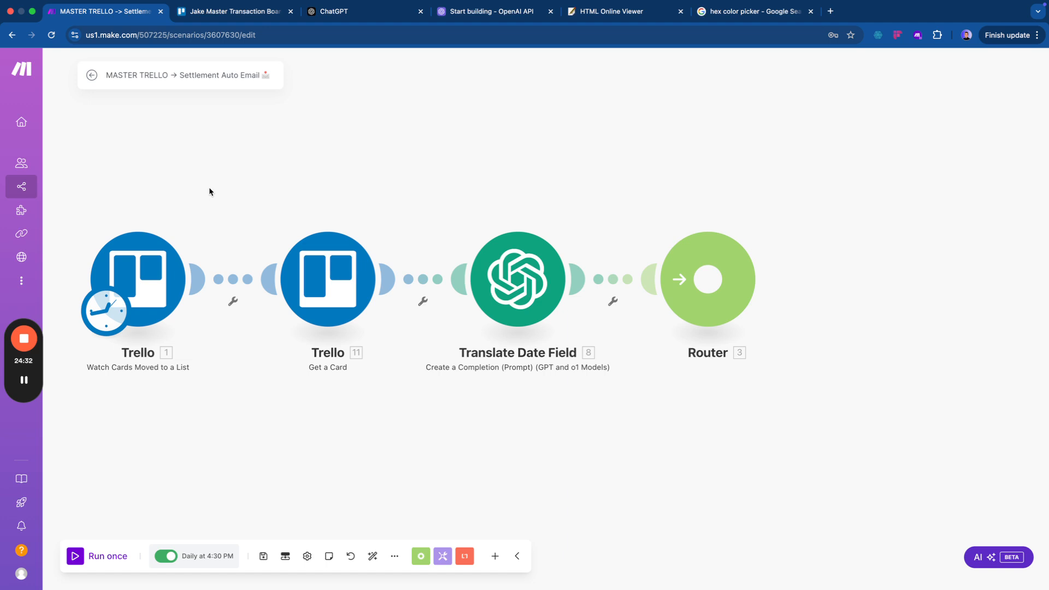
Review the advanced start and end date options in the schedule settings, and close the dialog without saving.
left_click(202, 557)
left_click(158, 387)
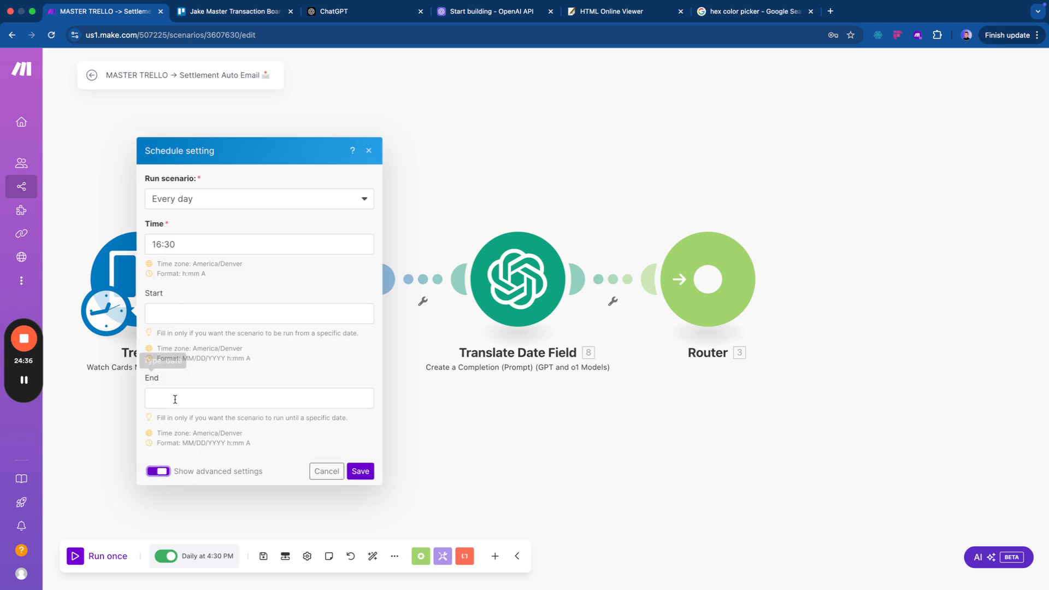
left_click(203, 404)
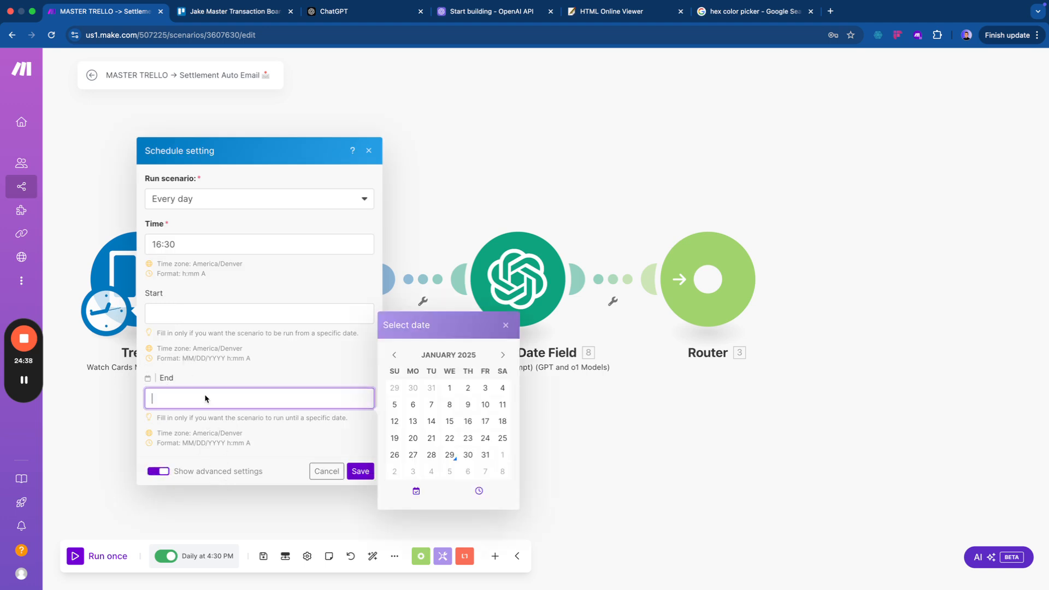
left_click(224, 312)
left_click(262, 261)
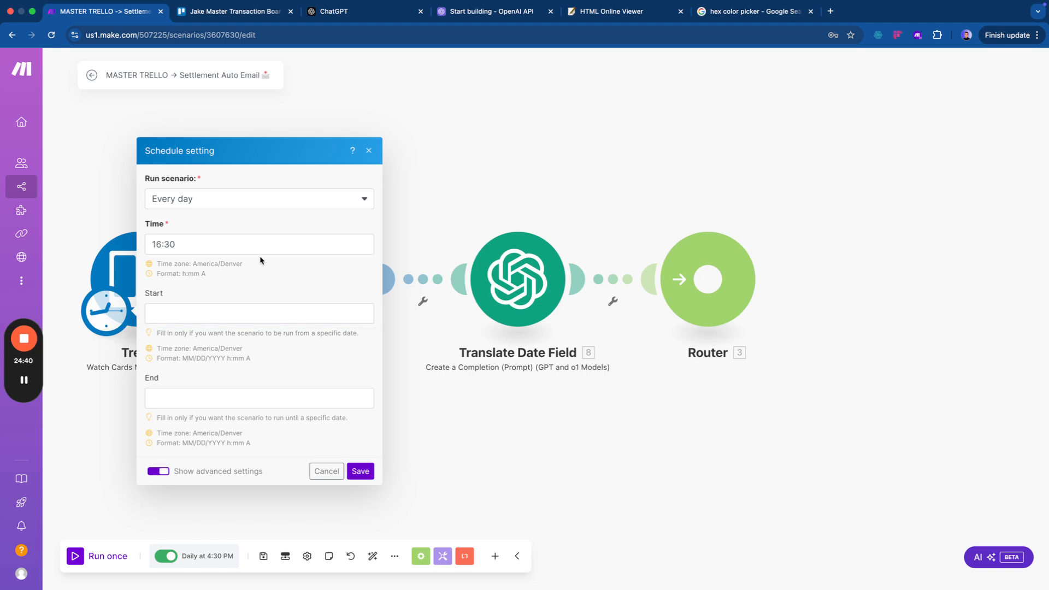
left_click(369, 150)
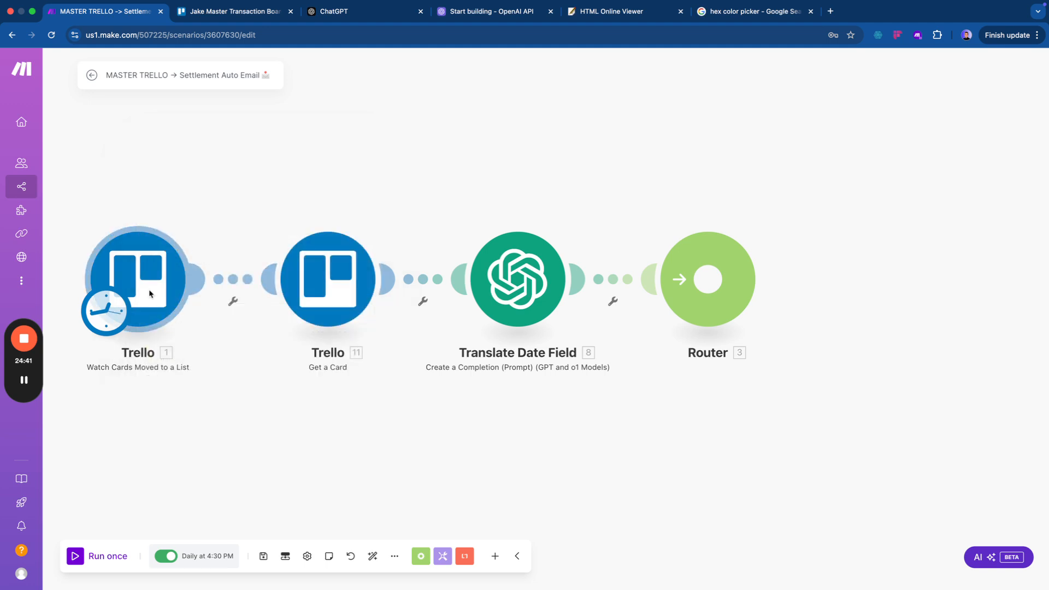
Try a days-of-the-week schedule for Monday through Friday, and close the schedule settings without saving.
left_click(106, 311)
left_click(159, 386)
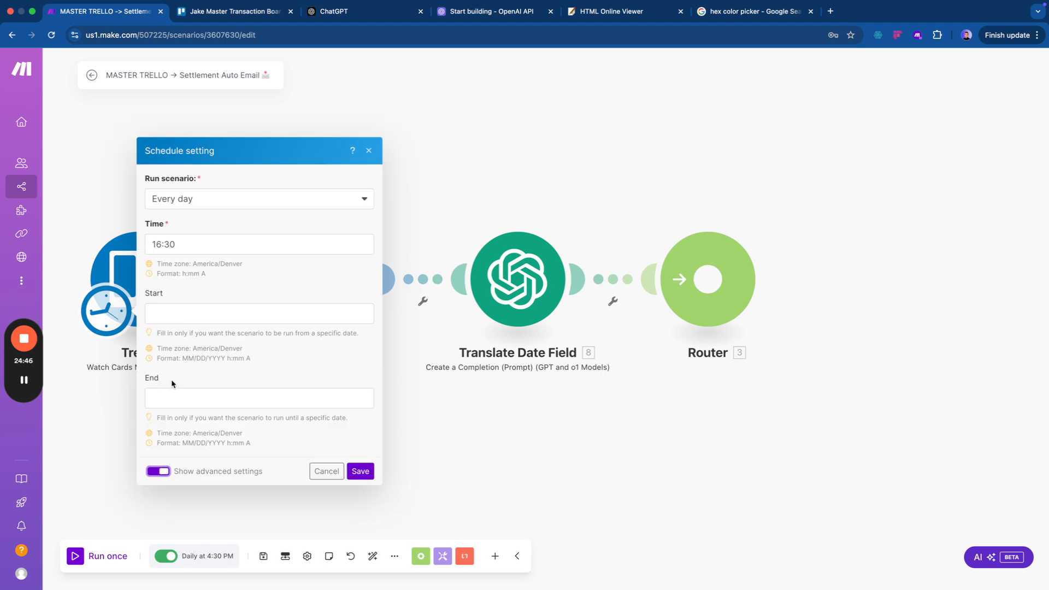
left_click(205, 244)
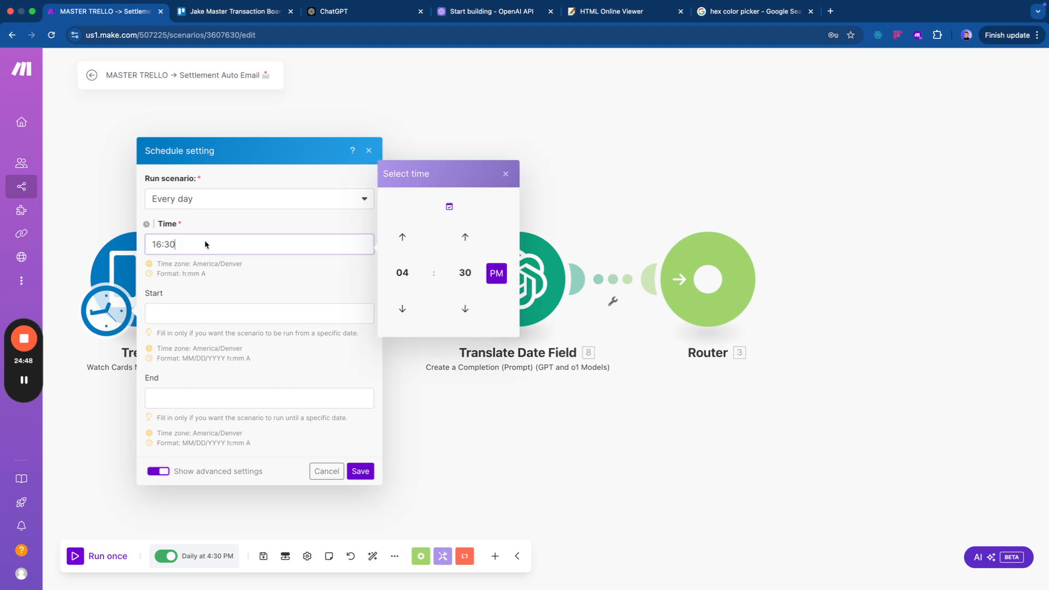
left_click(250, 188)
left_click(247, 195)
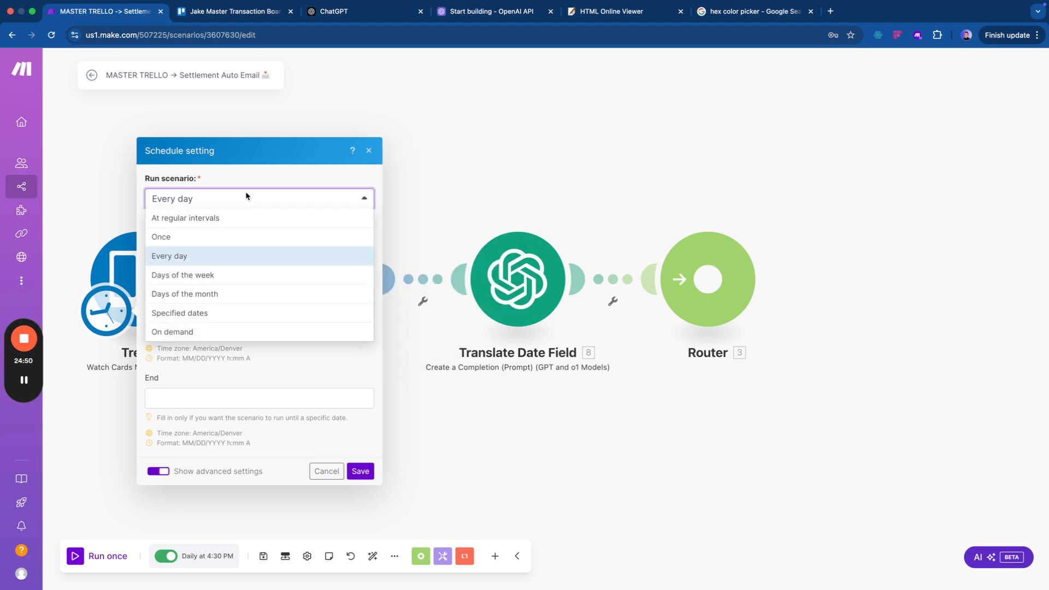
left_click(206, 278)
left_click(156, 186)
left_click(156, 206)
left_click(156, 227)
left_click(156, 248)
left_click(156, 269)
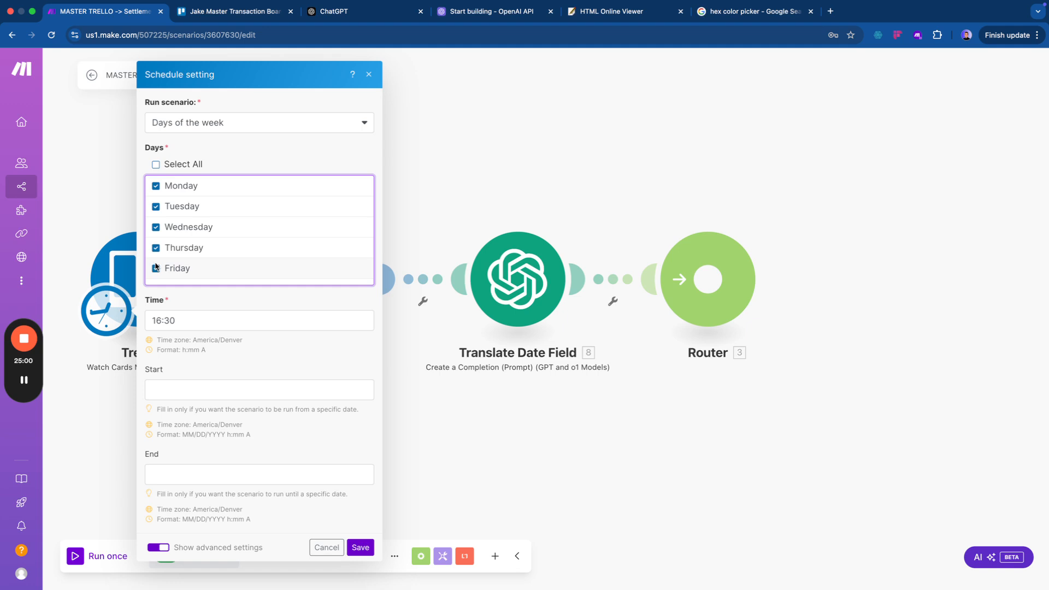
scroll(181, 248, "down", 1)
scroll(183, 234, "up", 2)
scroll(183, 271, "down", 1)
scroll(183, 253, "up", 2)
left_click(370, 75)
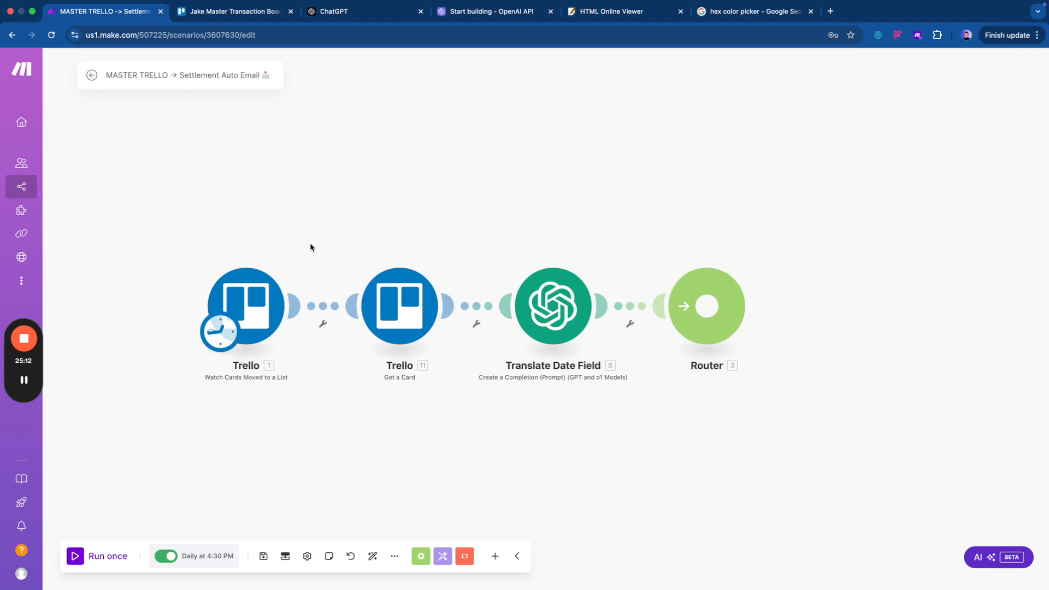
Open make.com in a new browser tab and view the organization dashboard's operations usage.
scroll(313, 243, "down", 1)
left_click_drag(207, 263, 181, 406)
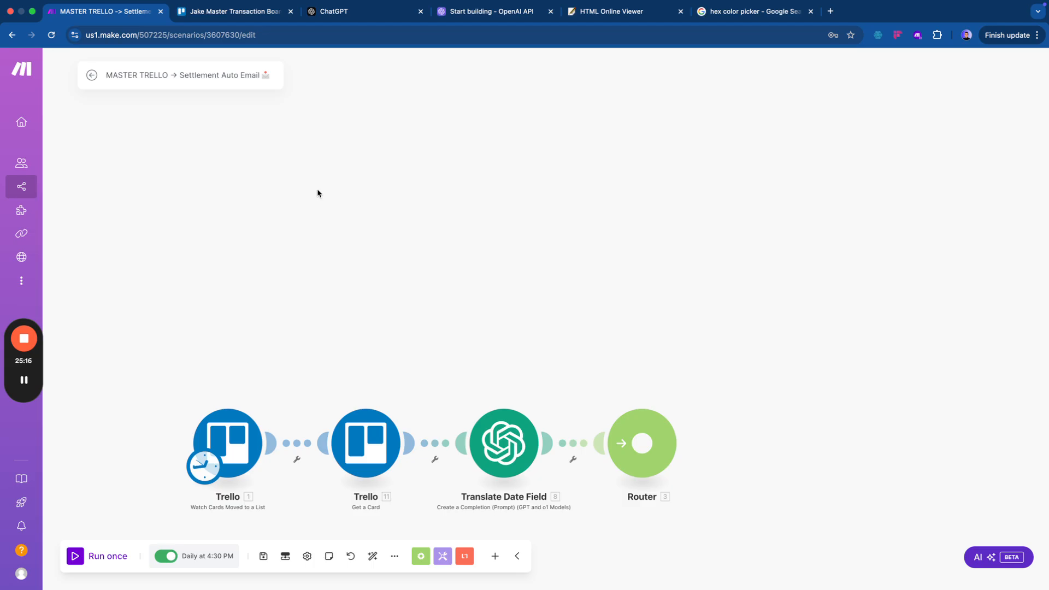
key("ctrl+t")
type("make.com")
key("Return")
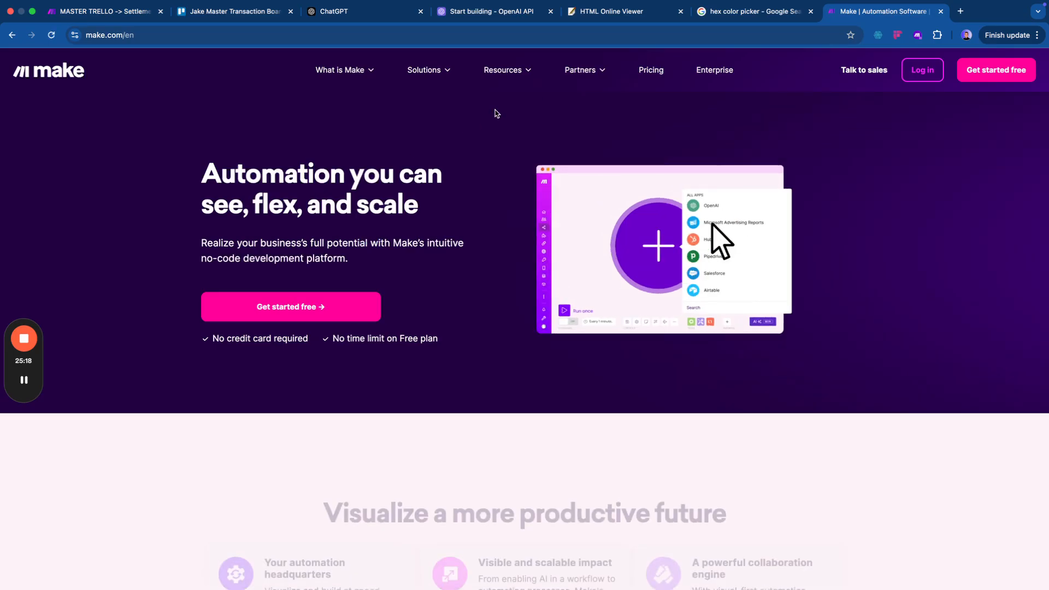
left_click(924, 81)
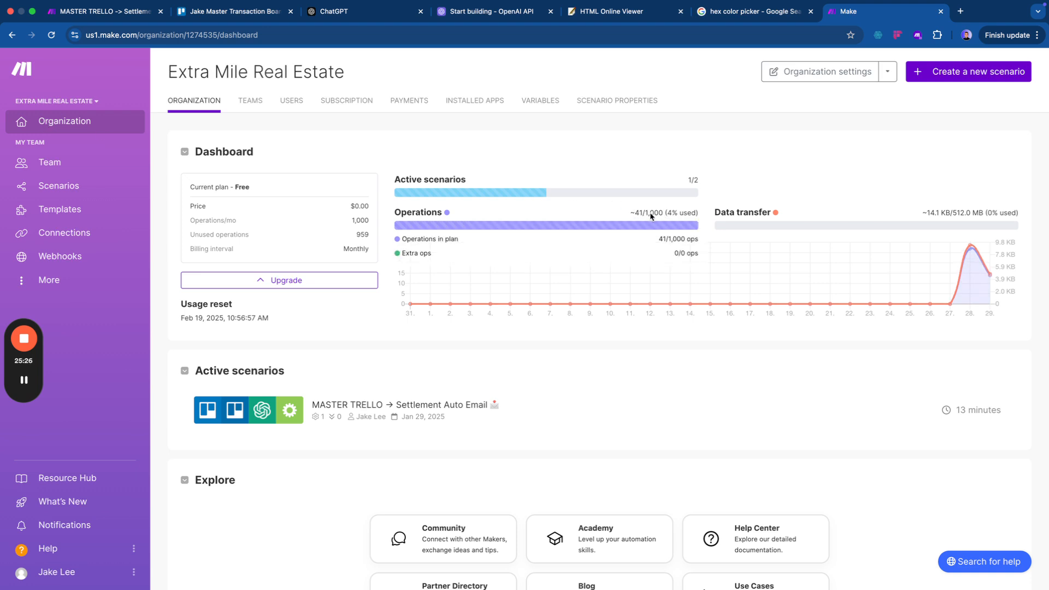
Turn off the Settlement Auto Email scenario's scheduling, and look over the active scenarios on the organization dashboard.
key("ctrl+Tab")
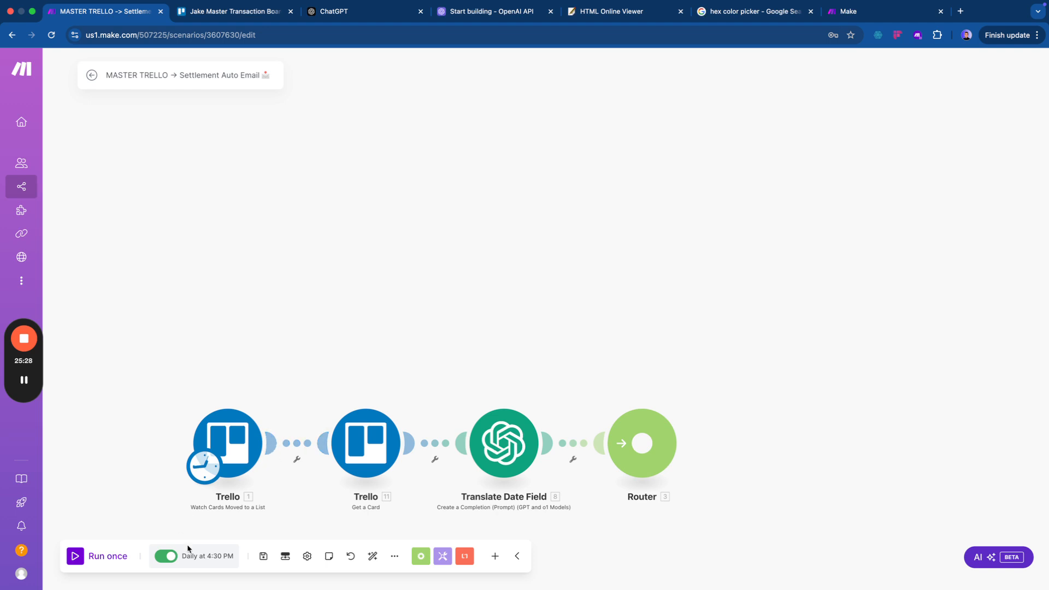
left_click(167, 556)
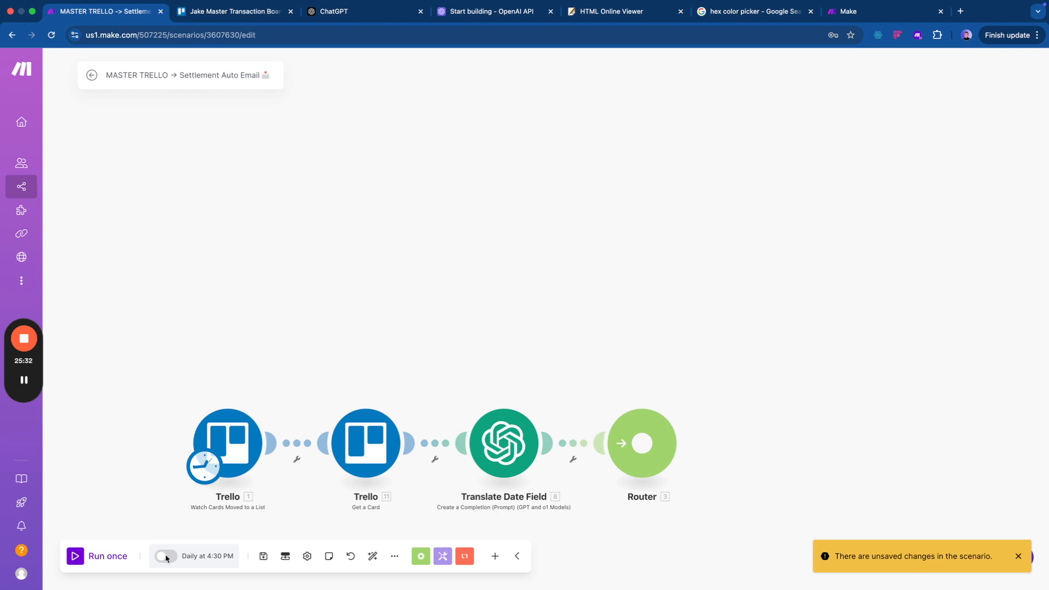
left_click(850, 13)
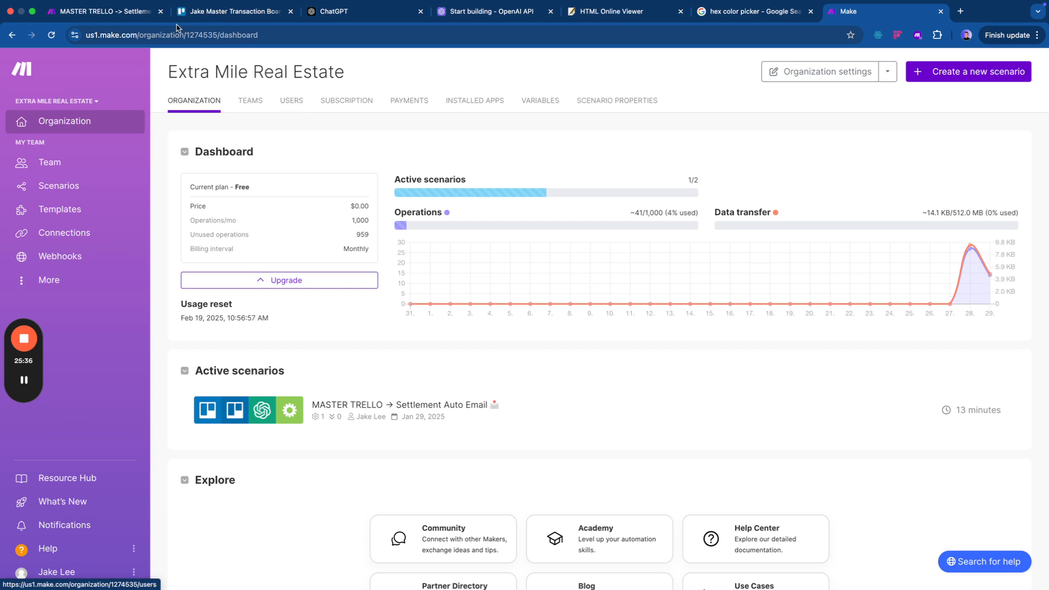
left_click(137, 11)
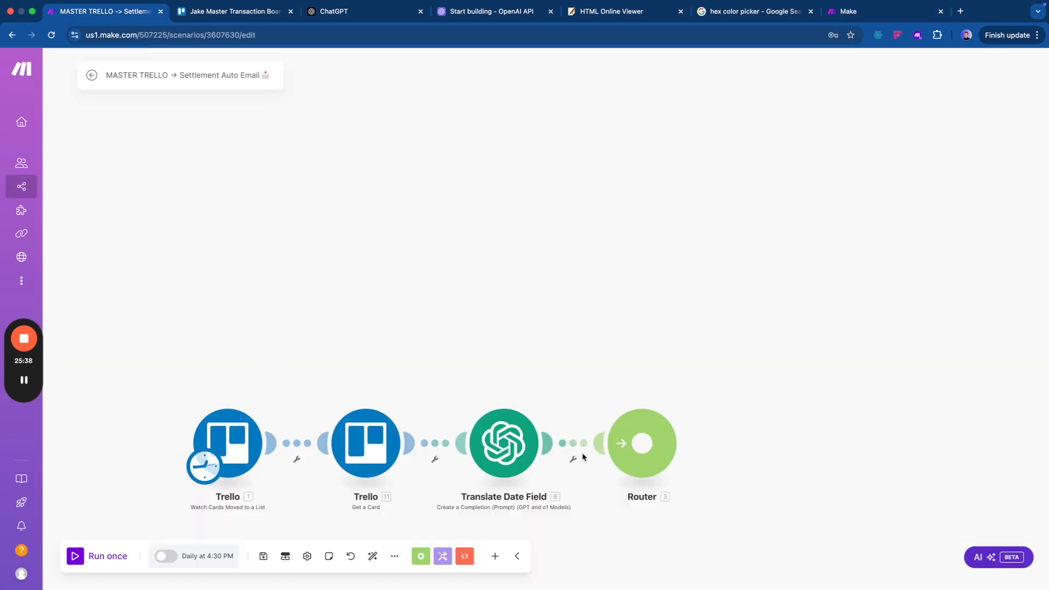
Examine the operations usage on the organization dashboard, and return to the Settlement Auto Email scenario.
left_click(389, 557)
left_click(353, 498)
left_click(874, 11)
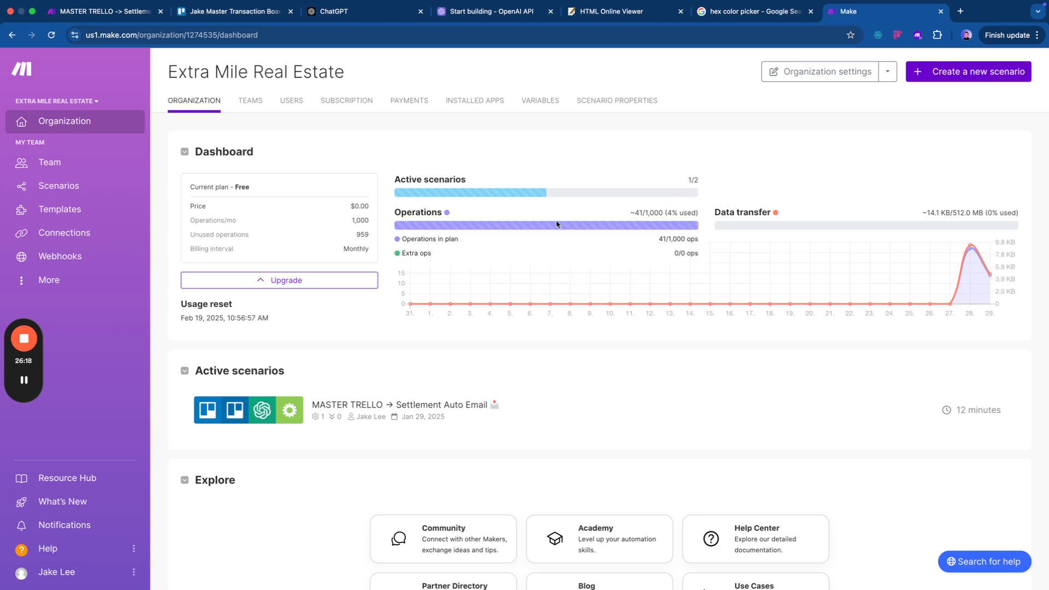
key("super+2")
key("super+1")
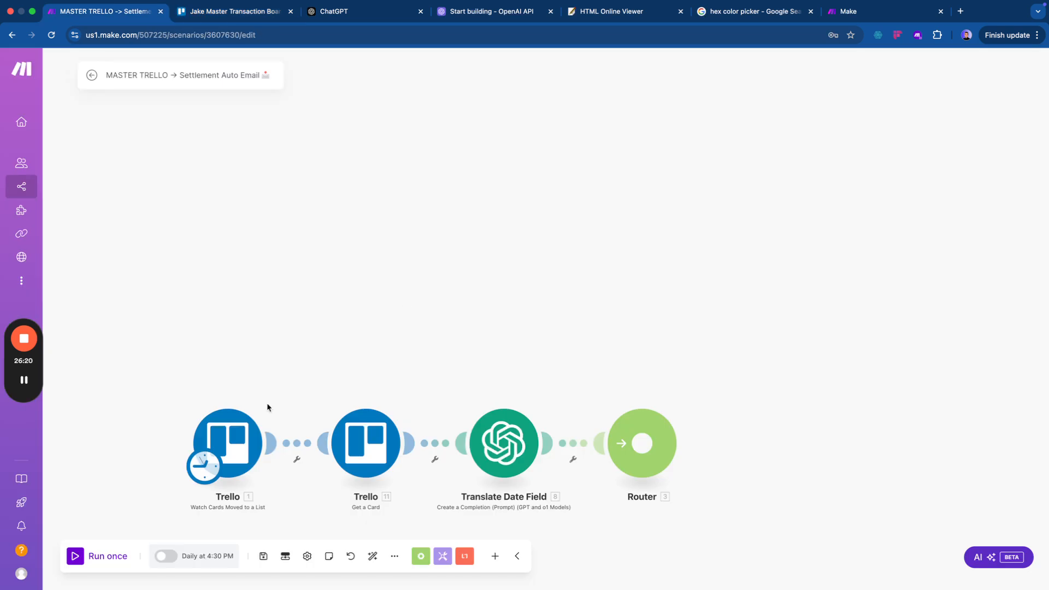
Turn on the Settlement Auto Email scenario's daily scheduling, and calculate 24*60 in the Calculator app.
left_click(163, 557)
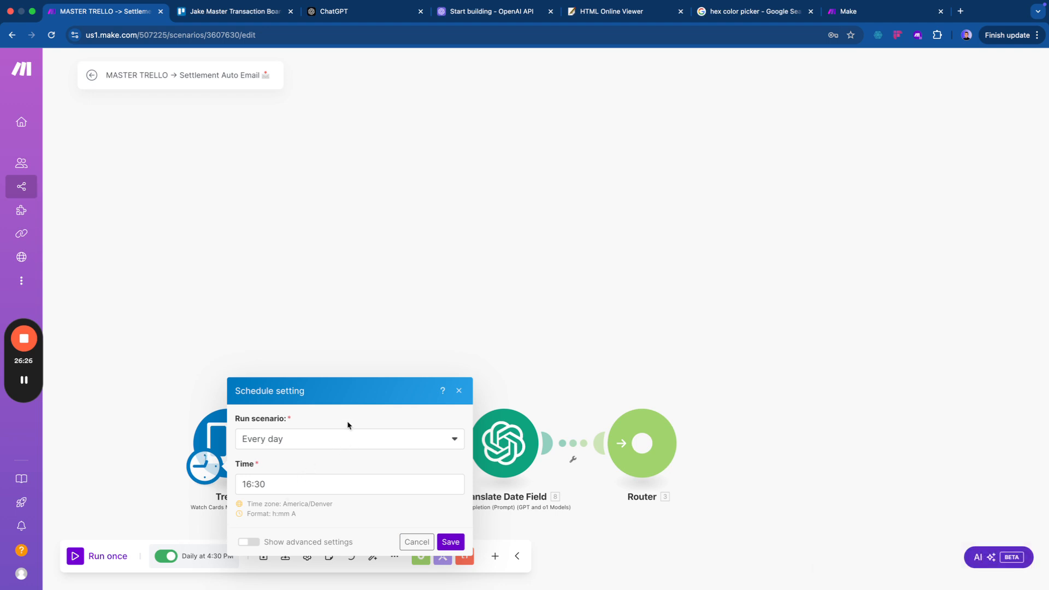
key("super+space")
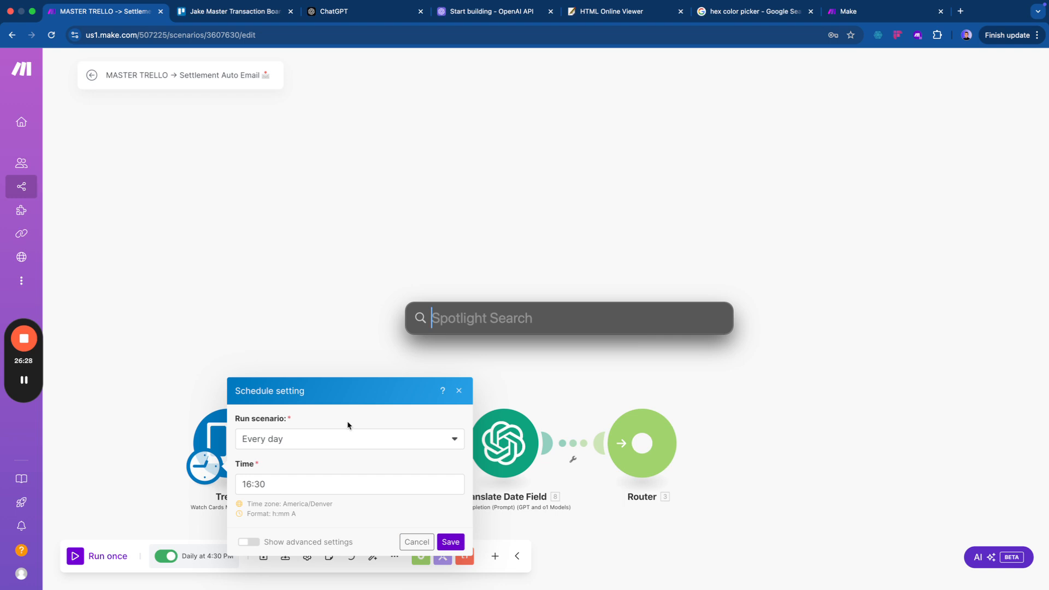
type("24*60")
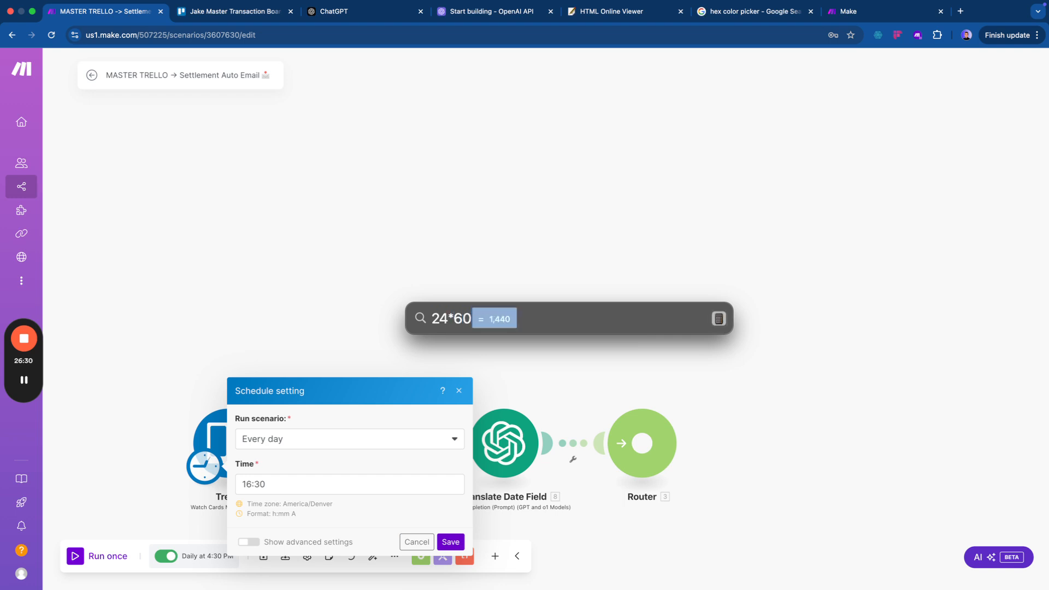
key("Return")
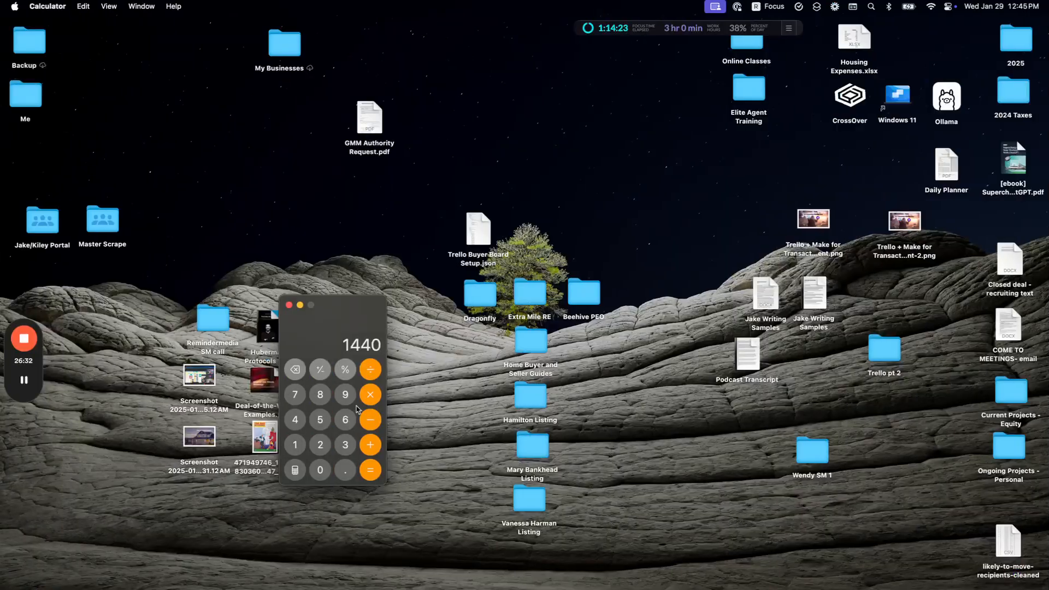
Divide the minutes per day by 15, and multiply the result by 30 for the number of runs per month.
left_click(370, 369)
left_click(300, 445)
left_click(316, 424)
left_click(371, 470)
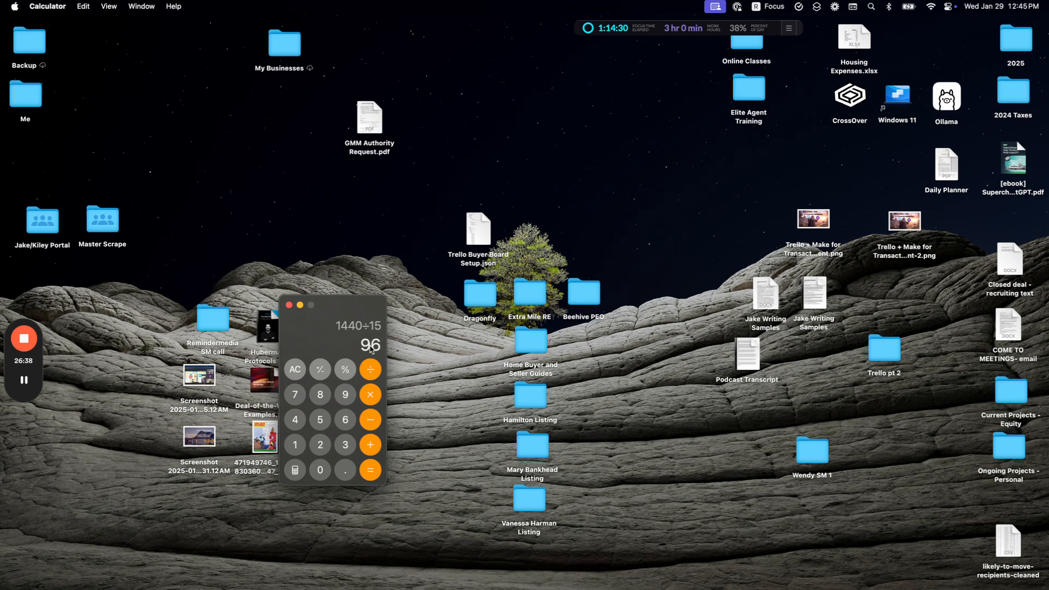
left_click(371, 394)
left_click(346, 445)
left_click(323, 470)
left_click(362, 471)
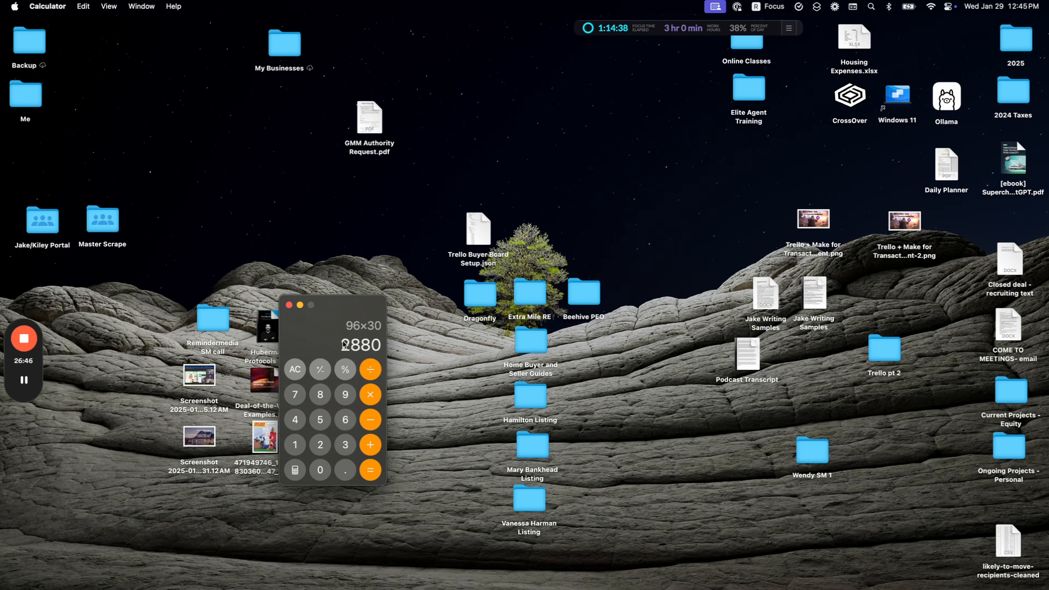
Return to Make, close the schedule settings, and leave the Settlement Auto Email editor with the changes saved.
key("ctrl+Right")
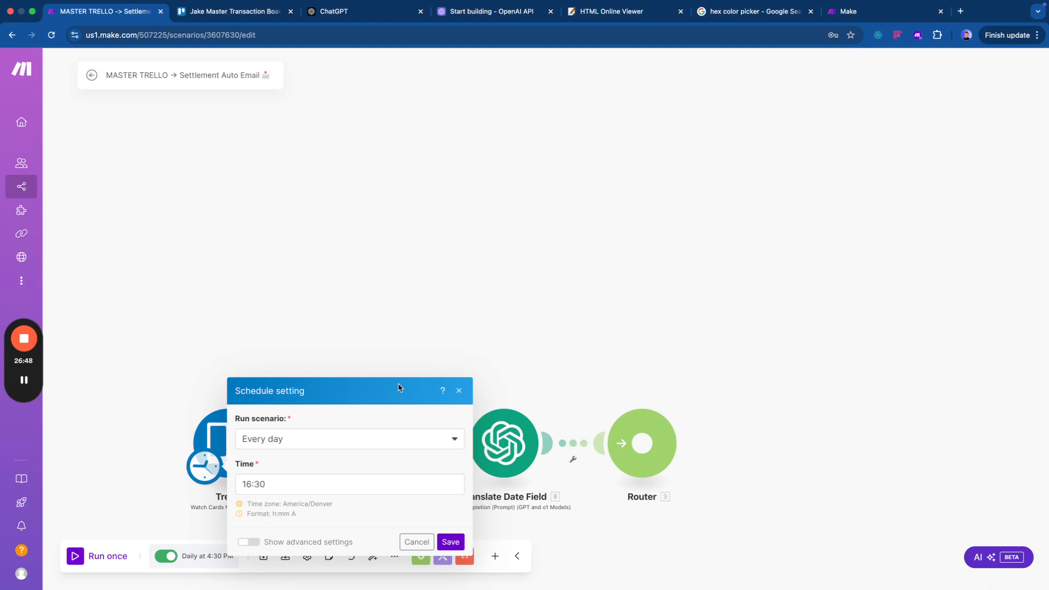
left_click(458, 392)
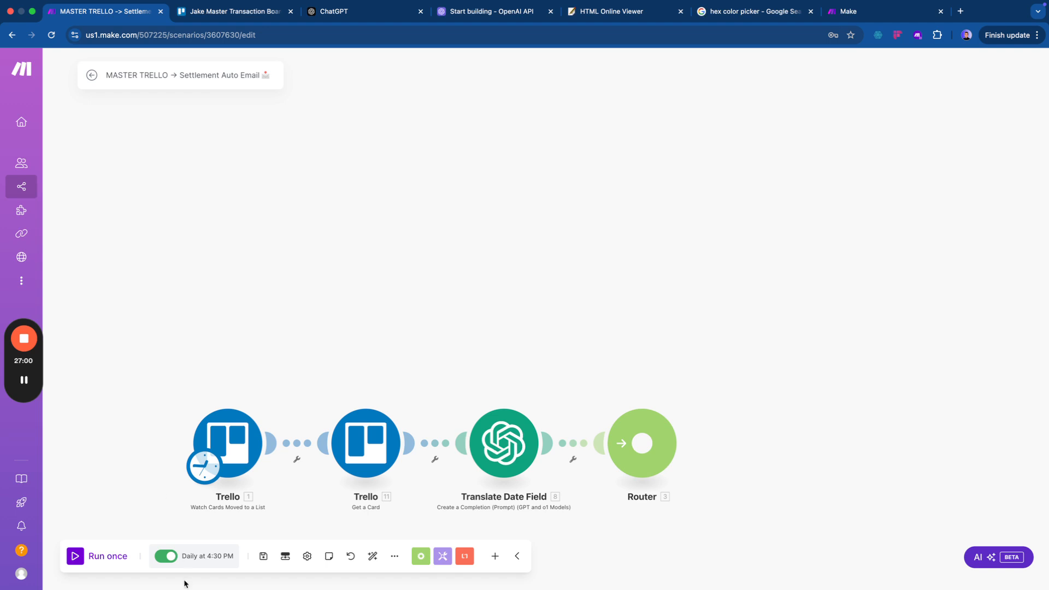
left_click(93, 76)
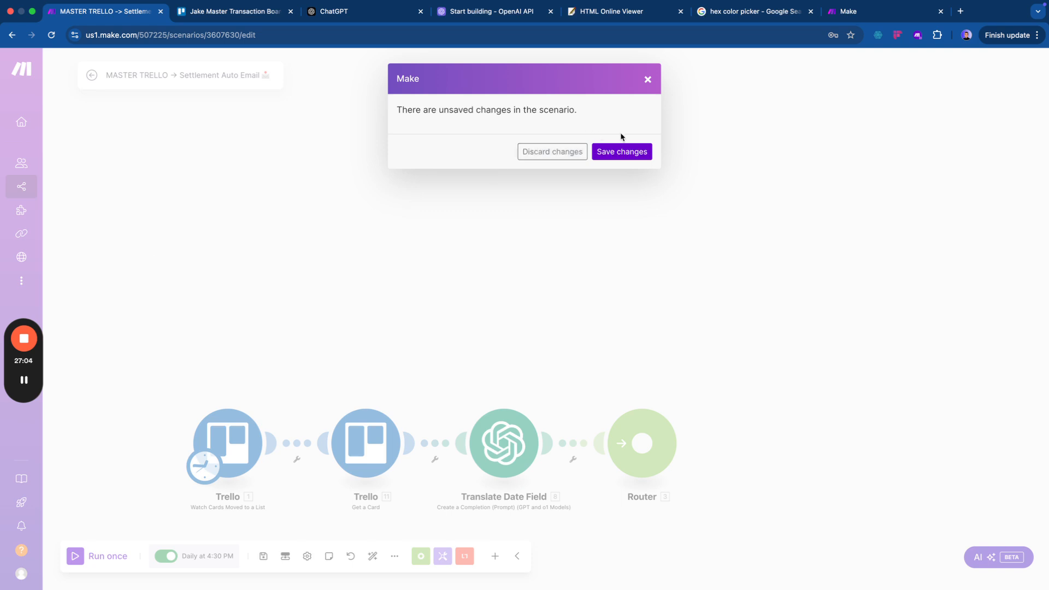
left_click(621, 153)
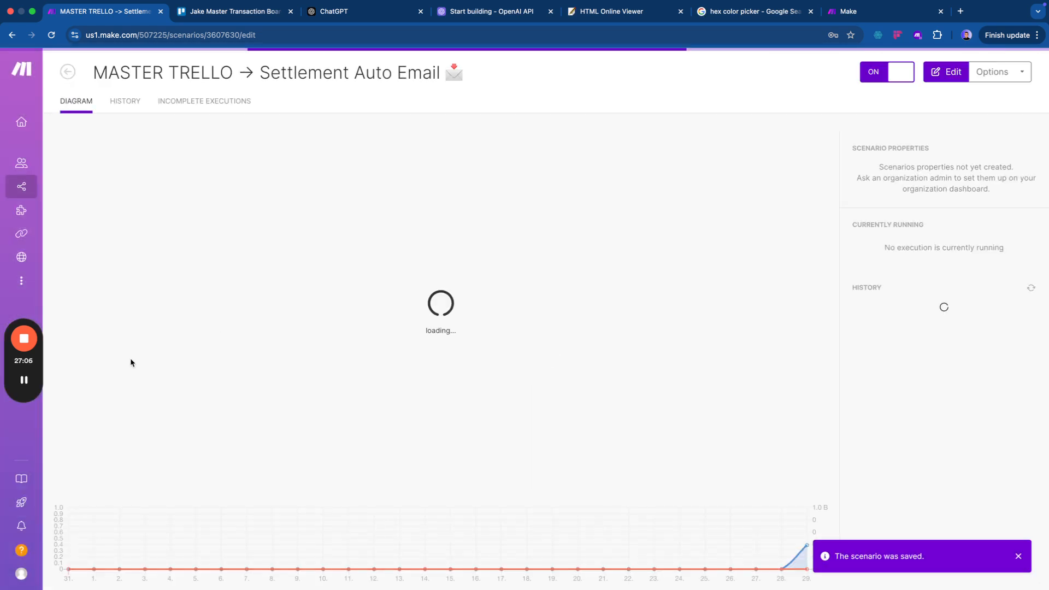
Leave the Client UC → Create Trello Board scenario for the Extra Mile Real Estate scenario list.
left_click(24, 380)
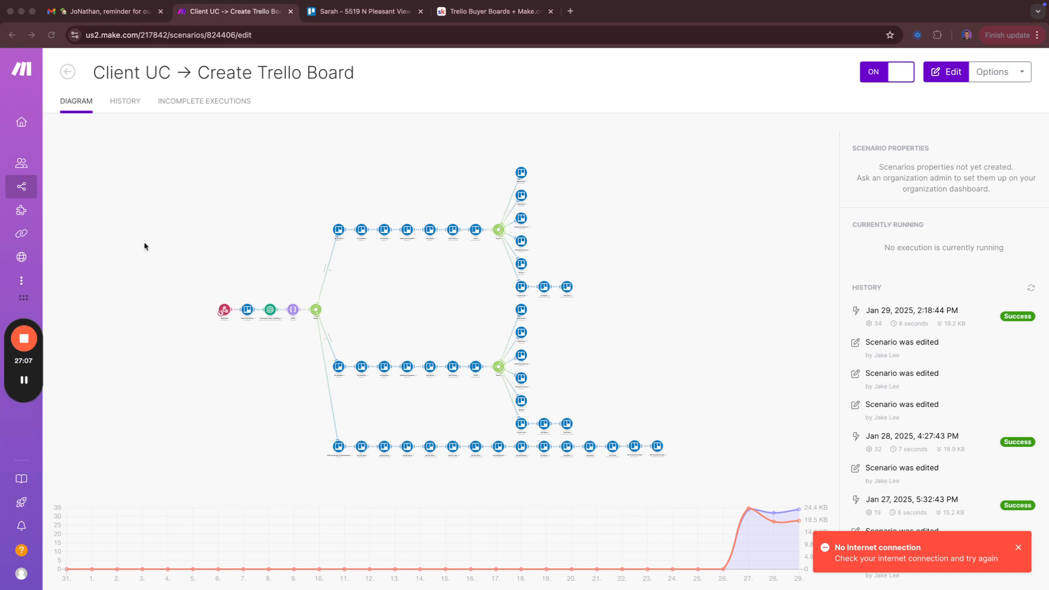
left_click(68, 71)
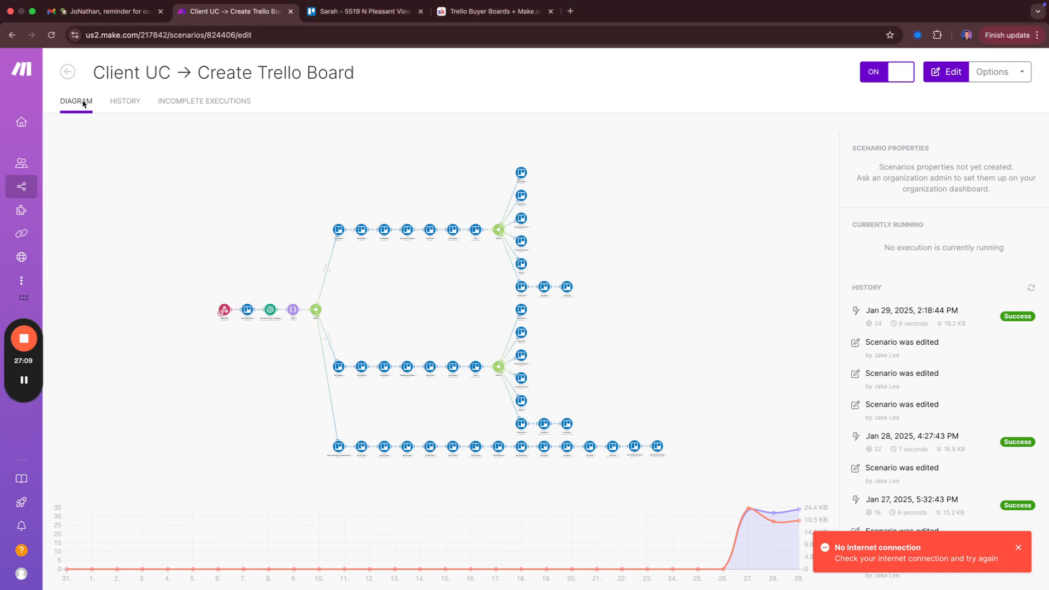
left_click(68, 71)
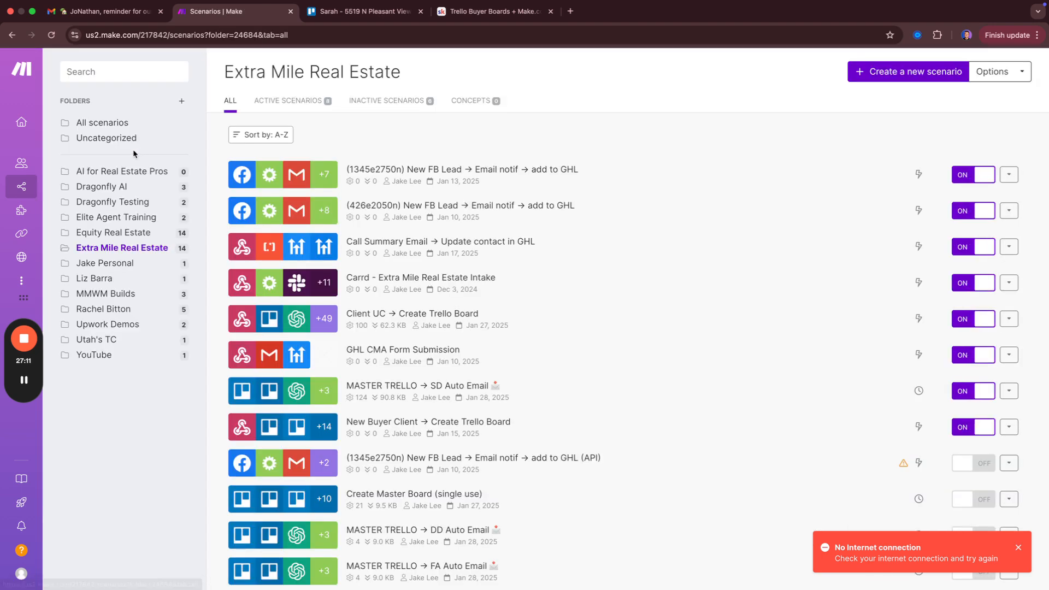
Clone the MASTER TRELLO → Settlement Auto Email 📩 scenario as "MASTER TRELLO → Post-Closing Auto Email 📩", without keeping the module states.
scroll(435, 323, "down", 1)
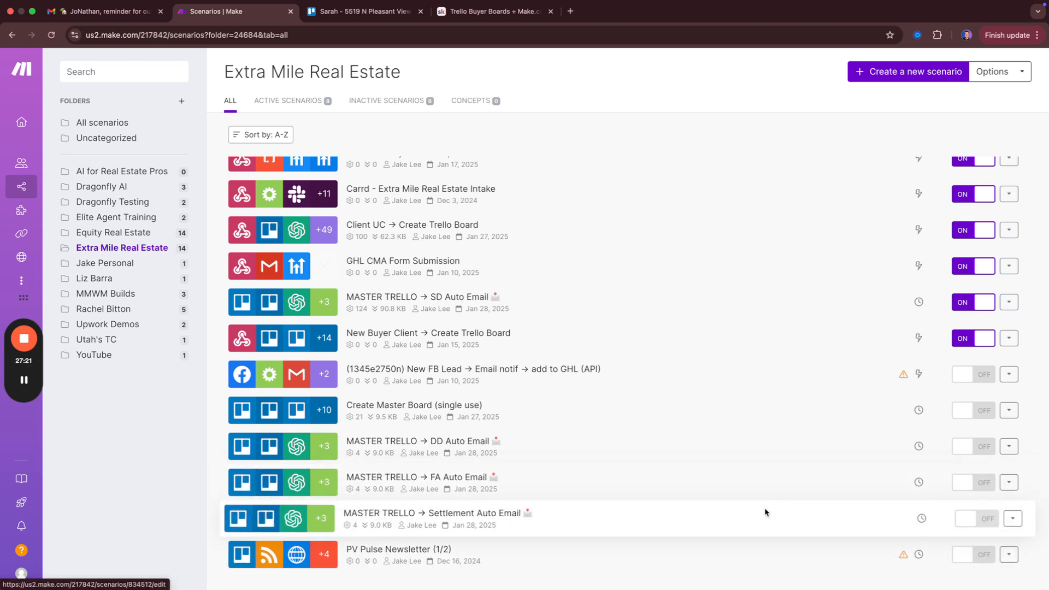
left_click(1013, 518)
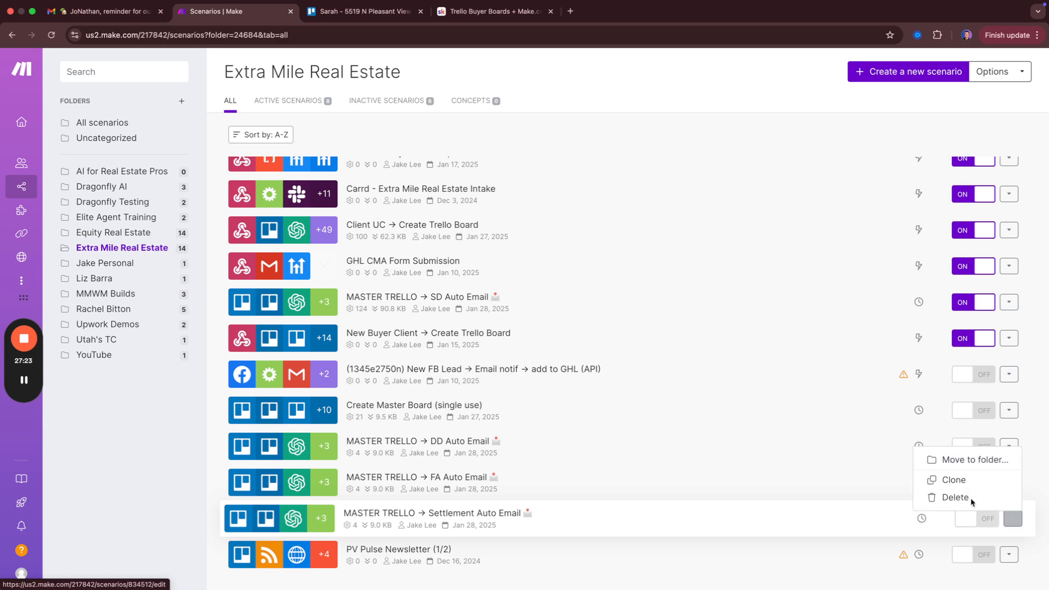
left_click(953, 481)
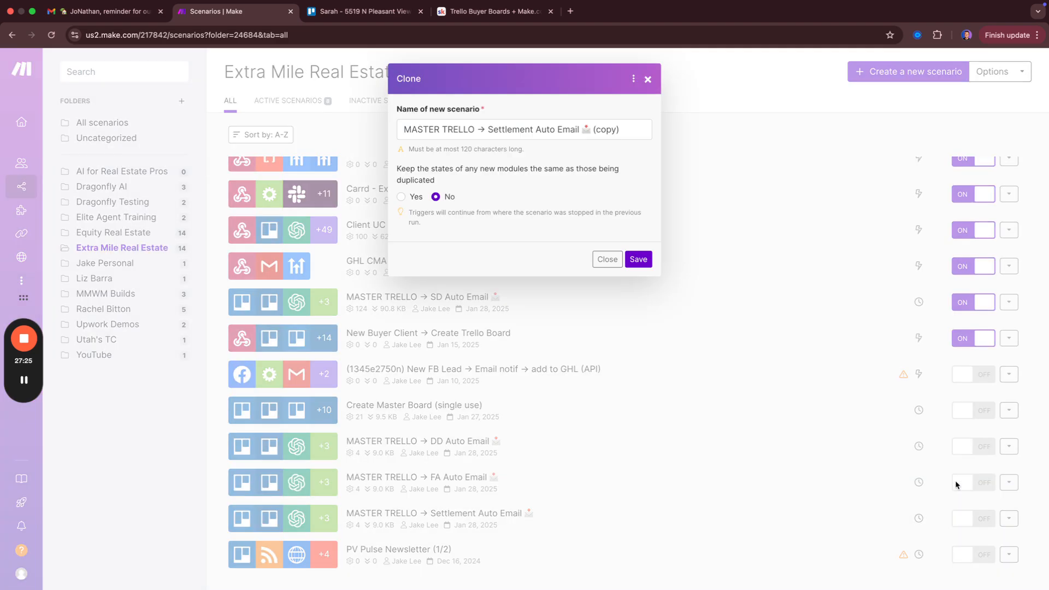
left_click_drag(534, 131, 492, 133)
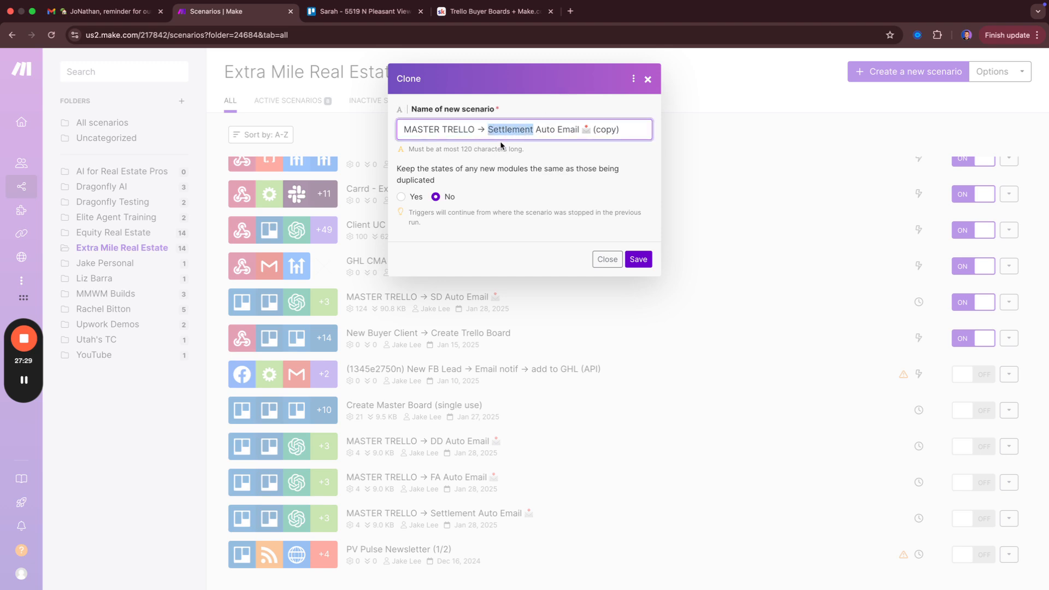
type("Post-Closing")
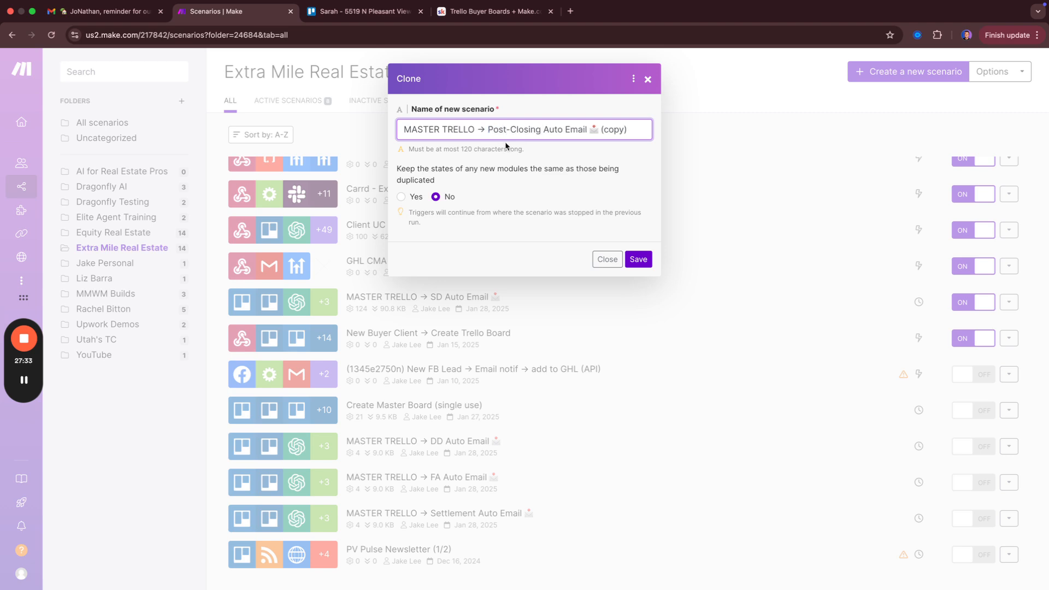
key("BackSpace")
key("BackSpace")
key("BackSpace")
key("BackSpace")
key("BackSpace")
left_click(637, 259)
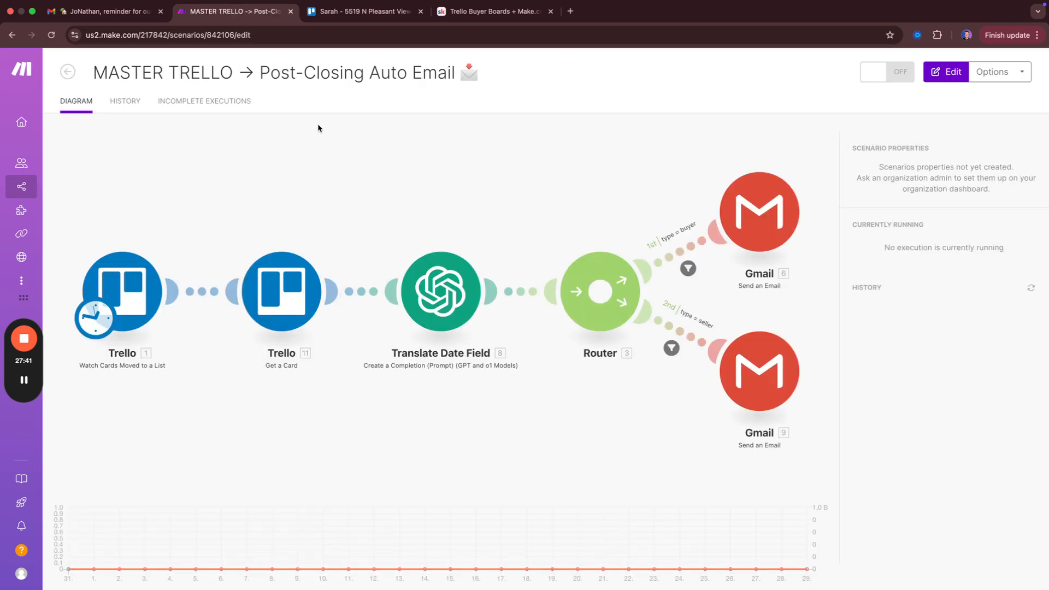
On the master transaction board in Trello, name a new list with the copied Send Settlement Email title, replacing "Settlement" with "Post-Closing".
key("ctrl+Tab")
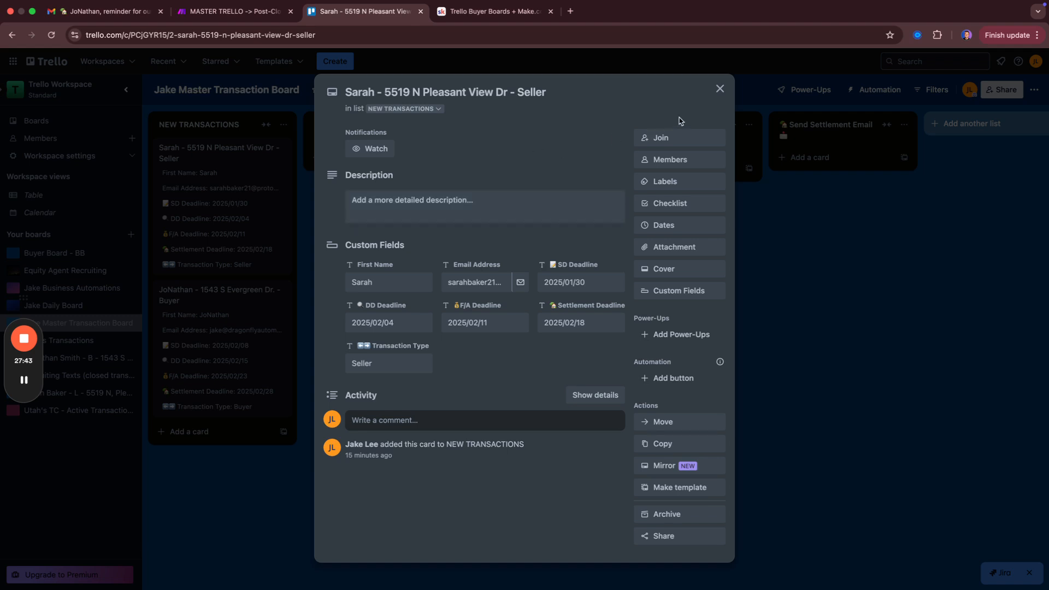
left_click(720, 88)
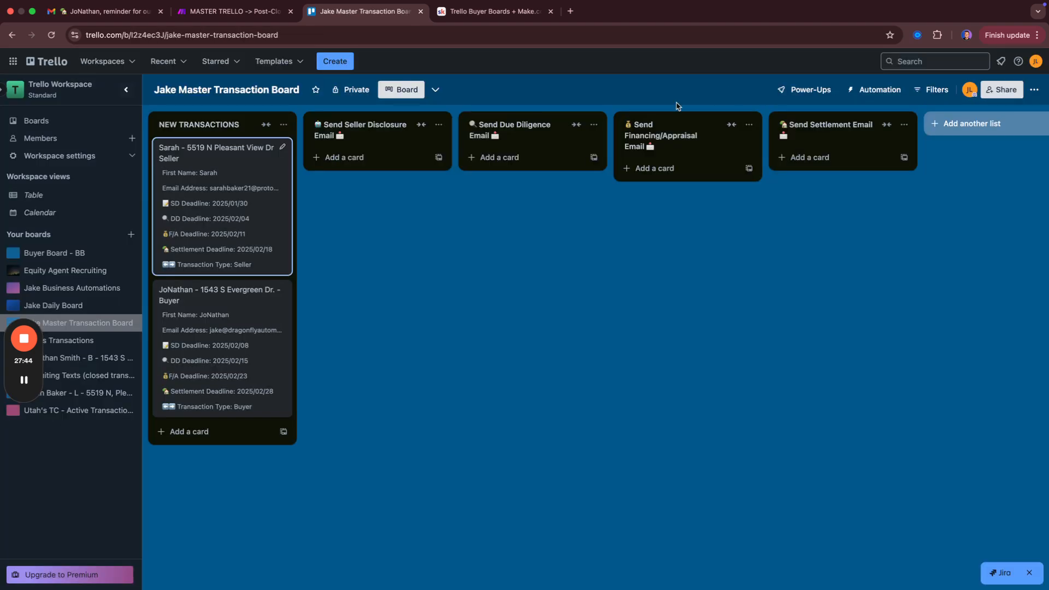
left_click(987, 124)
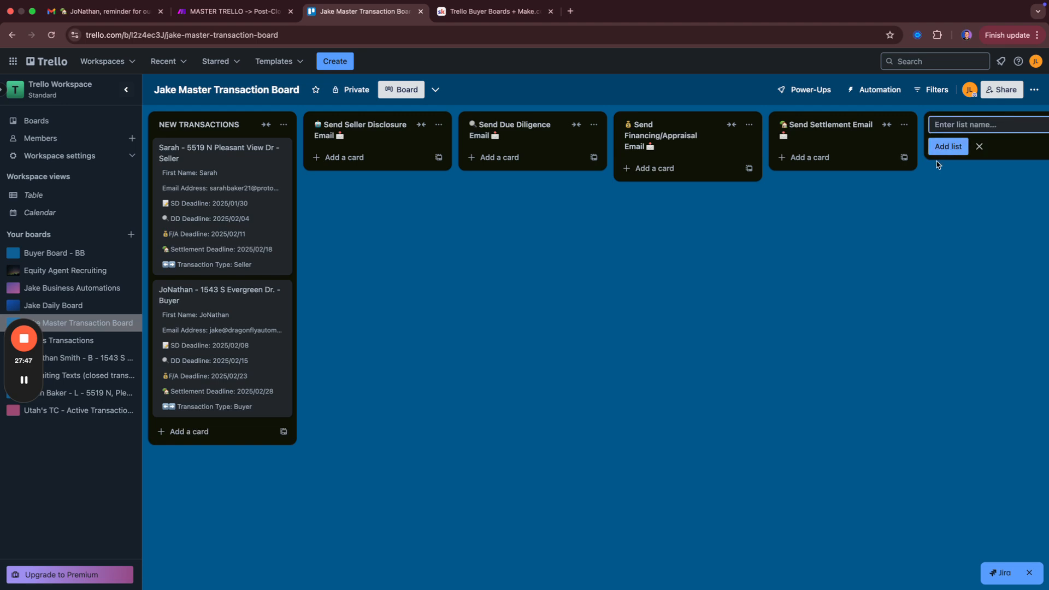
left_click(771, 188)
left_click(786, 126)
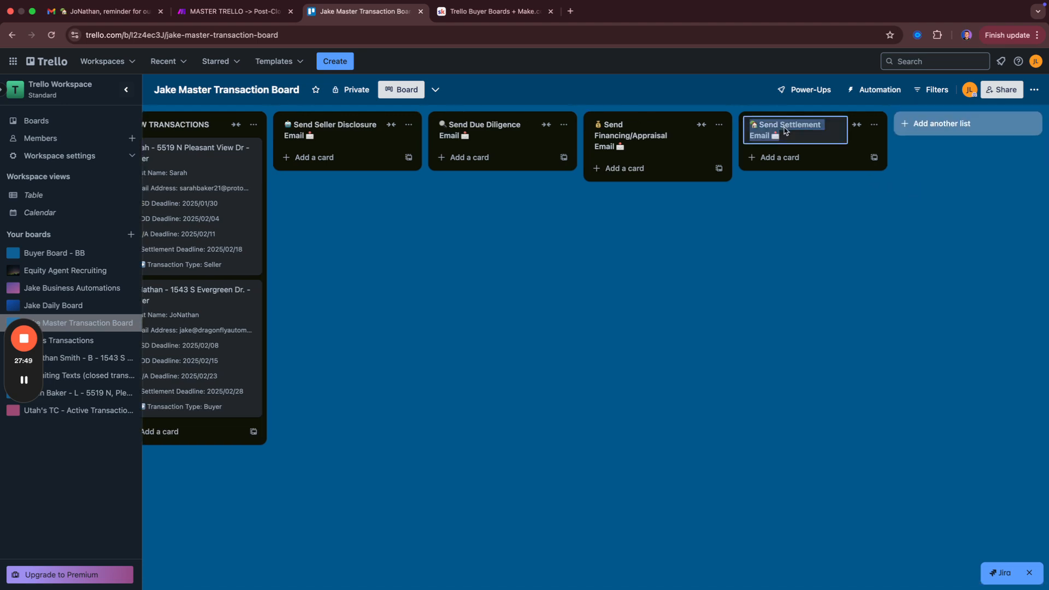
left_click(951, 131)
type("🏡 Send Settlement Email 📩")
double_click(958, 126)
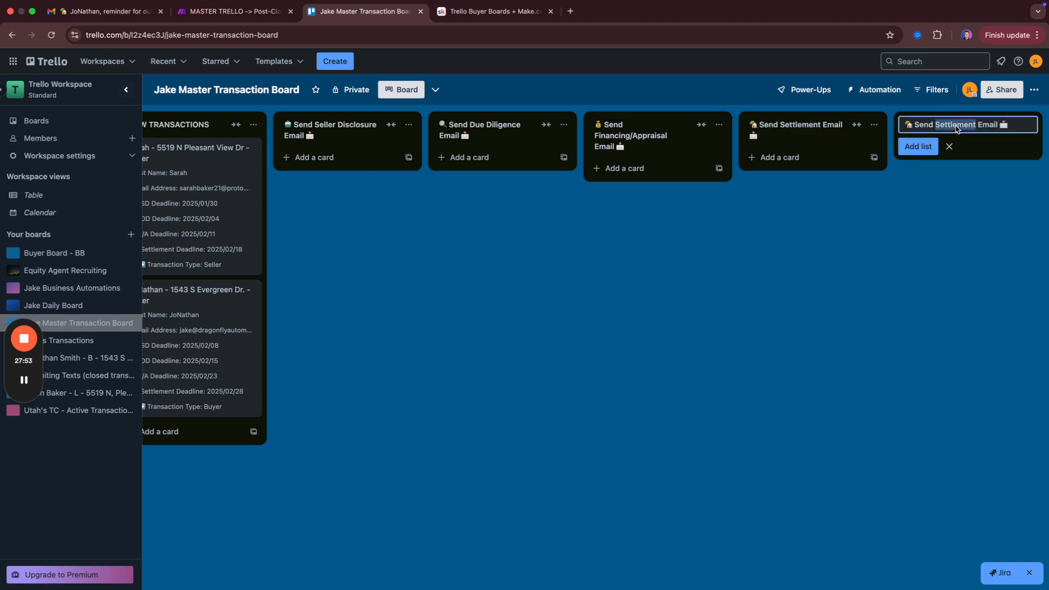
type("Post-Closing")
Replace the house emoji in the new list's name with 🎉, add the list, and dismiss the entry for another list.
left_click(913, 125)
key("BackSpace")
key("BackSpace")
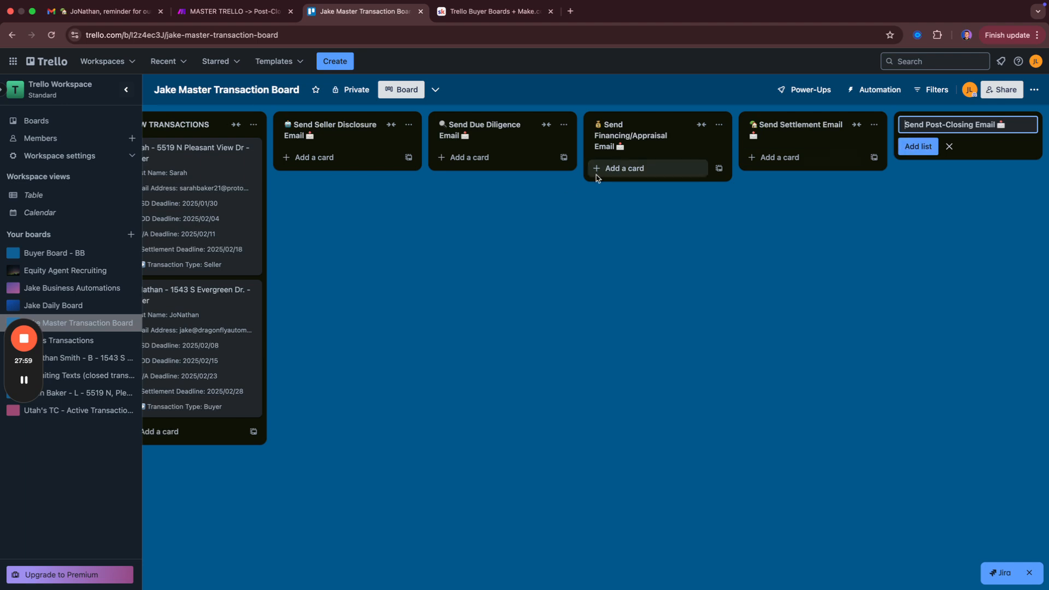
key("ctrl+super+space")
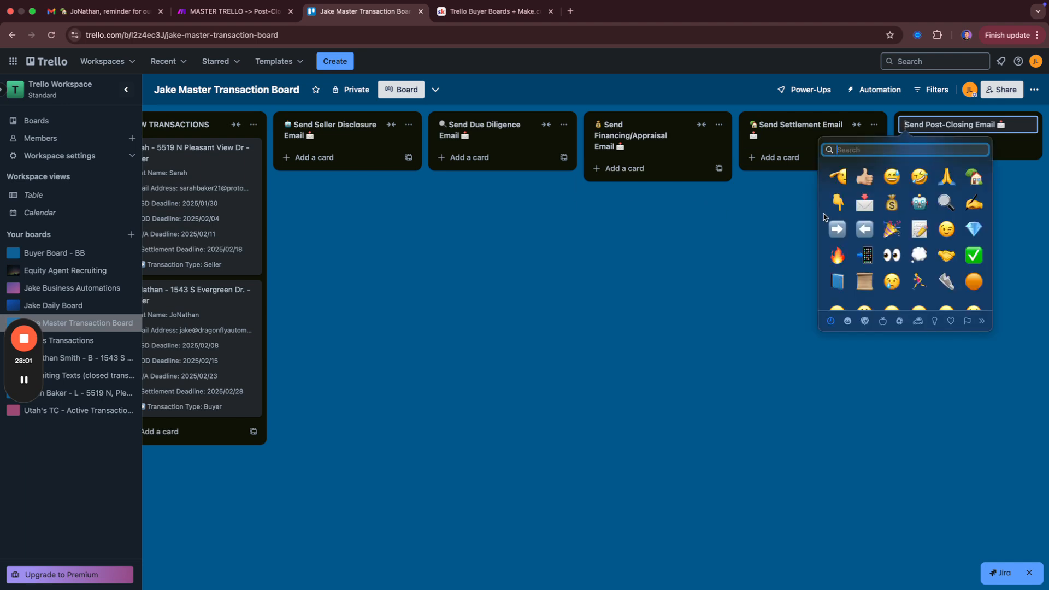
left_click(893, 230)
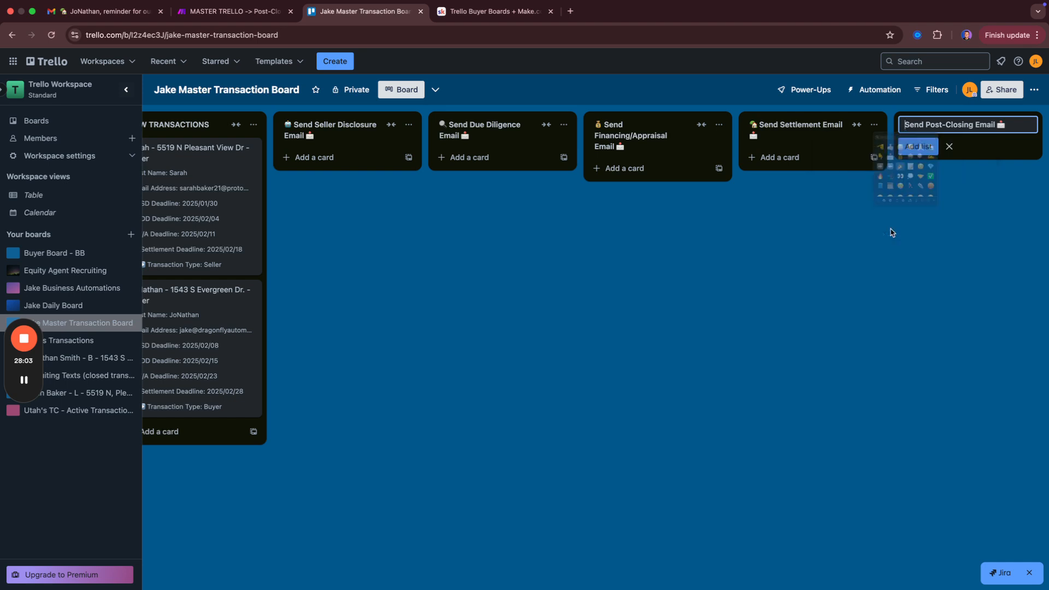
left_click(918, 146)
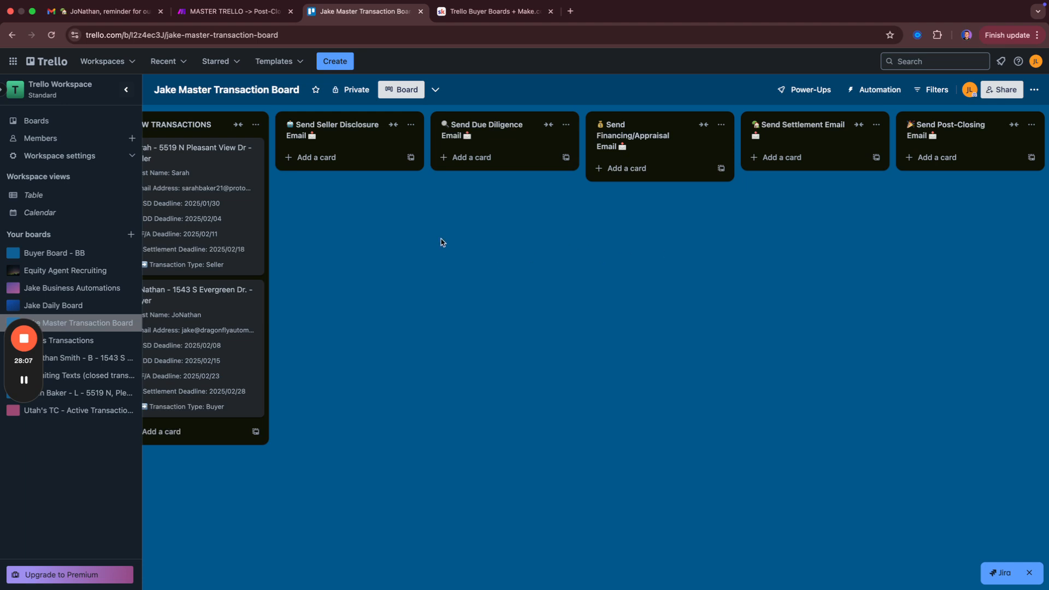
scroll(791, 190, "right", 3)
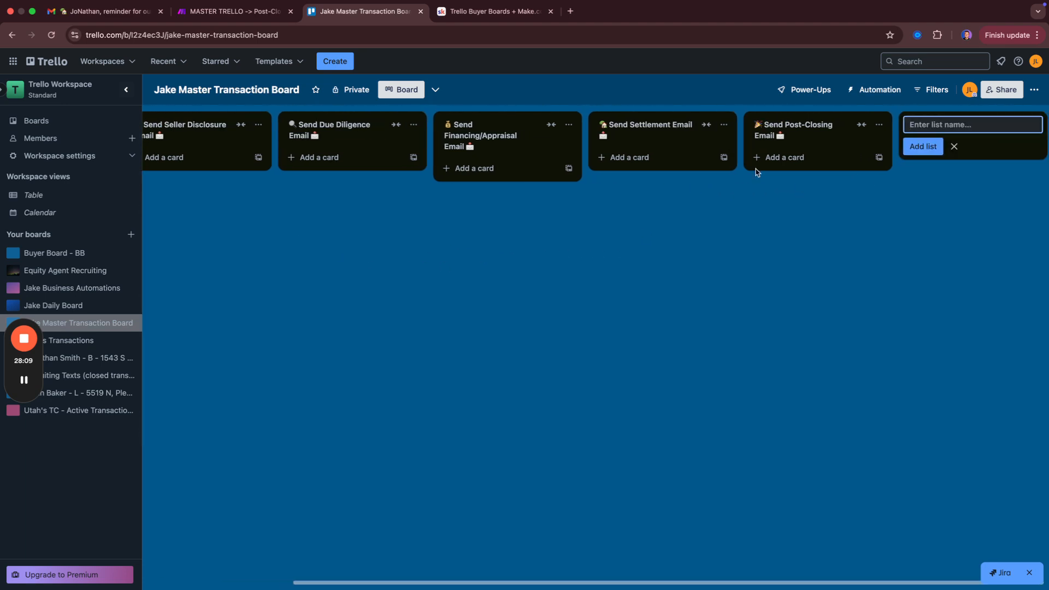
left_click(748, 215)
In the Post-Closing scenario in Make, set the Watch Cards Moved to a List trigger to "🎉 Send Post-Closing Email 📩" and save it.
key("ctrl+shift+Tab")
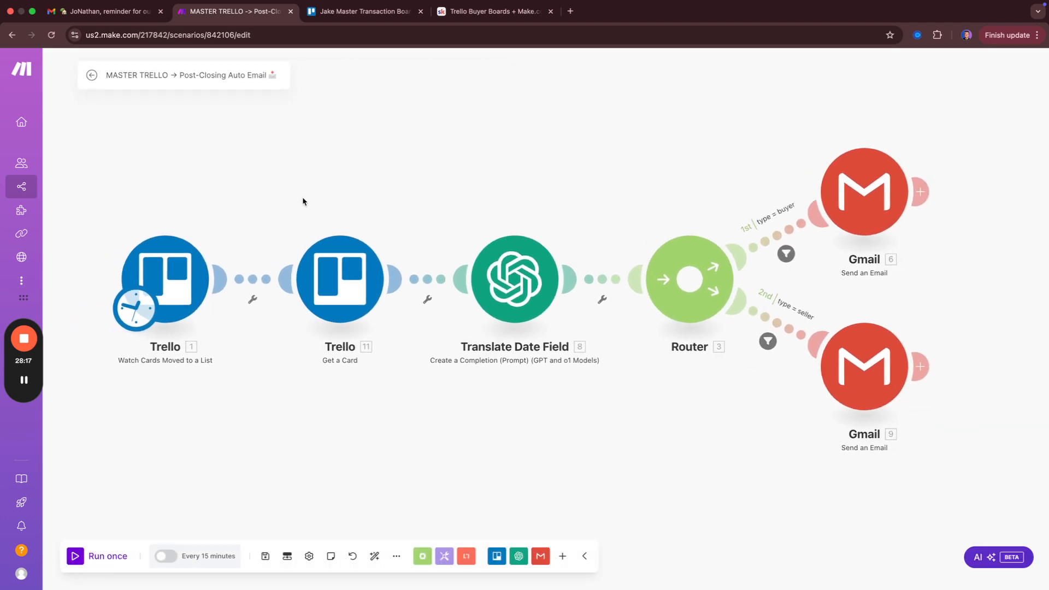
left_click(164, 287)
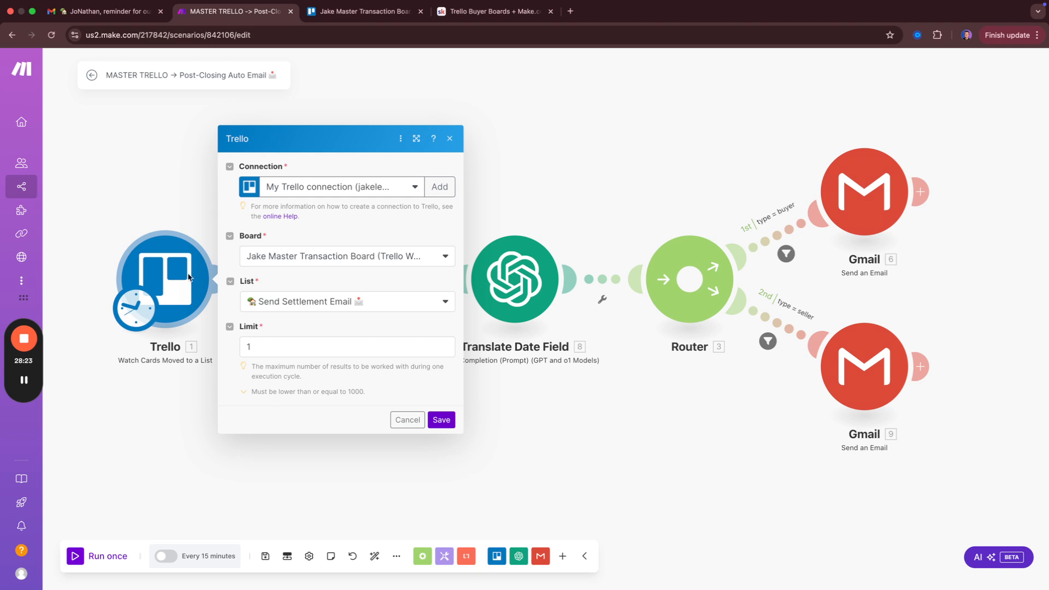
left_click(306, 301)
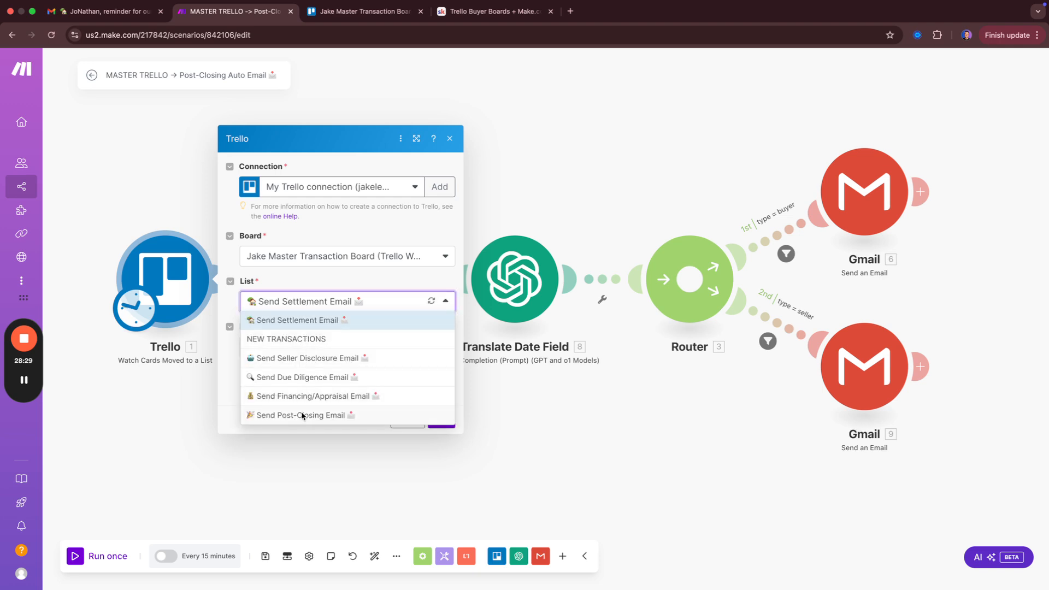
left_click(302, 416)
left_click(435, 419)
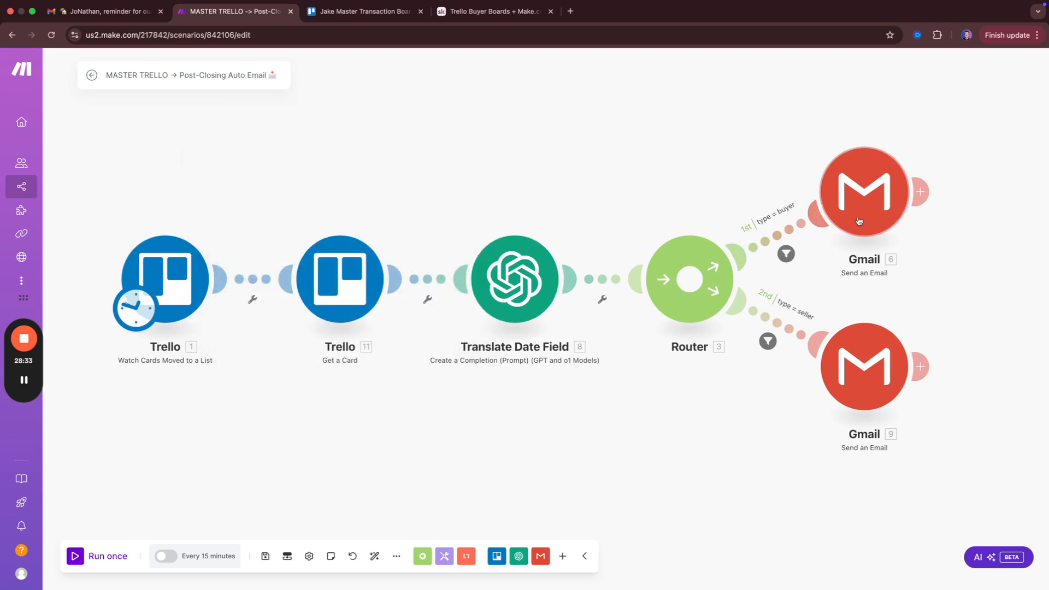
In the buyer branch's Gmail module, replace the whole HTML content with the opening line "Congrats on the closing!".
left_click(863, 197)
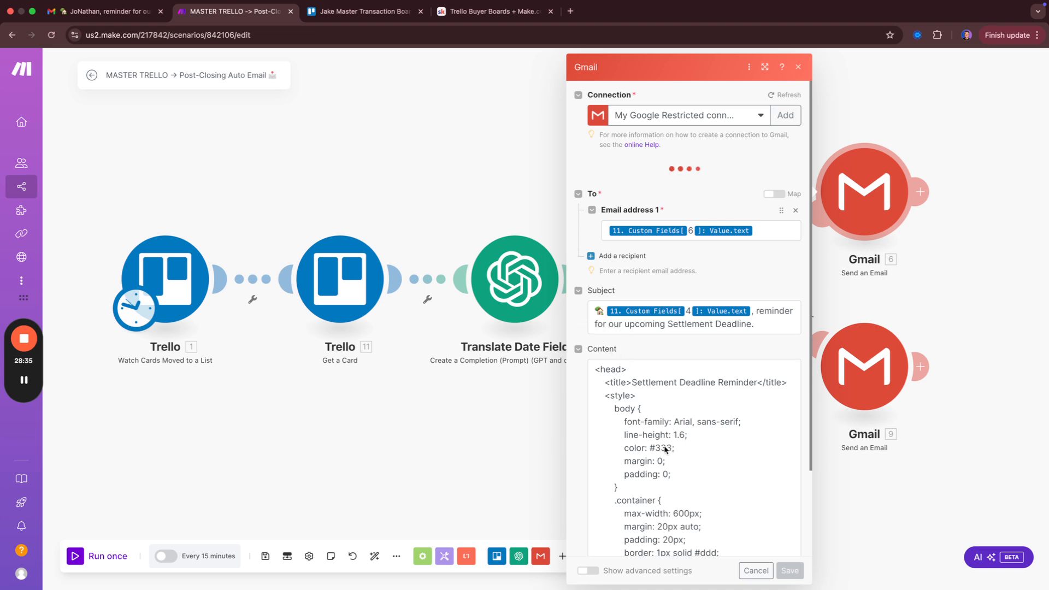
left_click(641, 420)
key("ctrl+a")
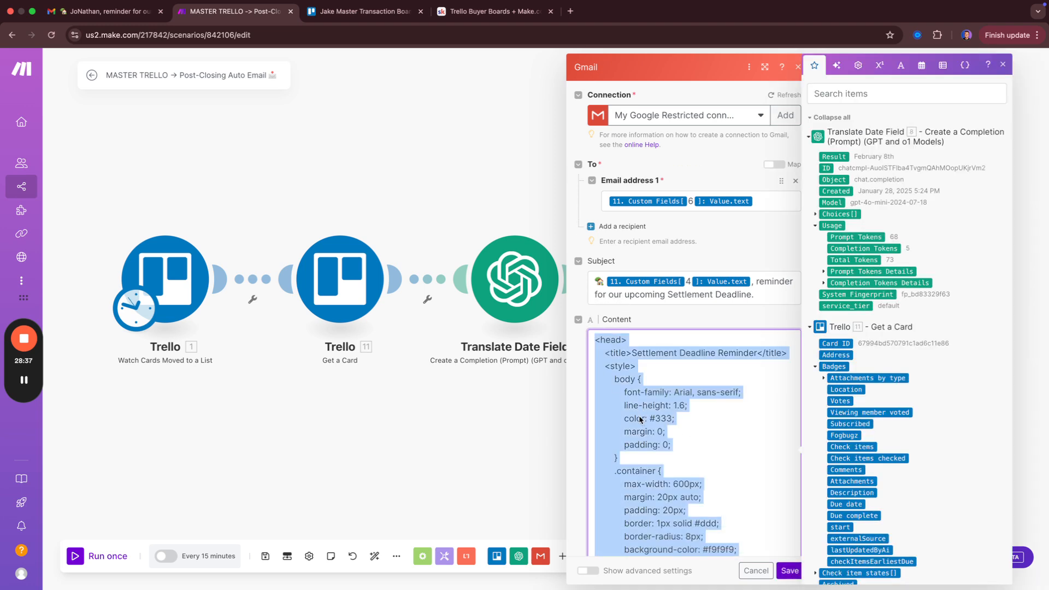
key("BackSpace")
type("Congrats on ")
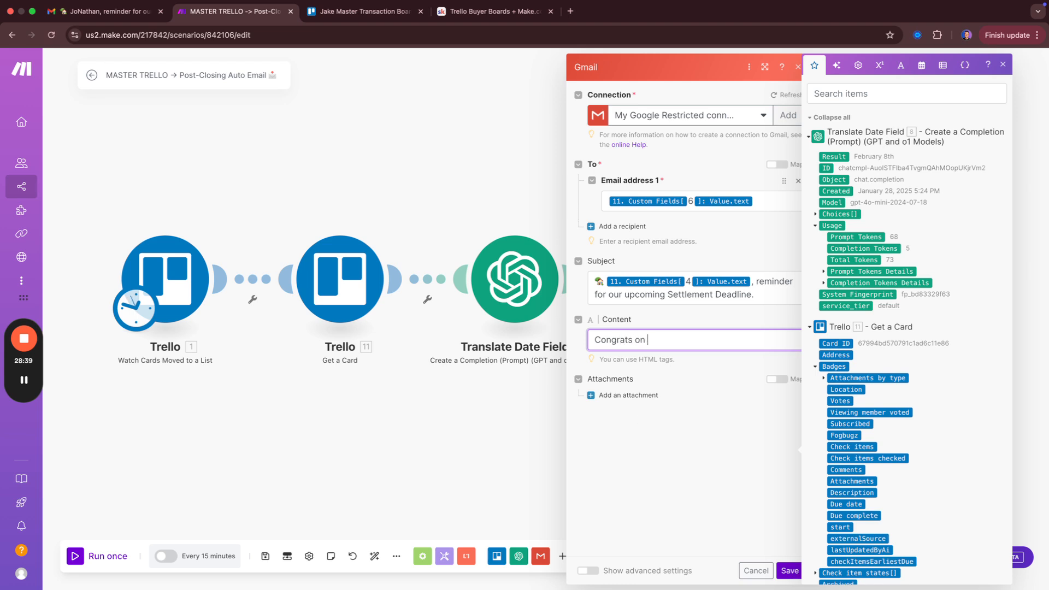
type("the closing!")
key("Return")
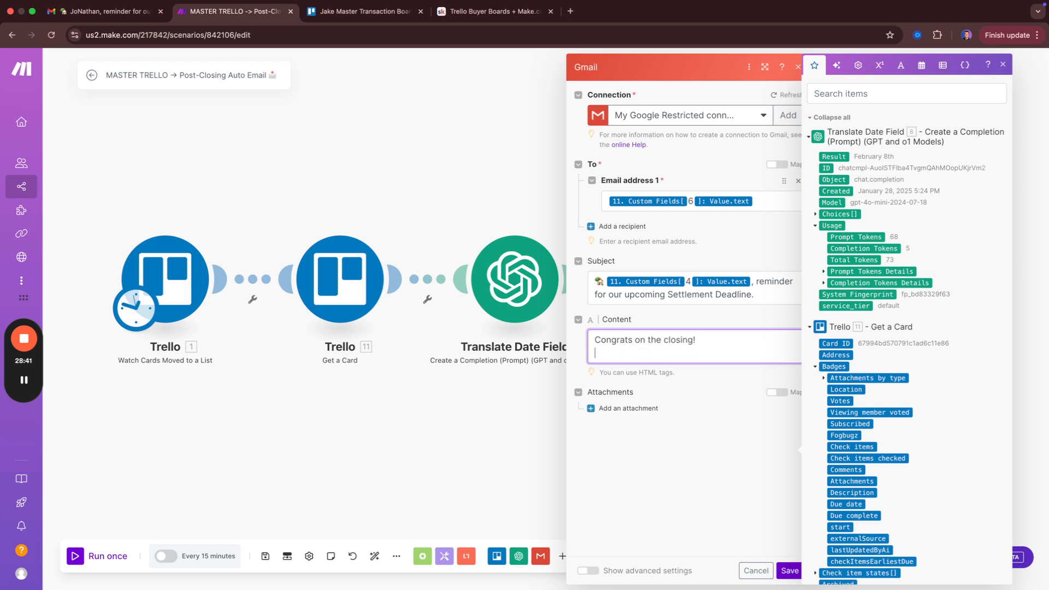
Add "If you wouldn't mind - could you leave me a review here?" and a "LINK" line below the greeting, and save the module.
key("Return")
type("If you wouldn'")
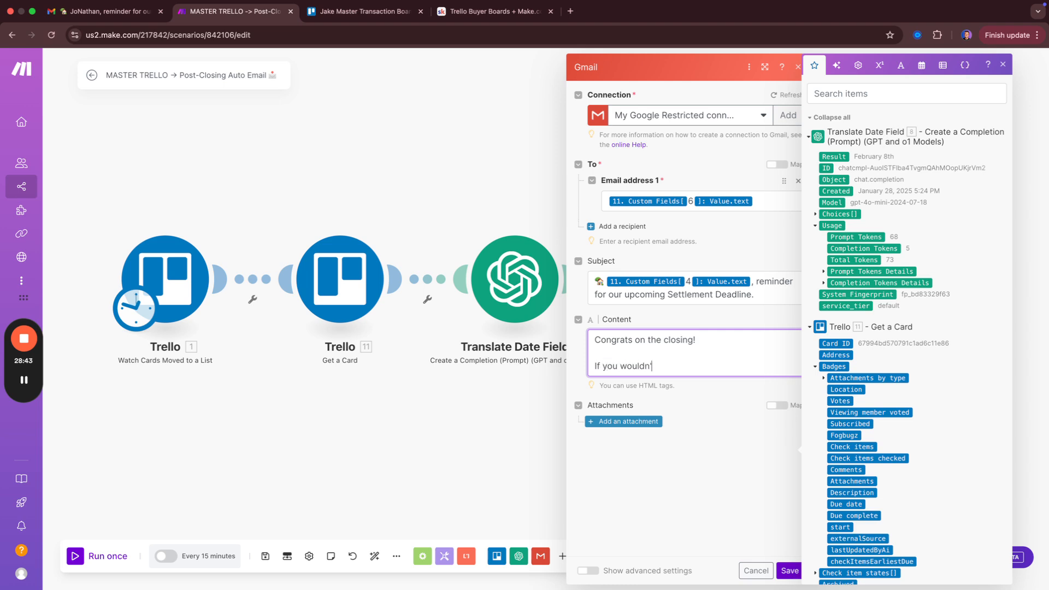
type("t mind - lea")
key("BackSpace")
type("could you leave me a")
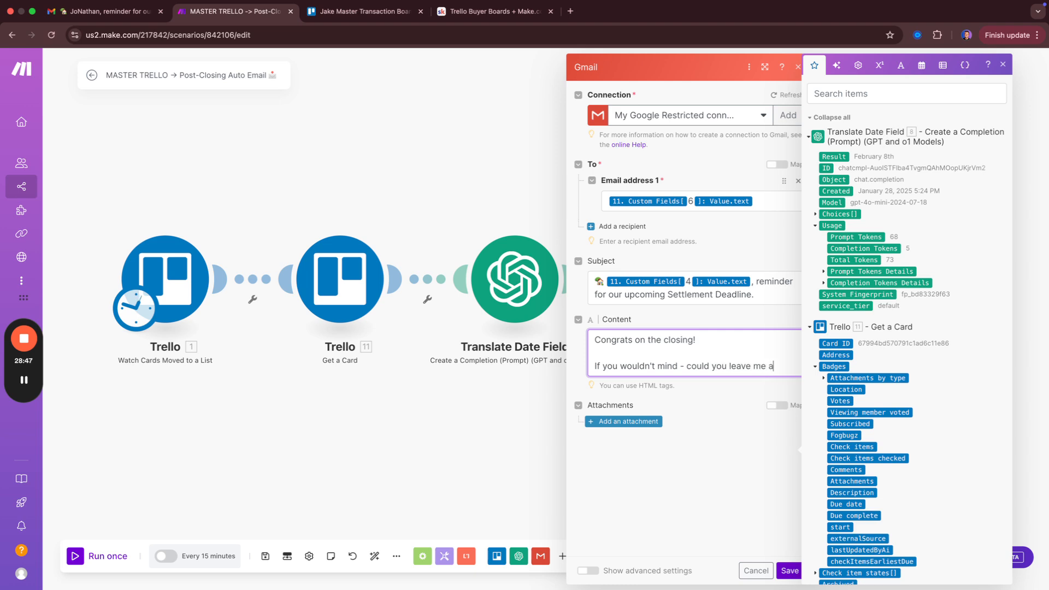
type(" review here")
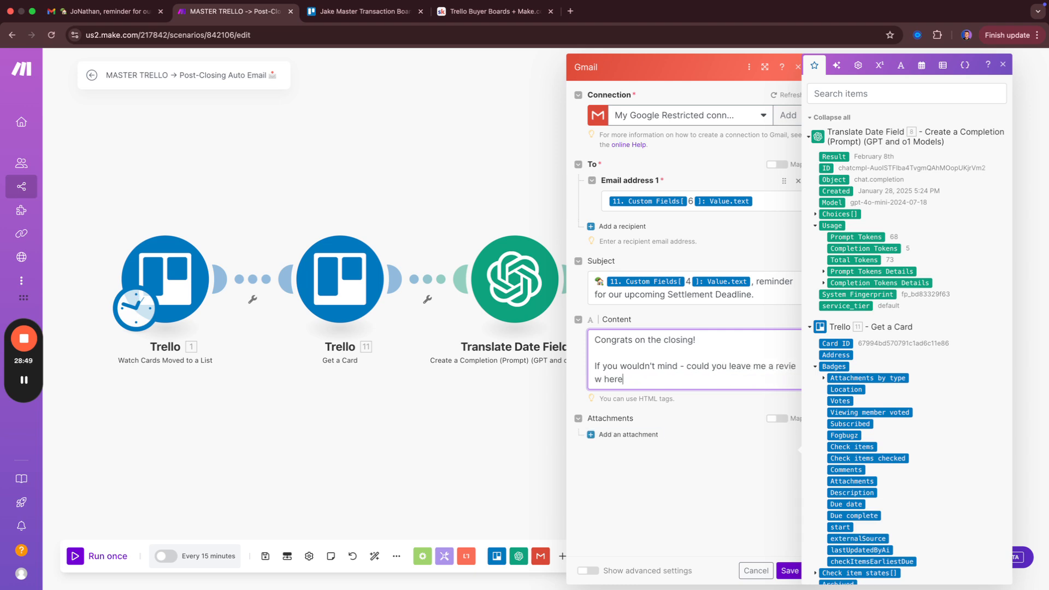
type("?")
key("Return")
type("LINK")
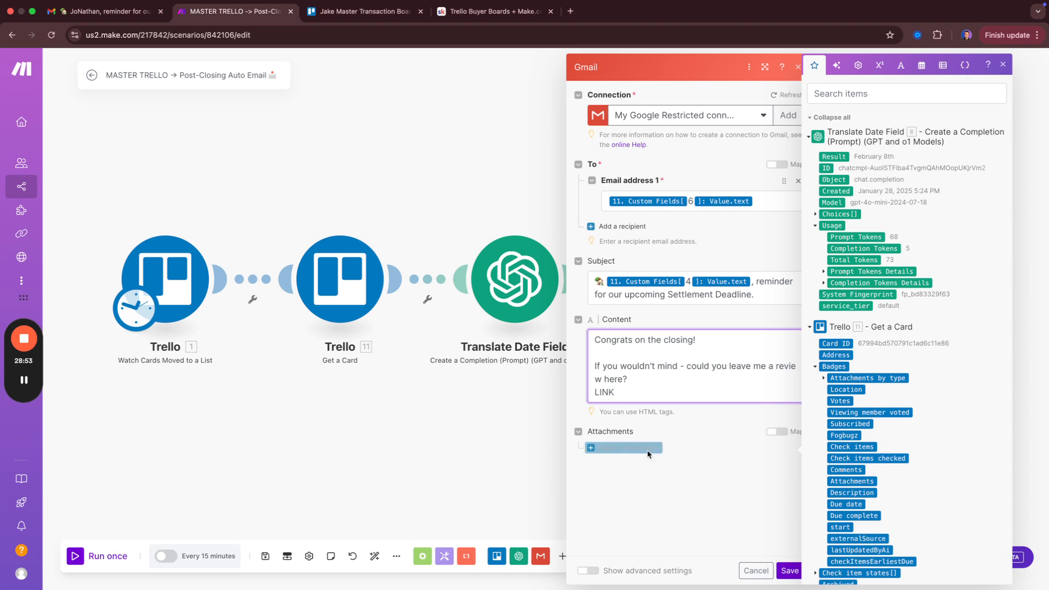
left_click(788, 568)
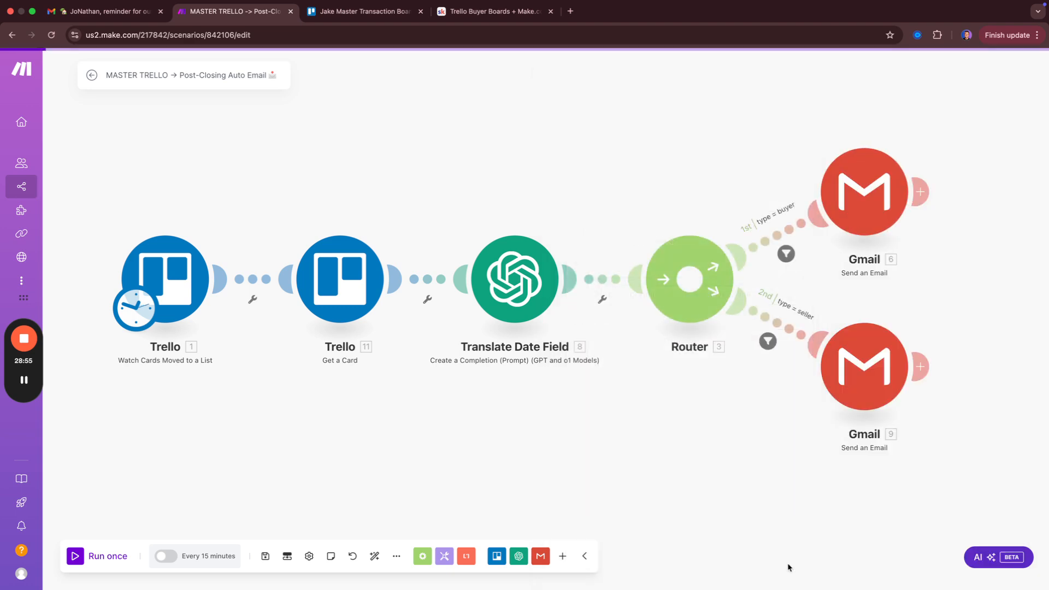
Reopen the buyer branch's Gmail module to review its subject and content, and close it.
left_click(860, 204)
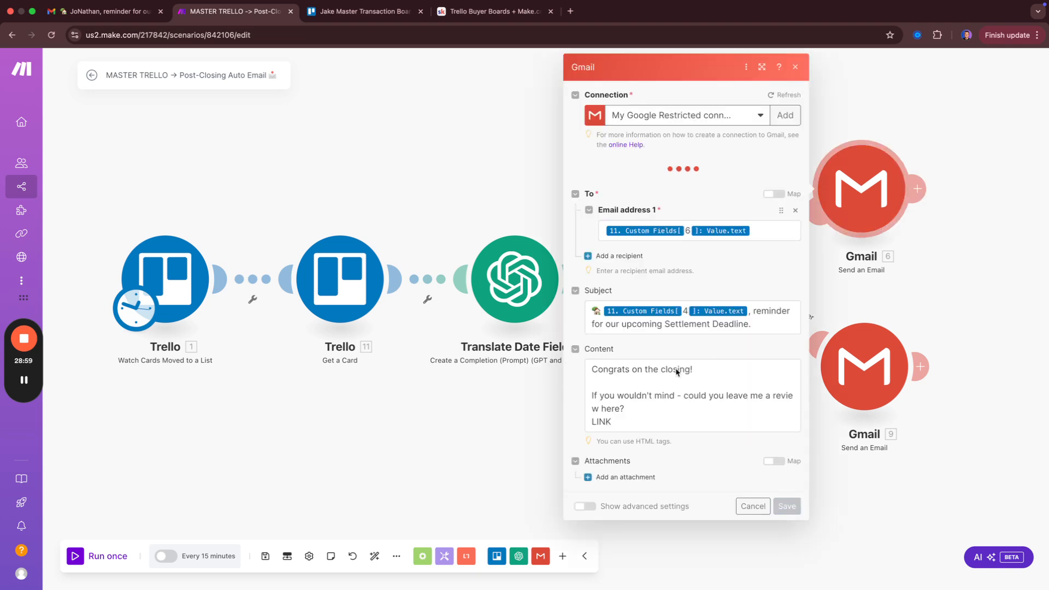
left_click(762, 324)
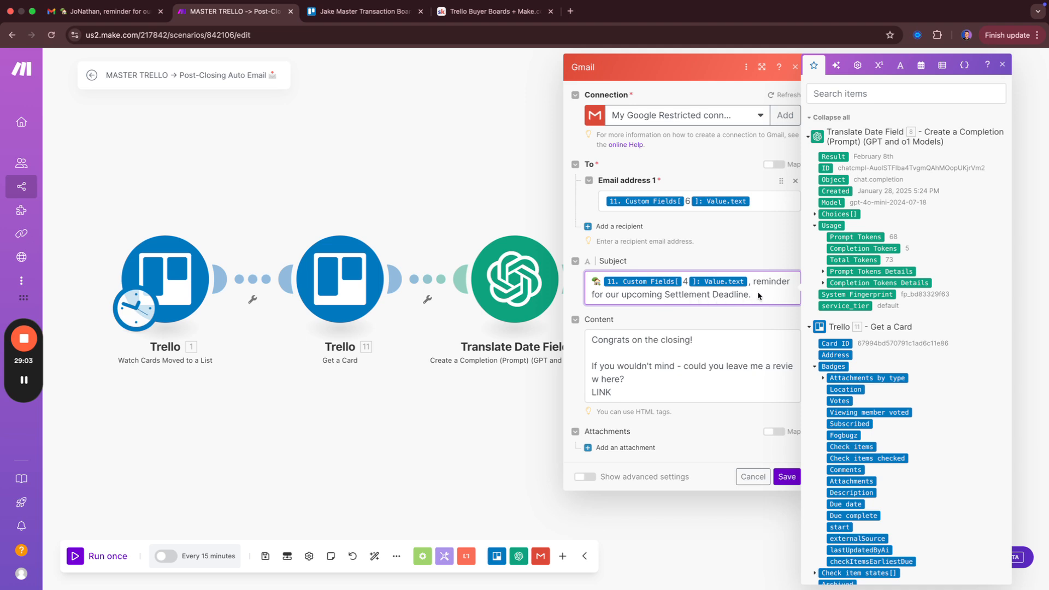
left_click_drag(759, 292, 585, 272)
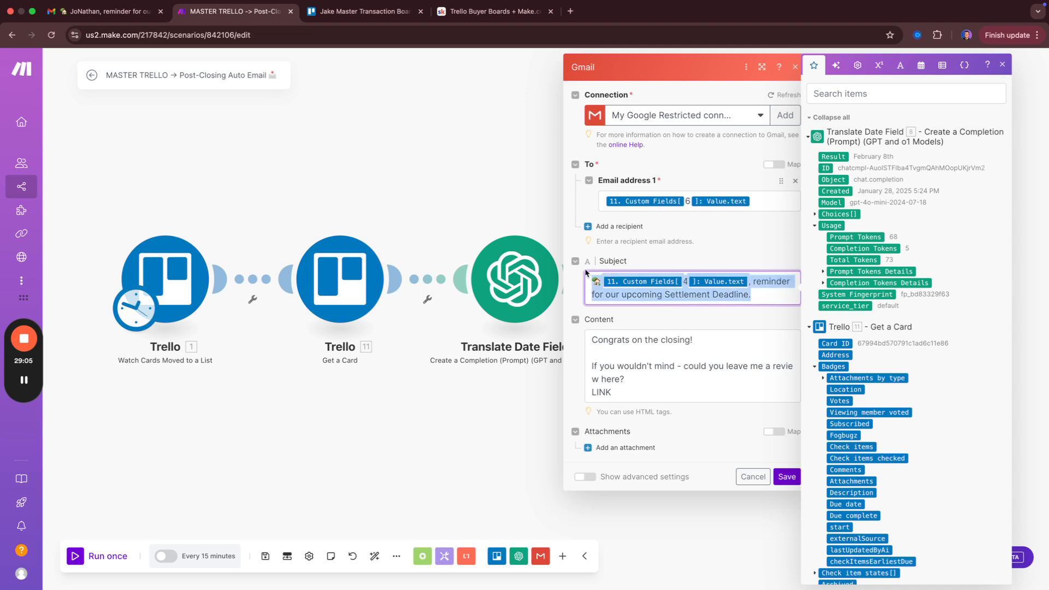
left_click(647, 398)
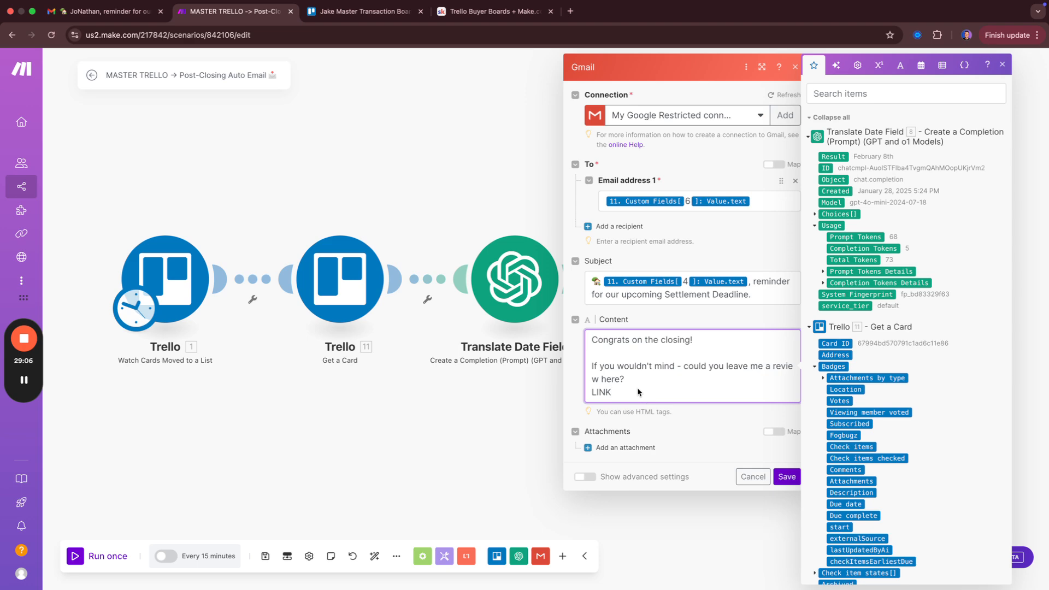
left_click(502, 431)
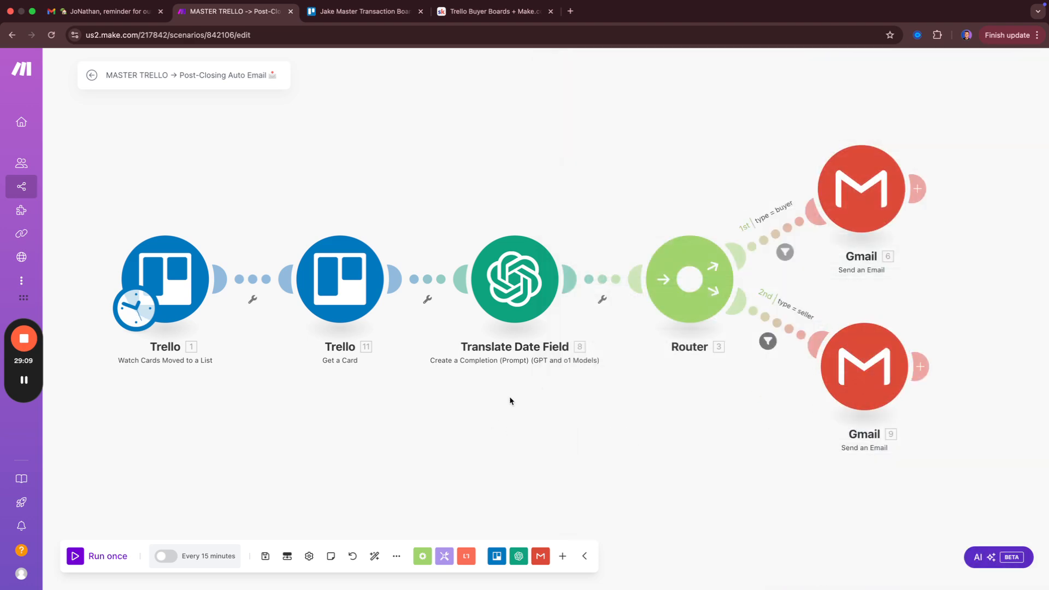
Review the email lists on the Trello master board, the scenario's Watch Cards trigger settings and the buyer email module.
scroll(441, 420, "down", 2)
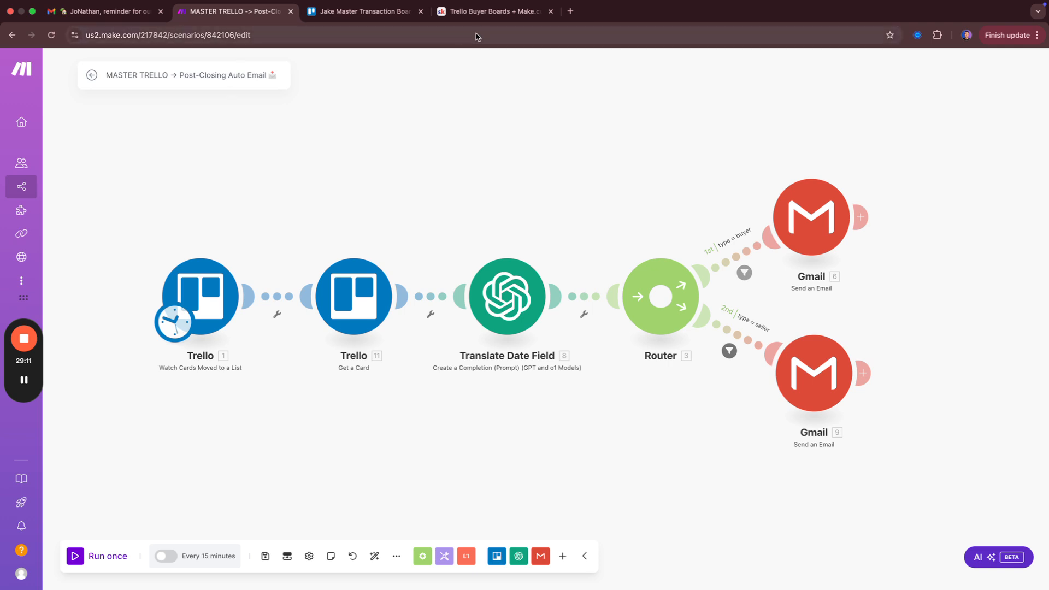
left_click(362, 13)
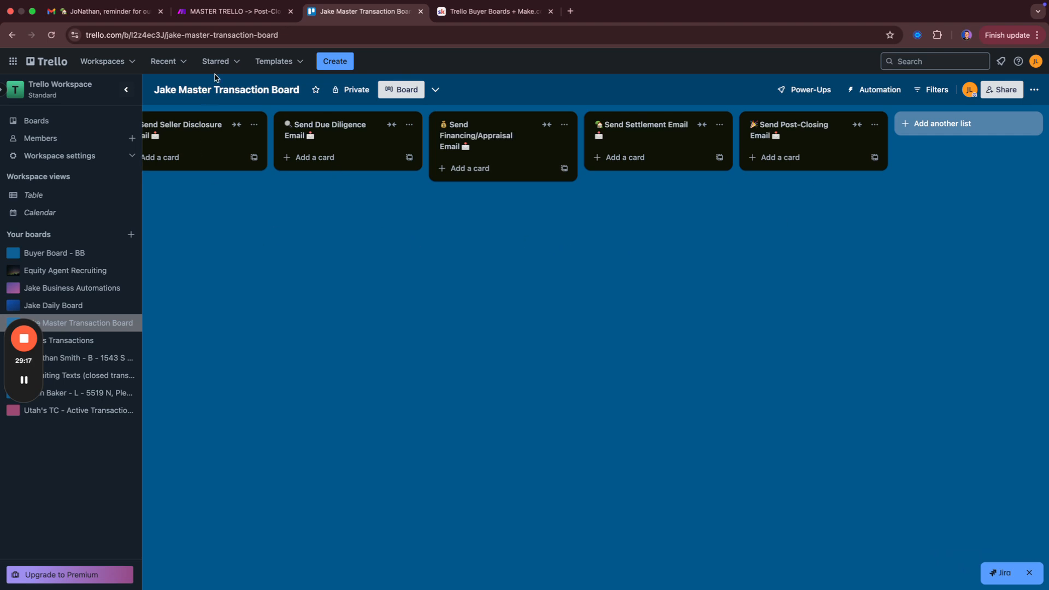
left_click(227, 12)
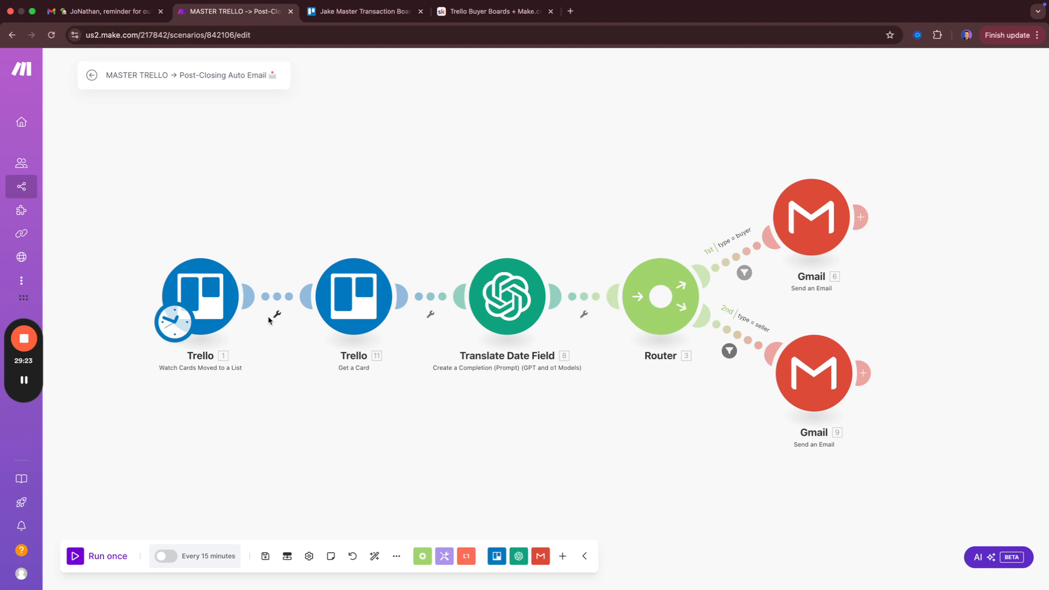
left_click(211, 290)
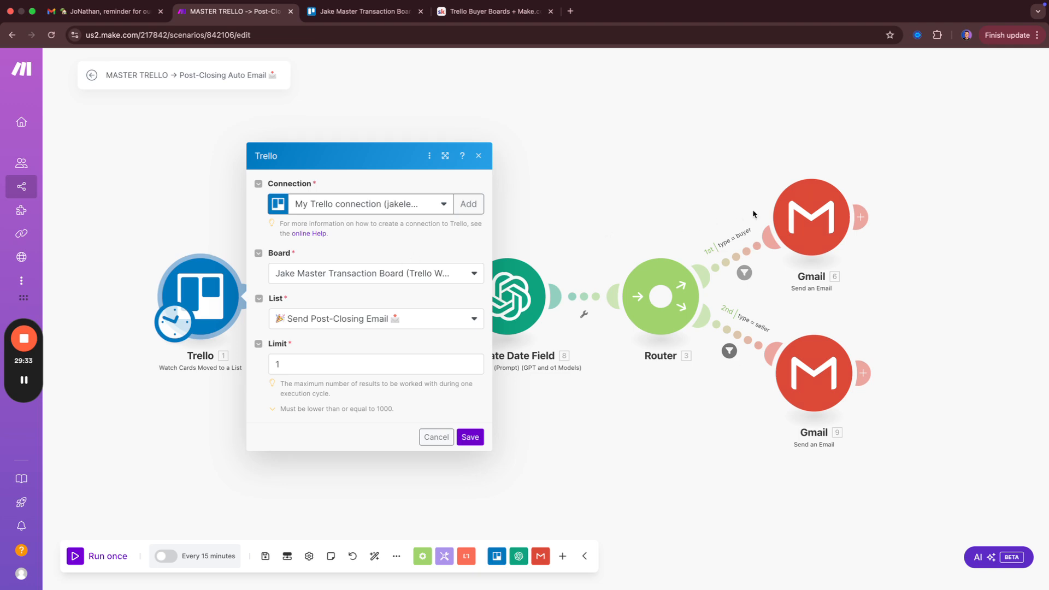
left_click(792, 222)
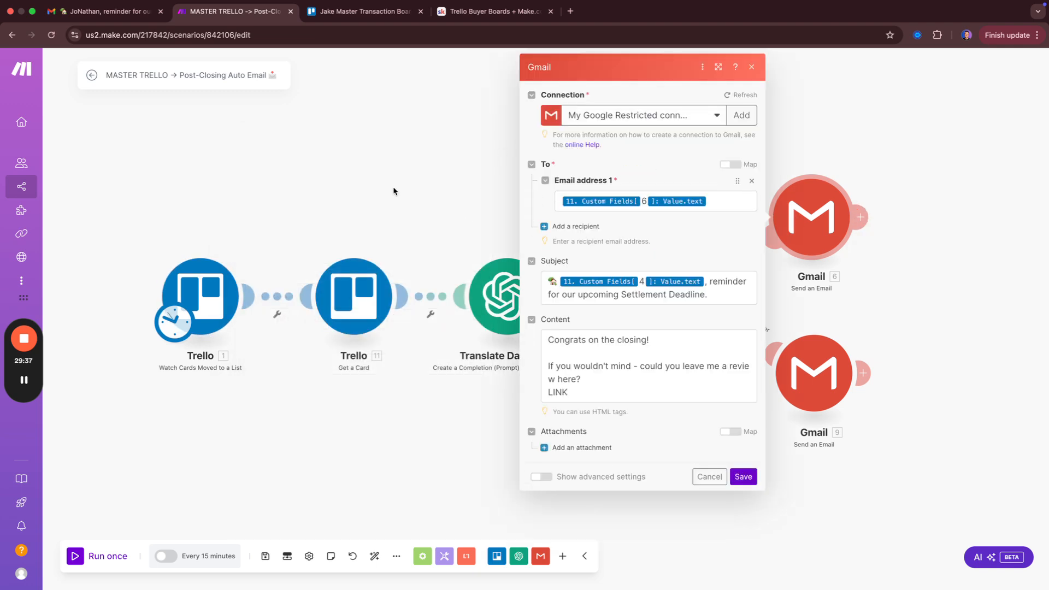
left_click(752, 67)
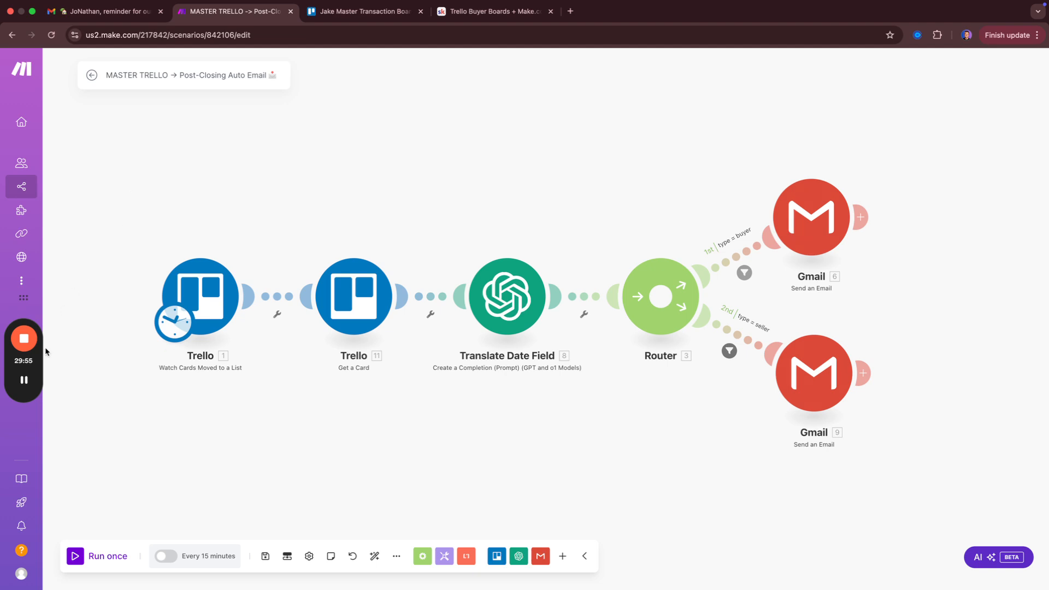
left_click(23, 380)
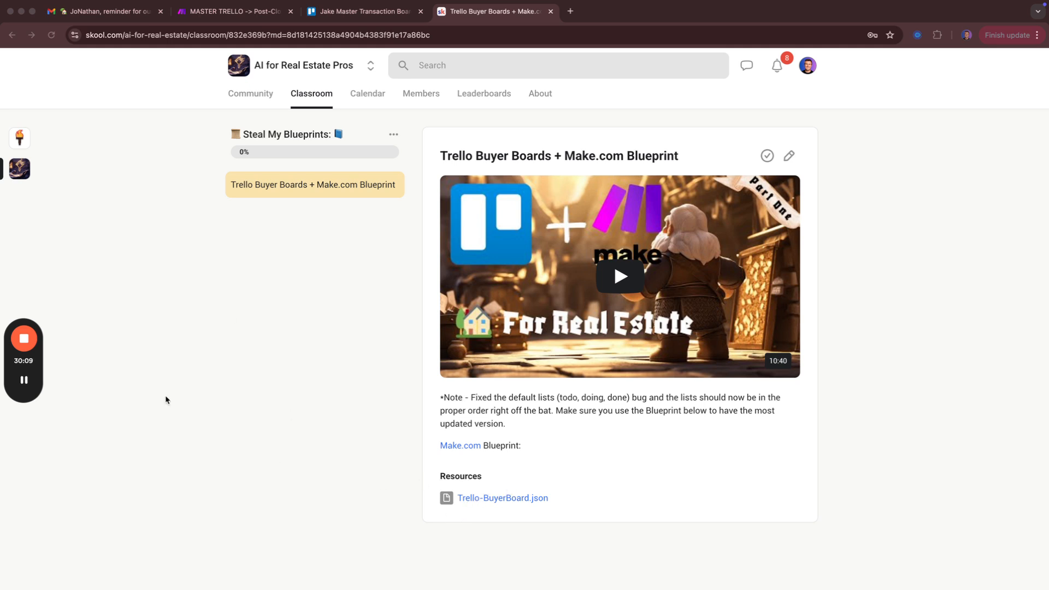
left_click(25, 381)
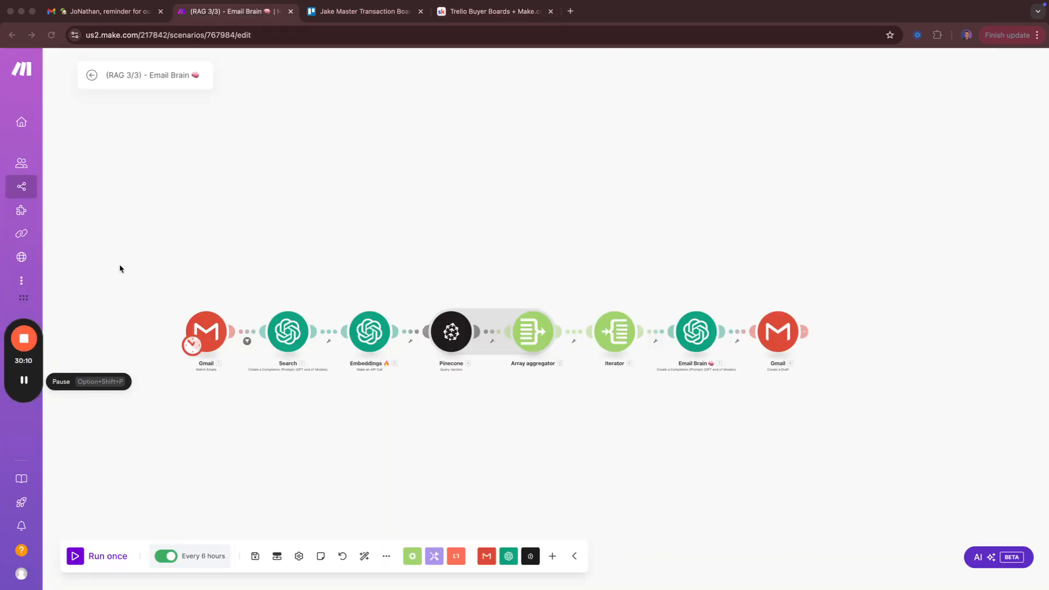